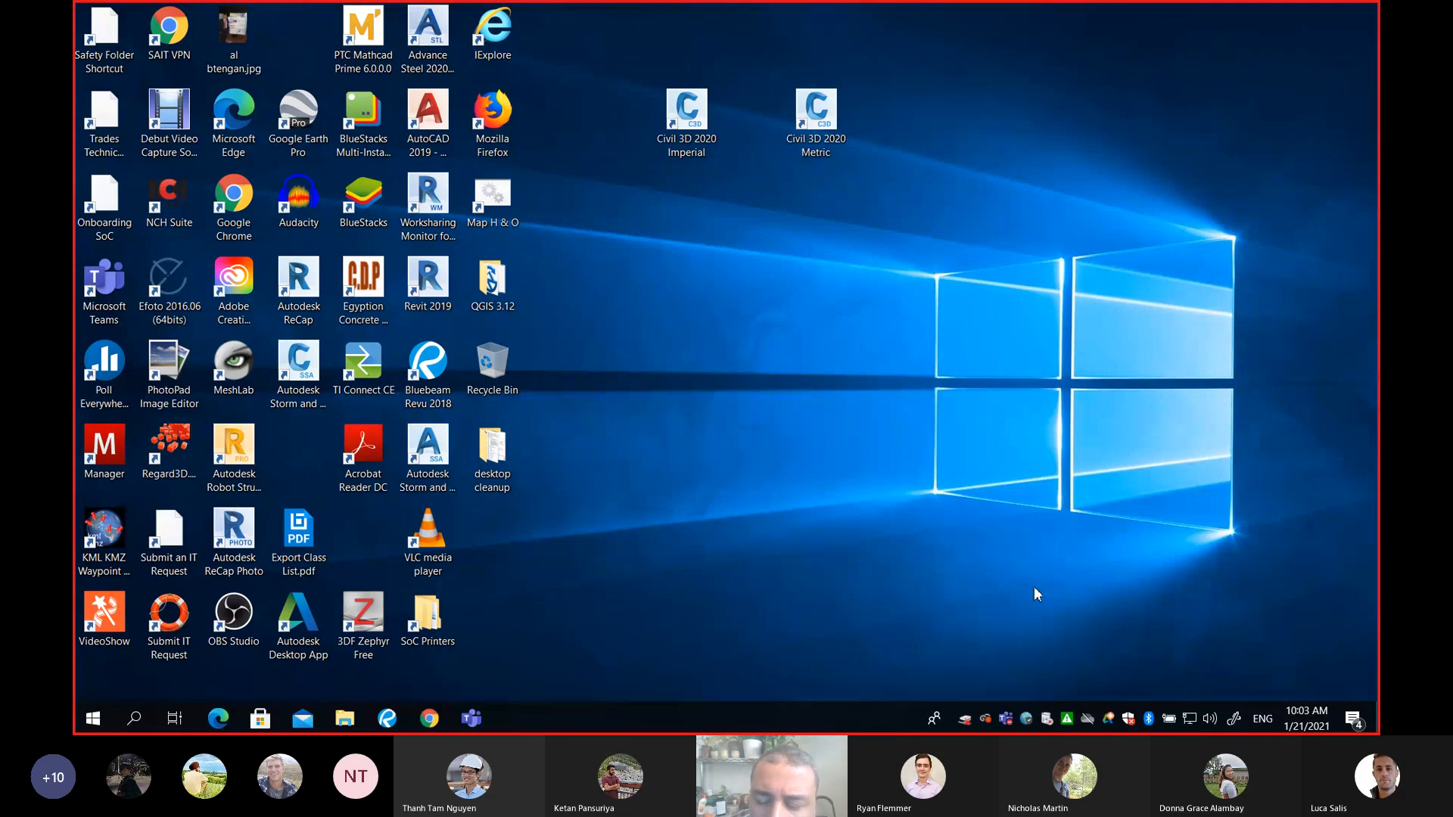
Check the GlobalProtect VPN connection and launch Civil 3D 2020 Metric, dismissing the borrowed license notice
{"action": "left_click", "coordinate": [1026, 719]}
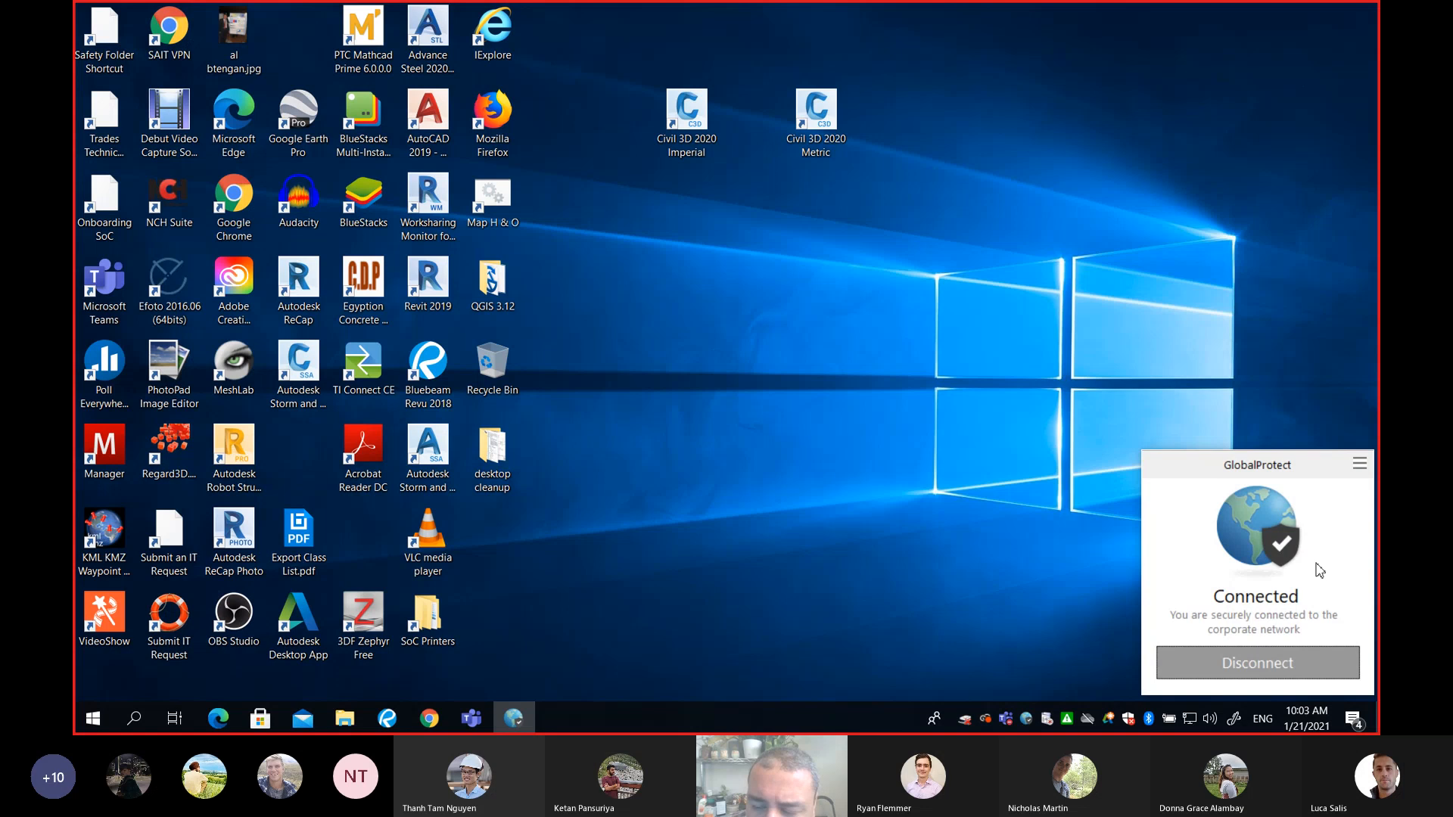
{"action": "left_click", "coordinate": [1083, 584]}
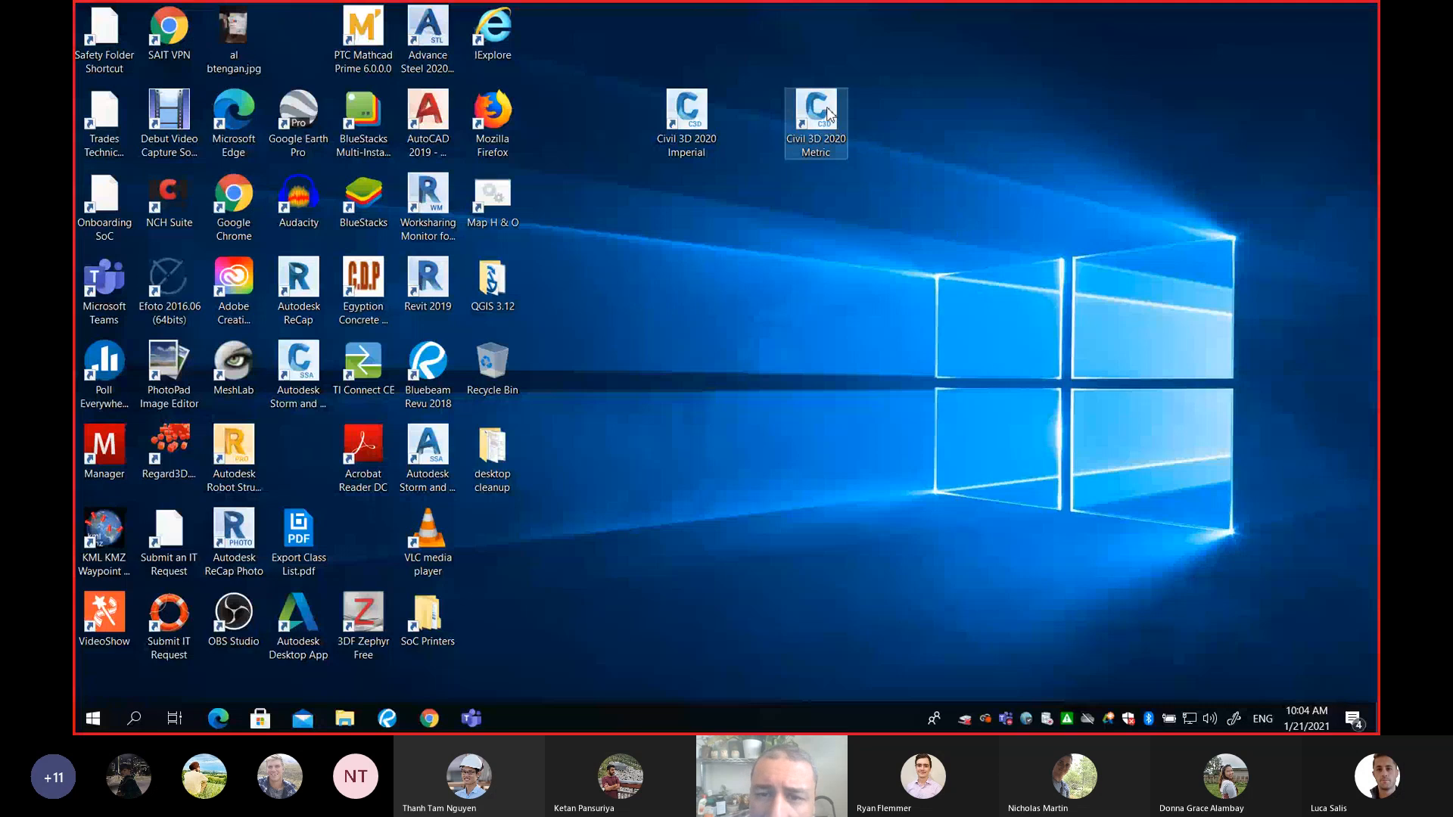
{"action": "double_click", "coordinate": [831, 114]}
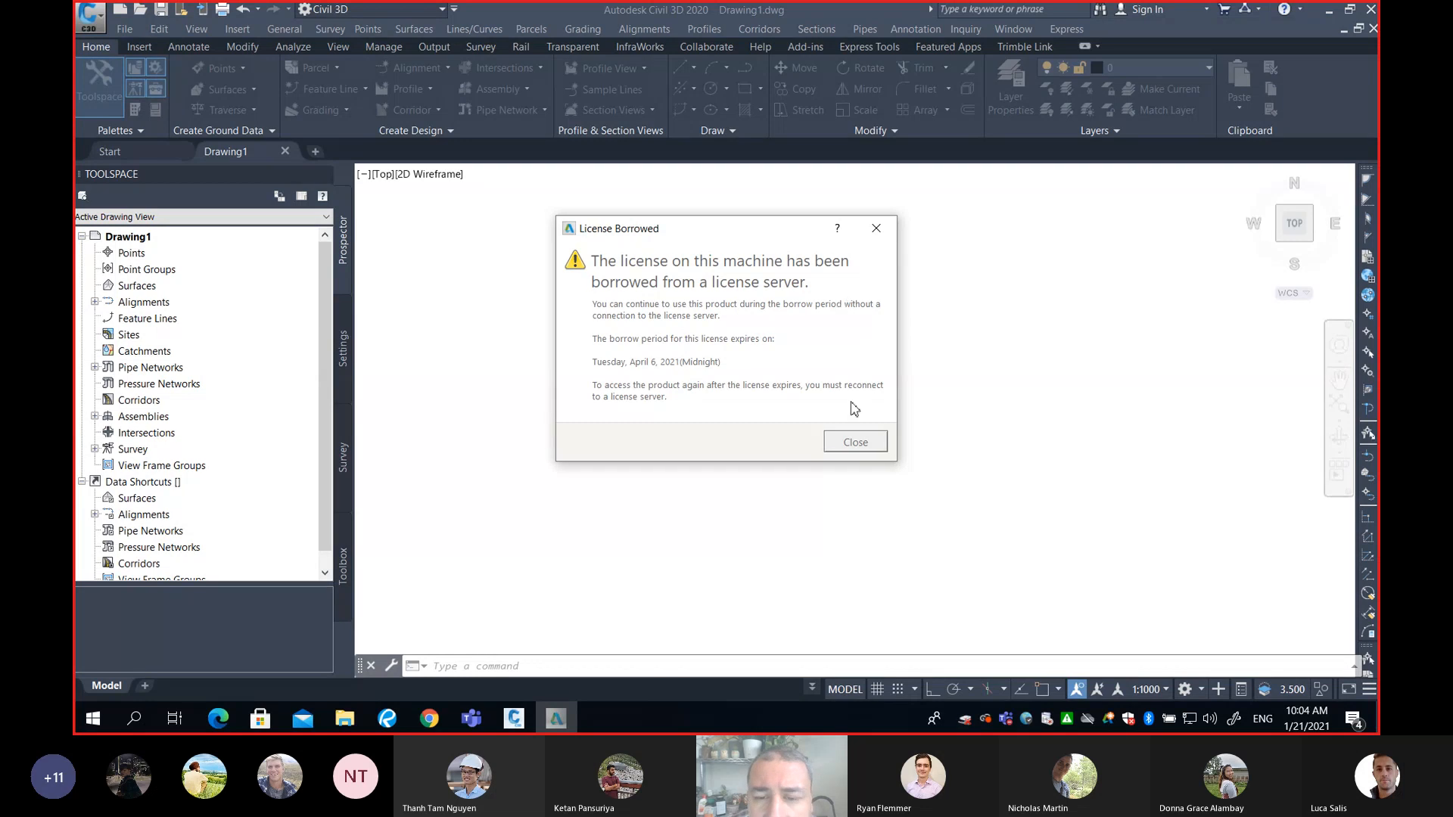
{"action": "left_click", "coordinate": [869, 445]}
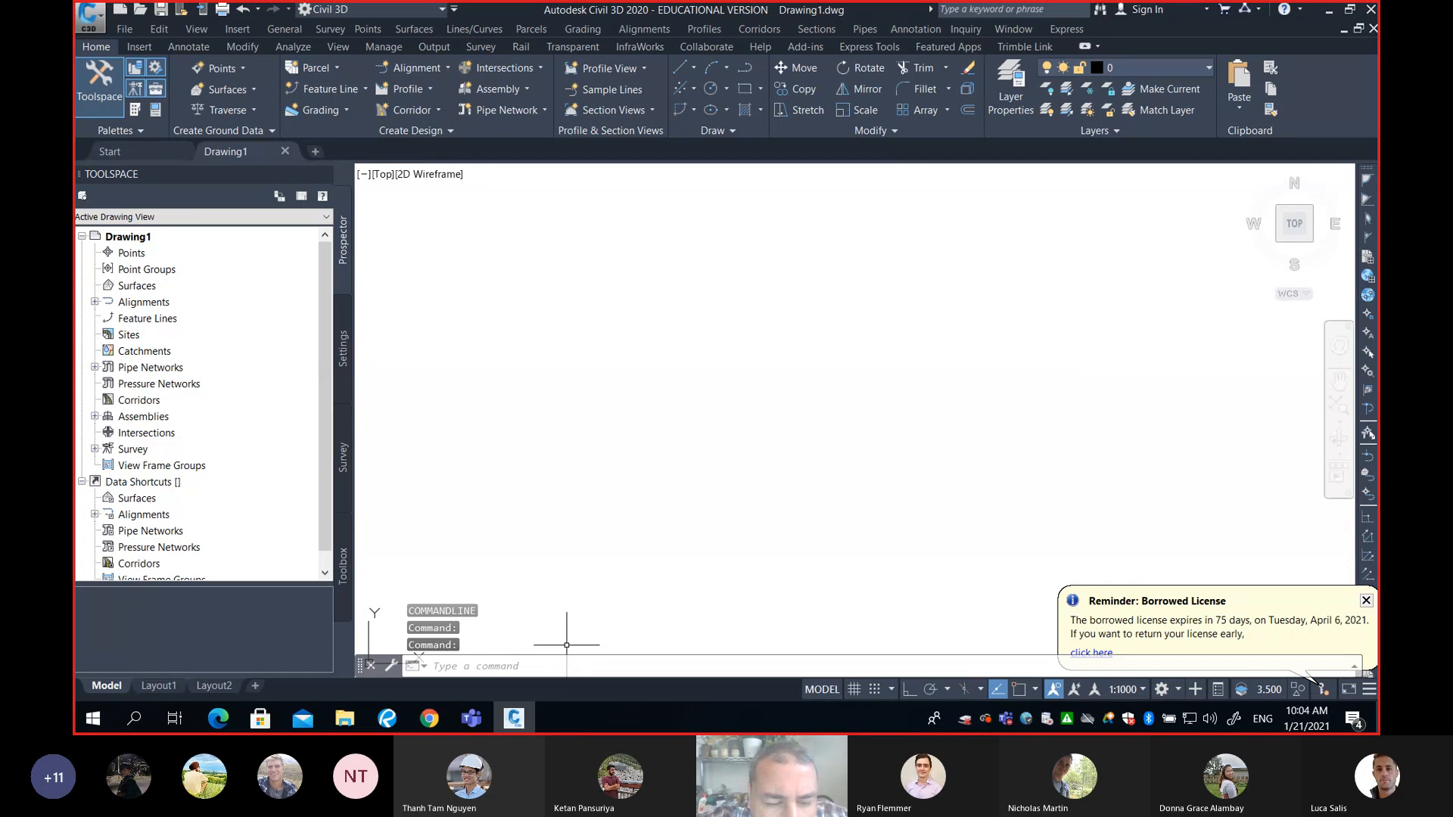
Run the BORROWLICENSE command and dismiss the borrowed license reminder
{"action": "type", "text": "borrow"}
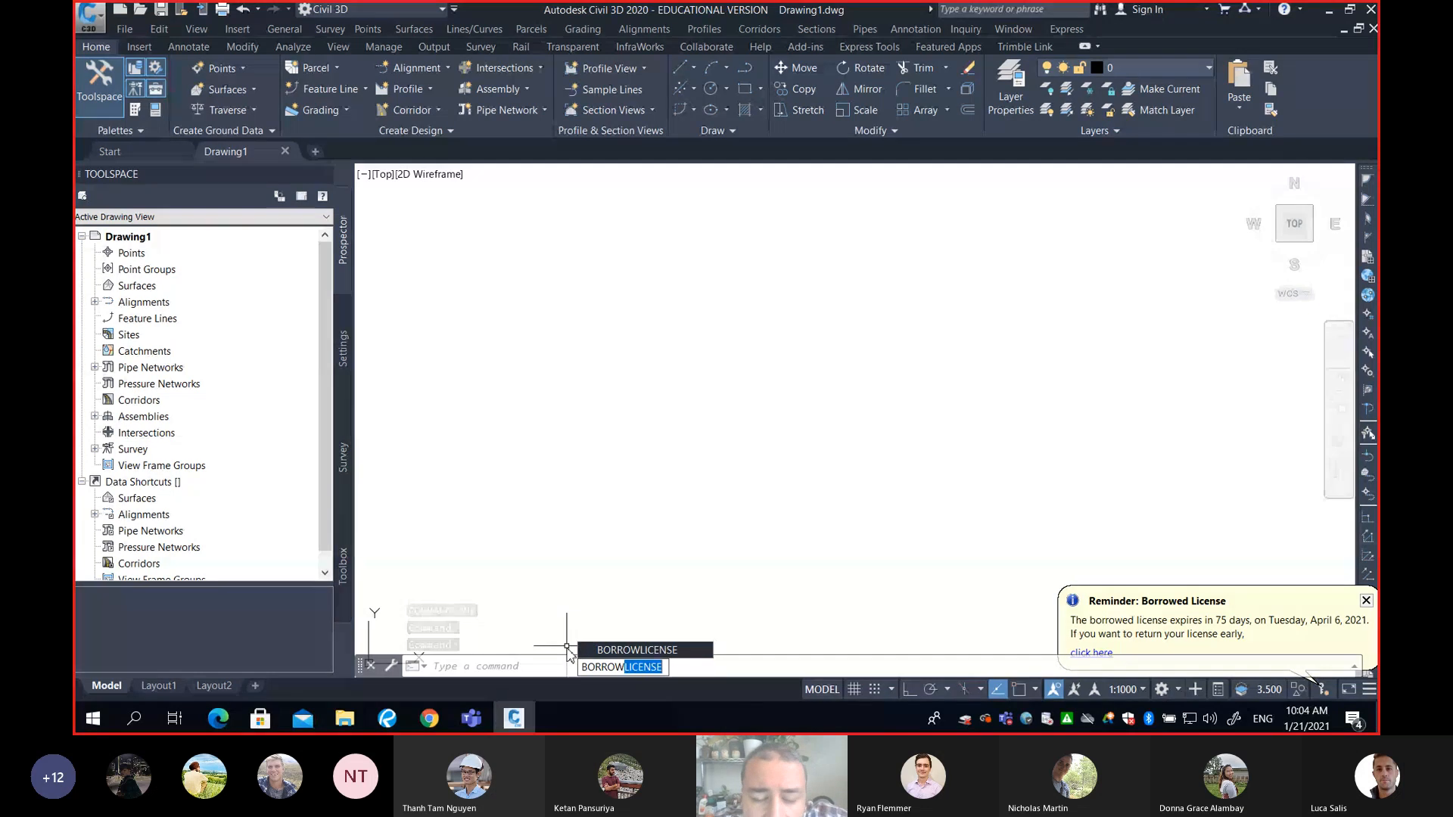
{"action": "key", "text": "Return"}
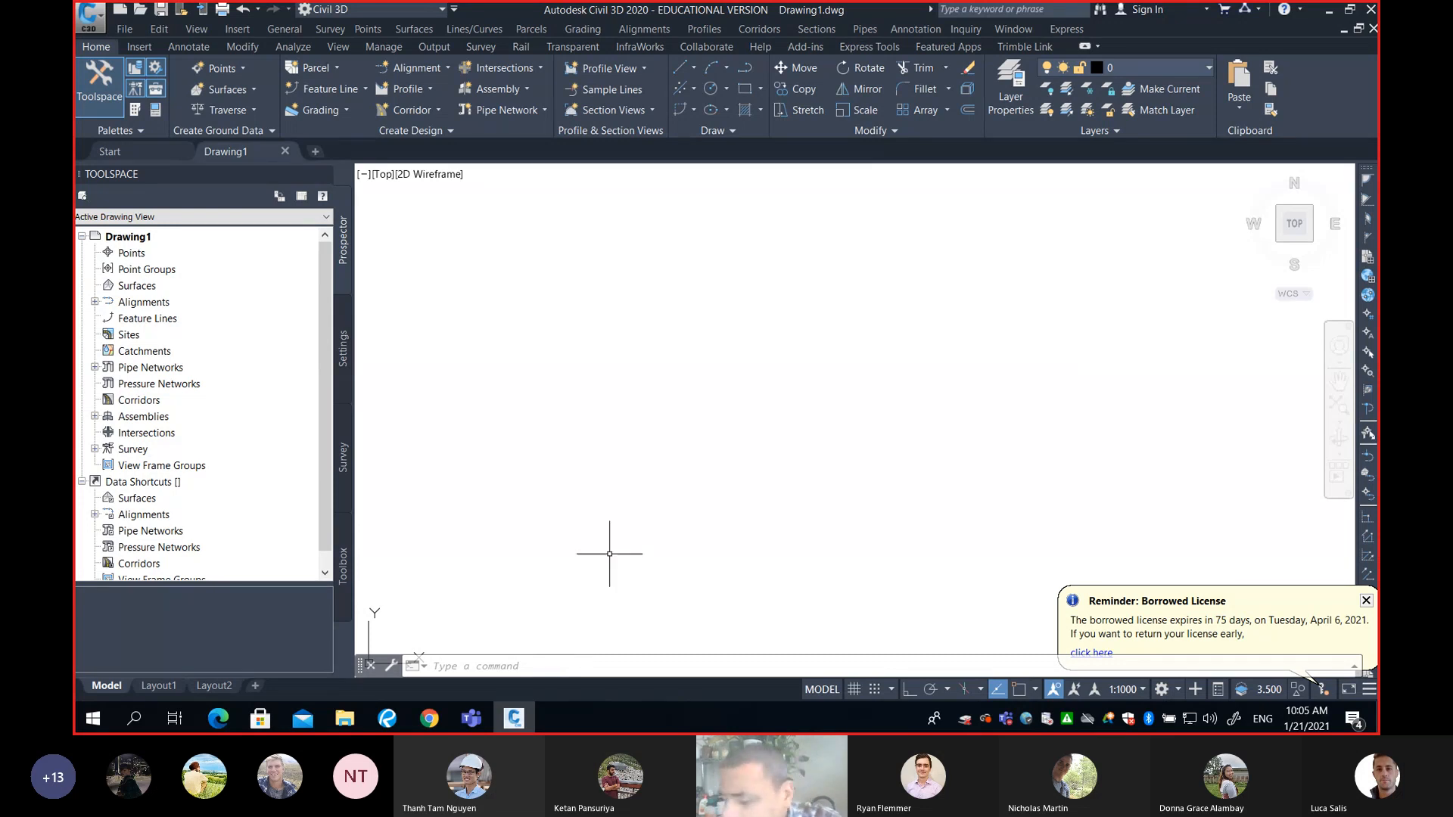
{"action": "left_click", "coordinate": [1366, 601]}
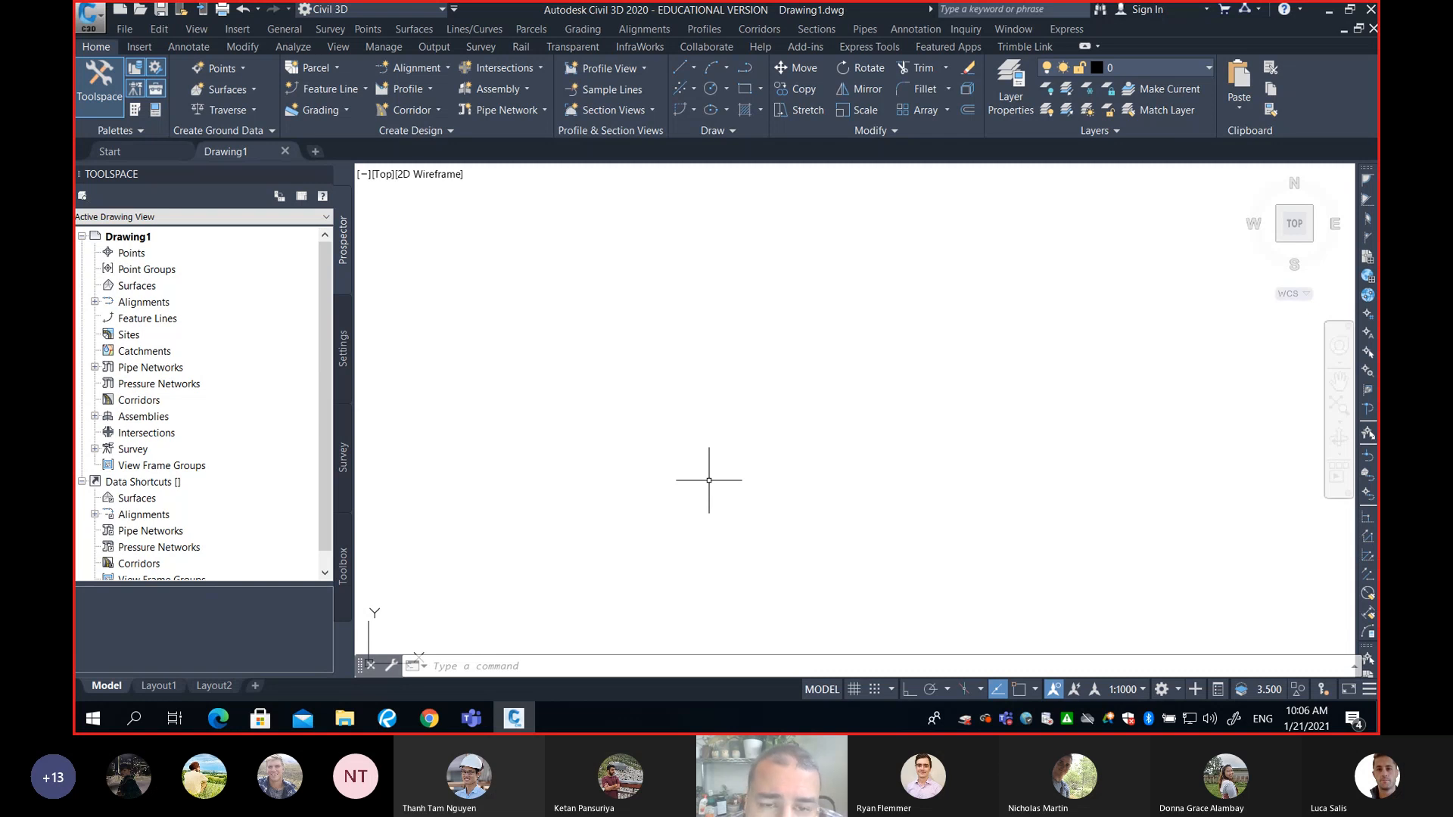
{"action": "left_click", "coordinate": [506, 666]}
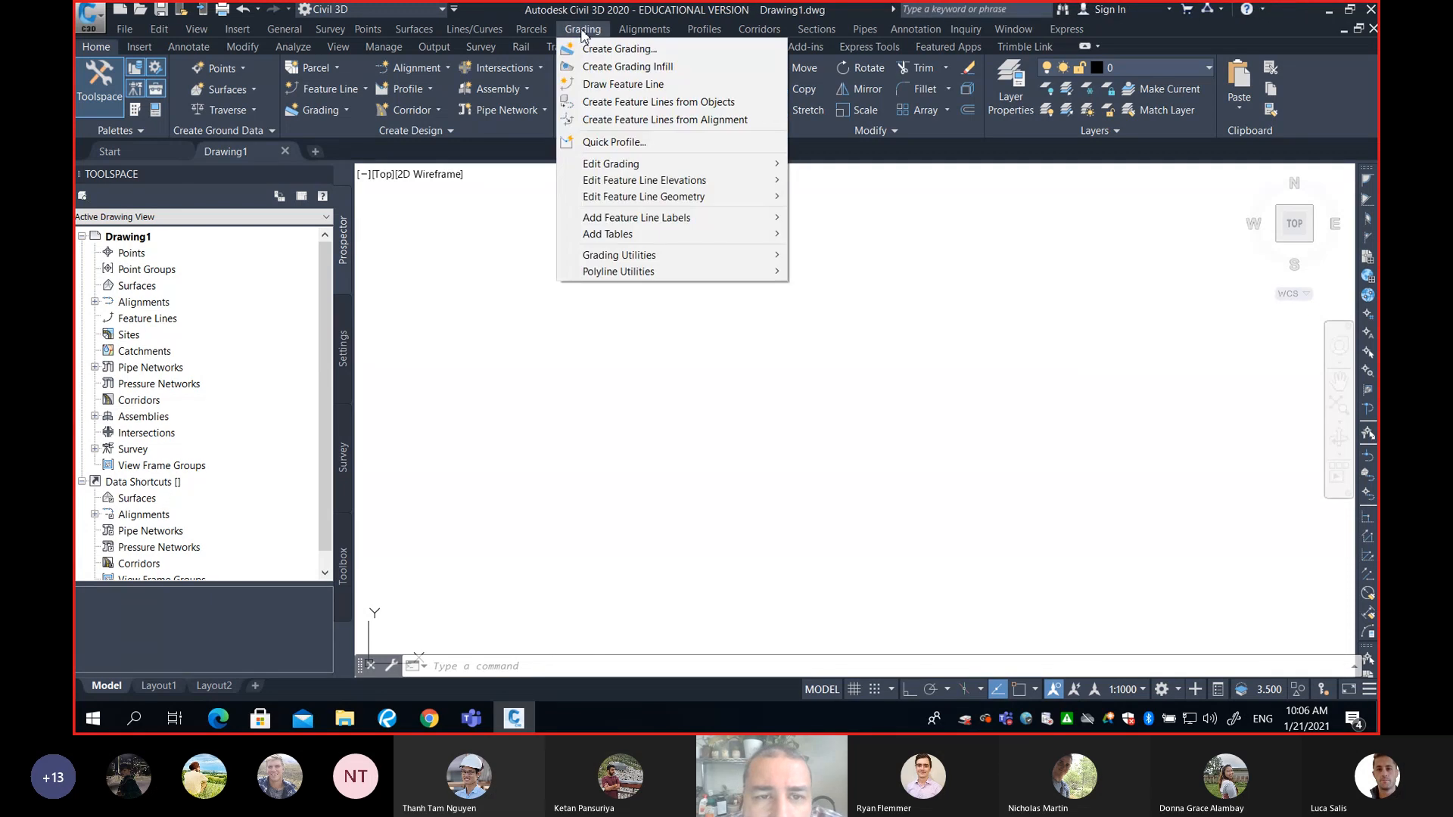
{"action": "left_click", "coordinate": [720, 442]}
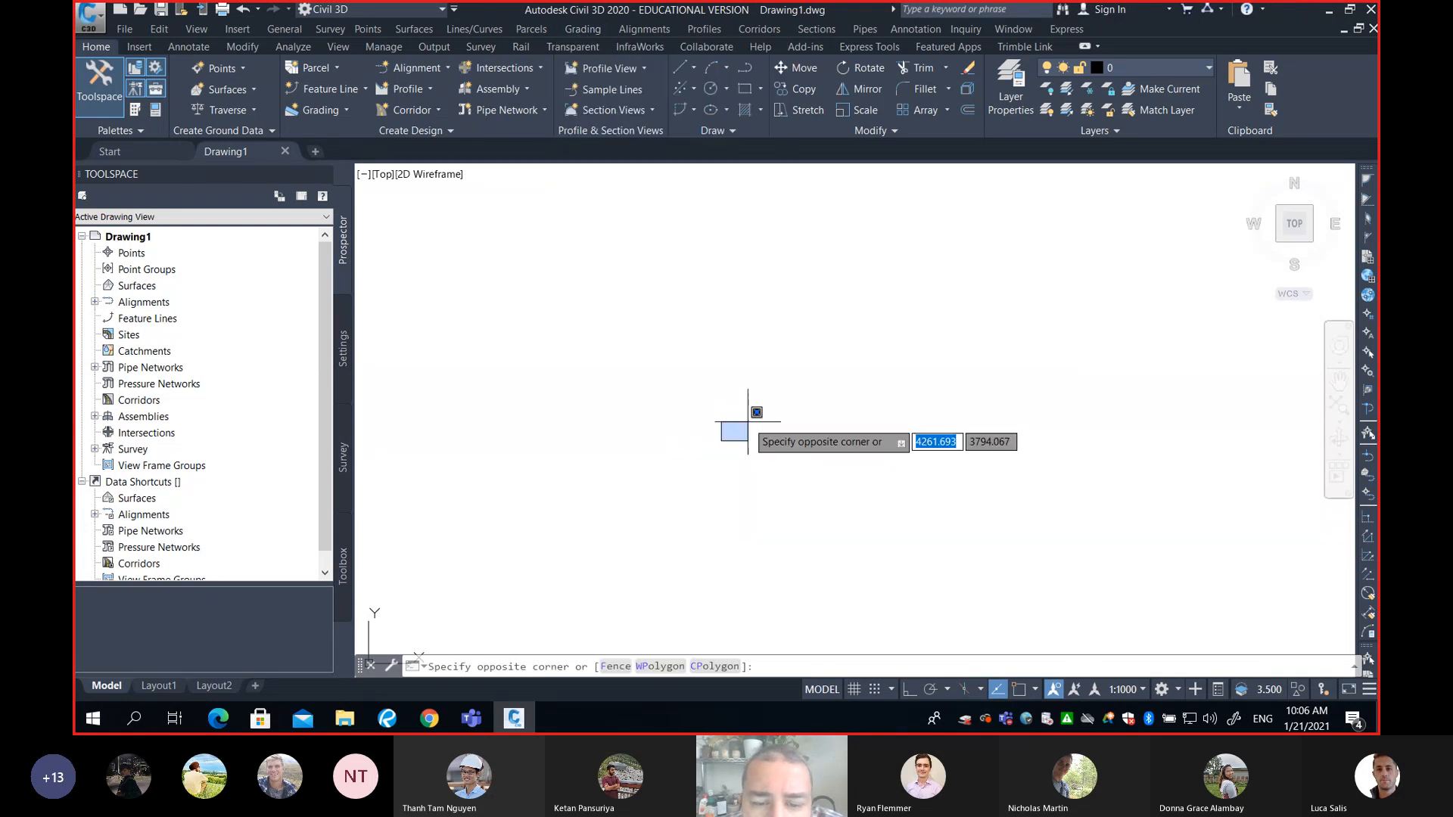
{"action": "left_click", "coordinate": [824, 347]}
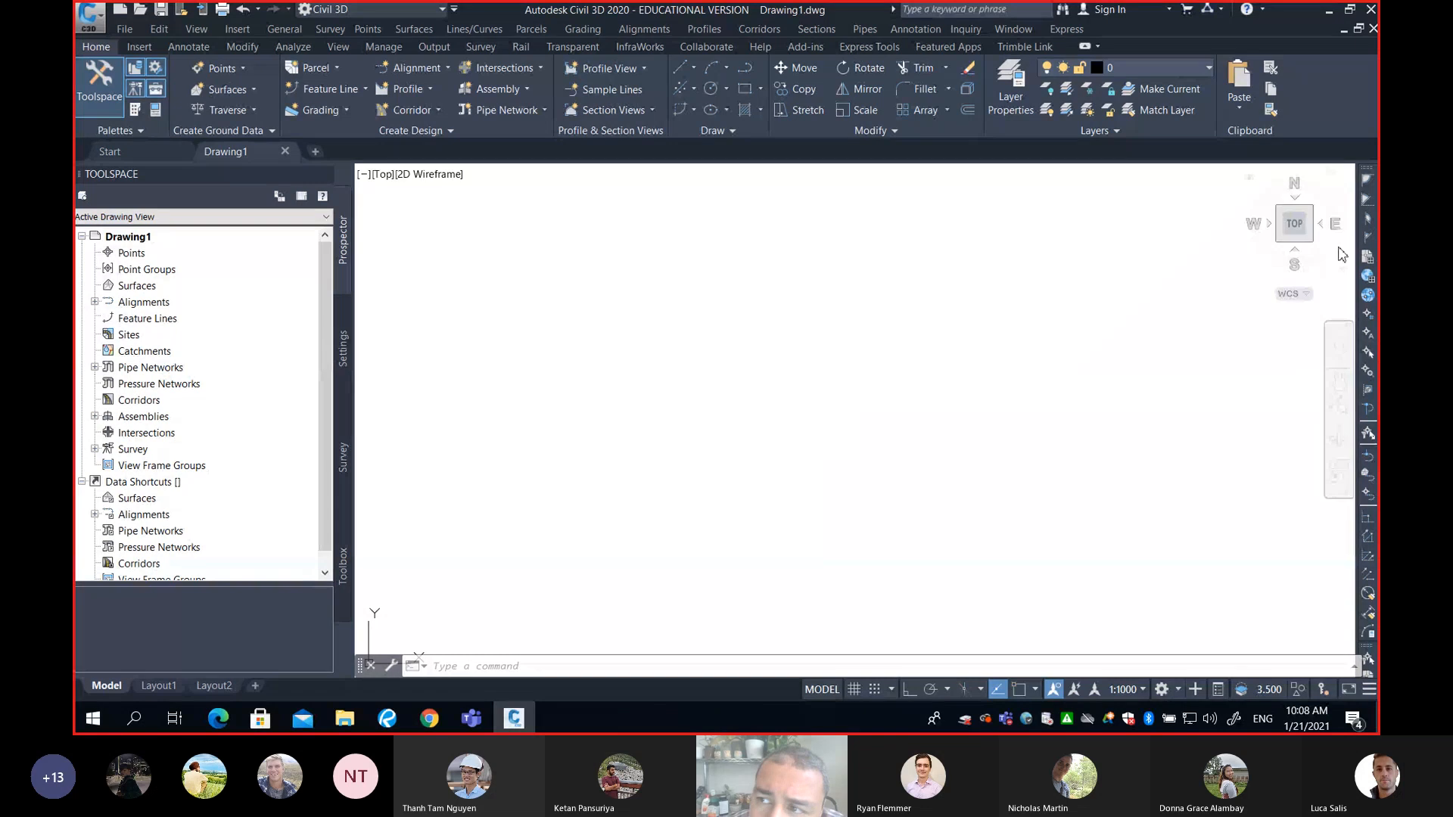
Switch to the course page in Chrome and download the PO123 text file from the Civil 3D Tutorial section
{"action": "left_click", "coordinate": [1325, 15]}
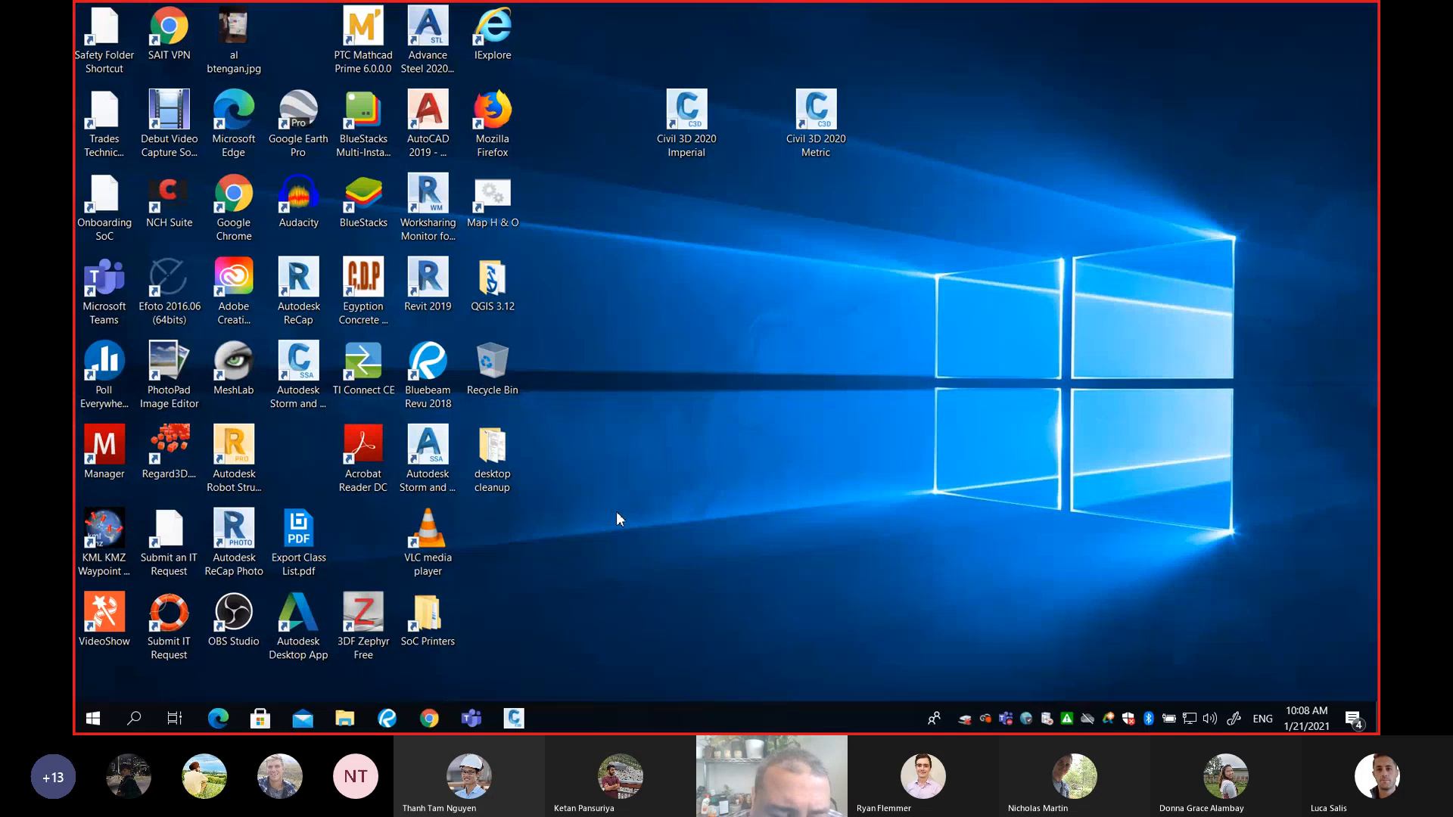
{"action": "left_click", "coordinate": [435, 718]}
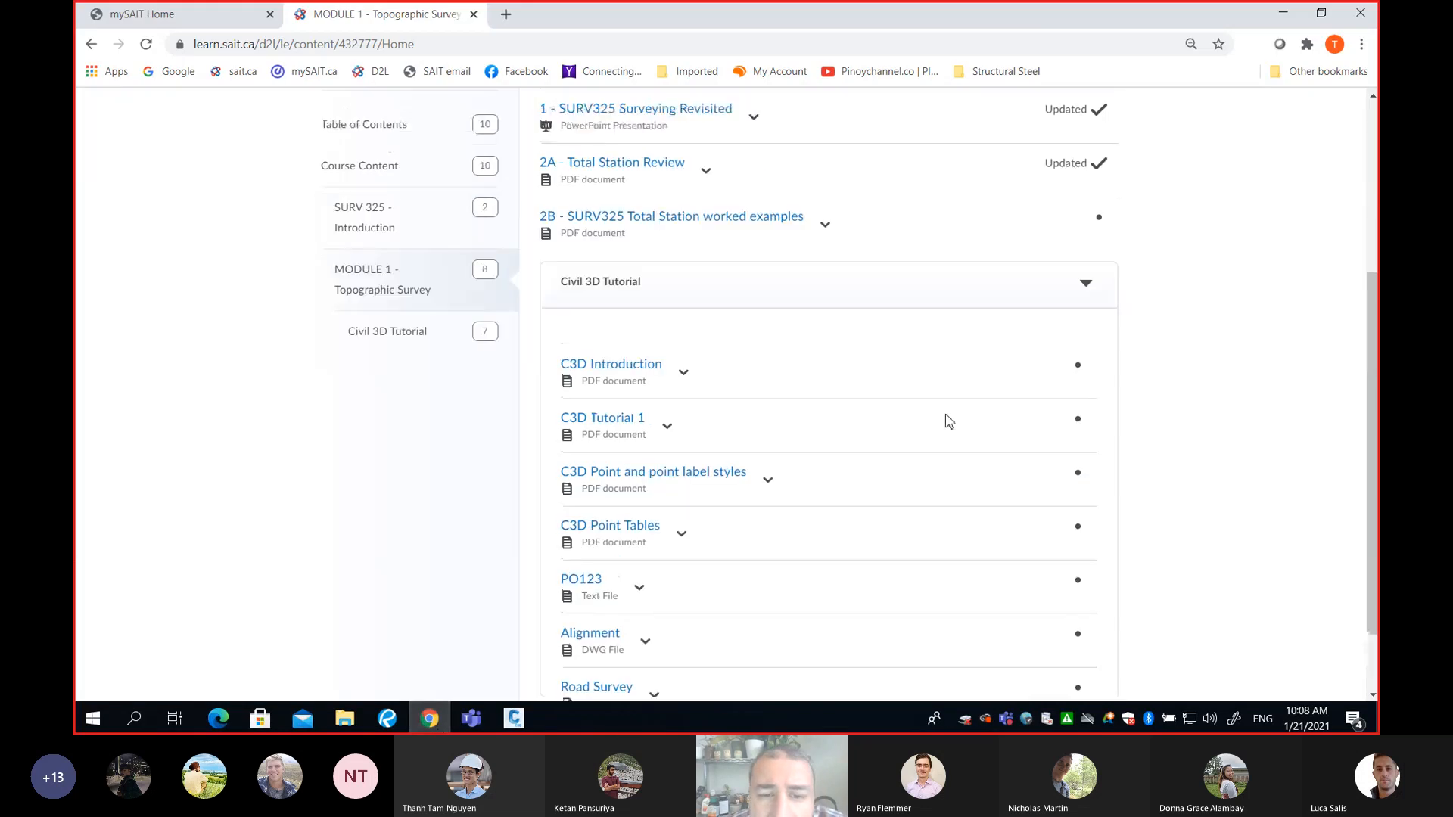
{"action": "scroll", "coordinate": [949, 421], "scroll_direction": "down", "scroll_amount": 2}
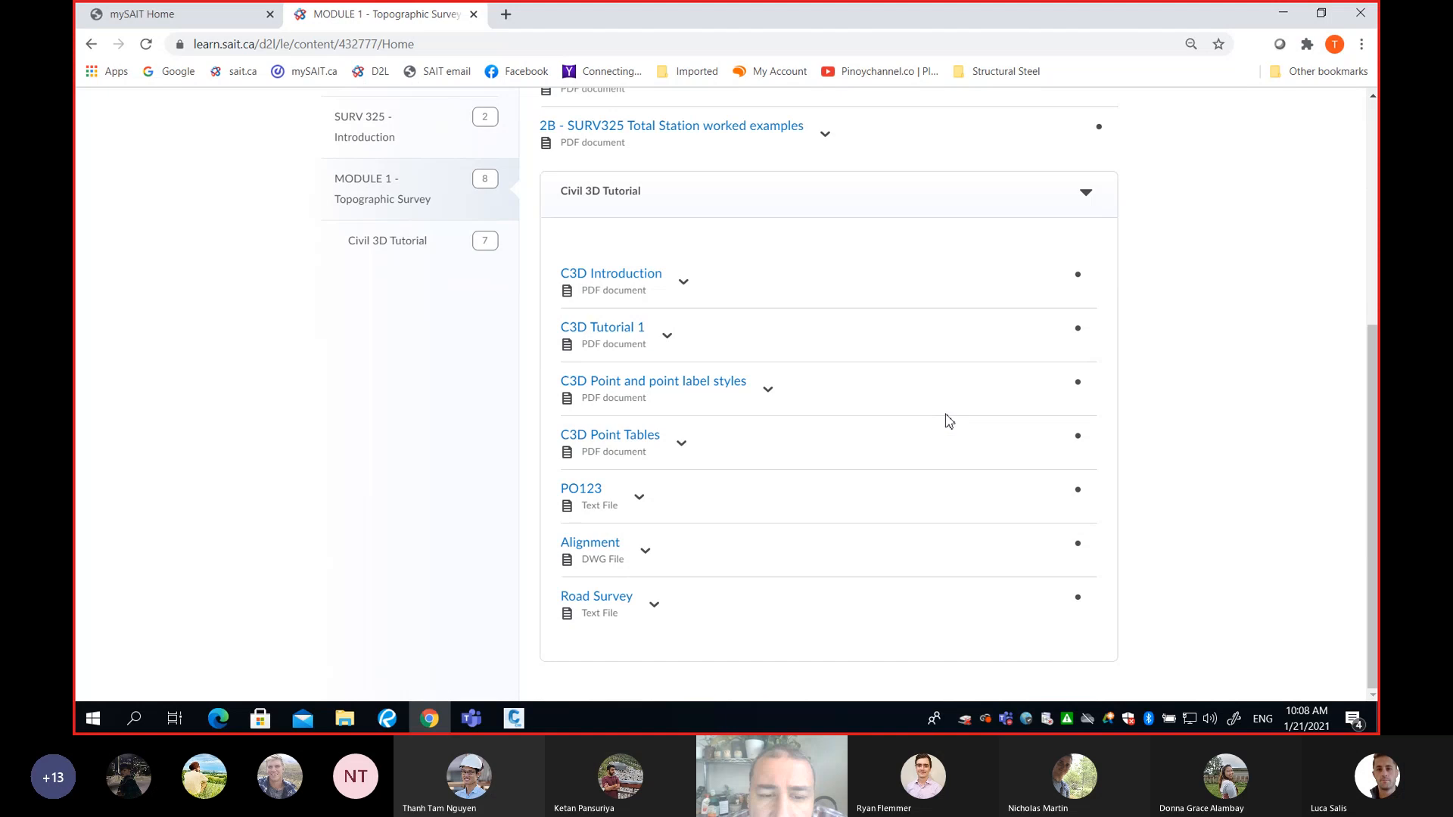
{"action": "scroll", "coordinate": [934, 415], "scroll_direction": "up", "scroll_amount": 1}
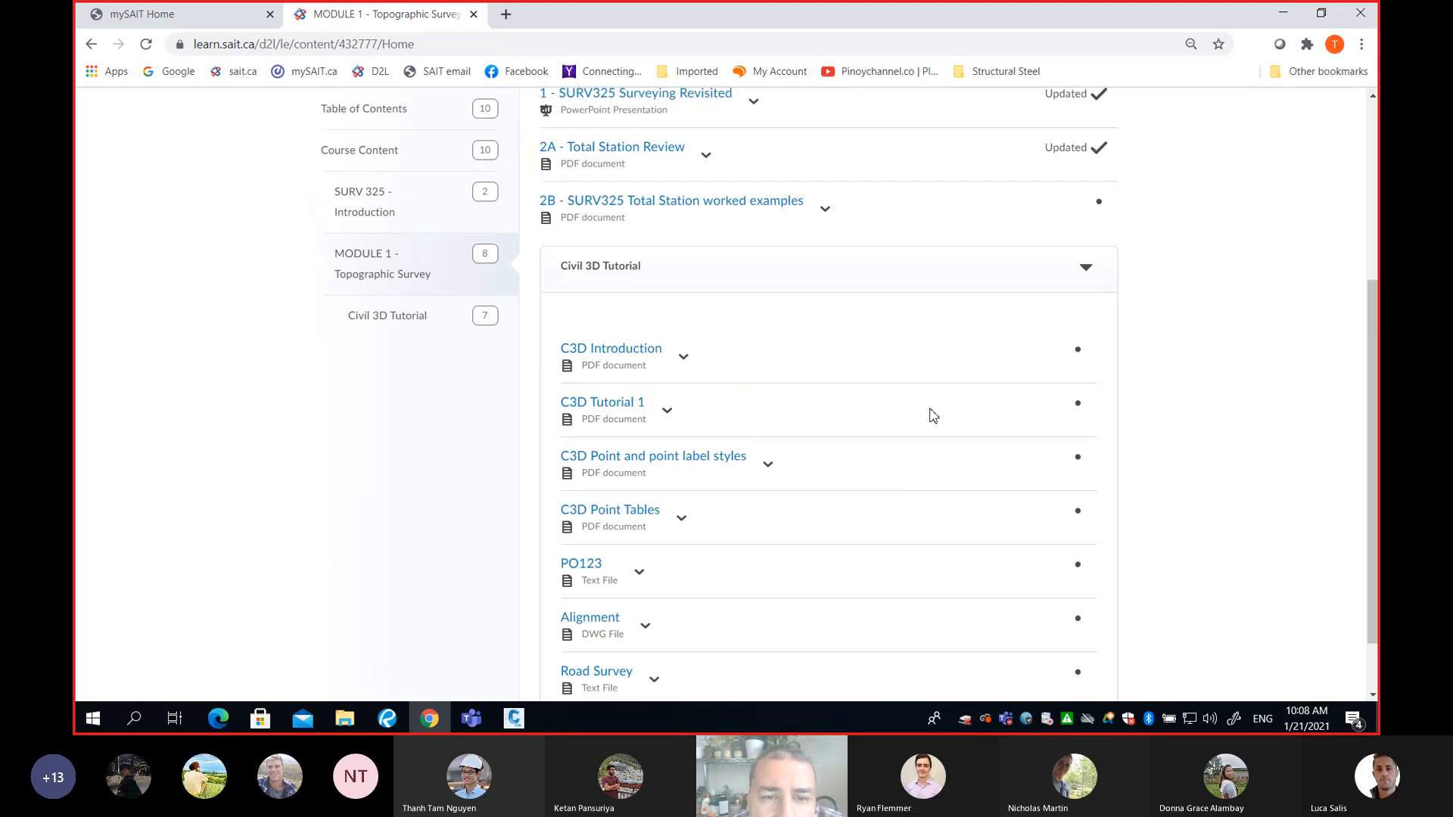
{"action": "scroll", "coordinate": [934, 416], "scroll_direction": "down", "scroll_amount": 1}
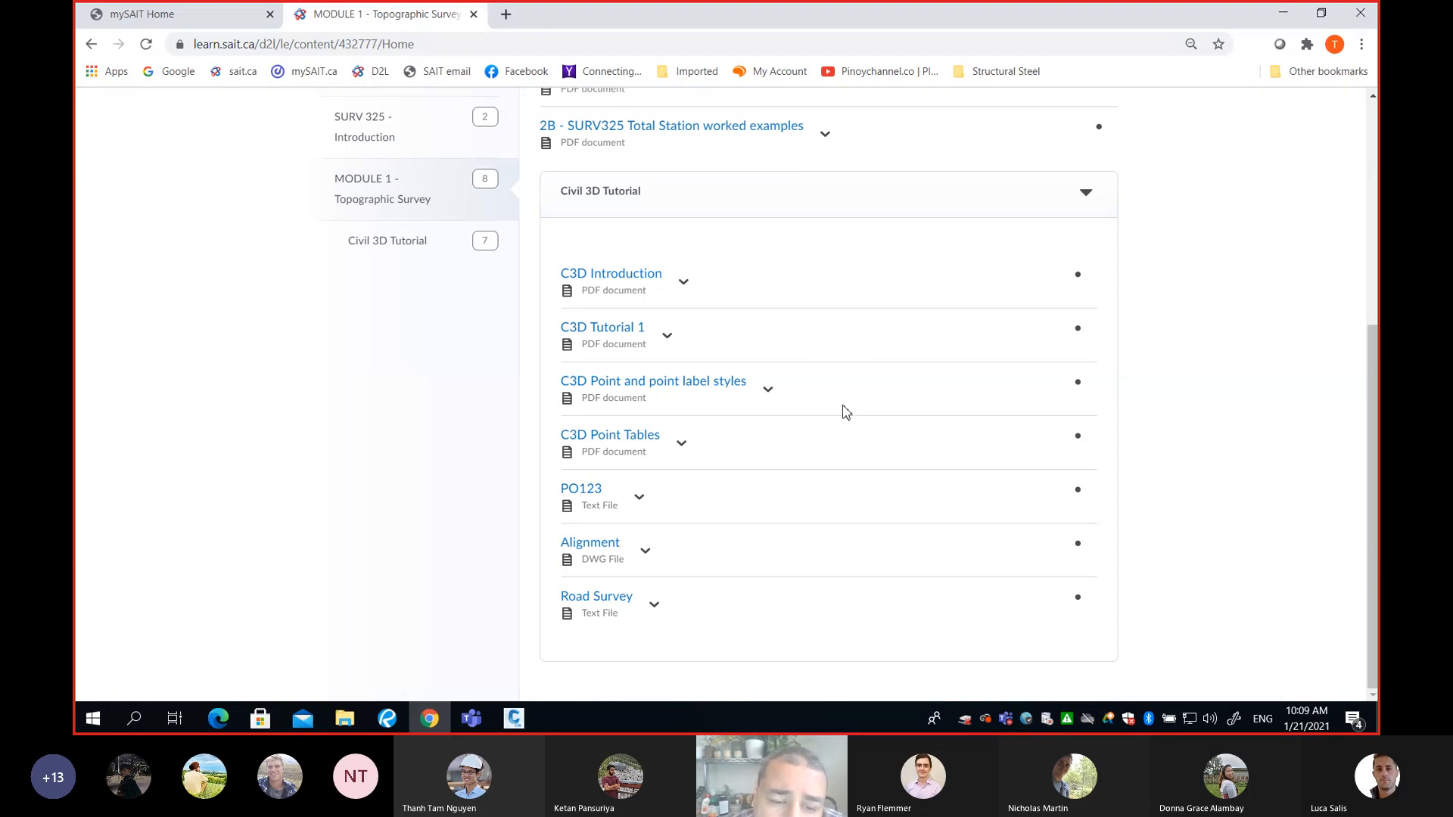
{"action": "left_click", "coordinate": [640, 499]}
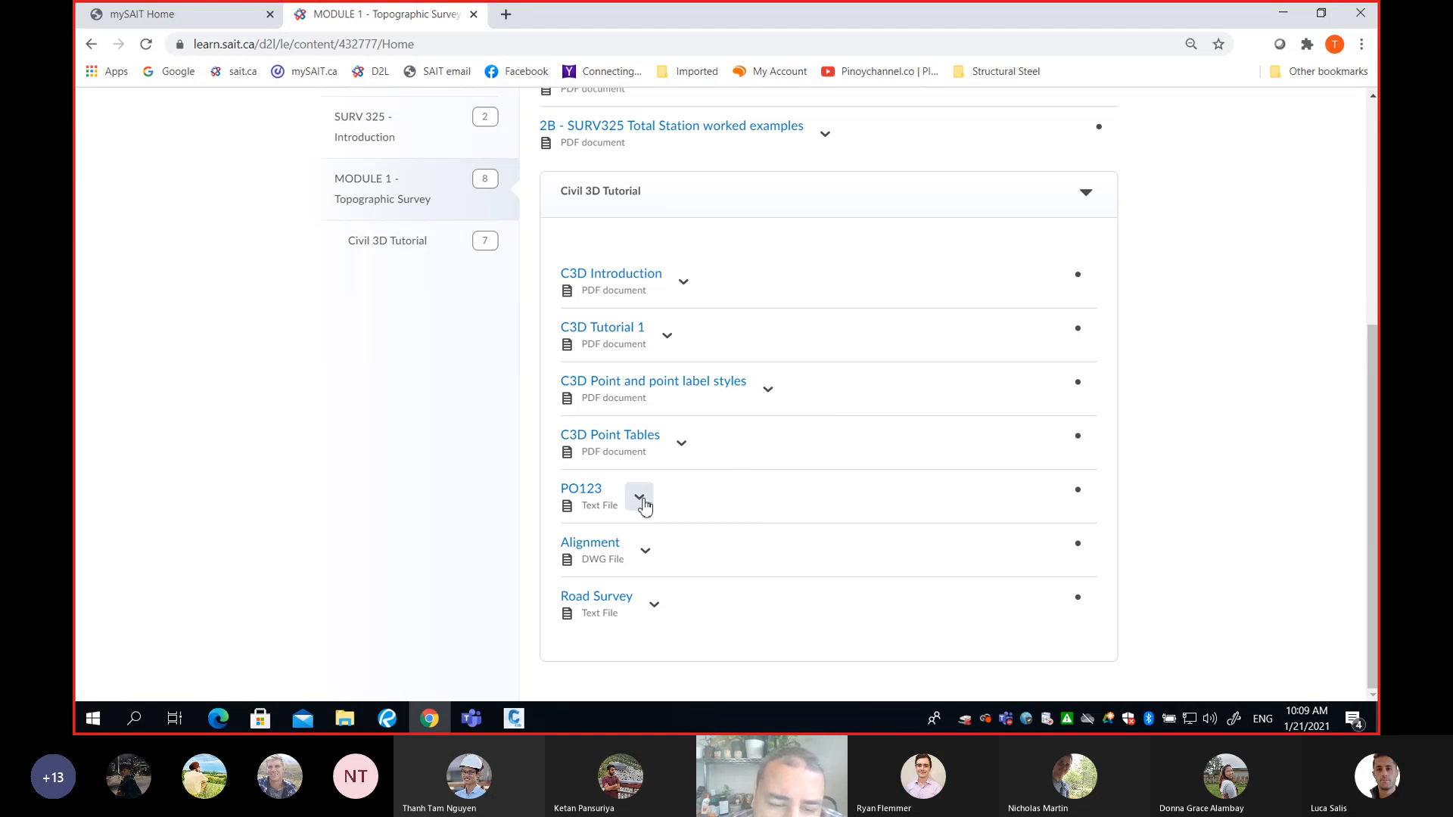
{"action": "left_click", "coordinate": [681, 579]}
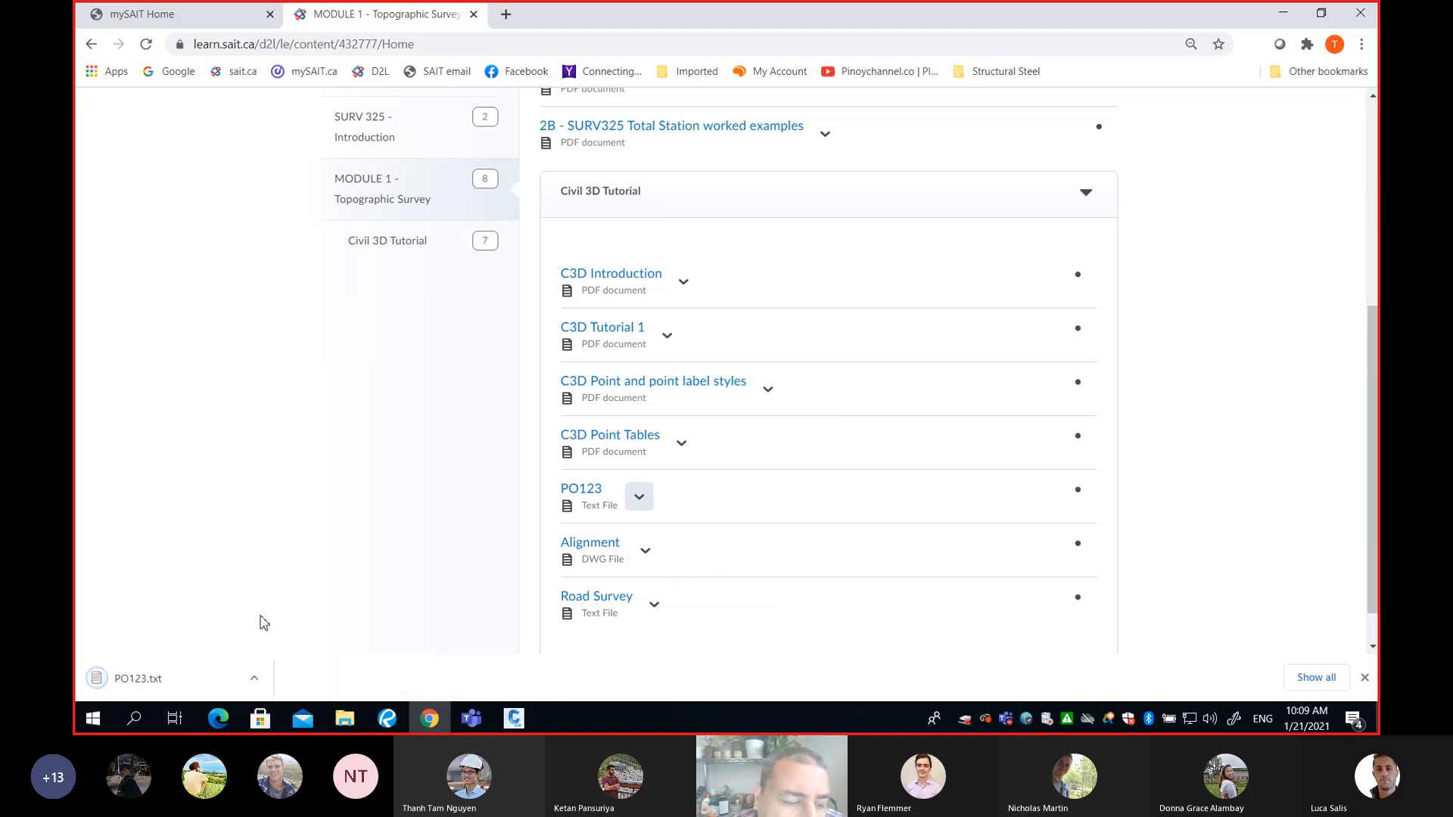
Open the downloaded PO123.txt in a maximized window, examine the layout of its point records and close it
{"action": "left_click", "coordinate": [194, 684]}
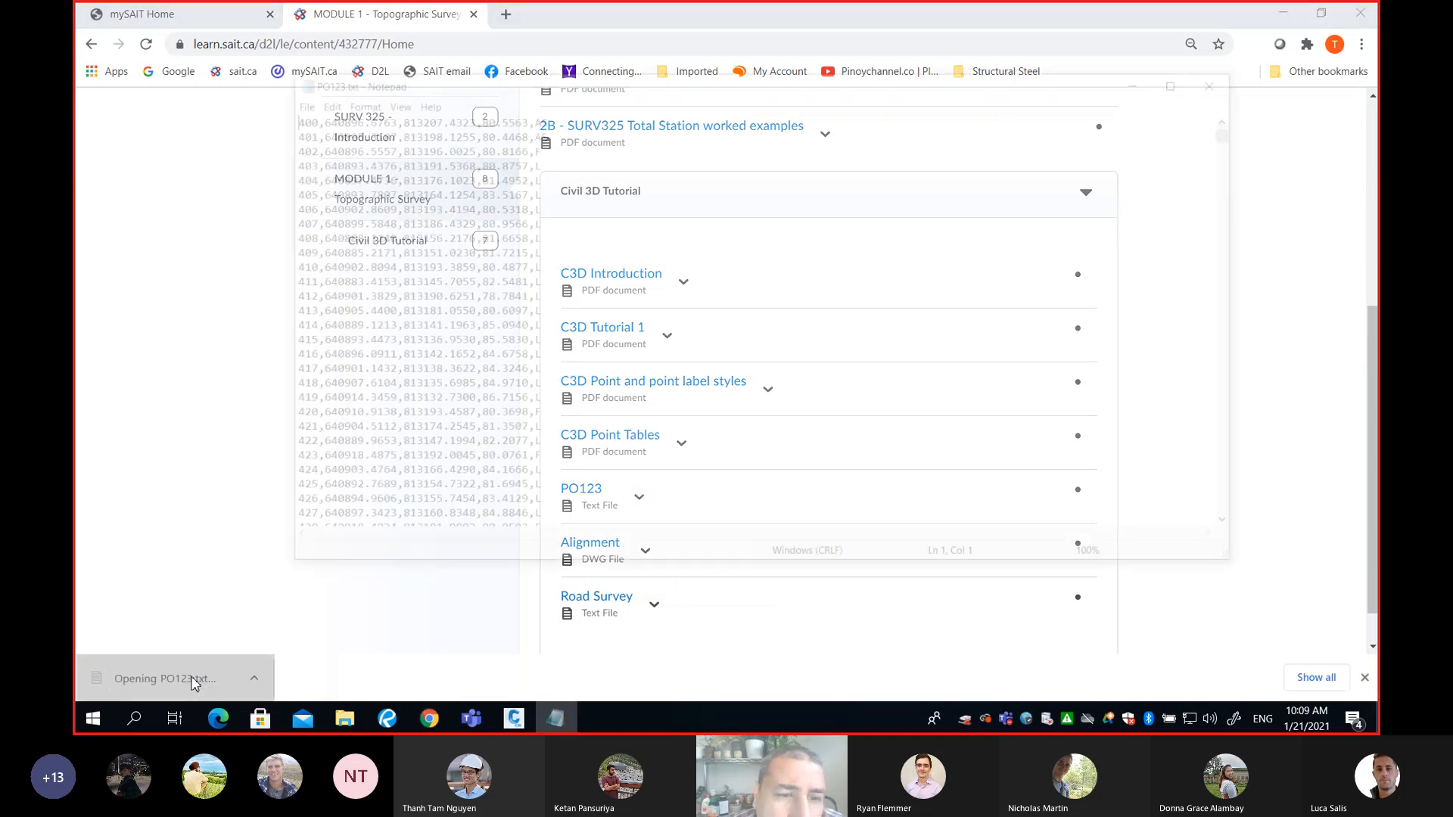
{"action": "left_click", "coordinate": [1186, 79]}
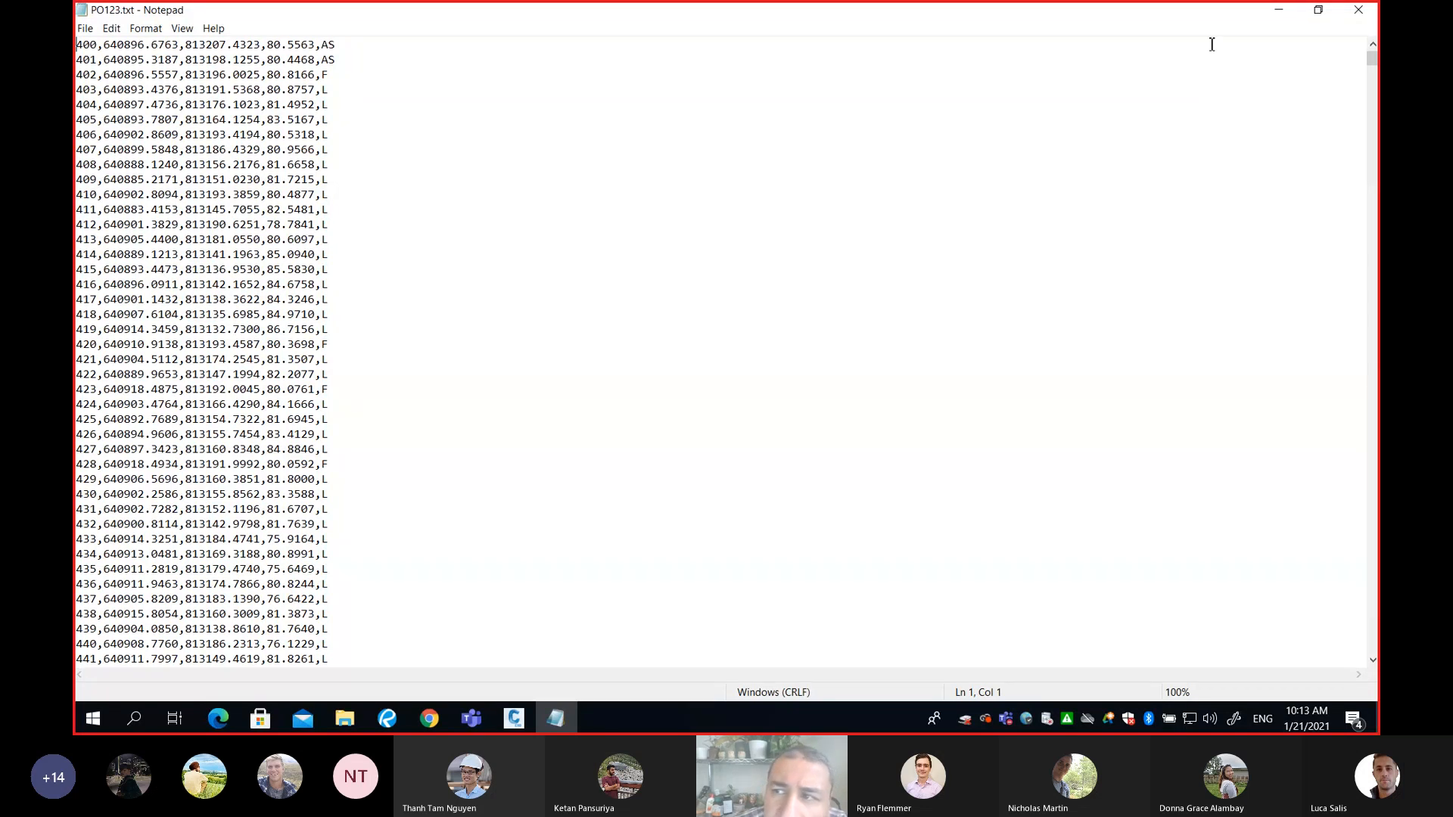
{"action": "left_click", "coordinate": [1355, 18]}
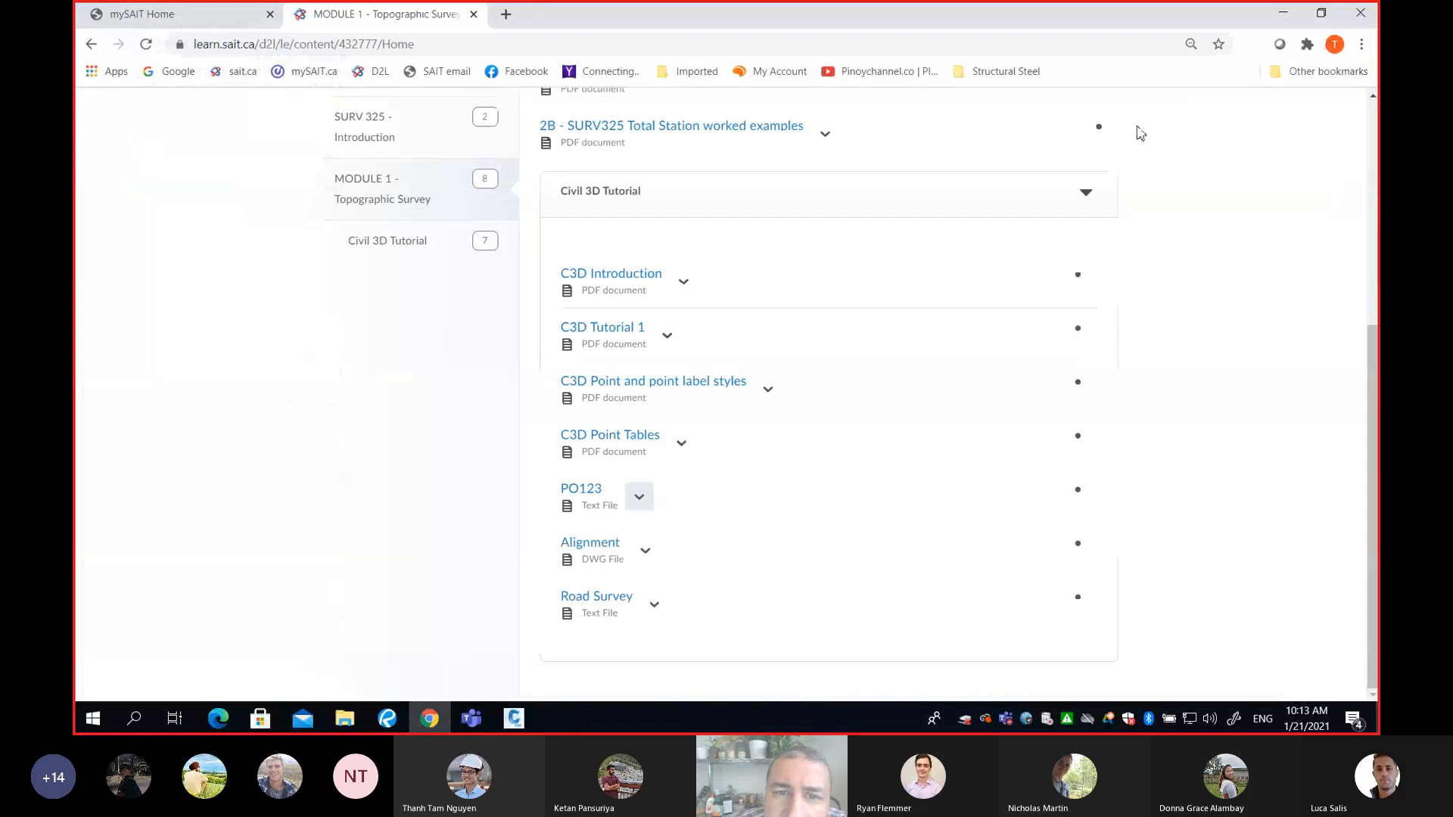
Minimize the browser and switch back to the empty Drawing1 in Civil 3D
{"action": "left_click", "coordinate": [1282, 13]}
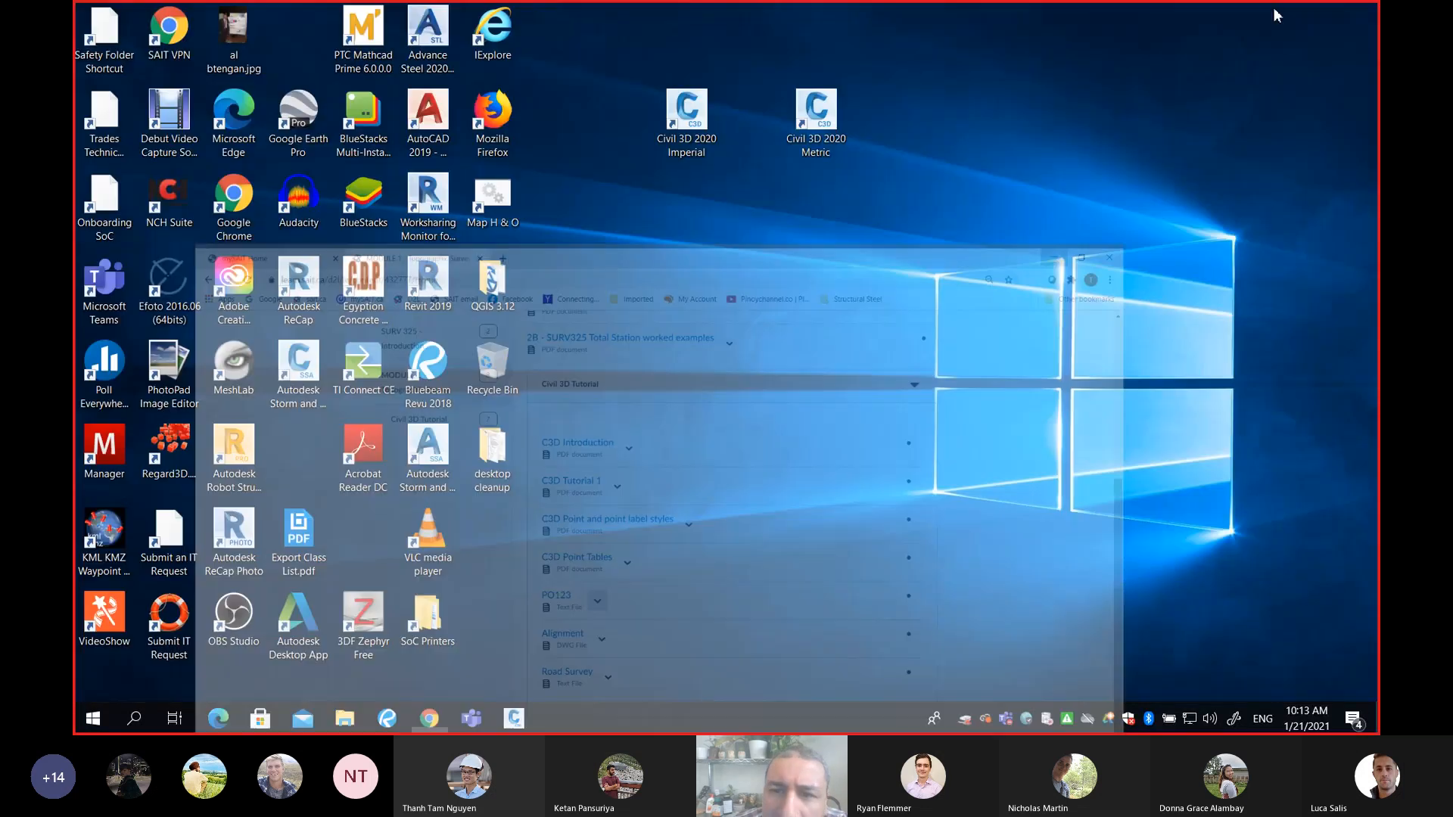
{"action": "left_click", "coordinate": [513, 718]}
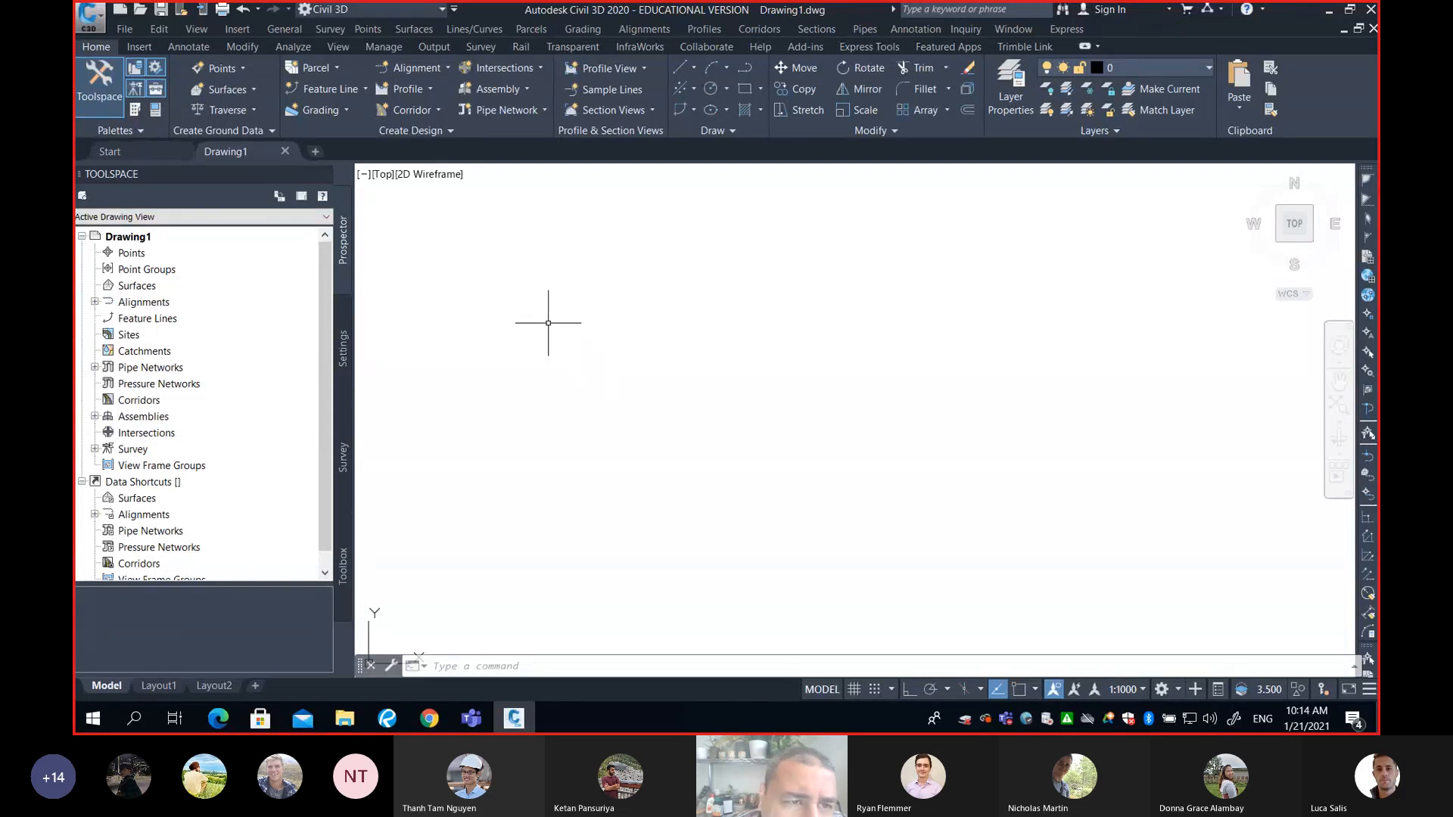
{"action": "left_click", "coordinate": [369, 30]}
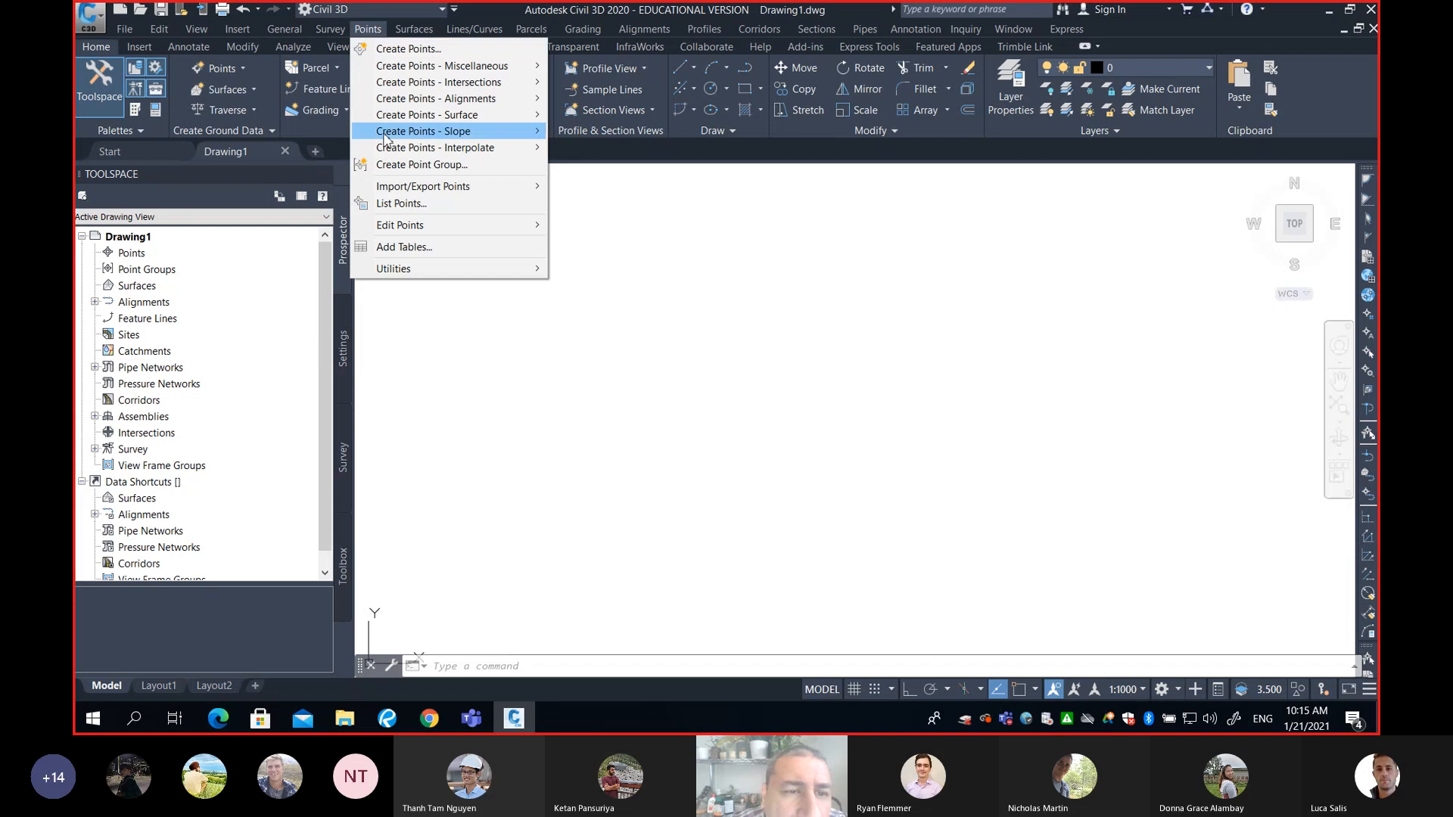
{"action": "mouse_move", "coordinate": [388, 192]}
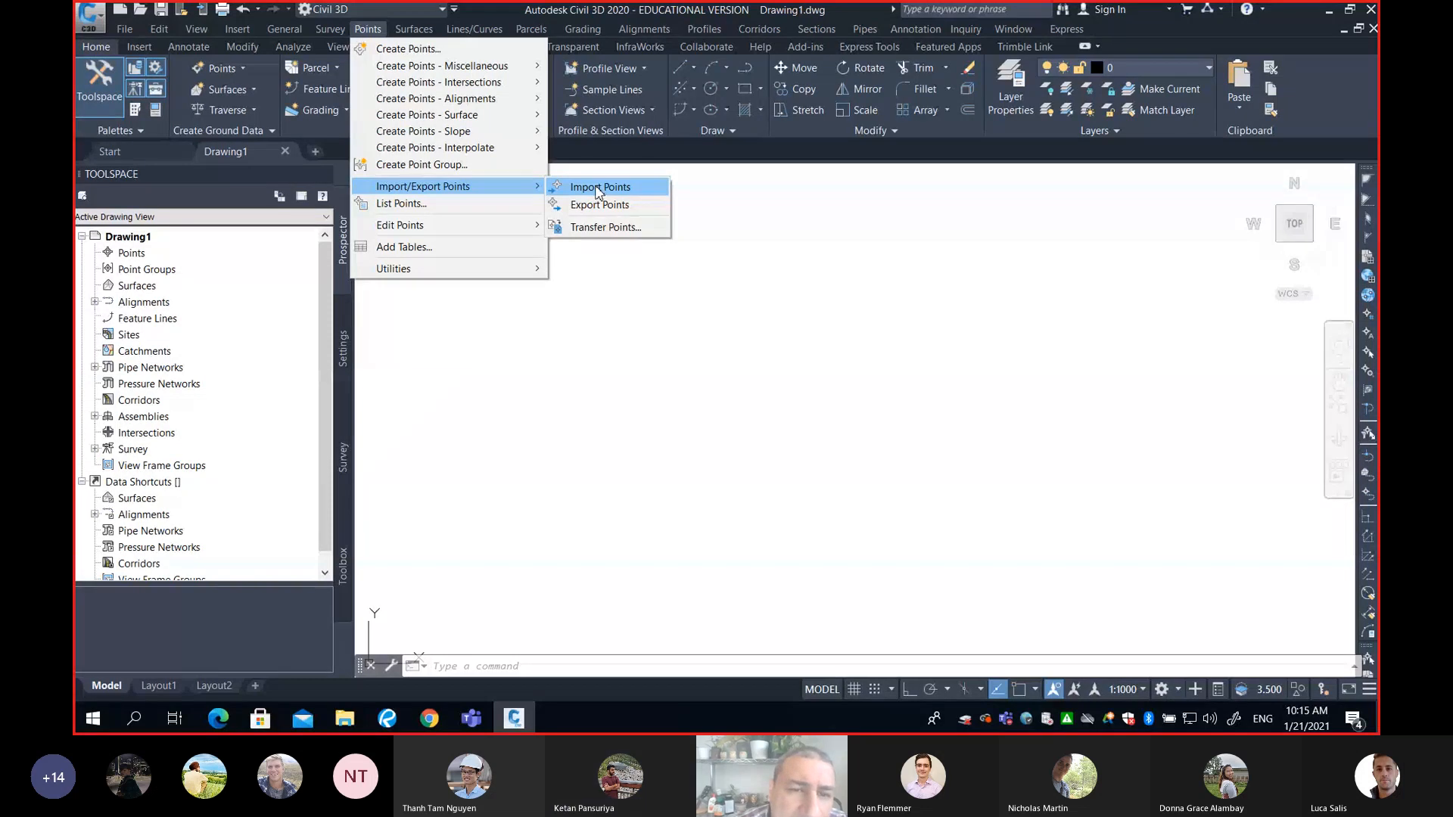
{"action": "left_click", "coordinate": [616, 413]}
{"action": "left_click", "coordinate": [660, 348]}
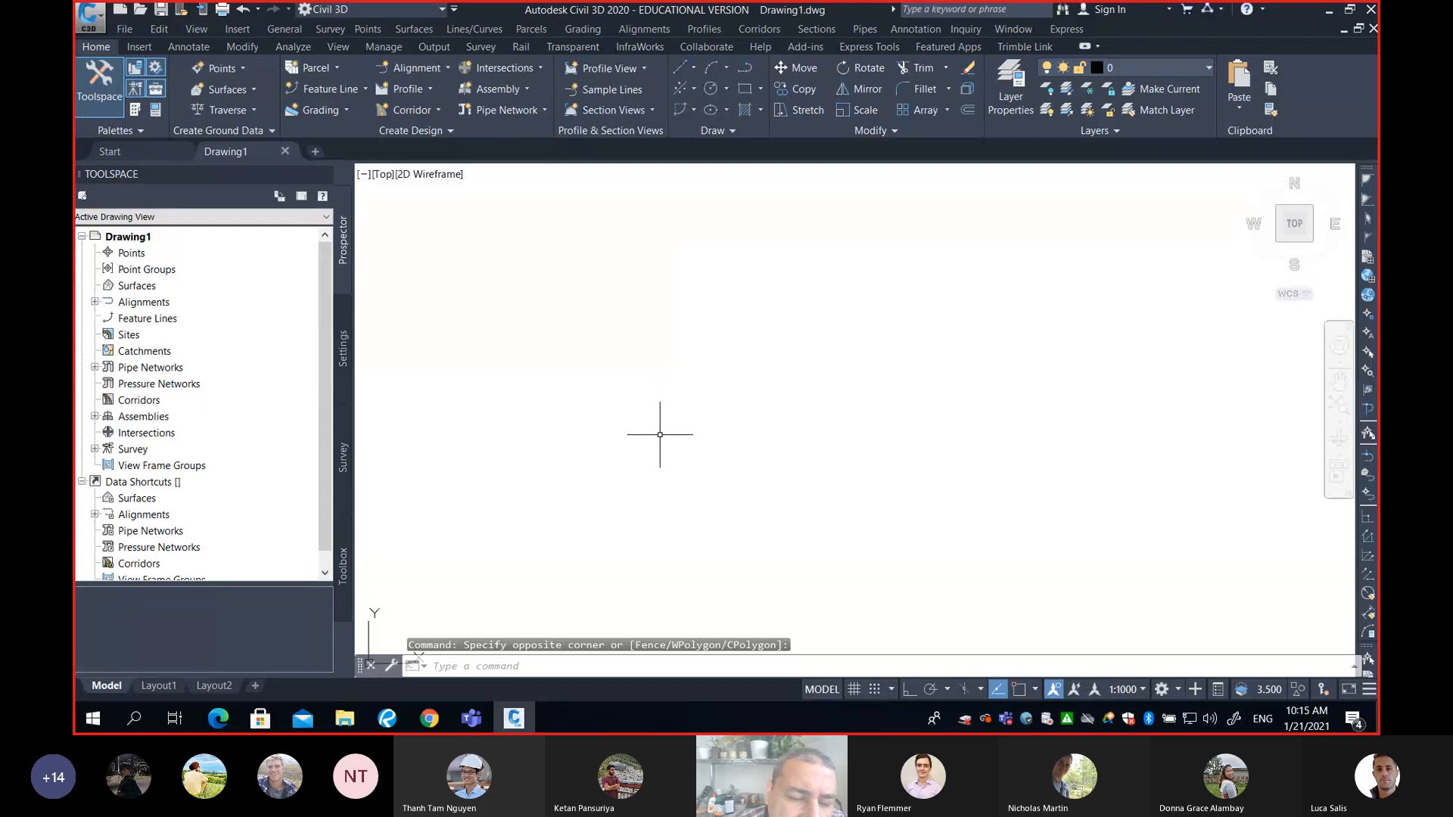
Run the MENUBAR command and accept the value 1 to show the classic menu bar
{"action": "left_click", "coordinate": [591, 669]}
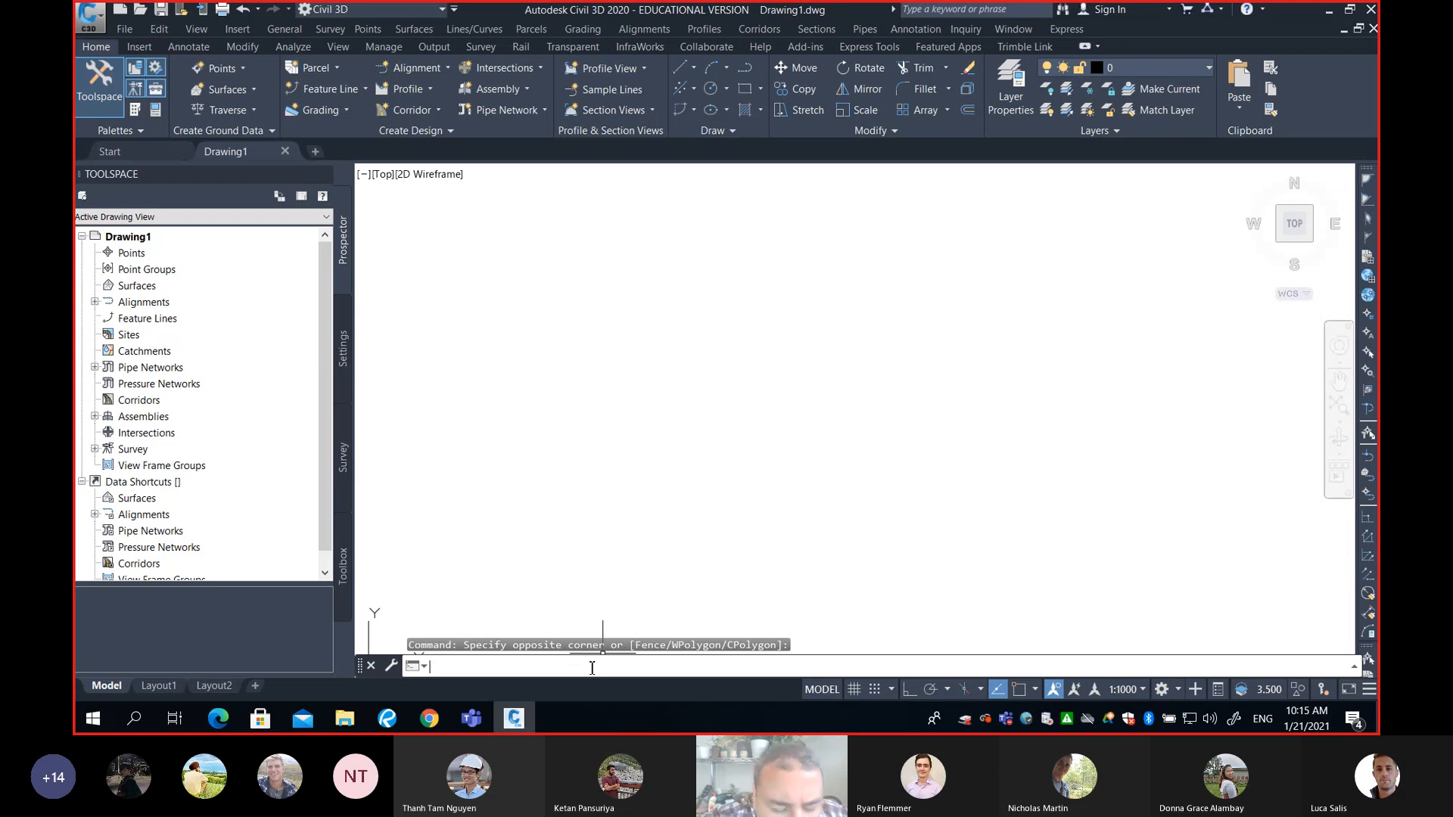
{"action": "type", "text": "m"}
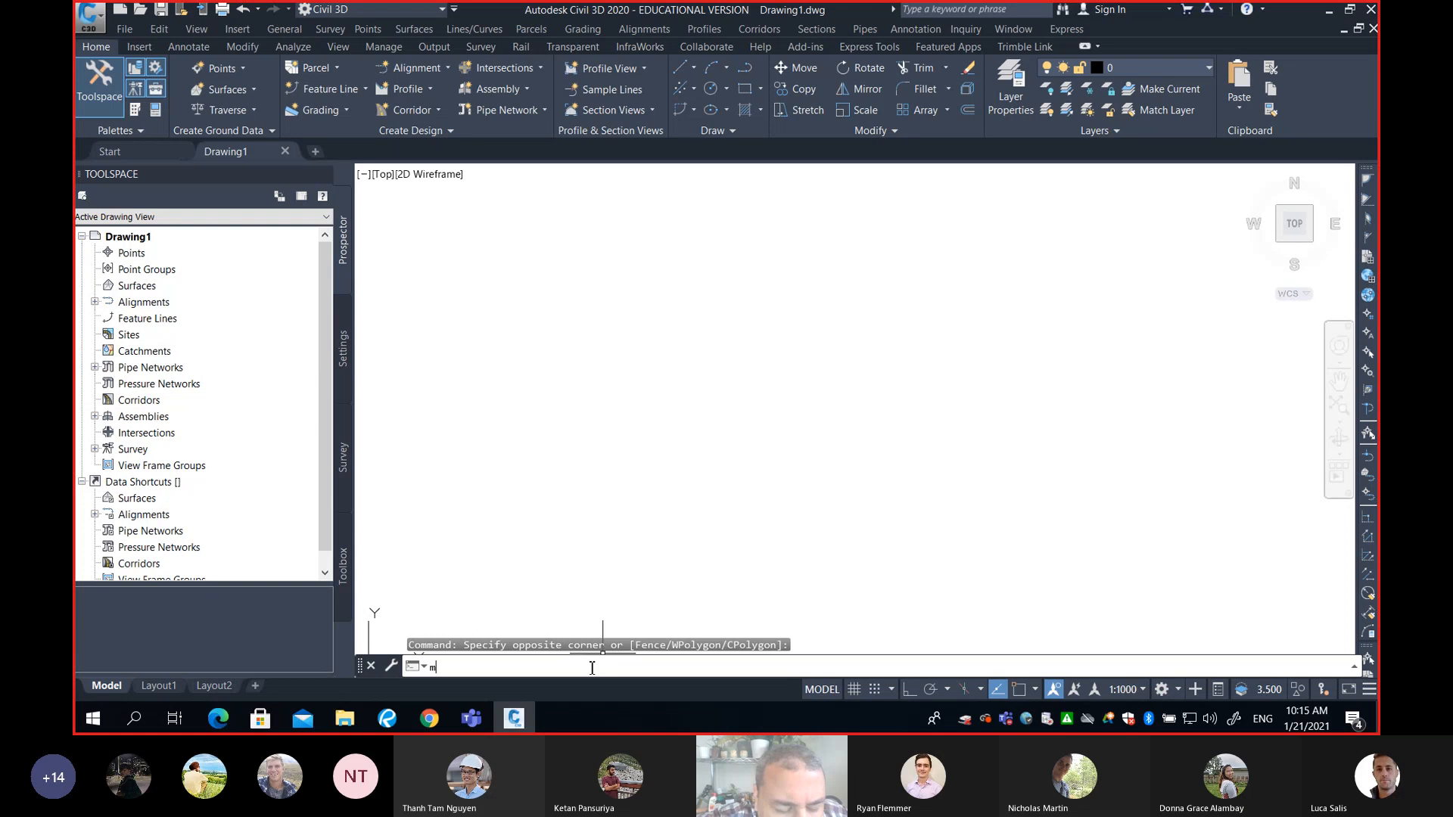
{"action": "type", "text": "enub"}
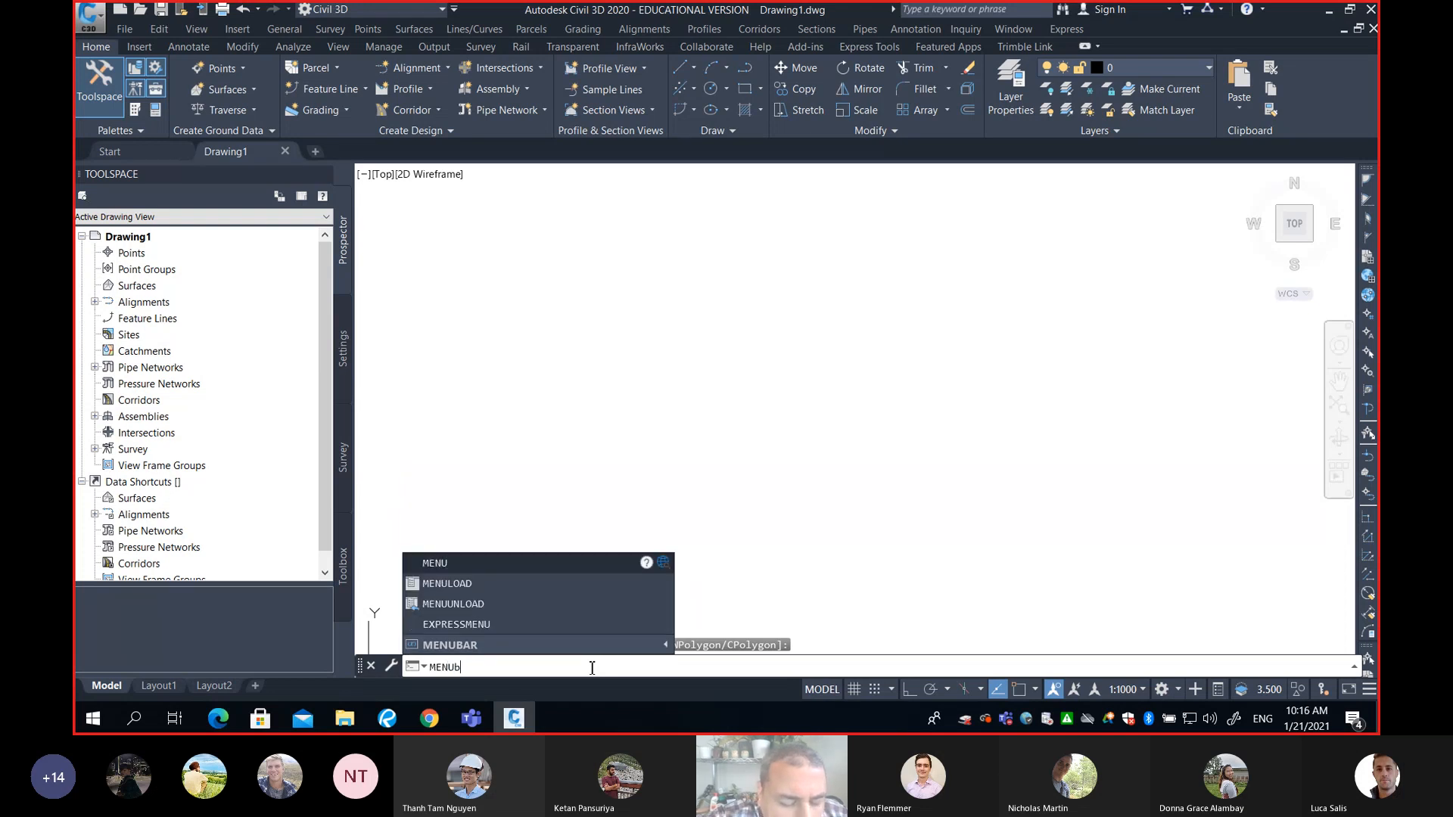
{"action": "type", "text": "ar"}
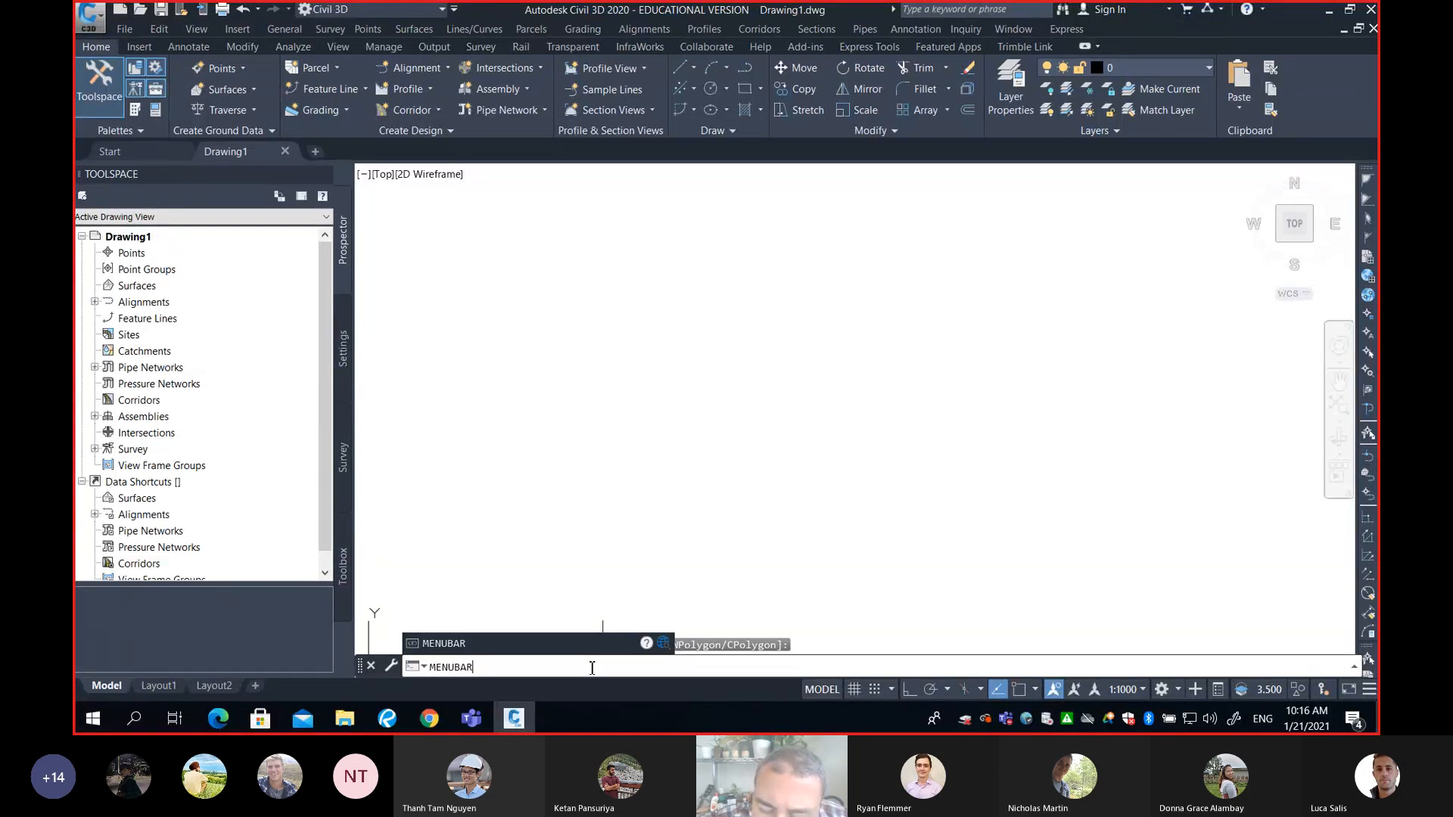
{"action": "key", "text": "Return"}
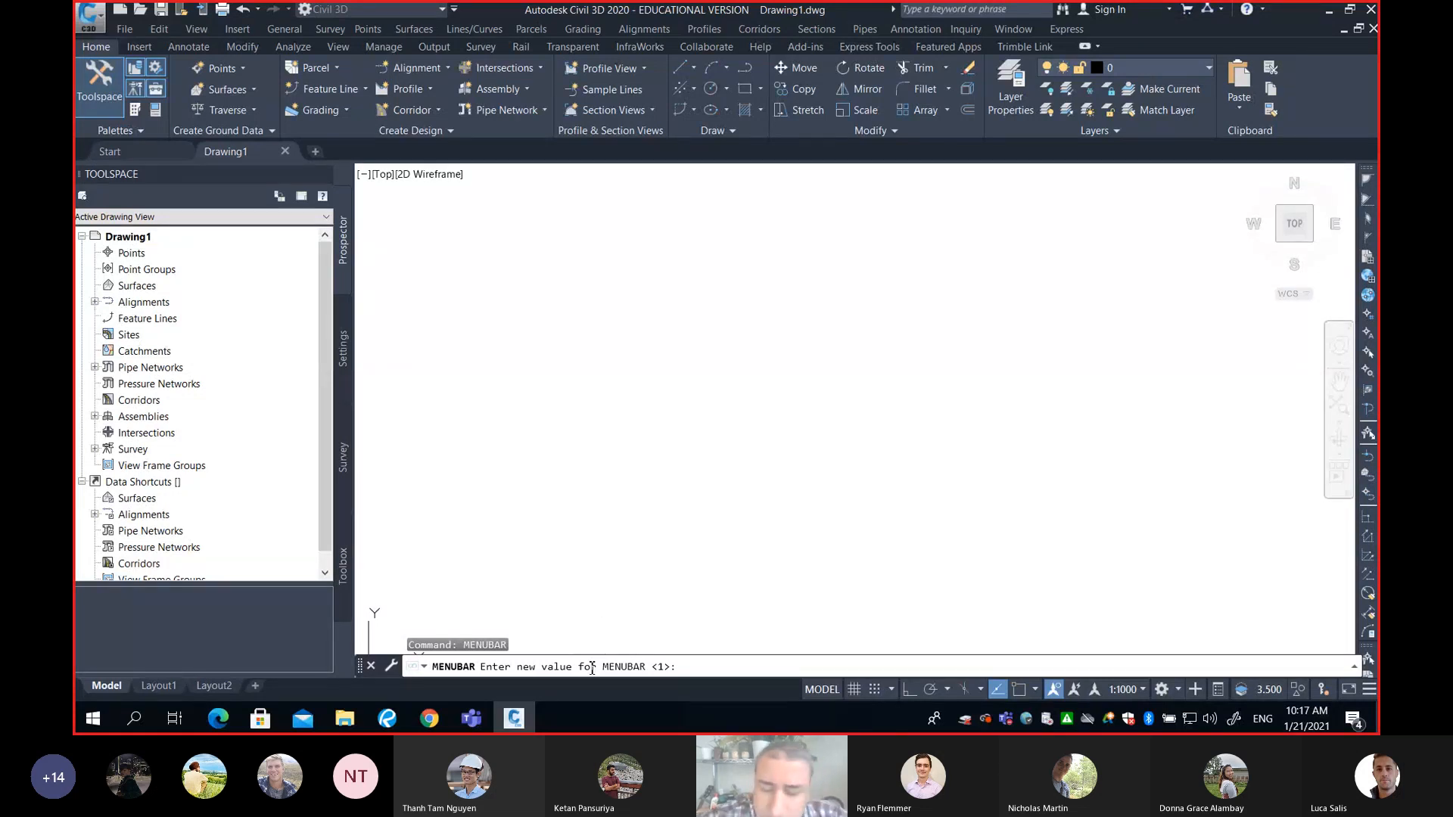
{"action": "key", "text": "Return"}
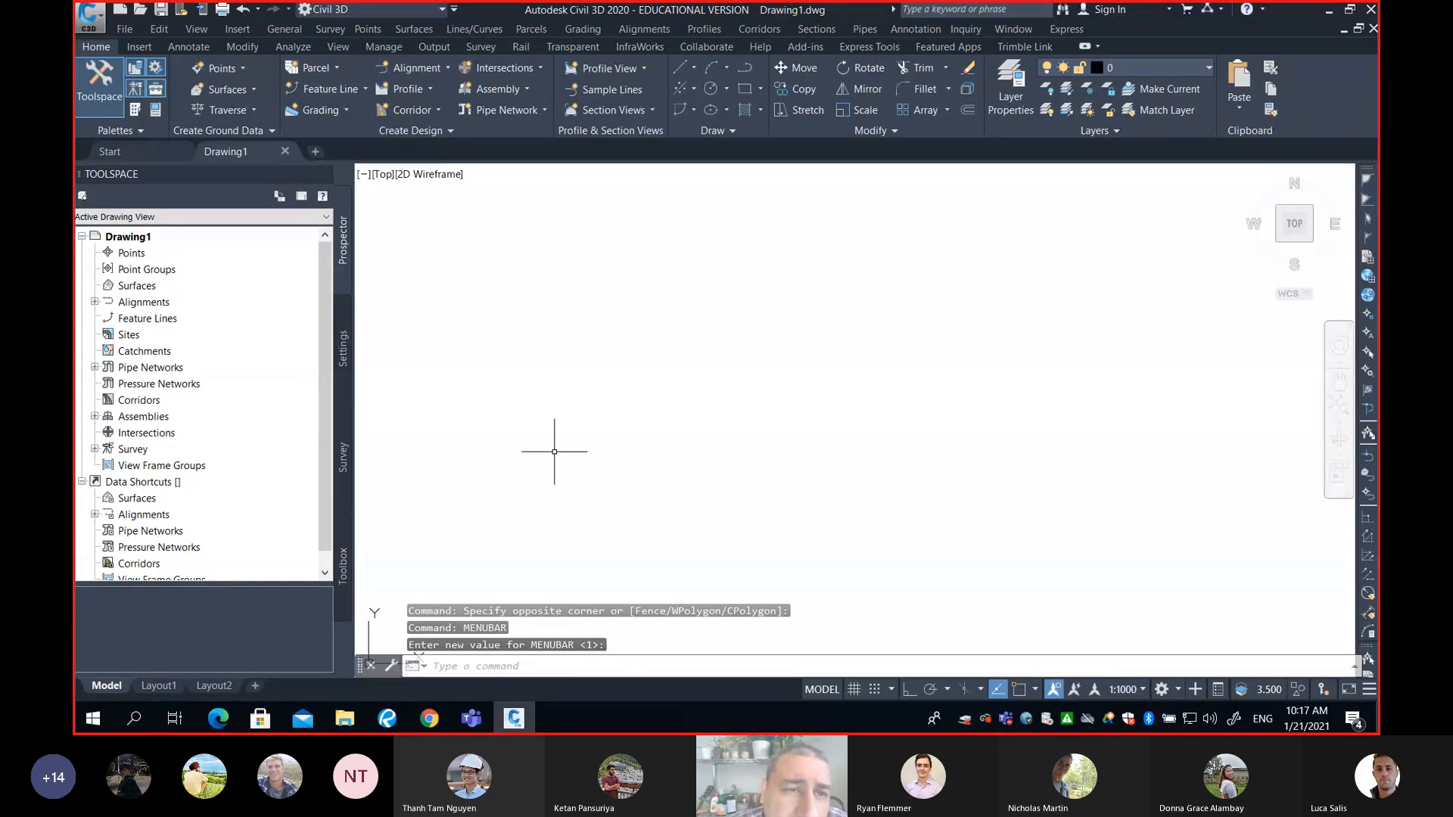
Start the Import Points command and move its dialog closer to the Toolspace
{"action": "left_click", "coordinate": [369, 29]}
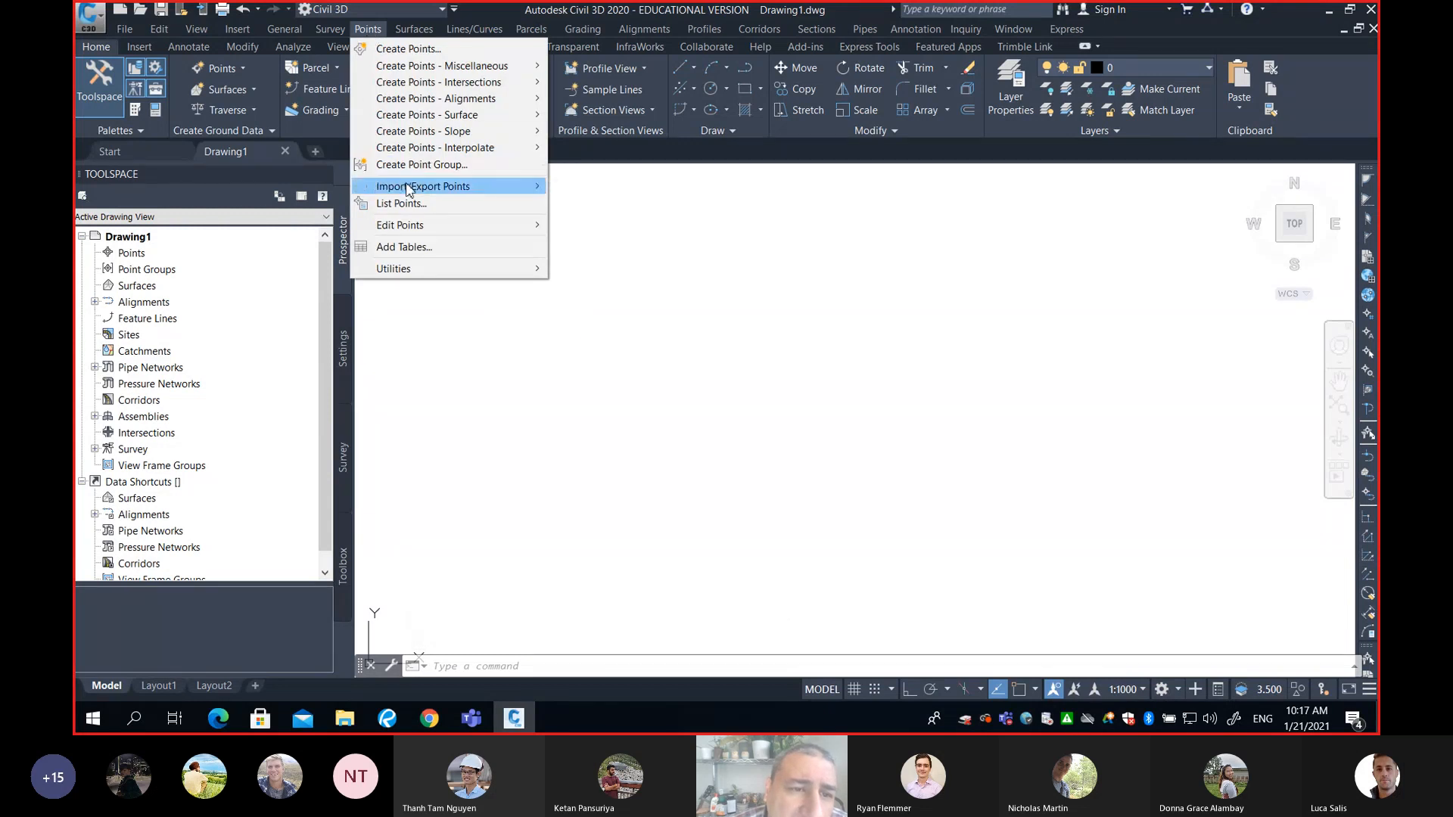
{"action": "mouse_move", "coordinate": [408, 189]}
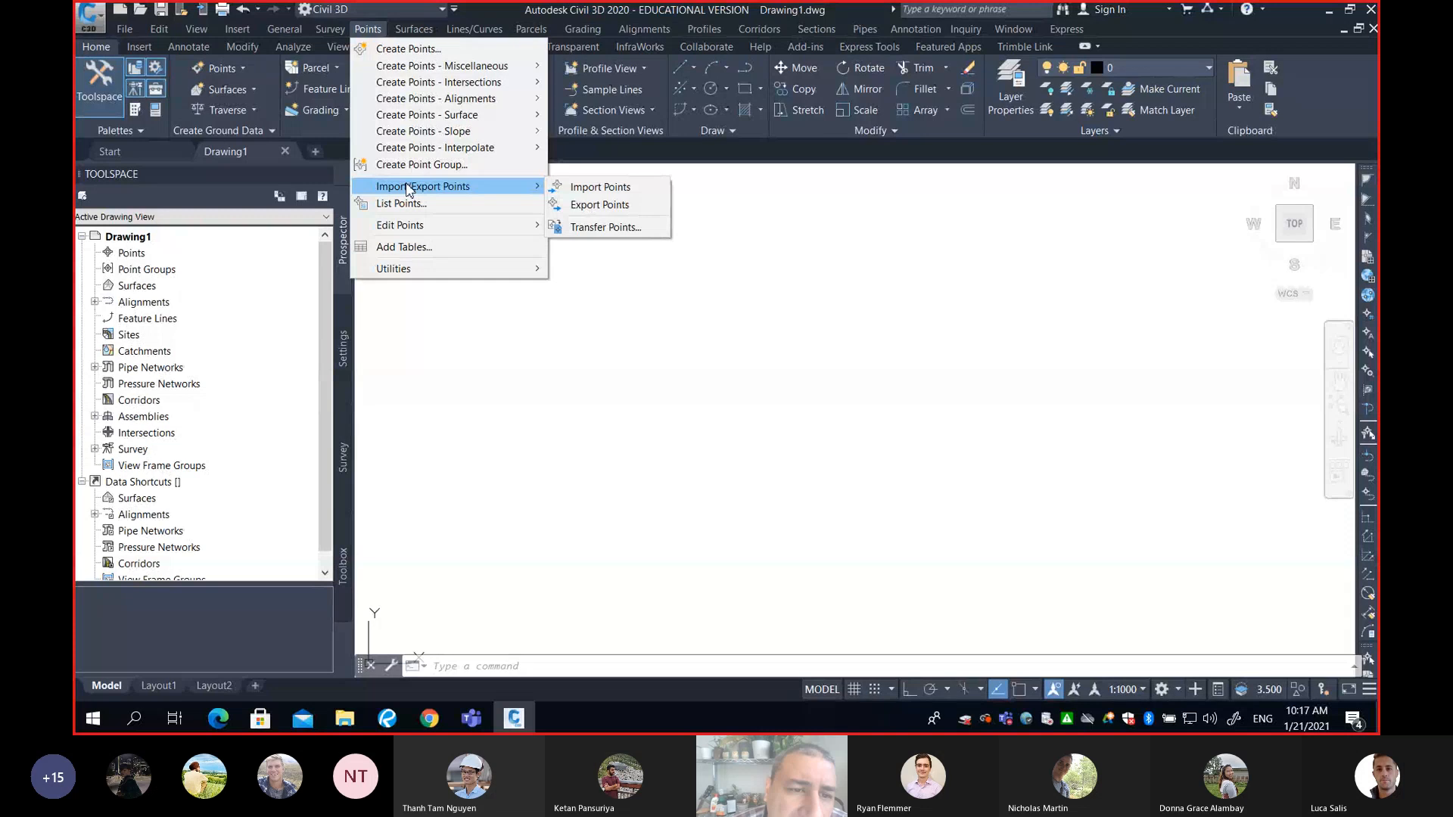
{"action": "left_click", "coordinate": [603, 187]}
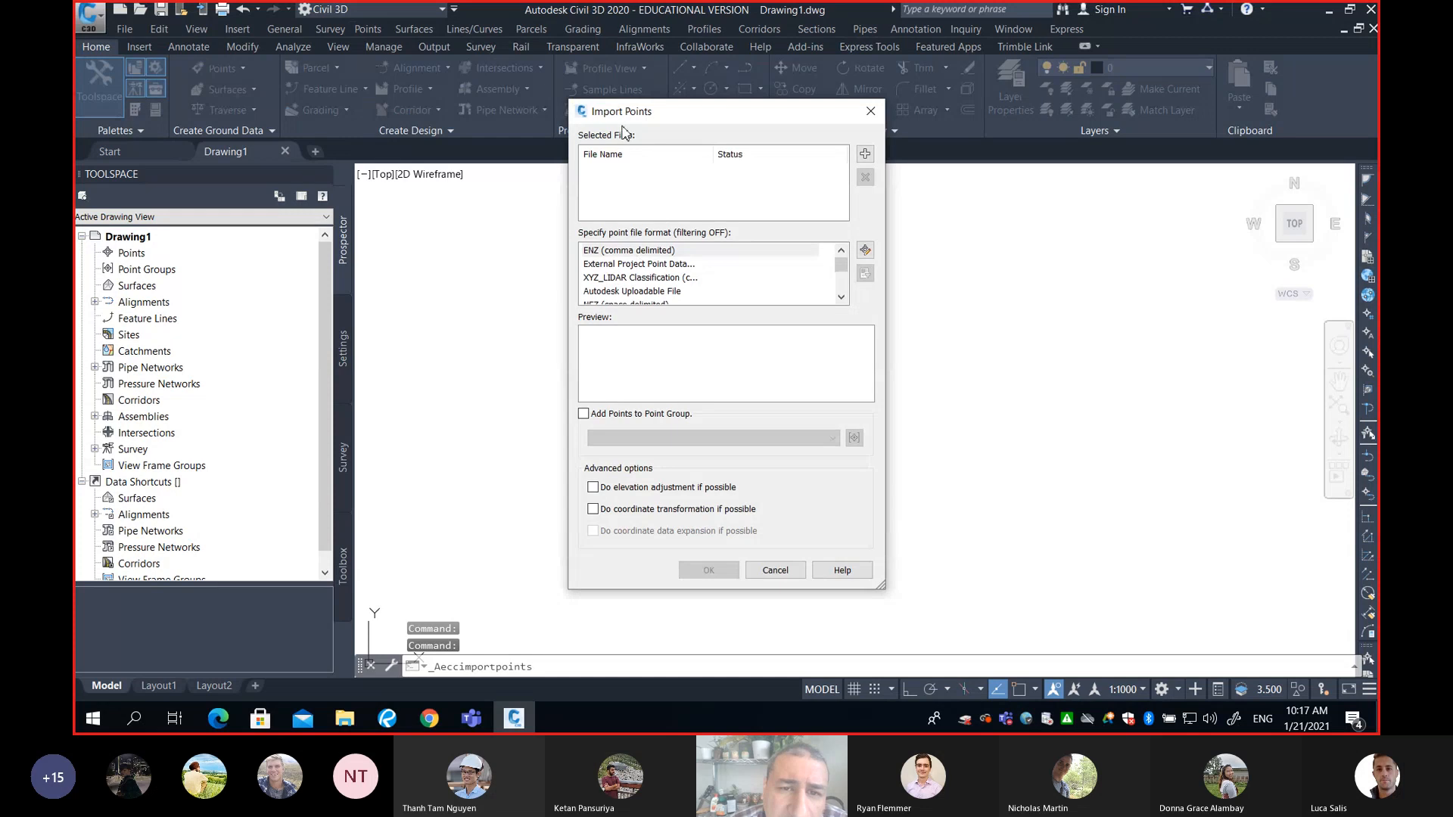
{"action": "left_click_drag", "start_coordinate": [623, 112], "coordinate": [541, 105]}
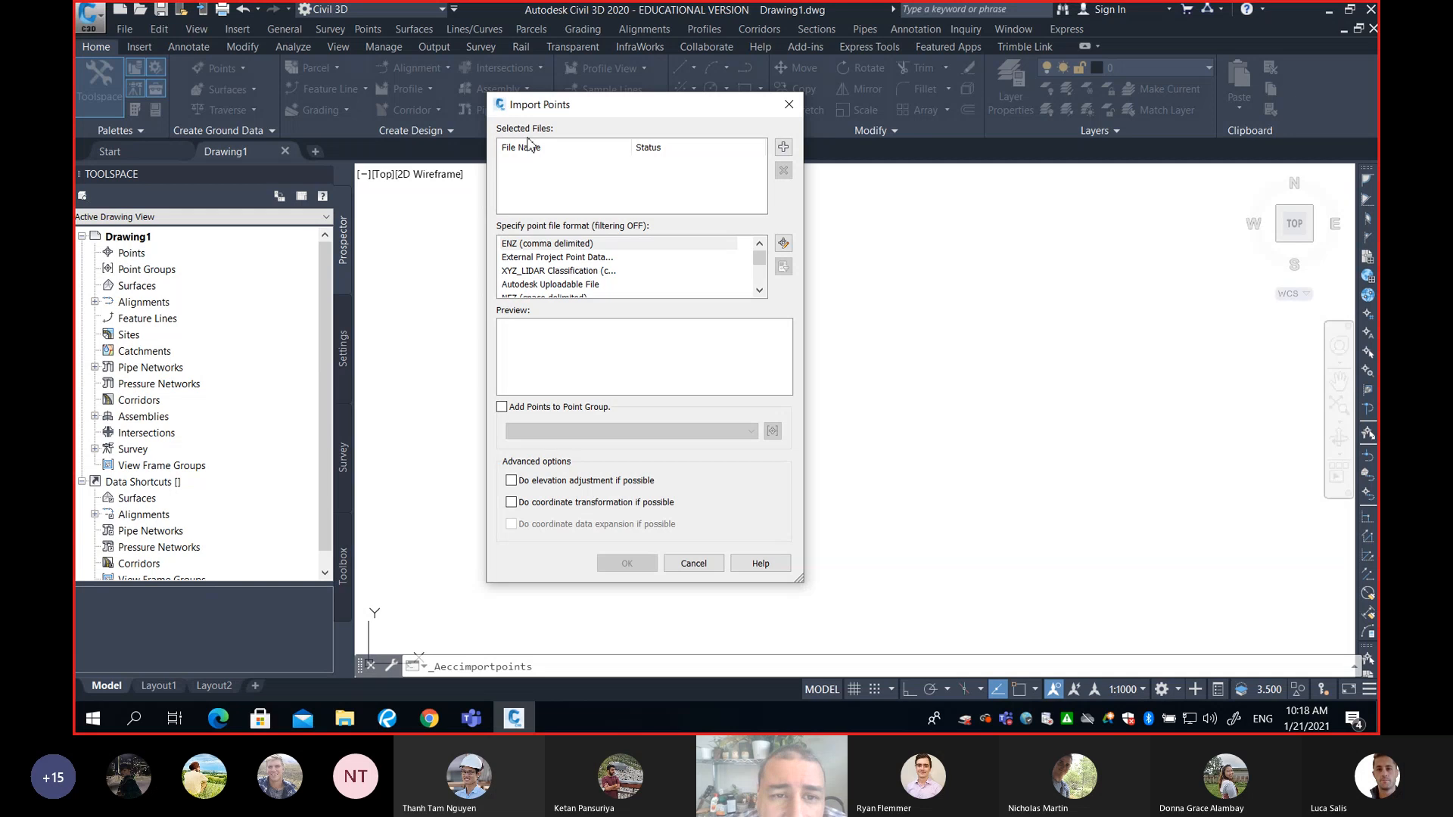
Add PO123.txt from the user profile's Downloads folder as the source file for the point import
{"action": "left_click", "coordinate": [785, 150]}
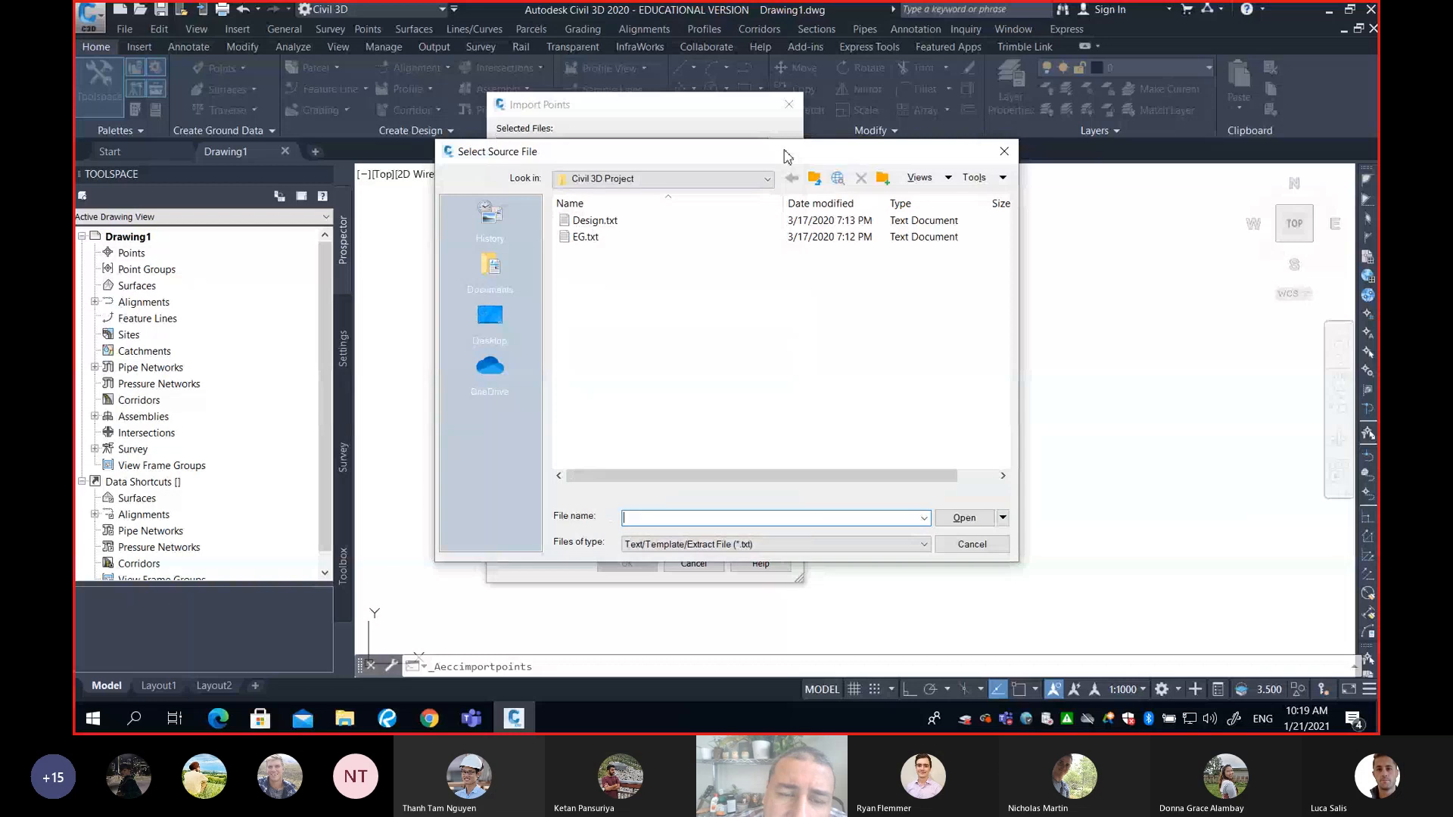
{"action": "left_click", "coordinate": [681, 185]}
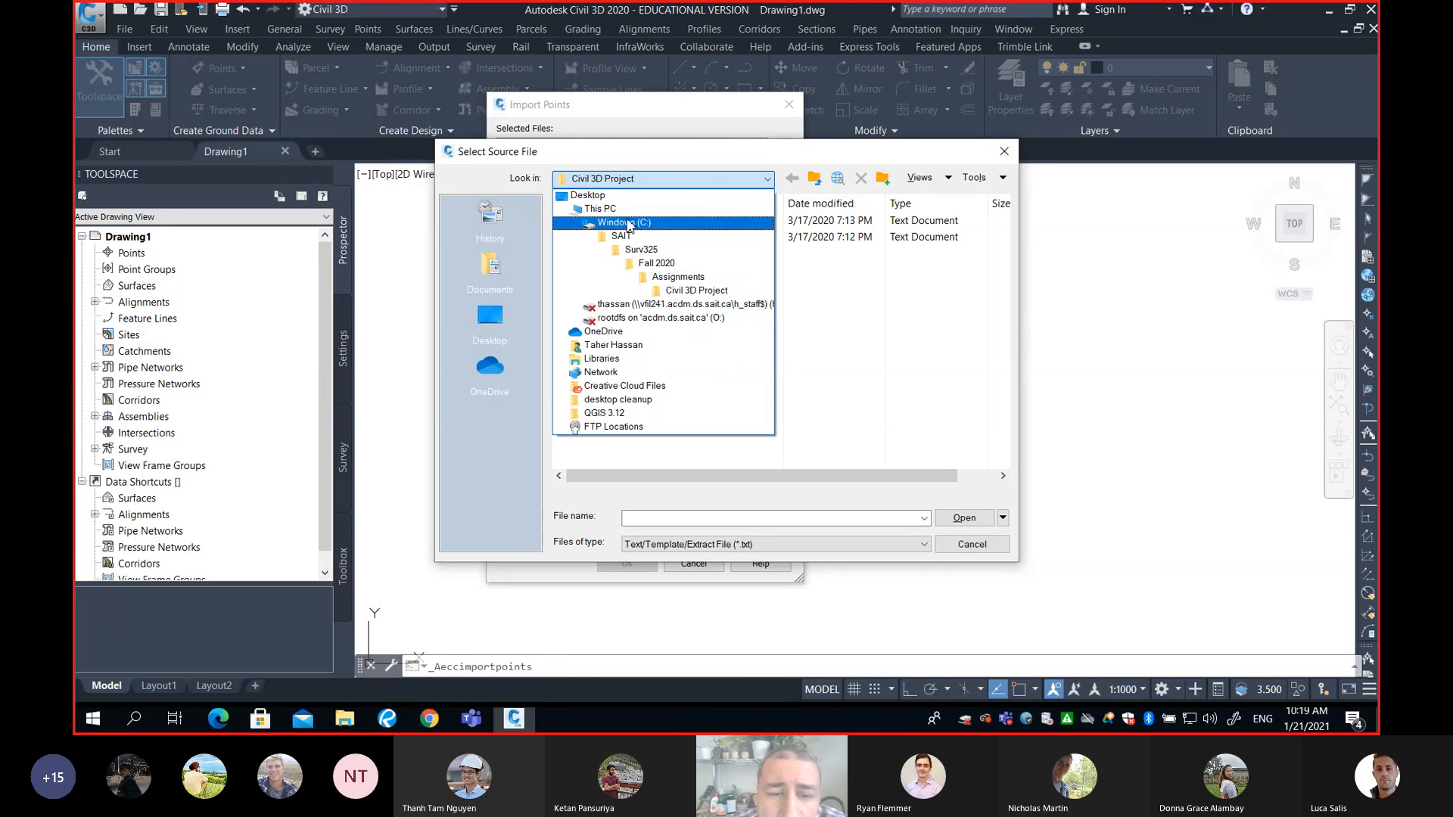
{"action": "left_click", "coordinate": [638, 346]}
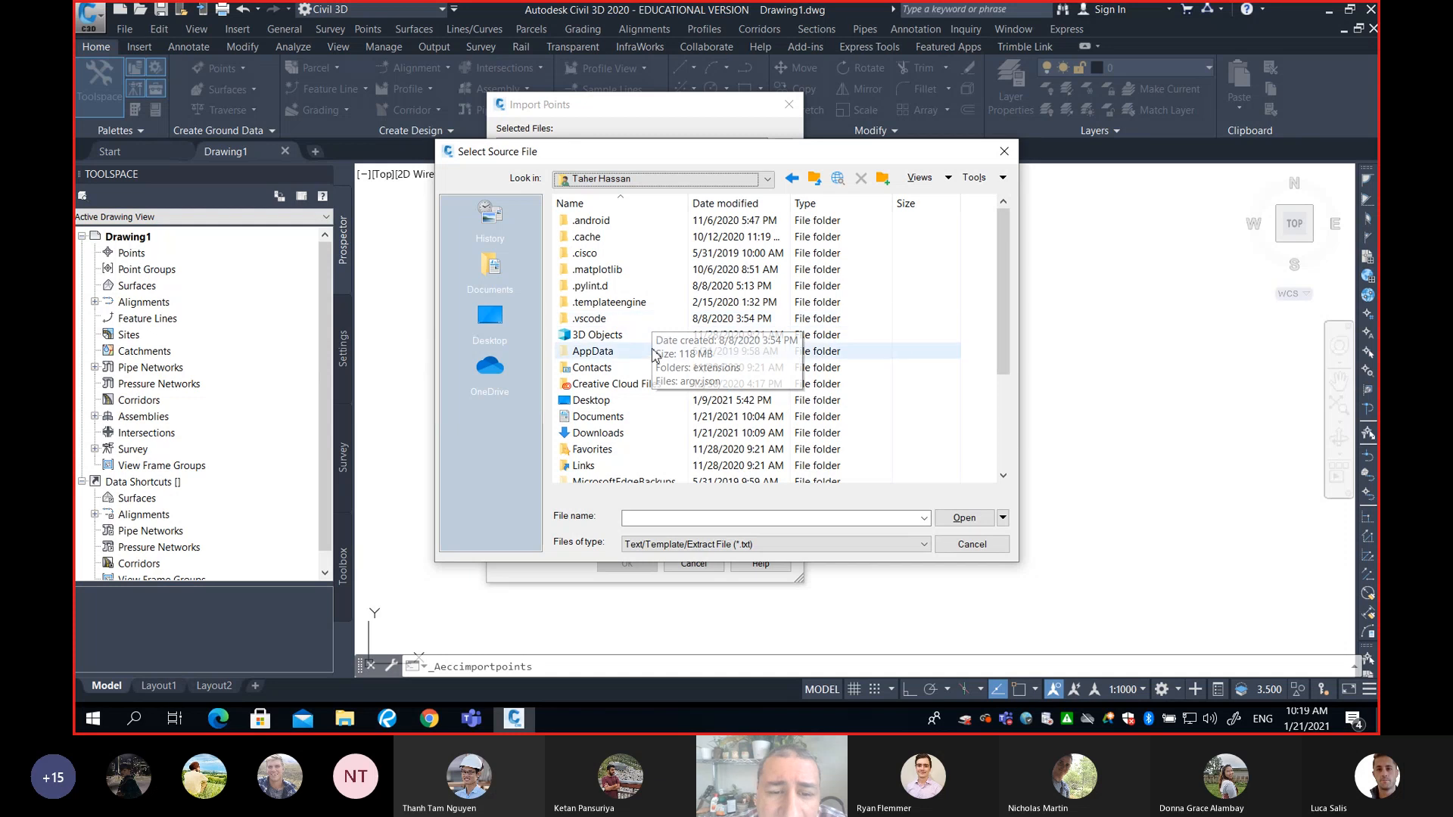
{"action": "double_click", "coordinate": [634, 434]}
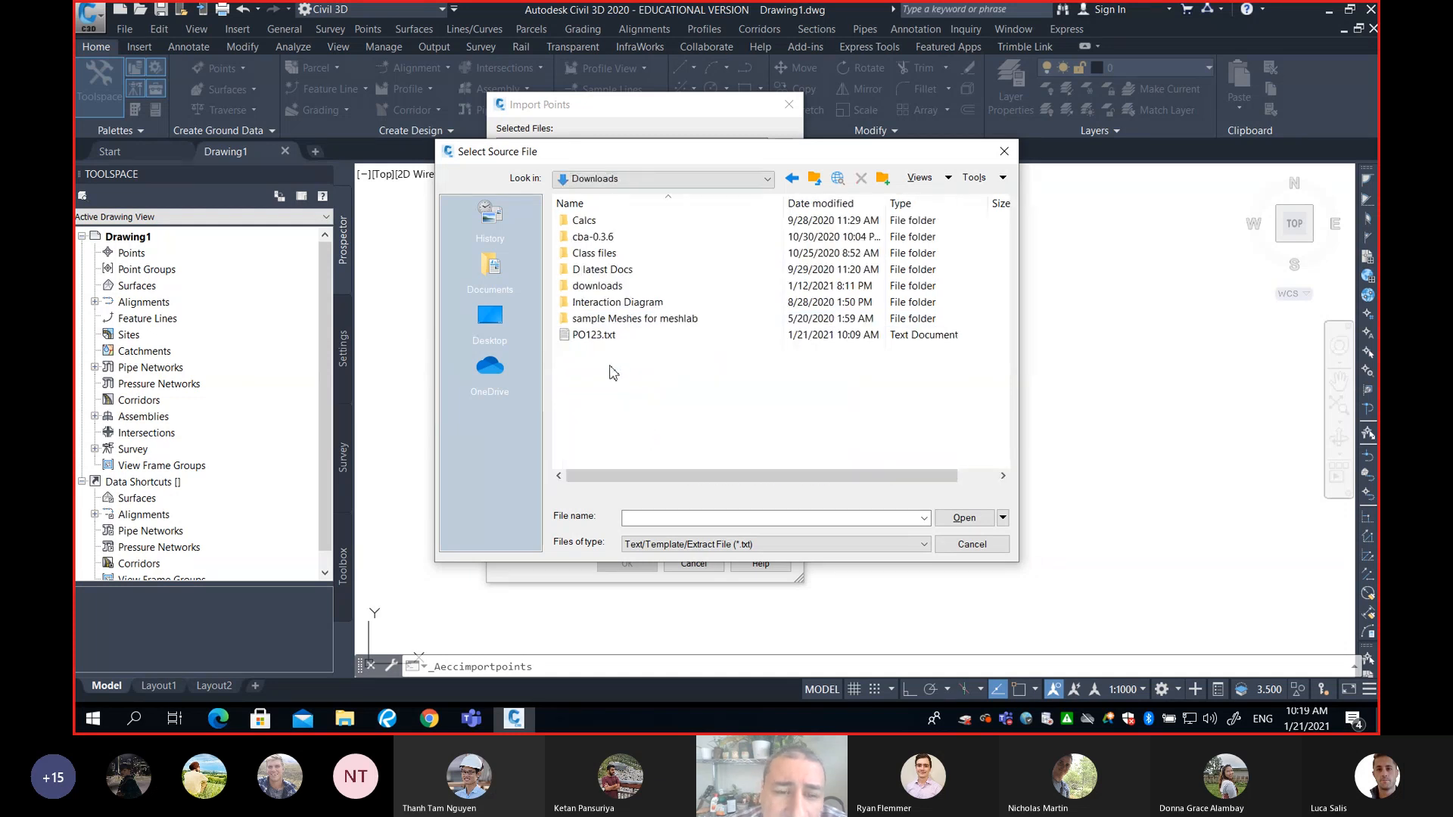
{"action": "left_click", "coordinate": [598, 341]}
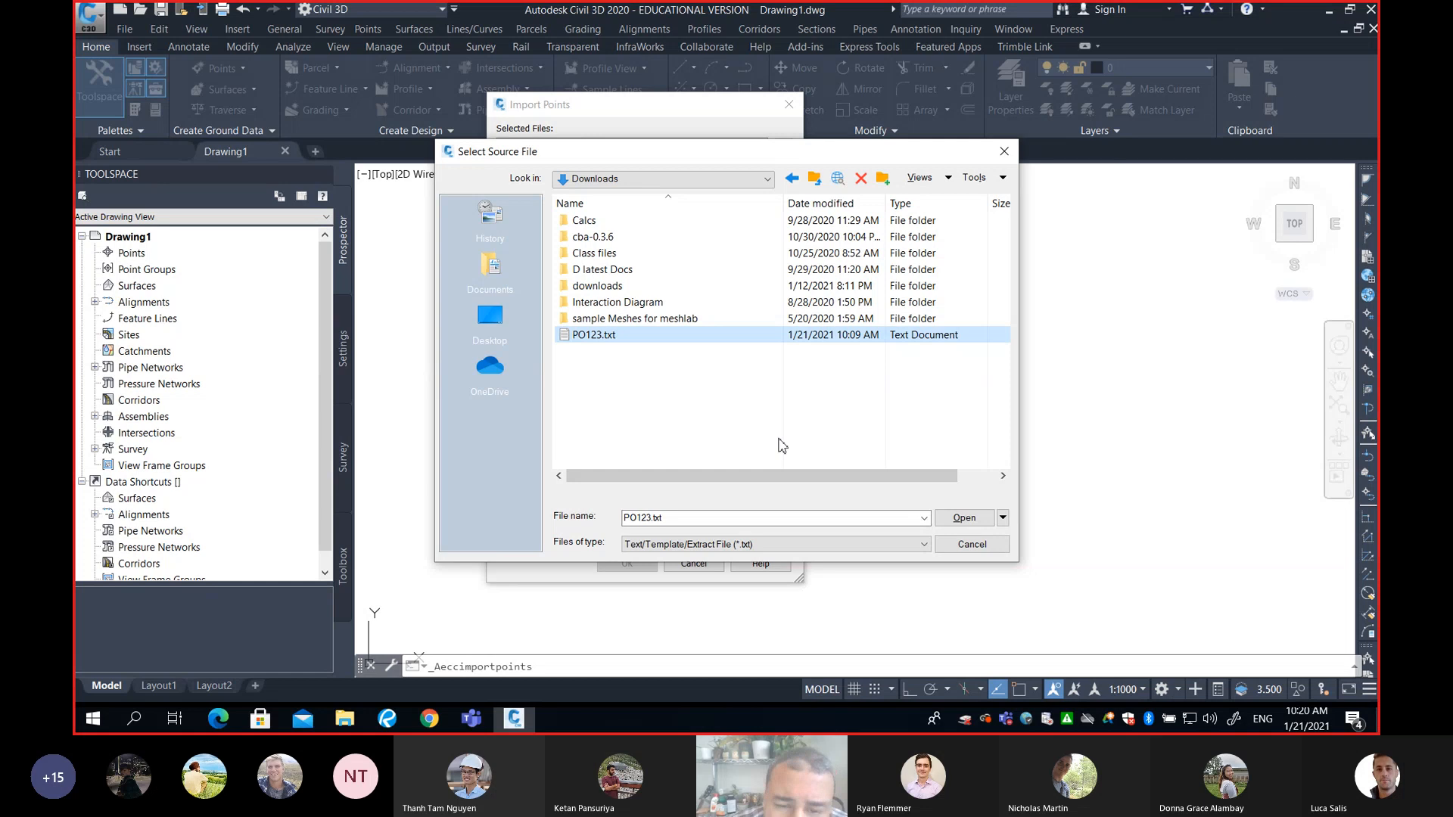
{"action": "left_click", "coordinate": [969, 518]}
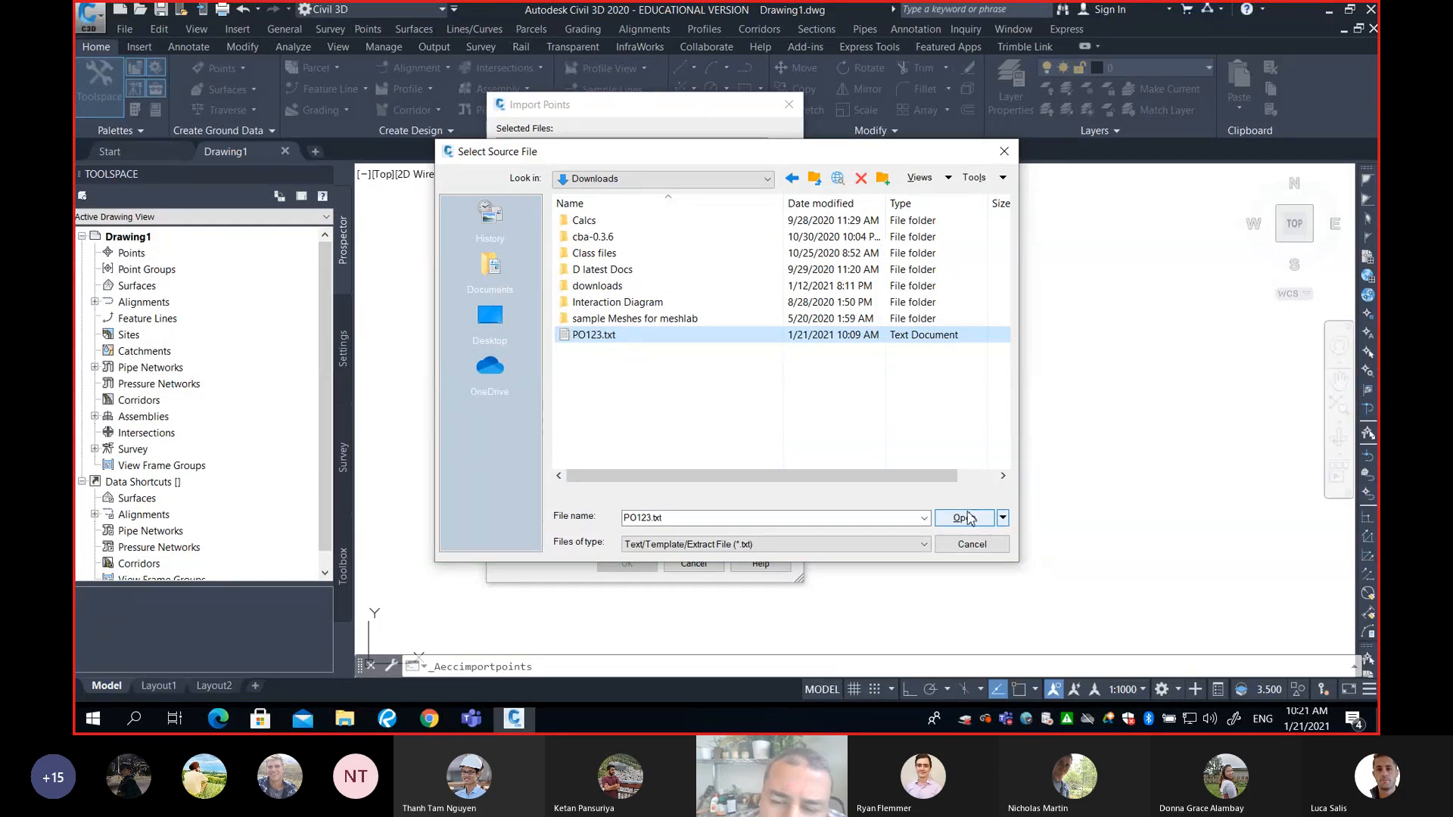
{"action": "left_click", "coordinate": [967, 516]}
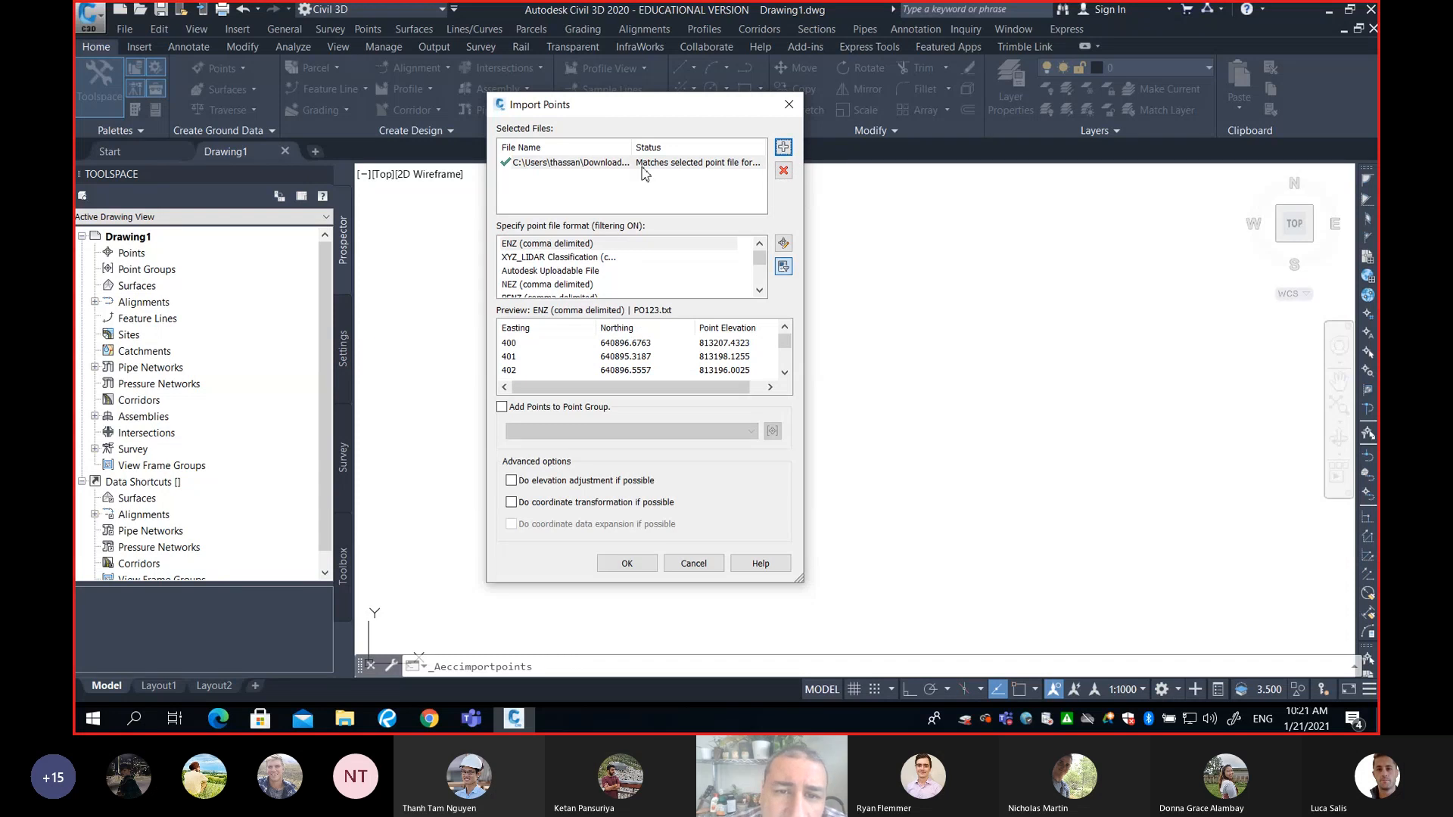
Select the added file and set the point file format to PENZD (comma delimited)
{"action": "left_click", "coordinate": [602, 165]}
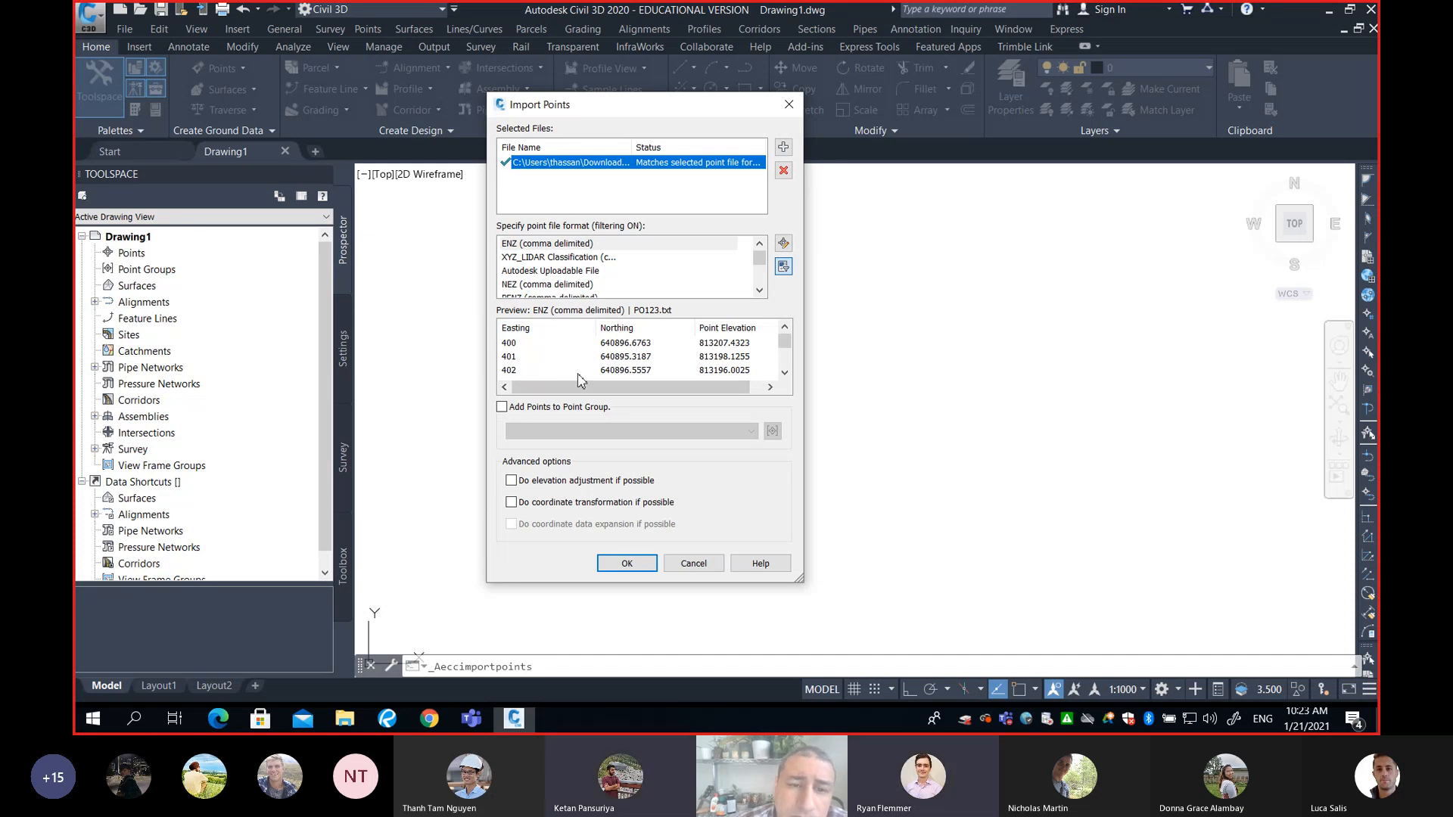
{"action": "left_click", "coordinate": [759, 291]}
{"action": "left_click", "coordinate": [759, 291]}
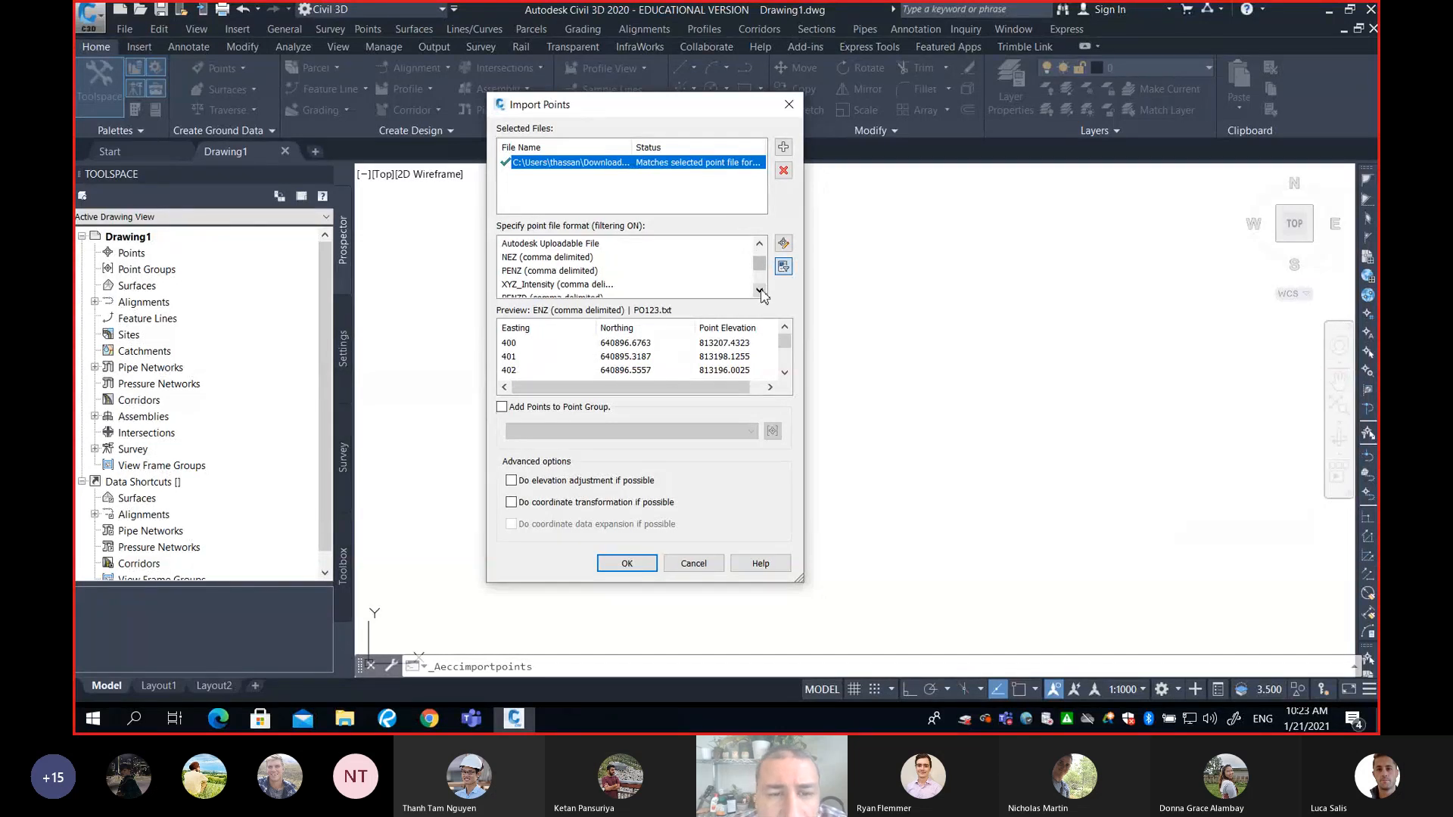
{"action": "left_click", "coordinate": [759, 291]}
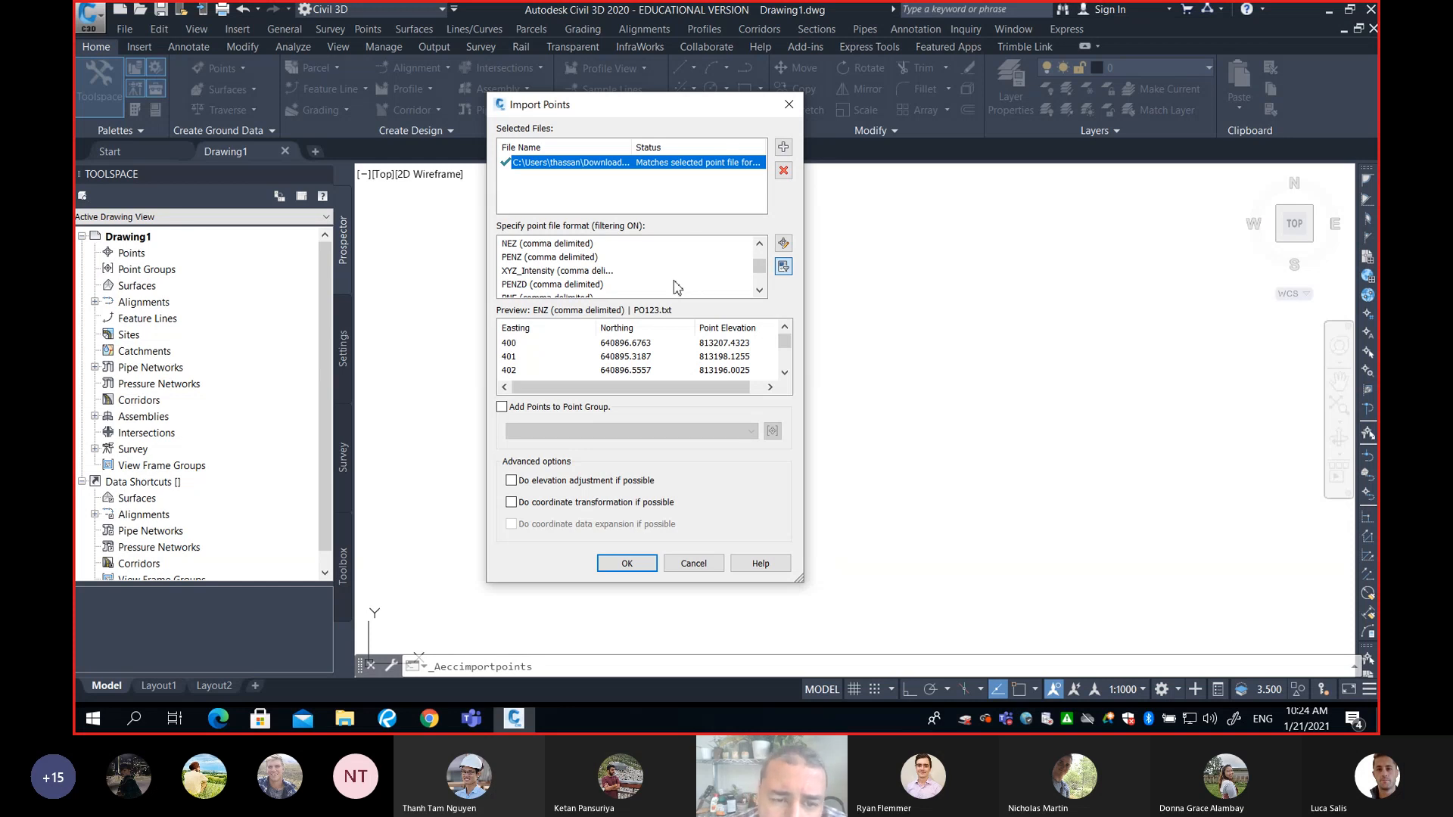
{"action": "left_click", "coordinate": [548, 284]}
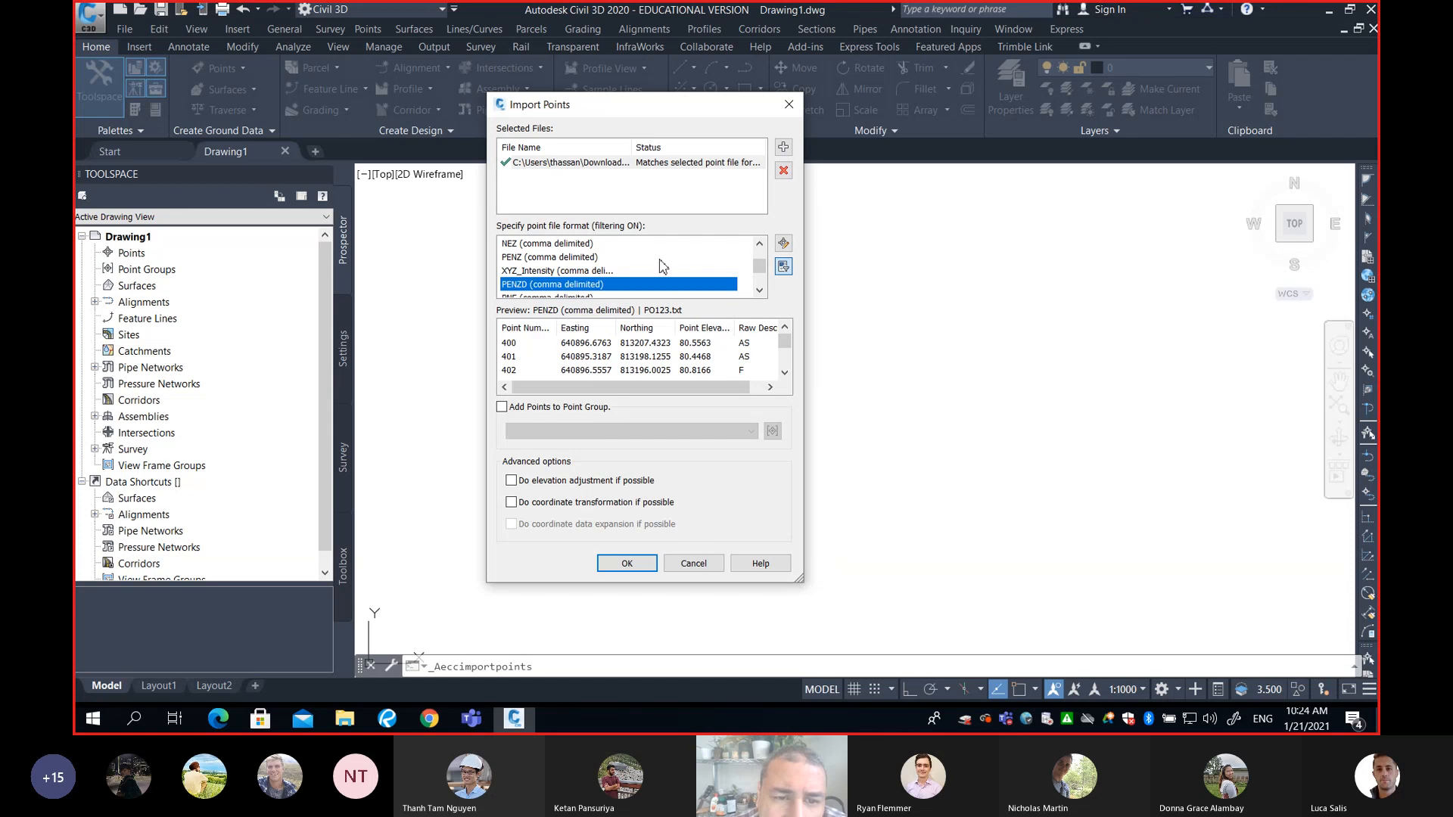
Preview the file with the PNEZD (comma delimited) format, compare the coordinate order and switch back to PENZD (comma delimited)
{"action": "left_click", "coordinate": [760, 291]}
{"action": "left_click", "coordinate": [760, 291]}
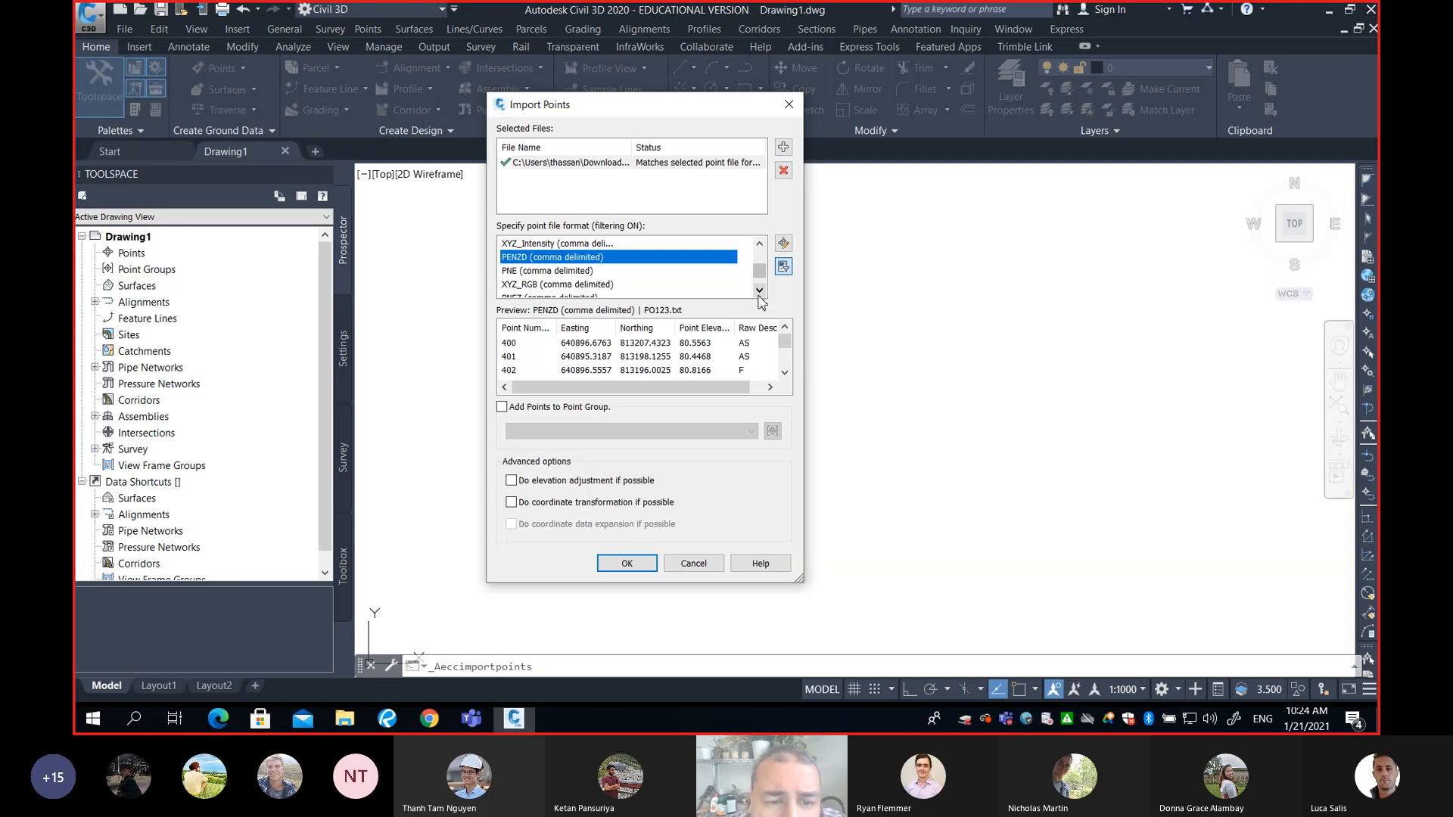
{"action": "left_click", "coordinate": [760, 290]}
{"action": "left_click", "coordinate": [760, 290]}
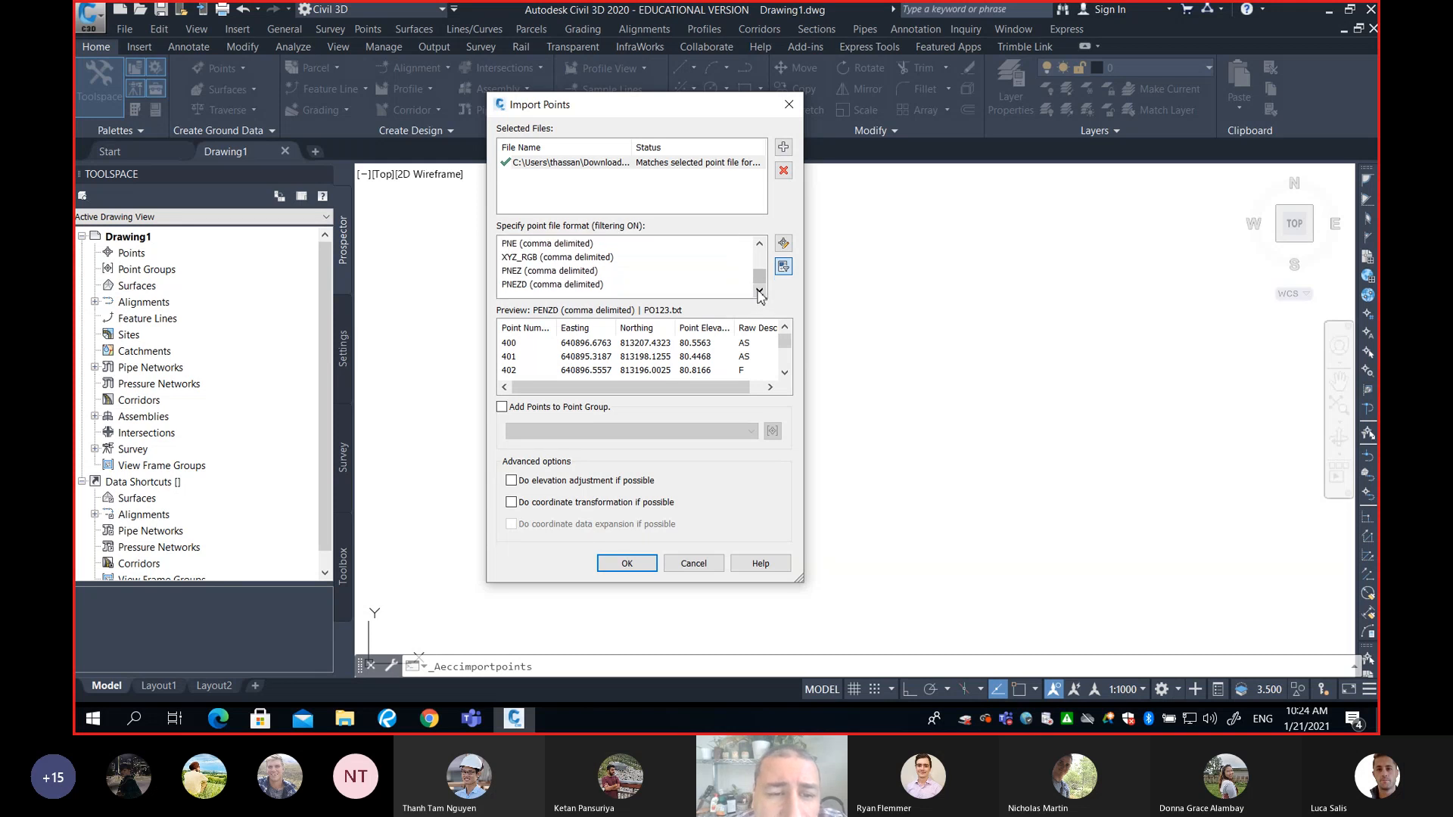
{"action": "left_click", "coordinate": [583, 286]}
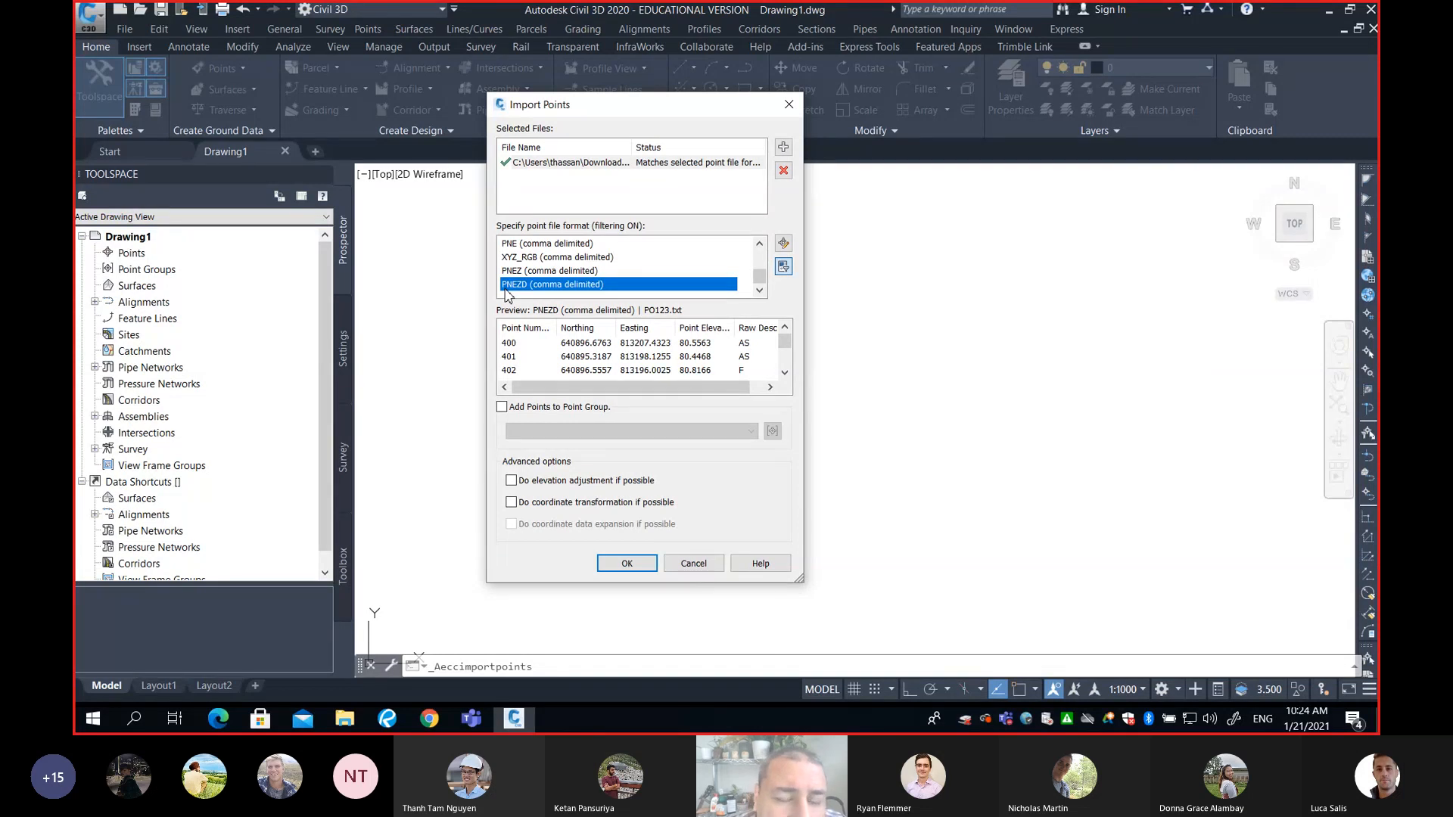
{"action": "left_click", "coordinate": [760, 244]}
{"action": "left_click", "coordinate": [760, 244]}
{"action": "left_click", "coordinate": [526, 258]}
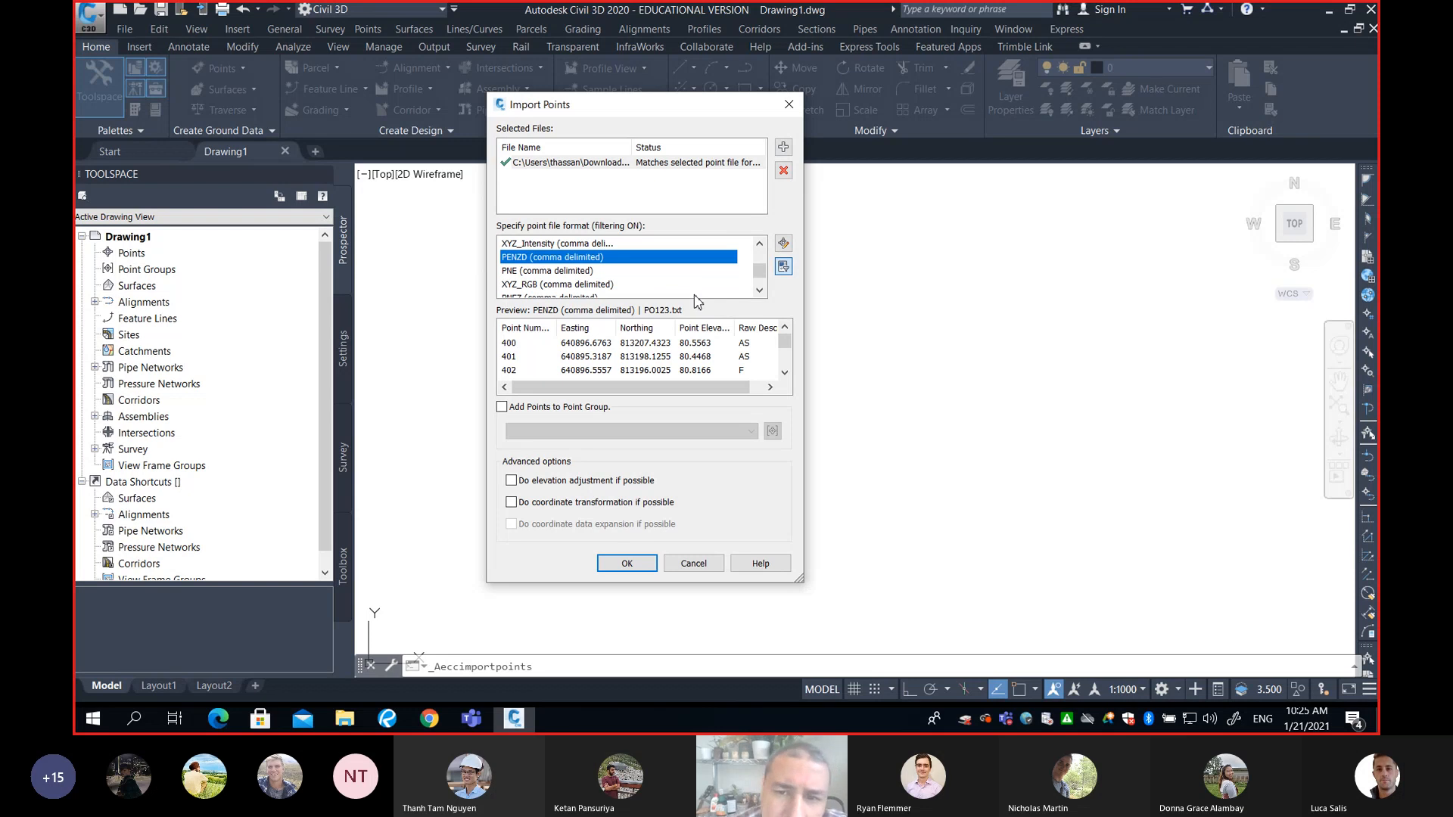
View the manager of available point file formats, close it and reselect PENZD (comma delimited)
{"action": "left_click", "coordinate": [784, 245]}
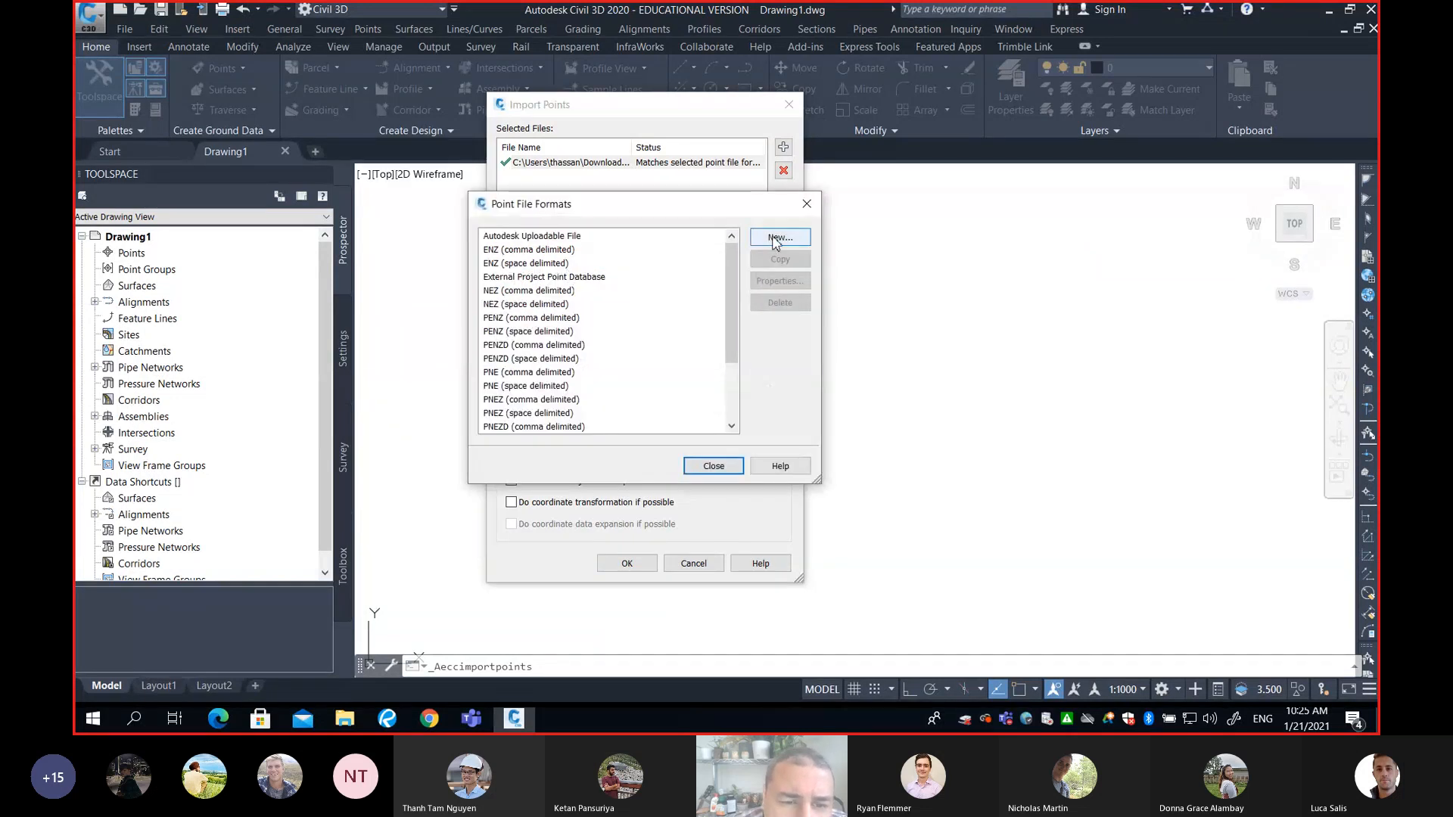
{"action": "left_click", "coordinate": [715, 466]}
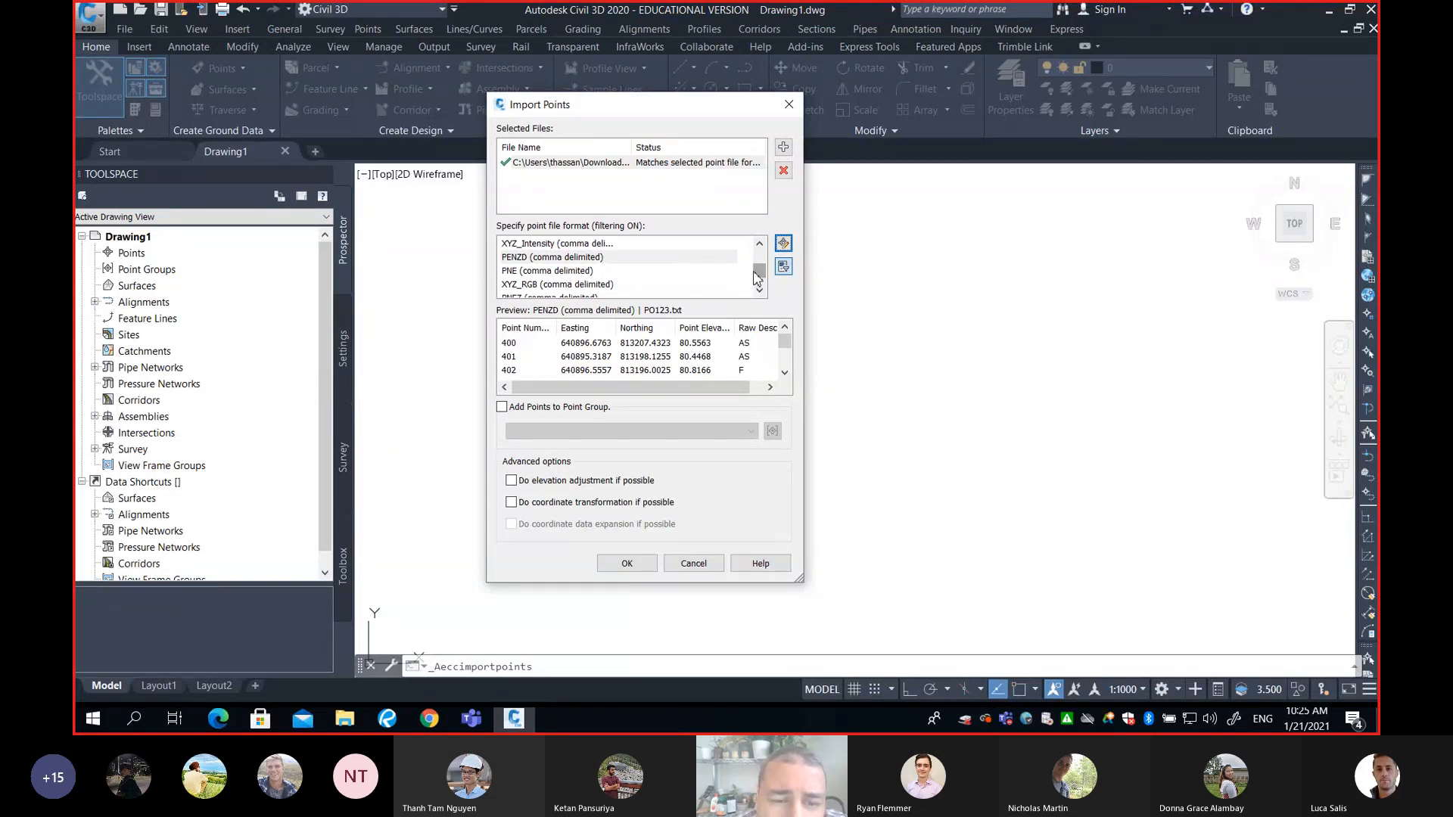
{"action": "left_click", "coordinate": [597, 258]}
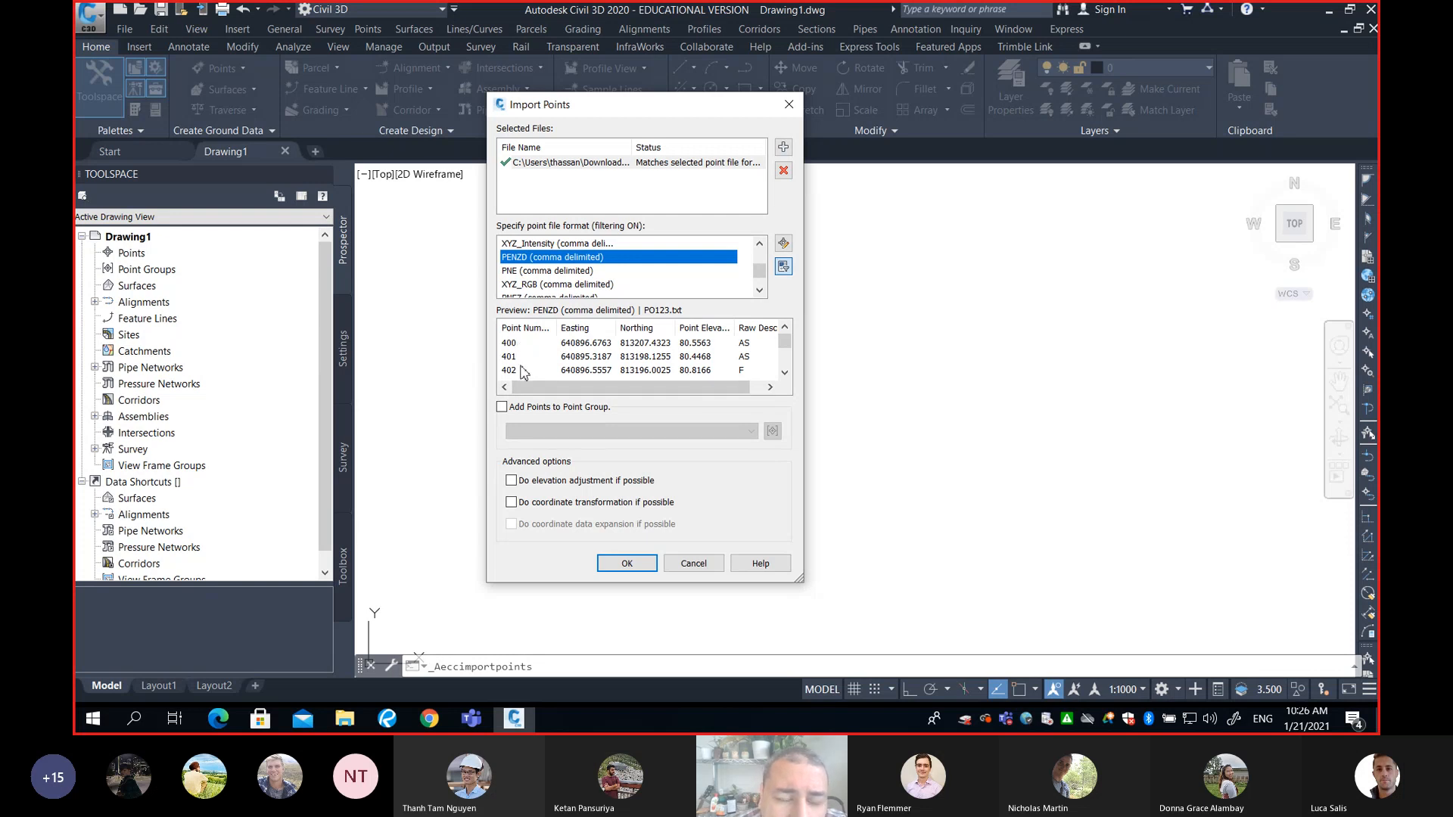
Narrow the preview's point number column, try the PENZ (comma delimited) format and return to PENZD (comma delimited)
{"action": "mouse_move", "coordinate": [557, 327]}
{"action": "left_mouse_down"}
{"action": "mouse_move", "coordinate": [598, 327]}
{"action": "mouse_move", "coordinate": [551, 327]}
{"action": "left_mouse_up"}
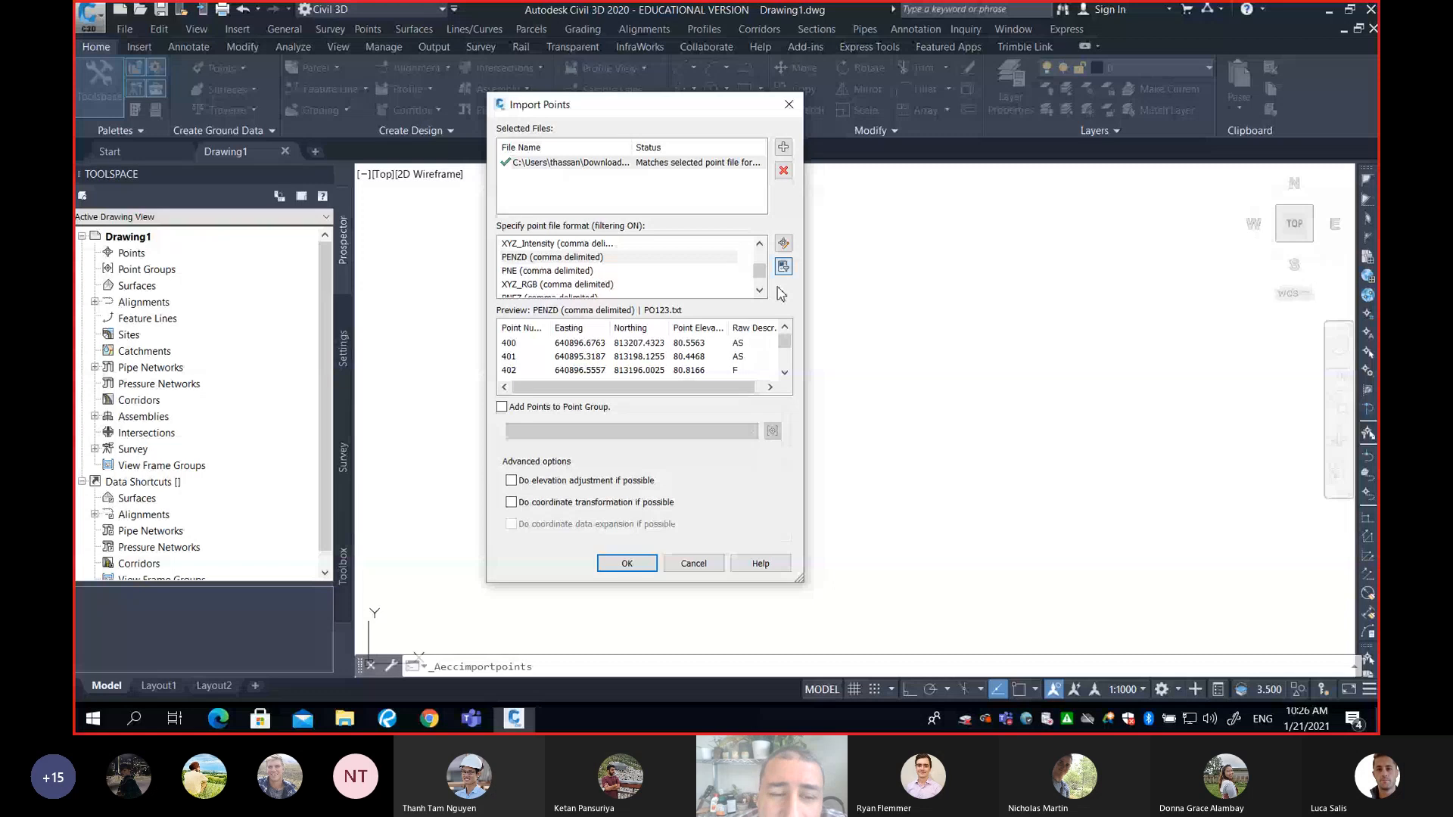
{"action": "left_click", "coordinate": [761, 247]}
{"action": "left_click", "coordinate": [560, 245]}
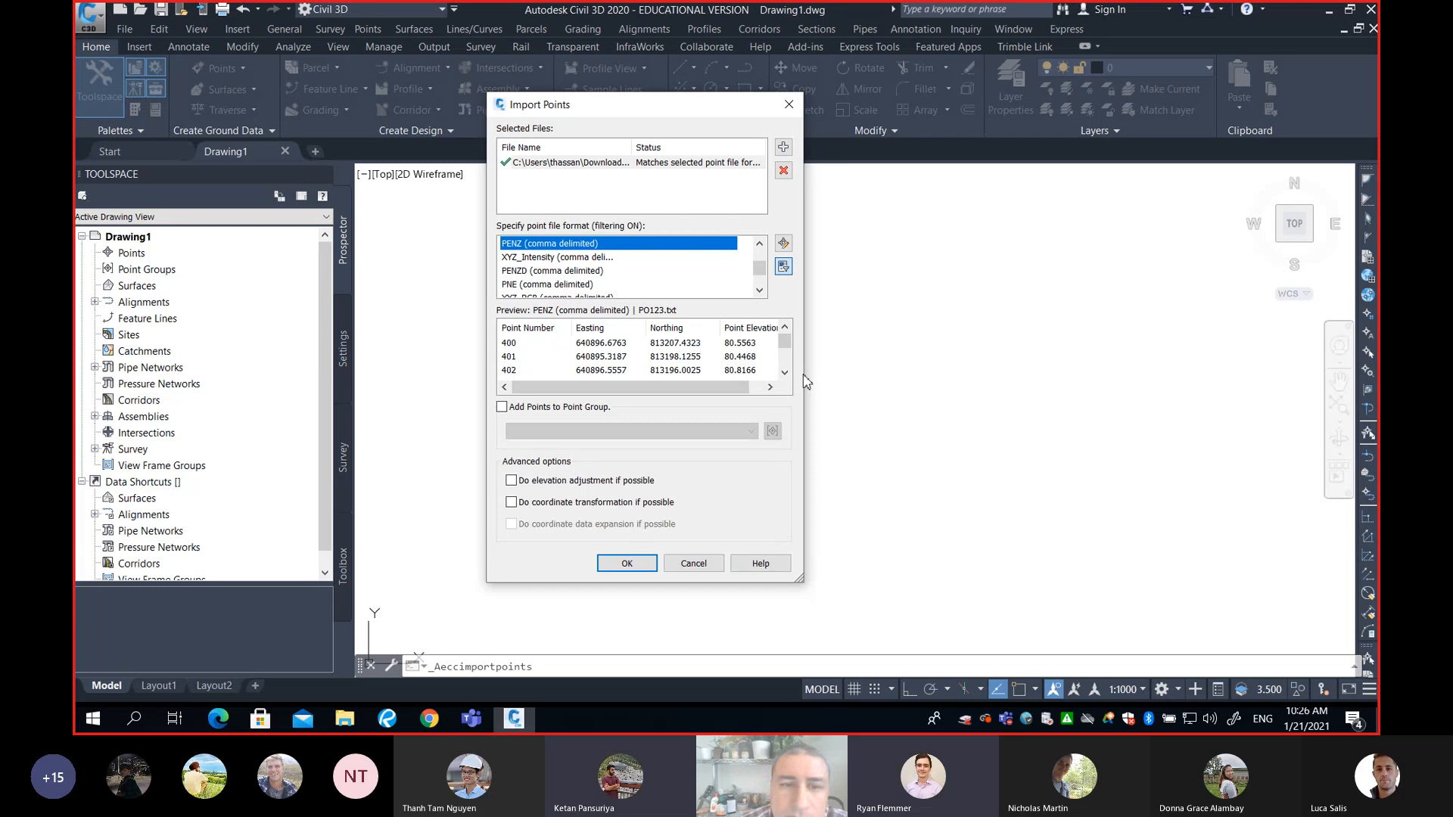
{"action": "left_click", "coordinate": [617, 272]}
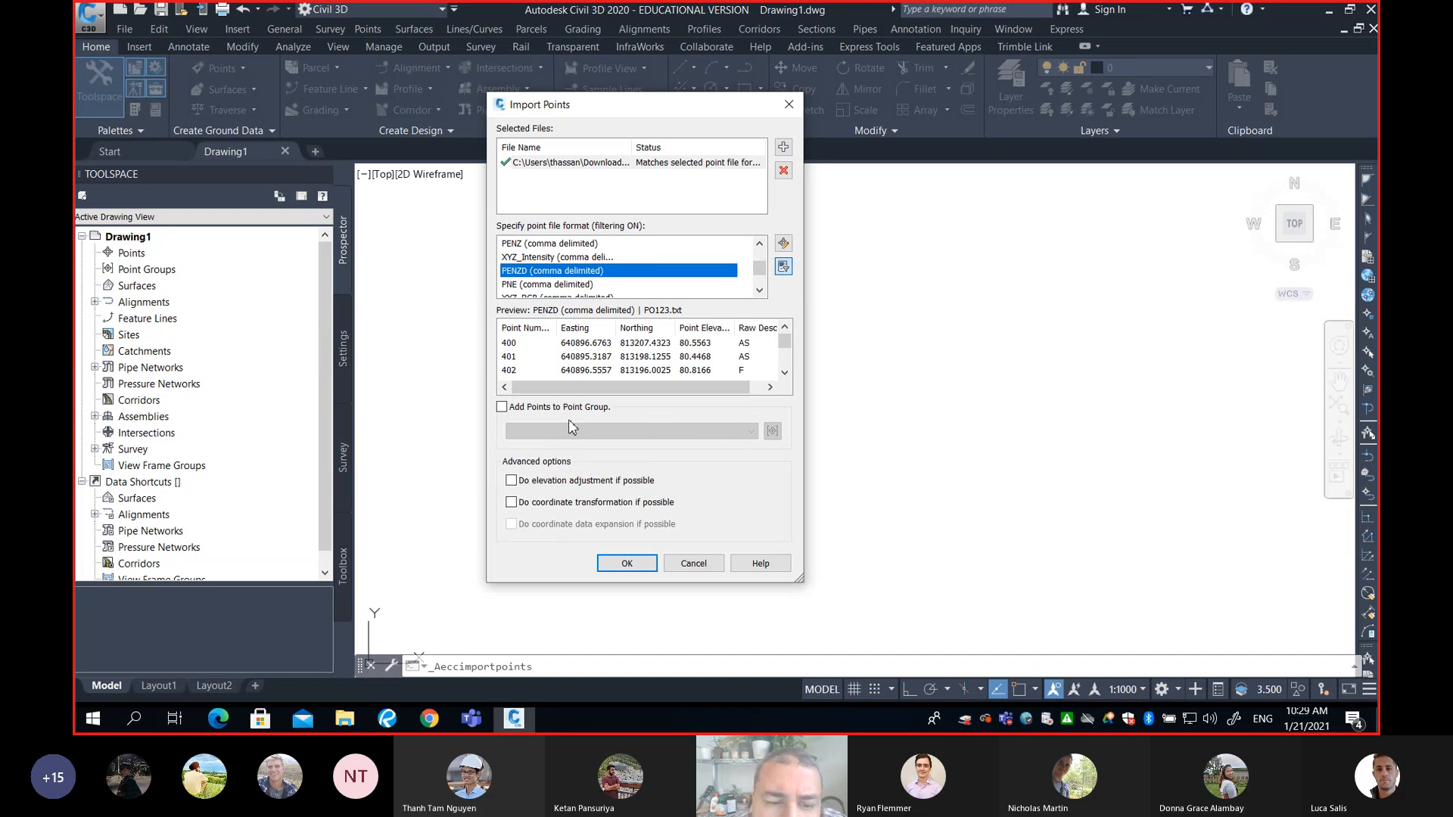
Enable adding the imported points to a point group and check the list of existing groups
{"action": "left_click", "coordinate": [502, 408]}
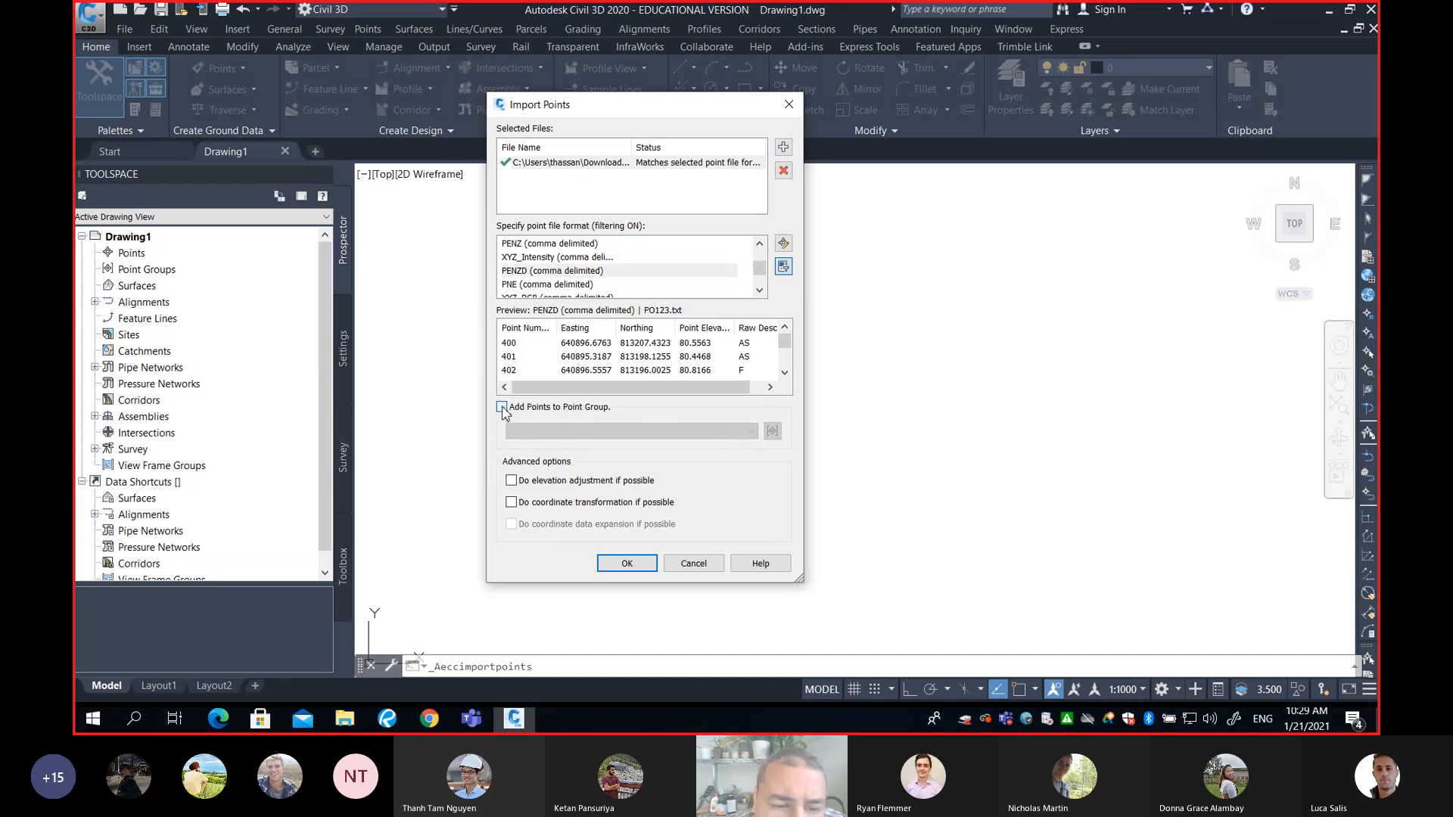
{"action": "left_click", "coordinate": [731, 434]}
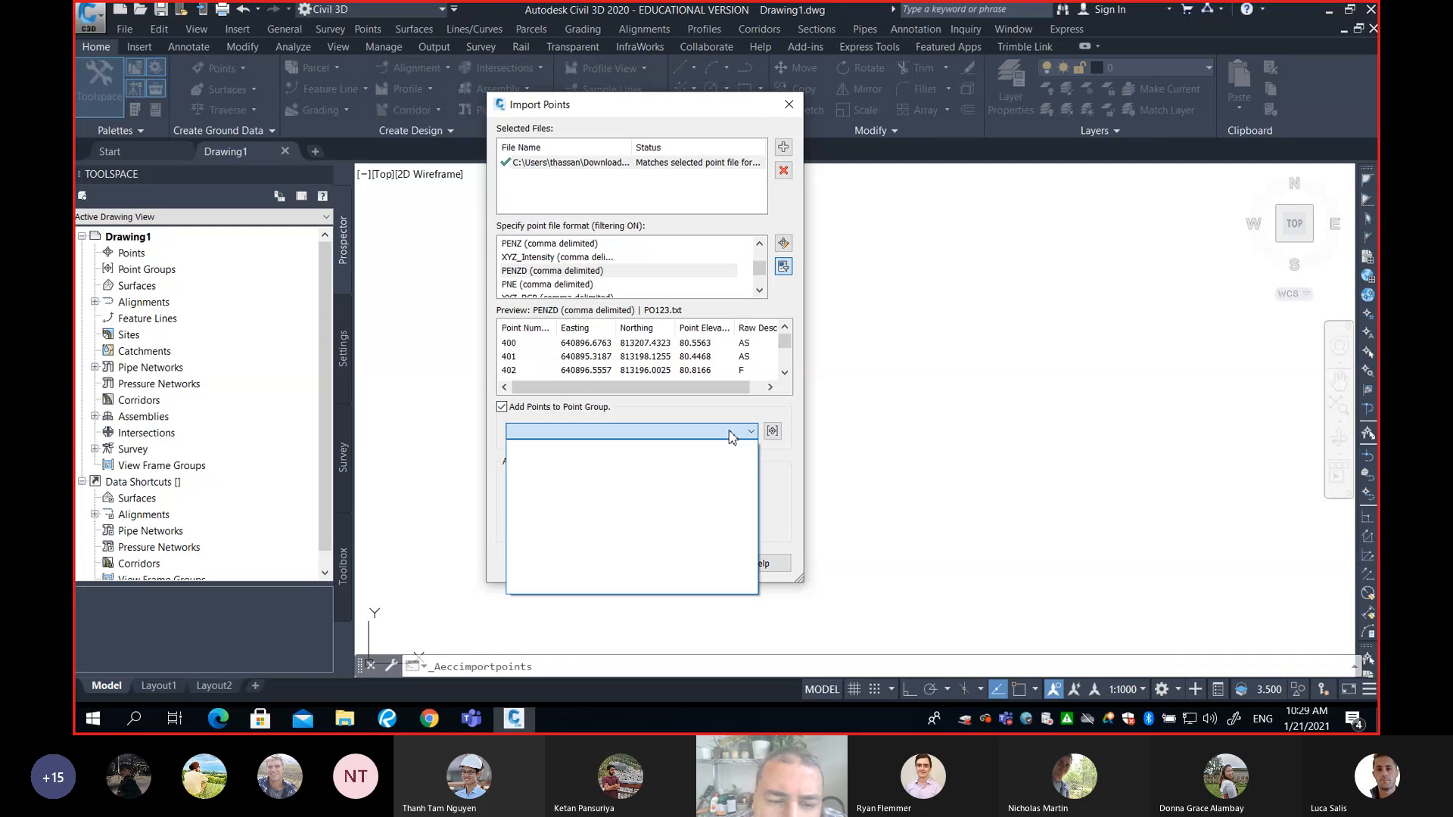
{"action": "left_click", "coordinate": [731, 435]}
{"action": "left_click", "coordinate": [732, 434]}
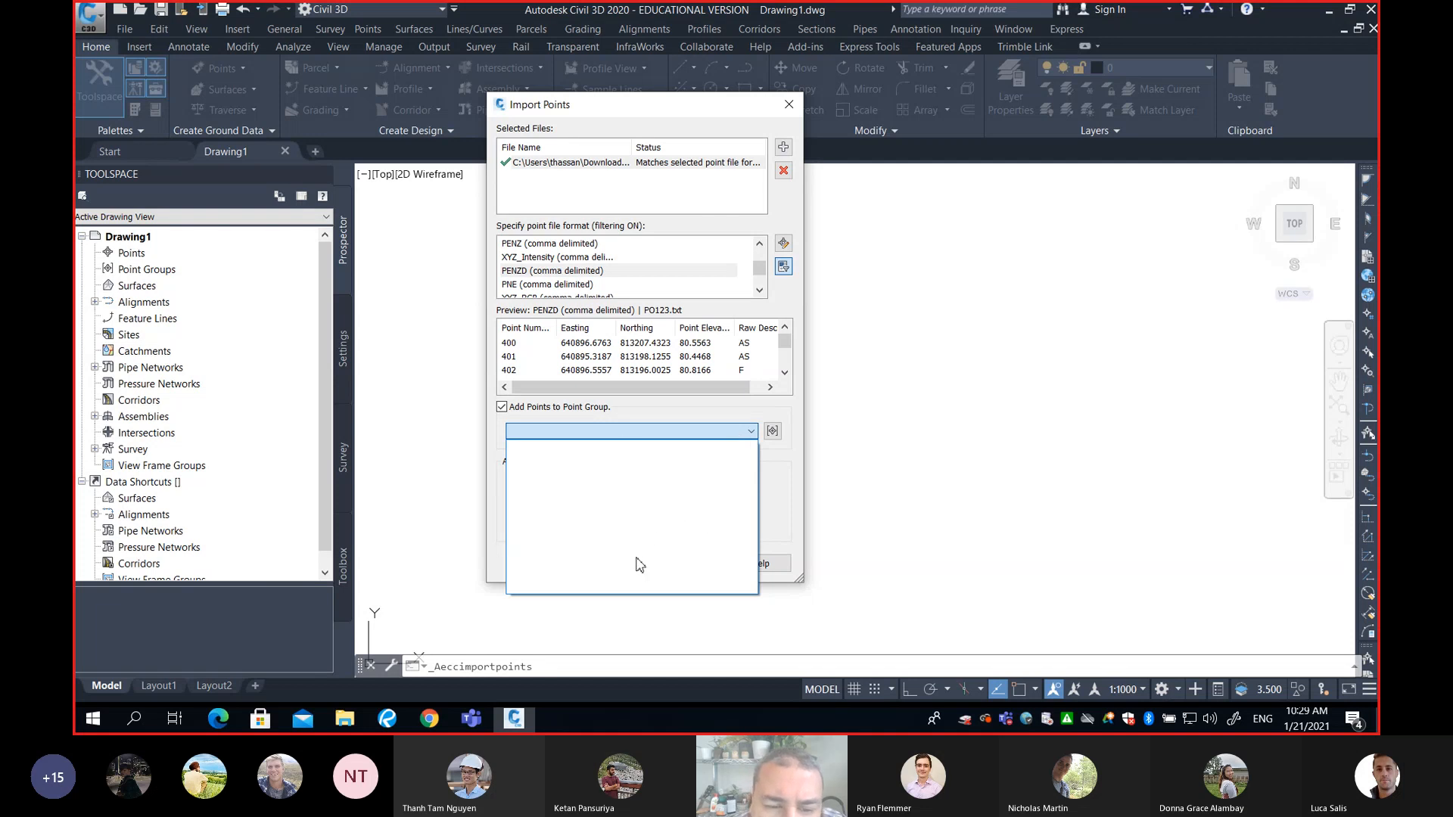
{"action": "left_click", "coordinate": [649, 412]}
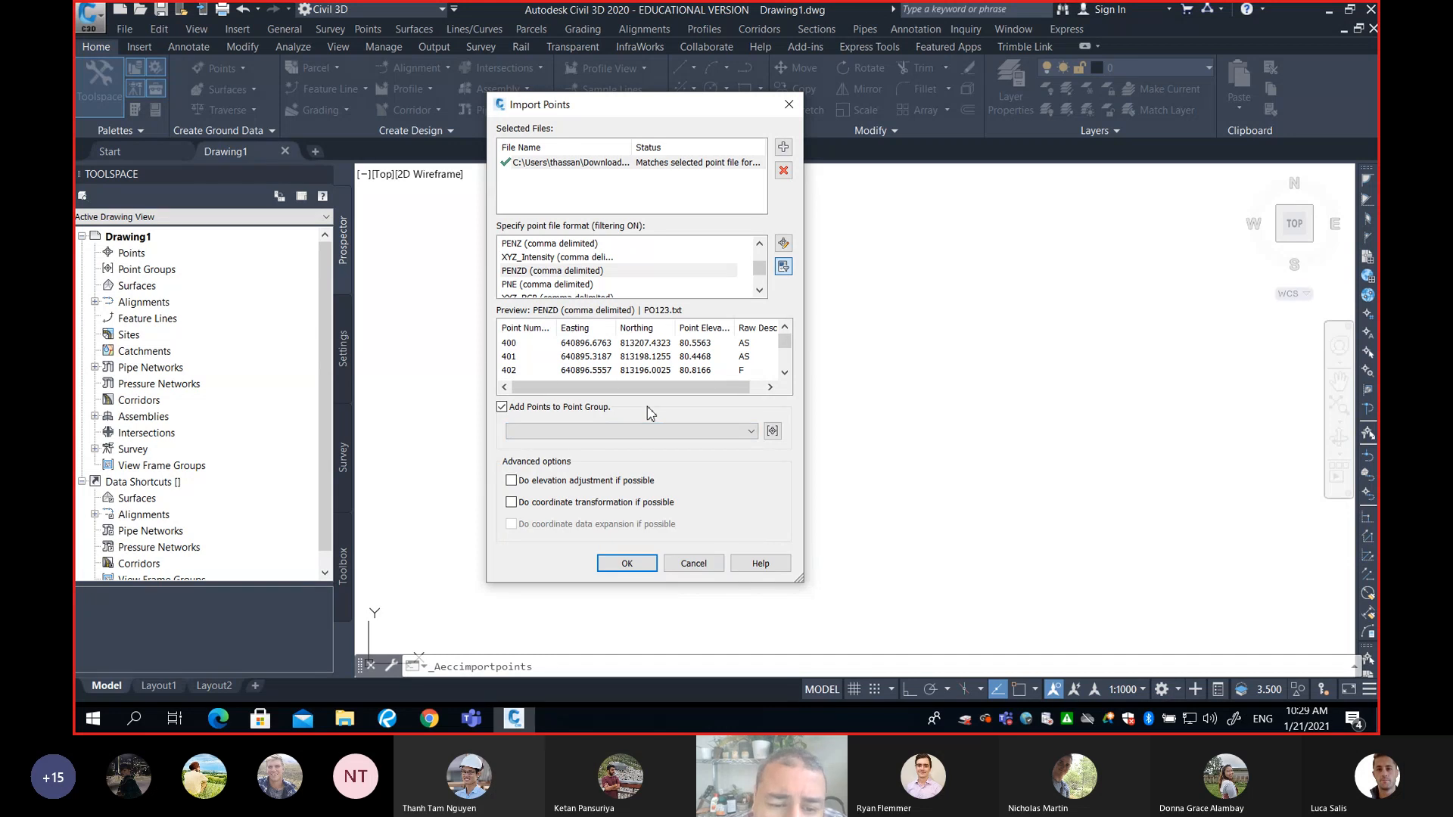
Create a point group named 2021-01-21 Stoney Trail TH for the imported points and select it as their group
{"action": "left_click", "coordinate": [773, 431]}
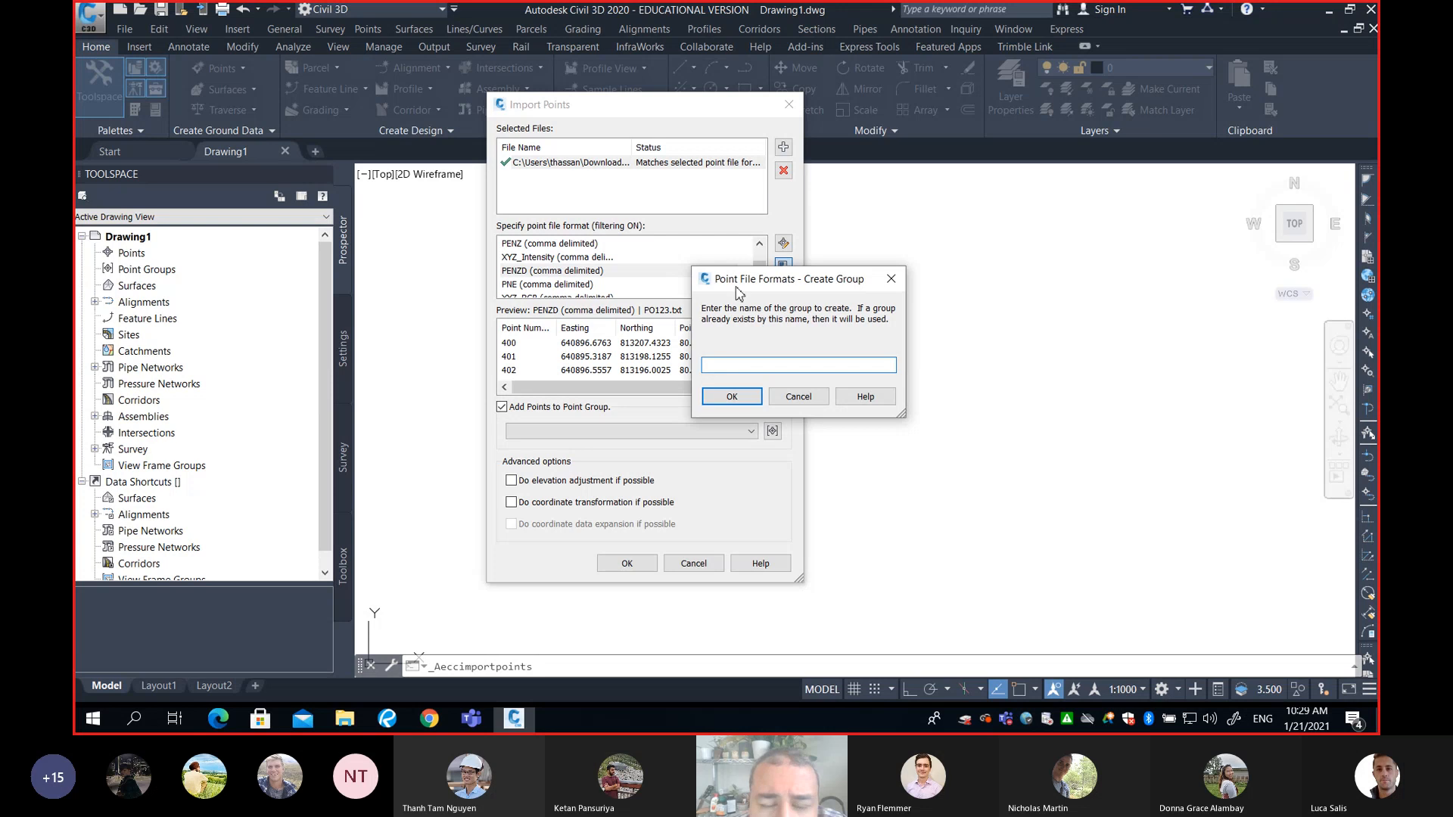
{"action": "left_click_drag", "start_coordinate": [754, 284], "coordinate": [627, 287]}
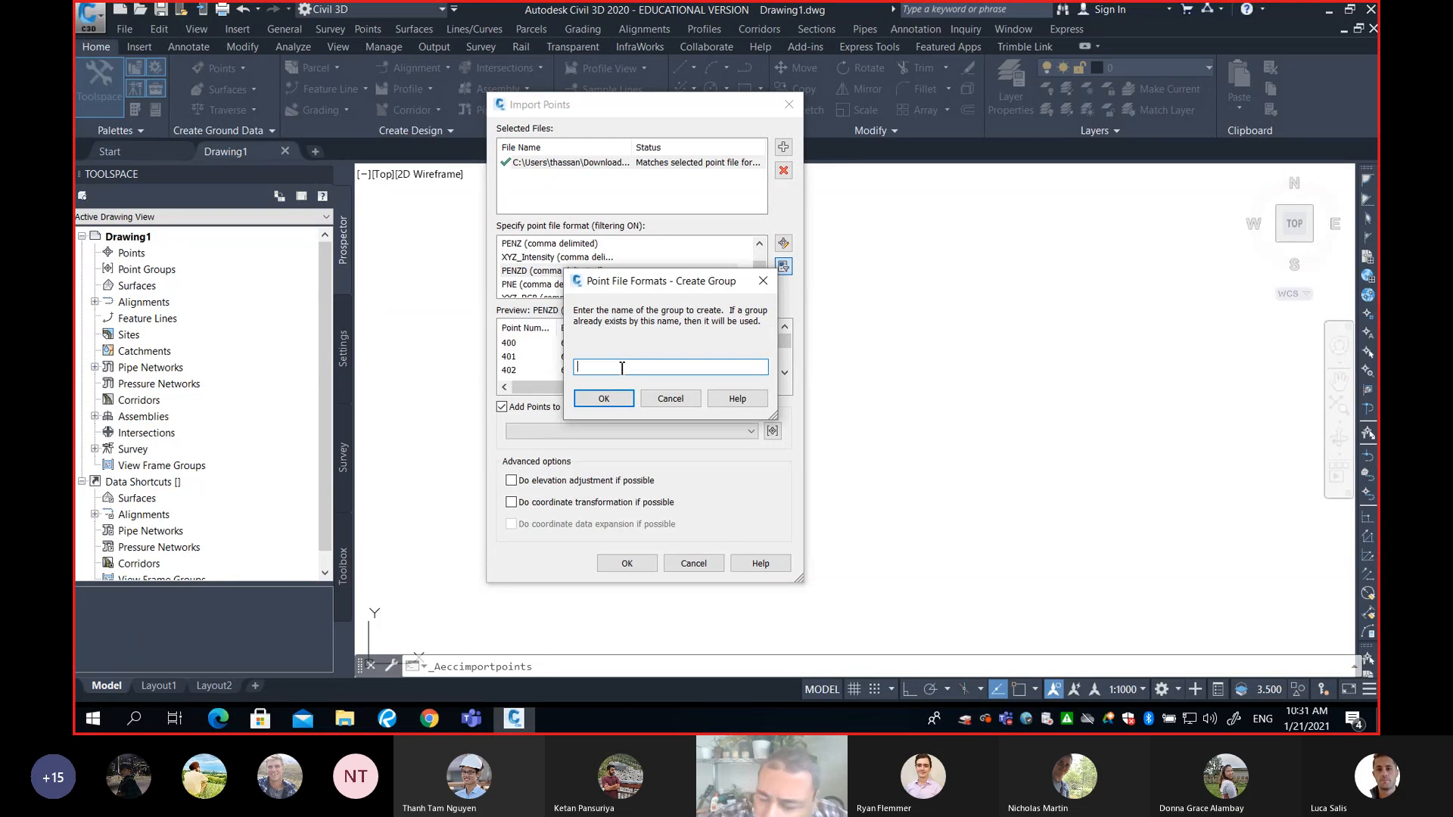
{"action": "type", "text": "2021"}
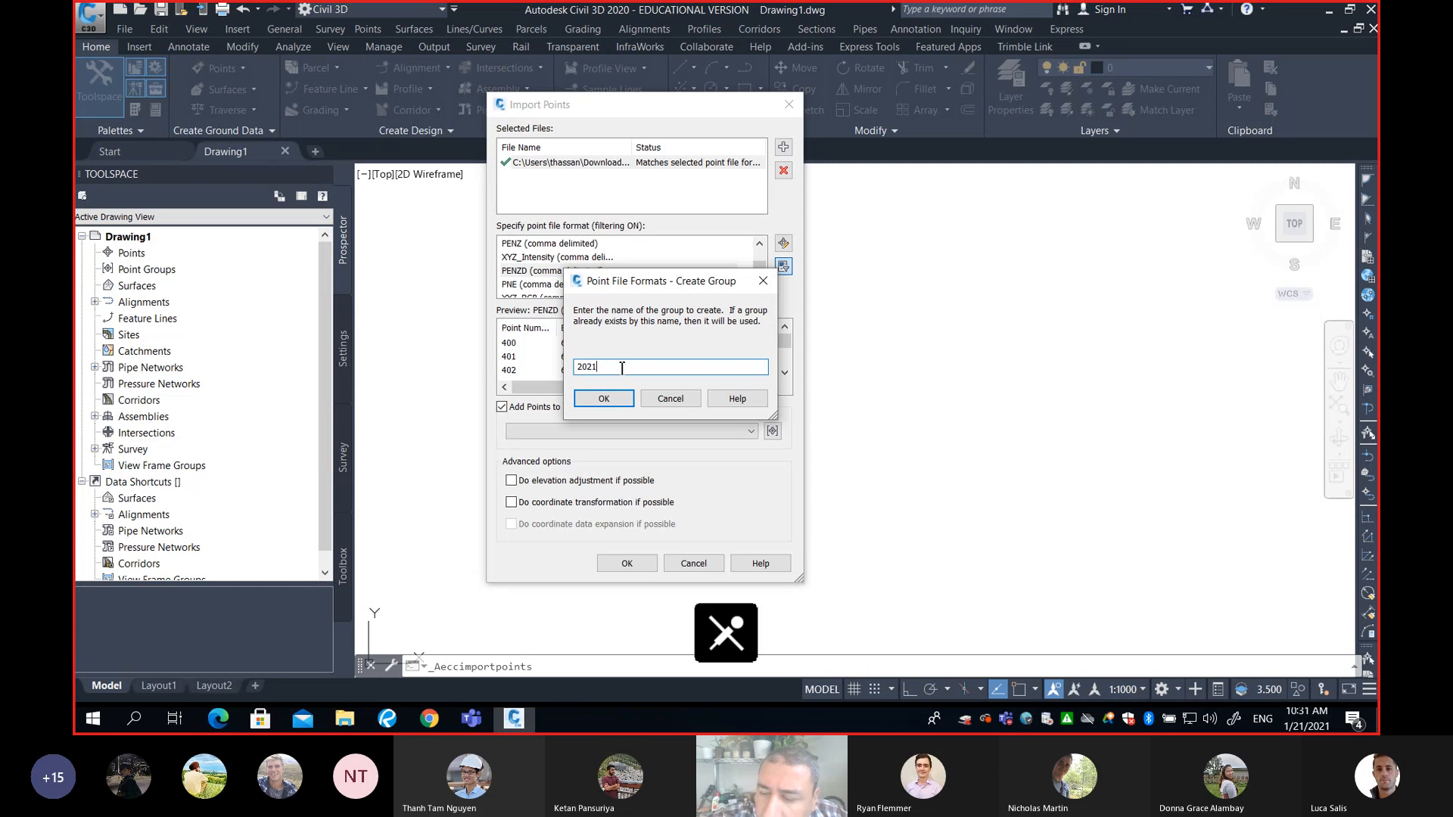
{"action": "type", "text": "-"}
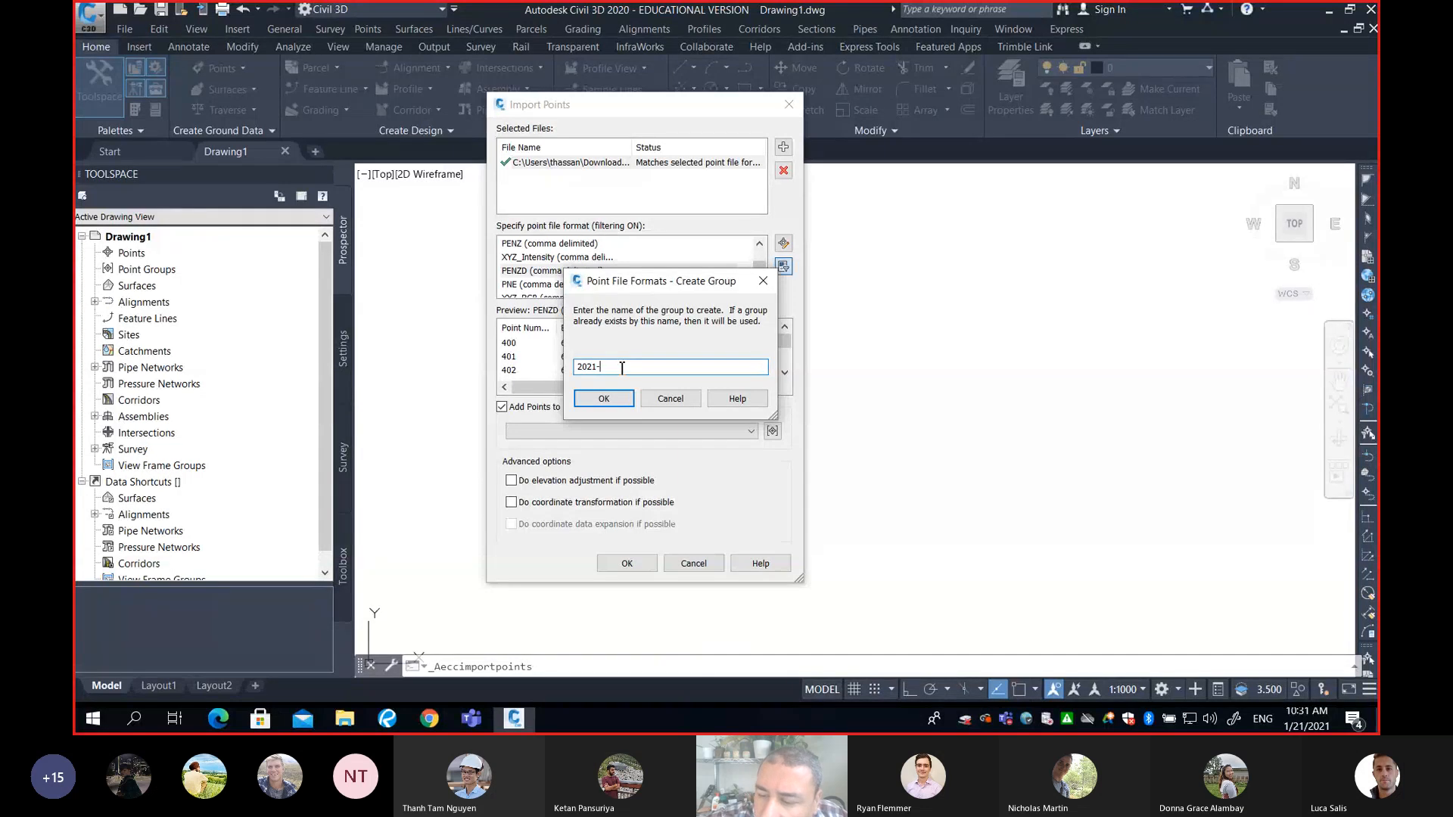
{"action": "type", "text": "01-"}
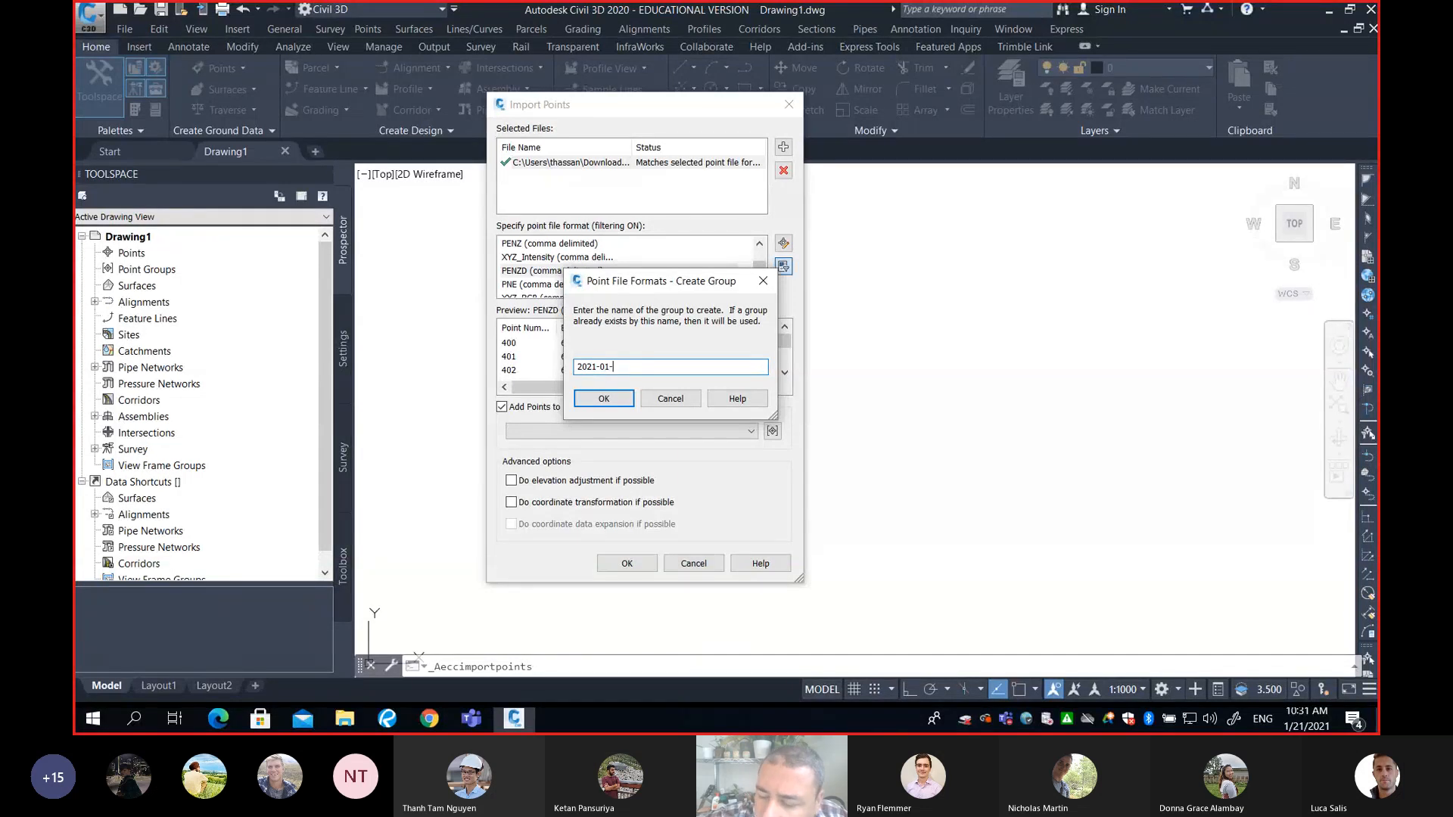
{"action": "type", "text": "21"}
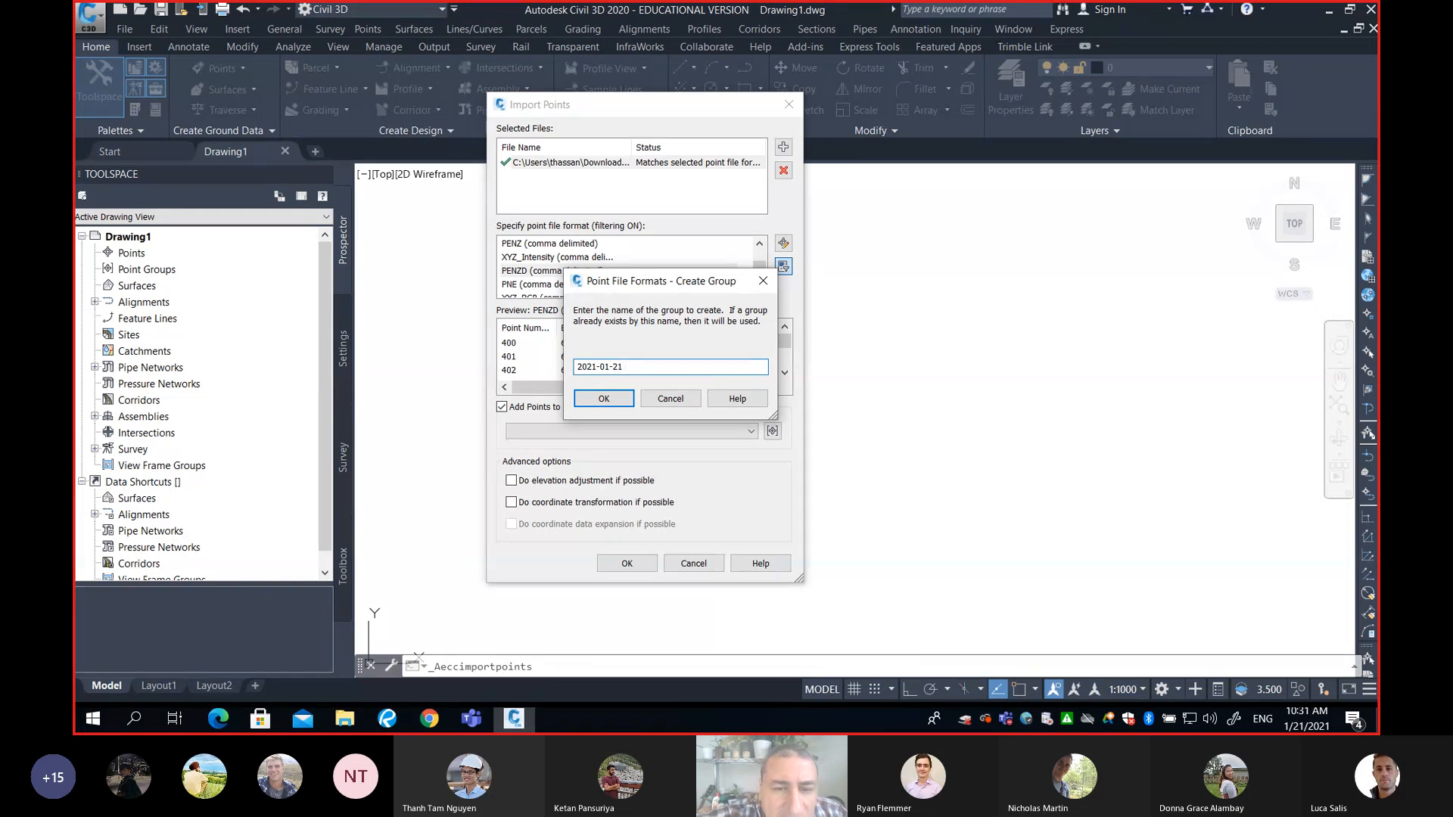
{"action": "type", "text": "Sto"}
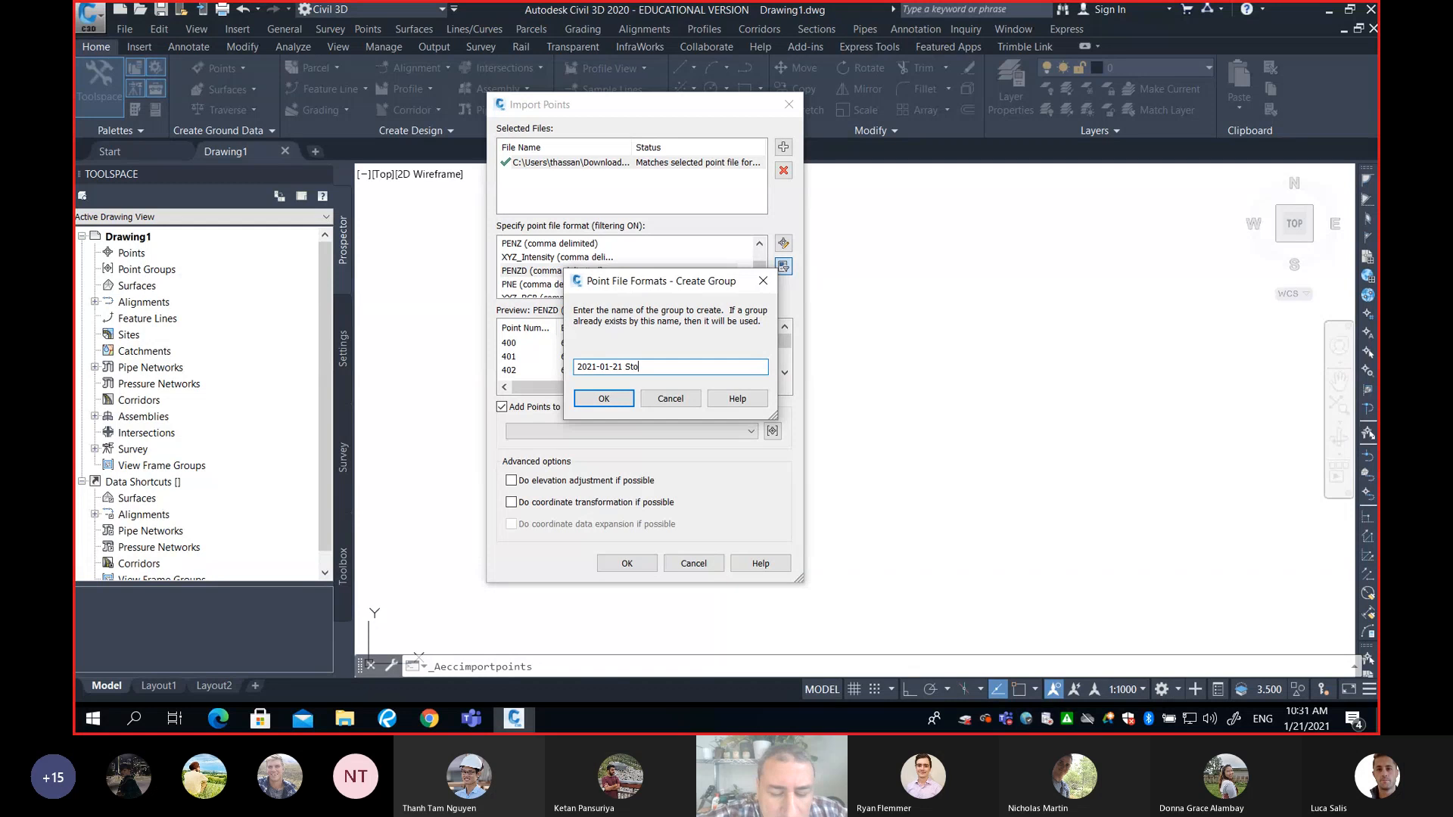
{"action": "type", "text": "ney Tra"}
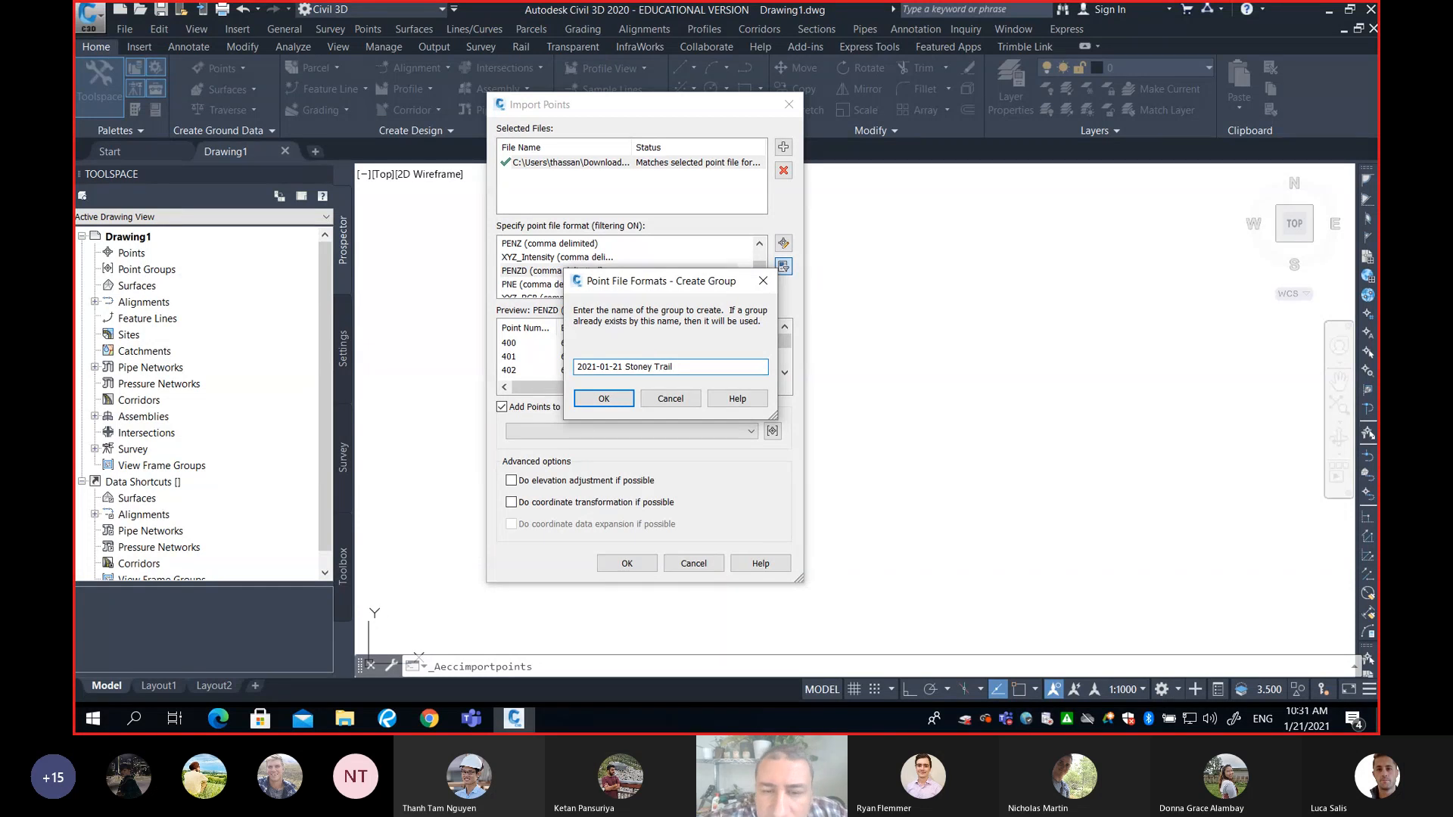
{"action": "type", "text": "il "}
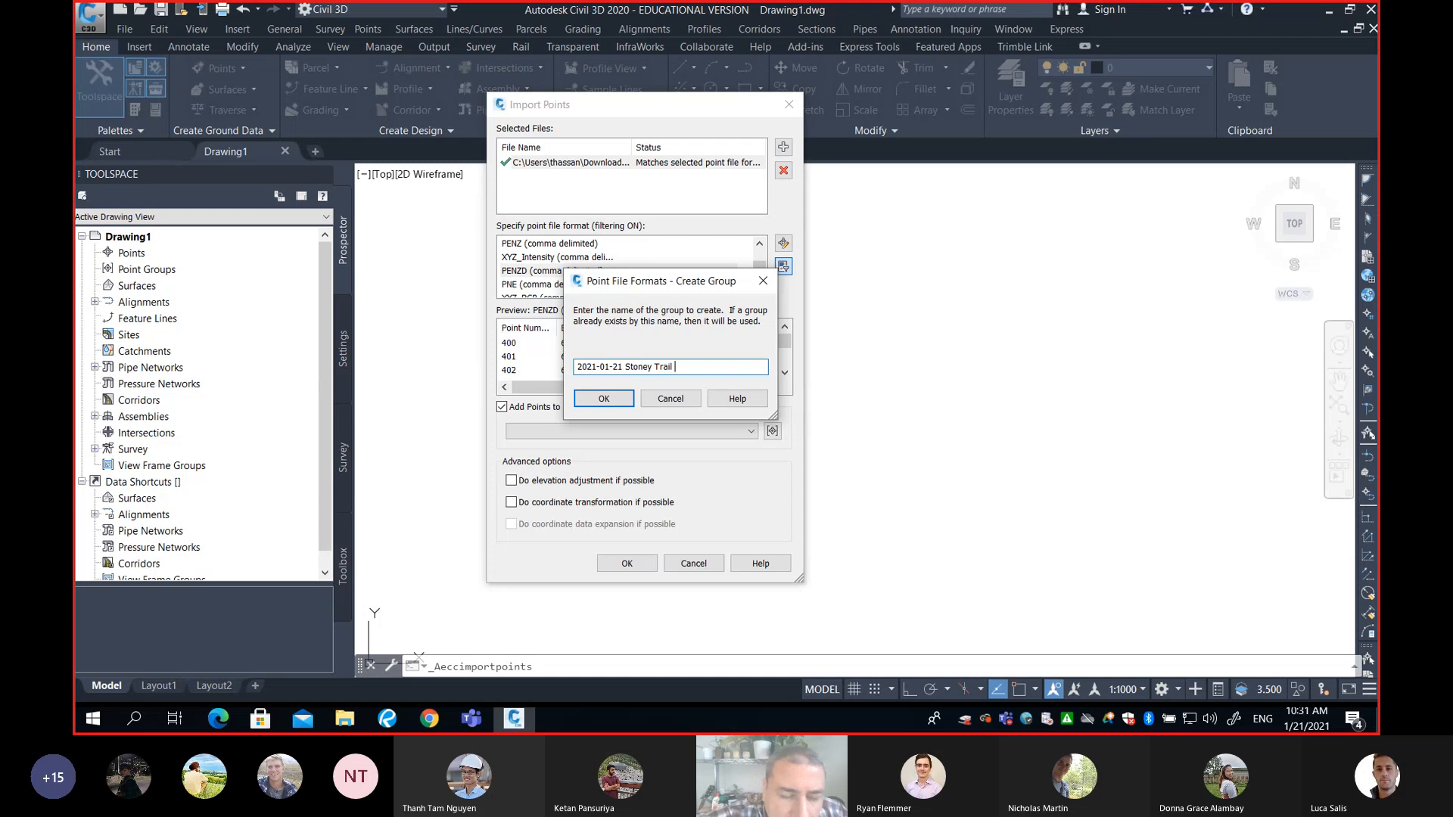
{"action": "type", "text": "TH"}
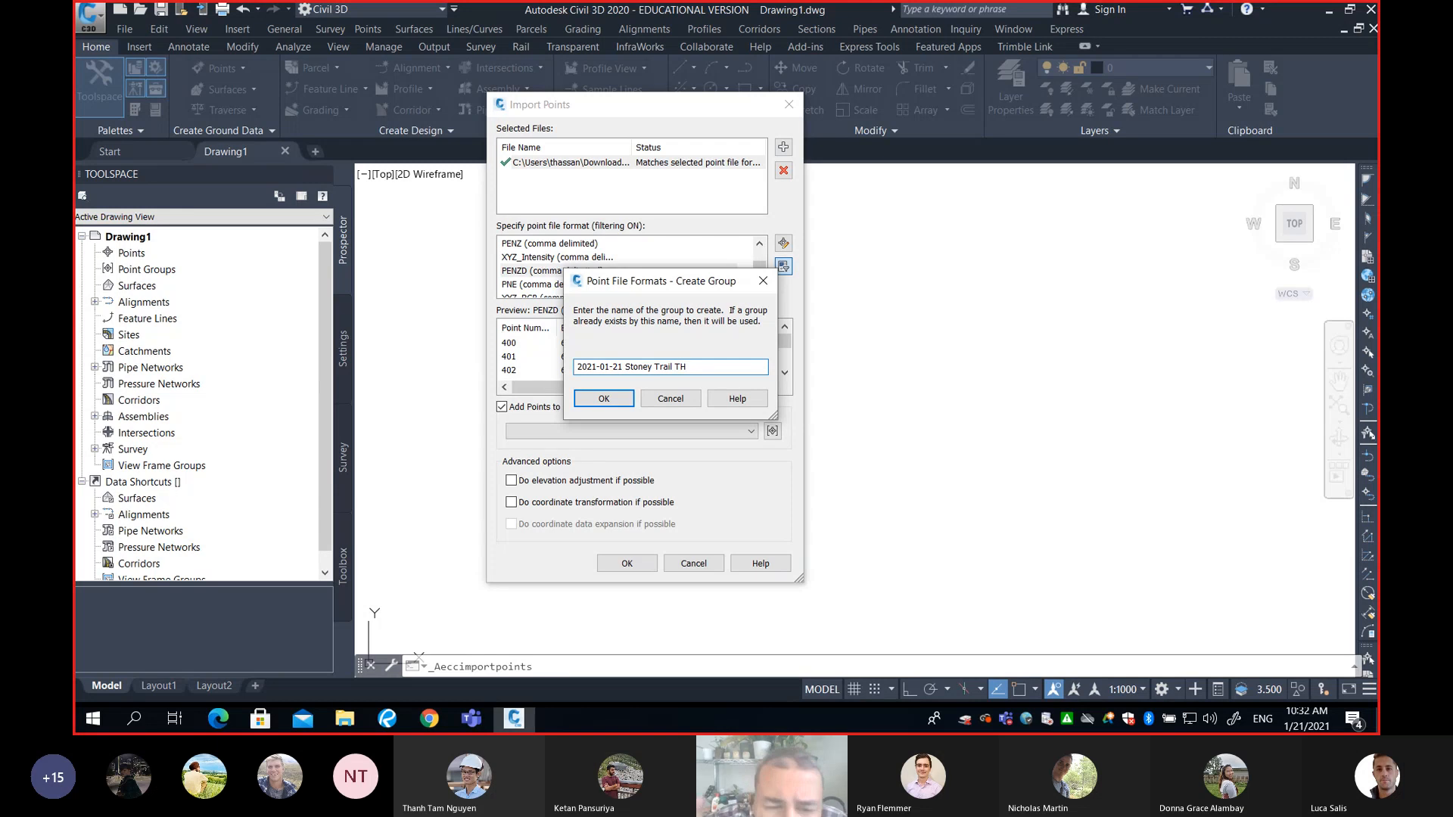
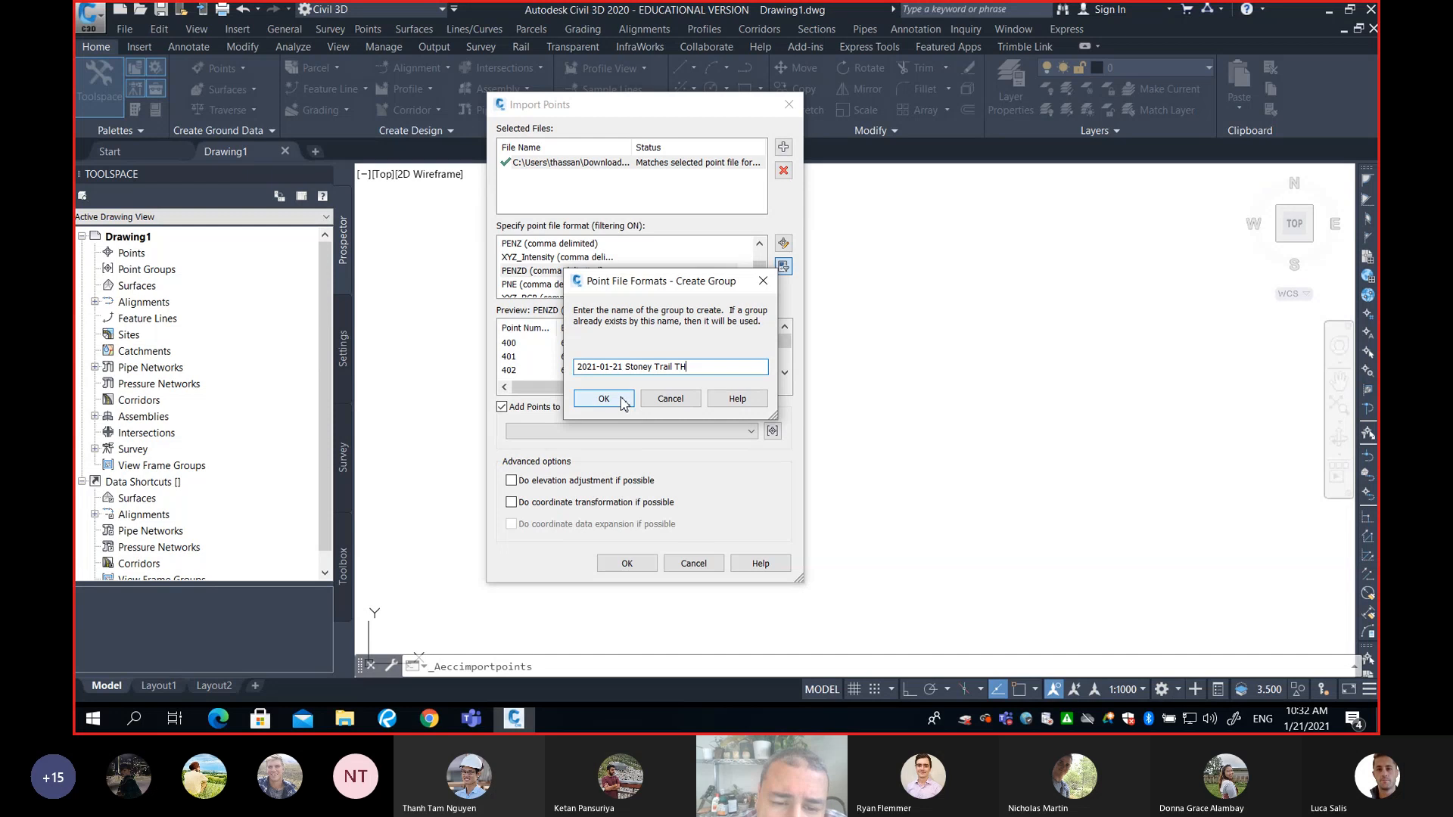
{"action": "left_click", "coordinate": [623, 401]}
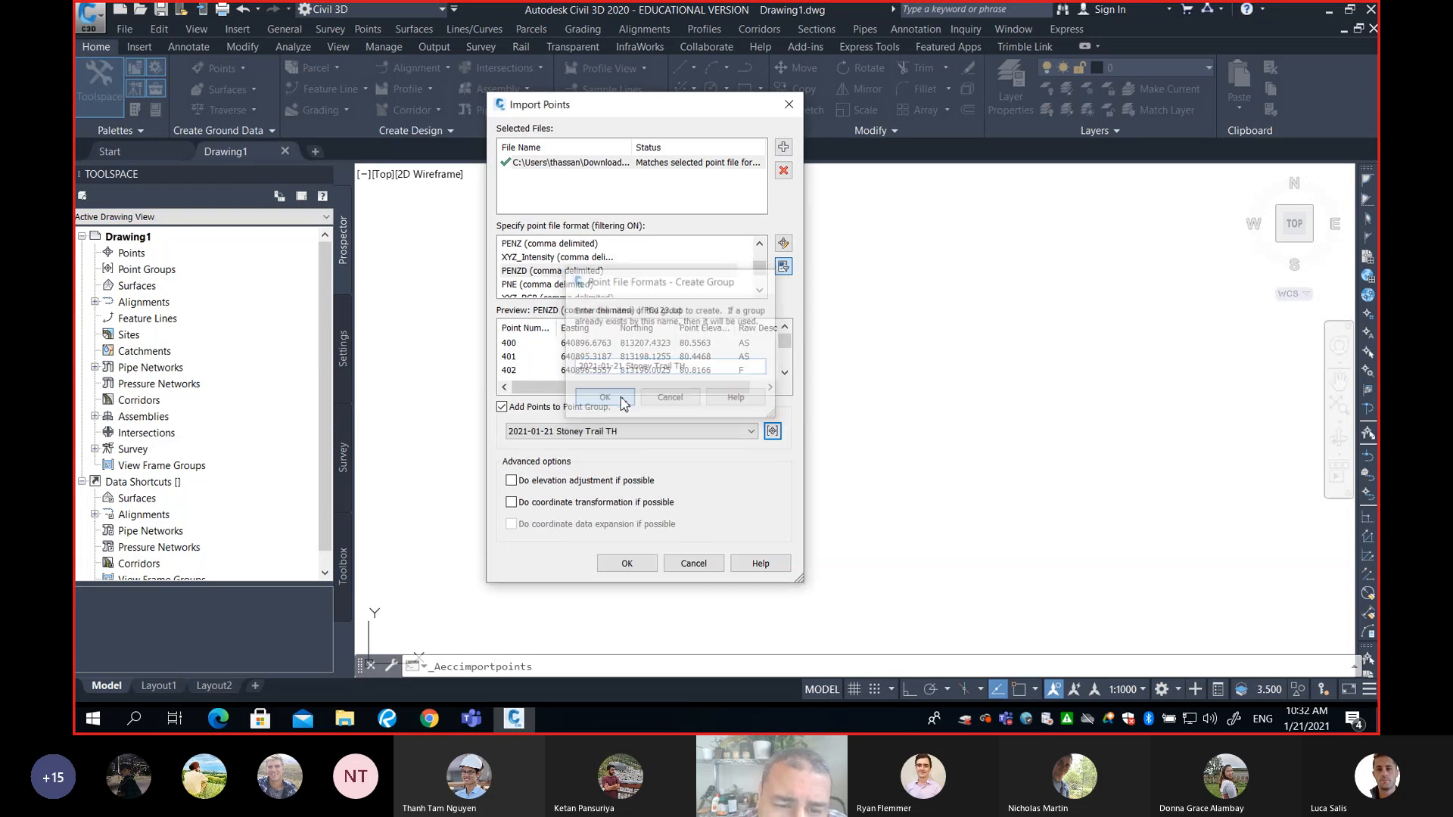
{"action": "left_click", "coordinate": [687, 431]}
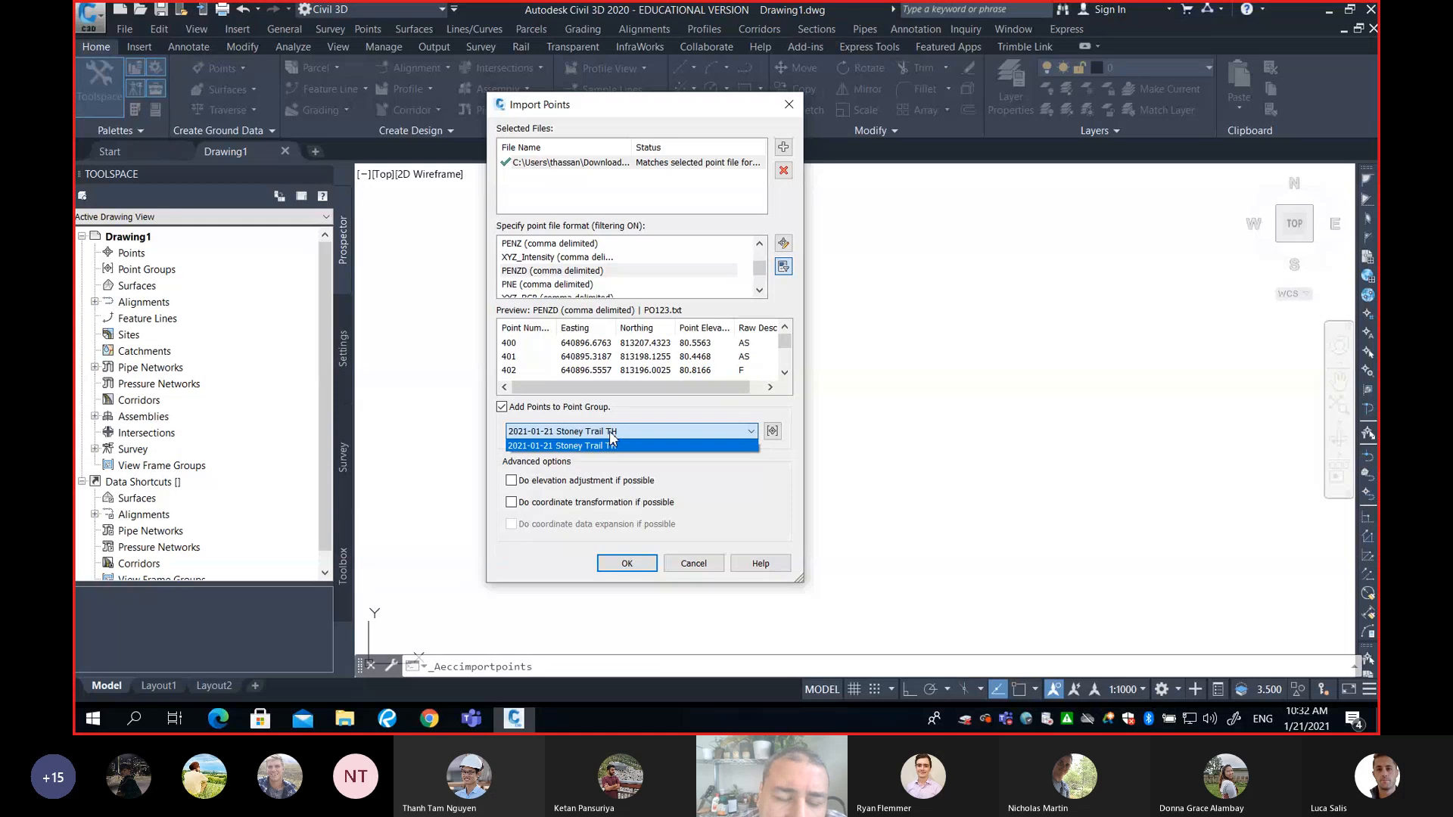
{"action": "left_click", "coordinate": [625, 446]}
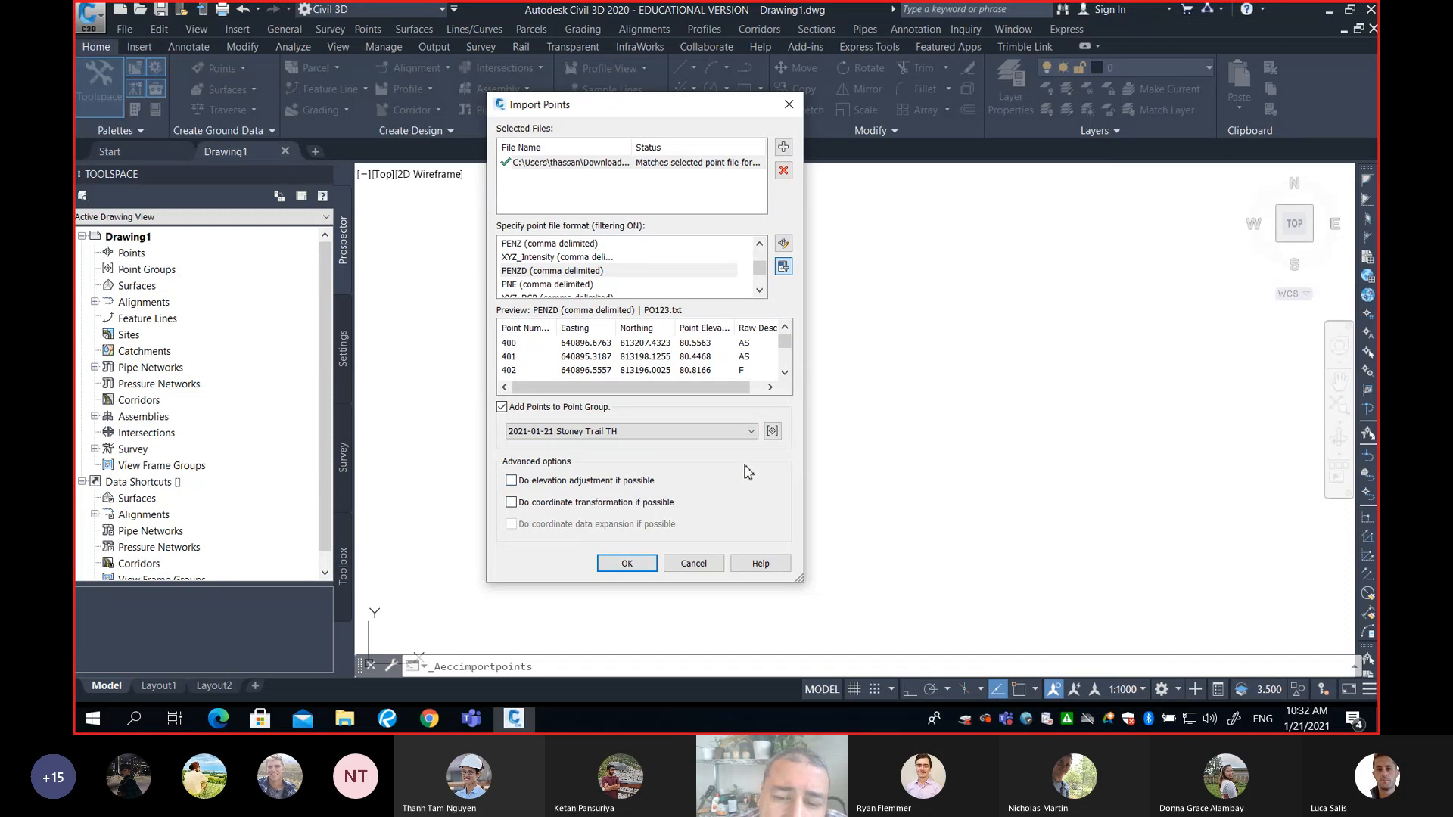
Create a second point group named 2021-01-20 Stoney Trail CL from the import settings
{"action": "left_click", "coordinate": [772, 432]}
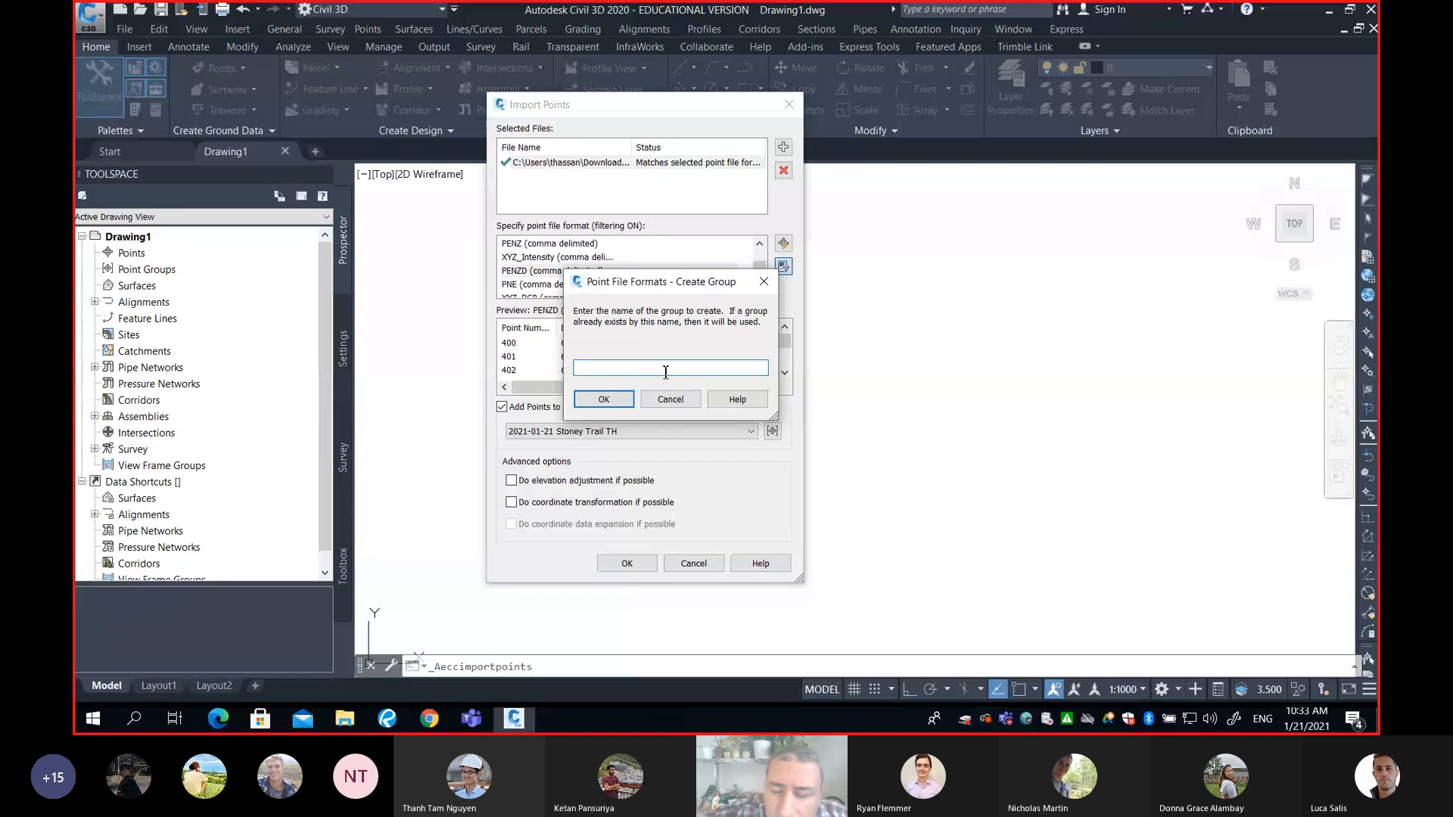
{"action": "type", "text": "2021"}
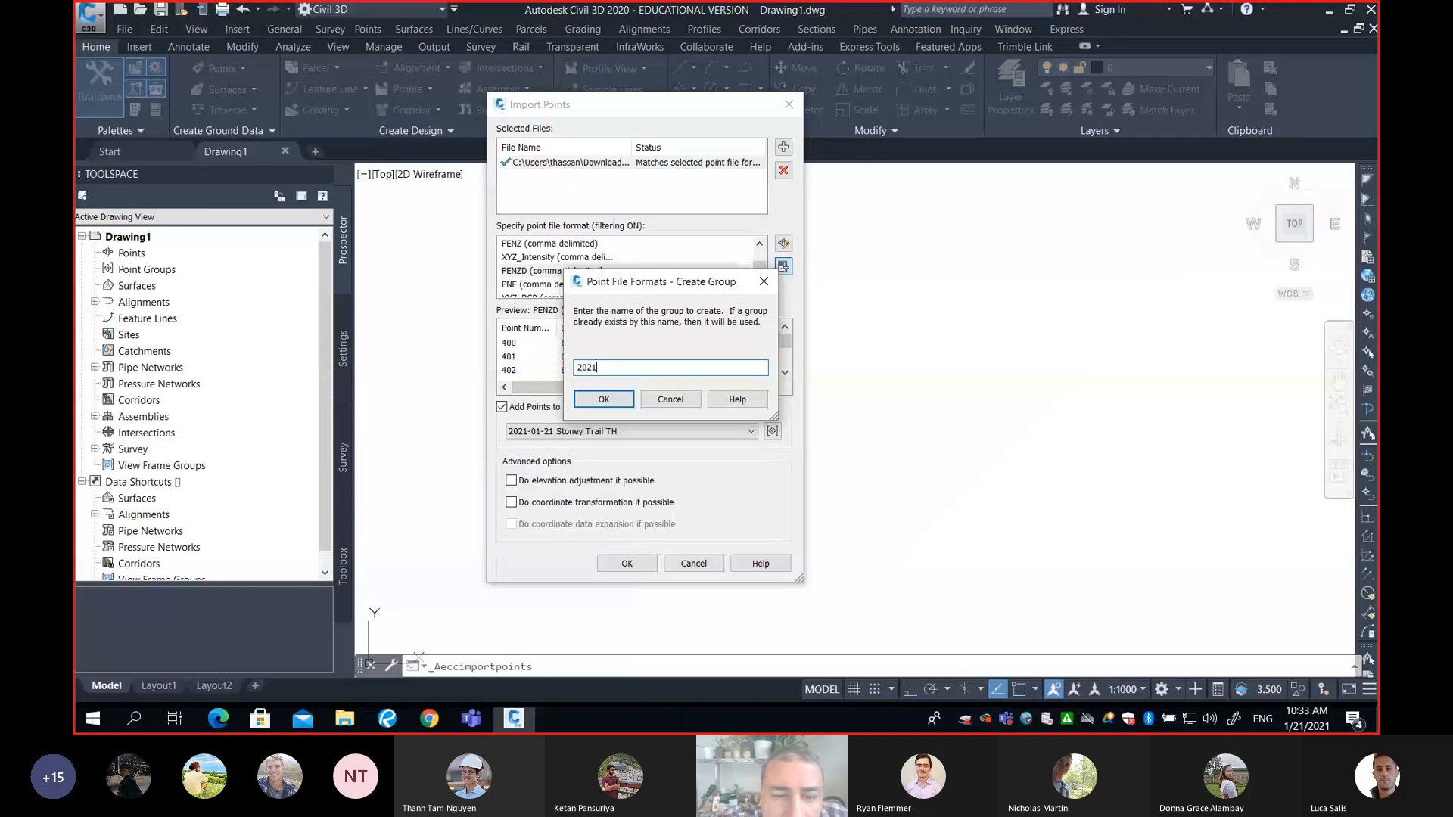
{"action": "type", "text": "-01"}
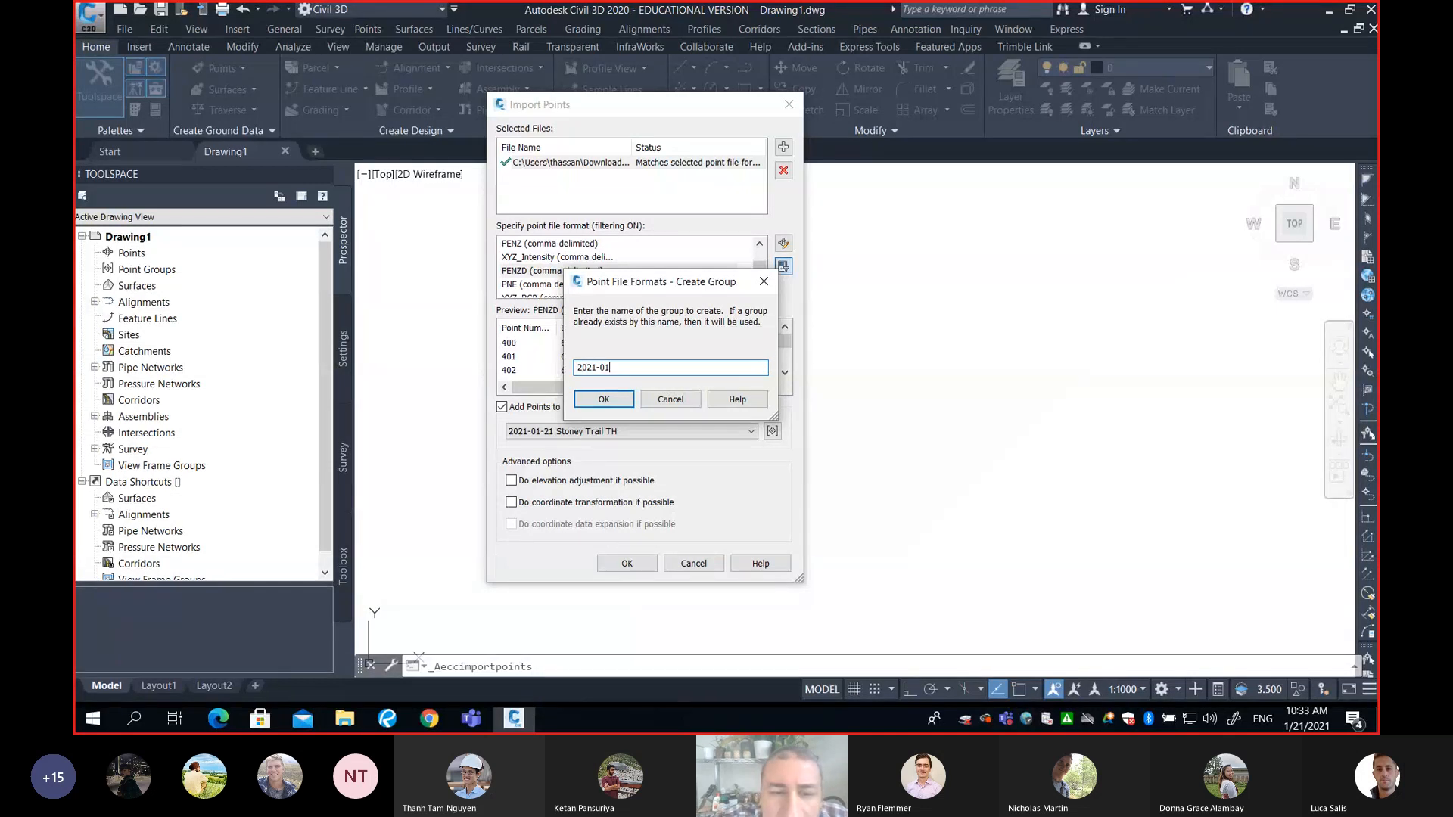
{"action": "type", "text": "-20 AS"}
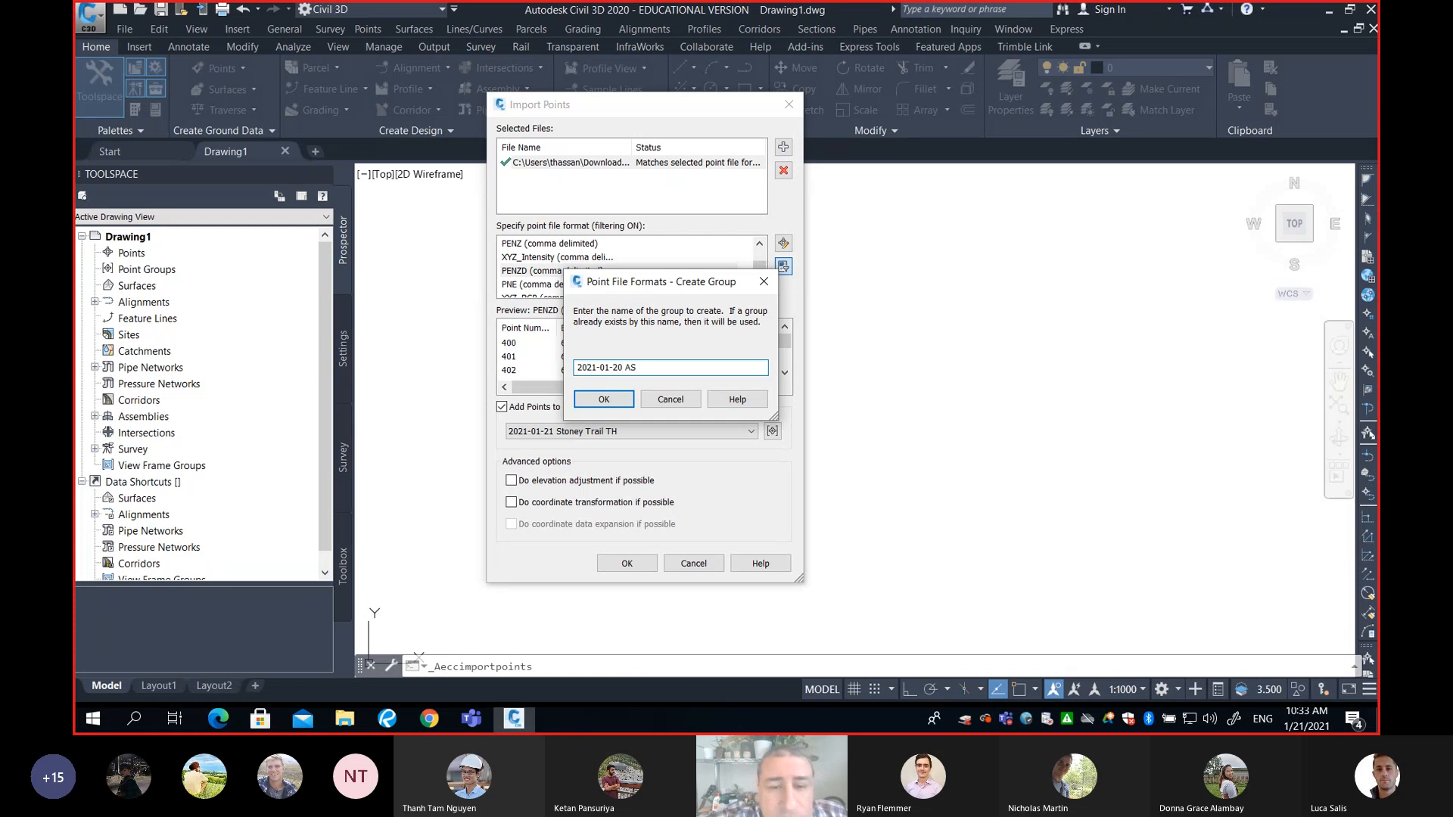
{"action": "key", "text": "BackSpace"}
{"action": "key", "text": "BackSpace"}
{"action": "type", "text": "S"}
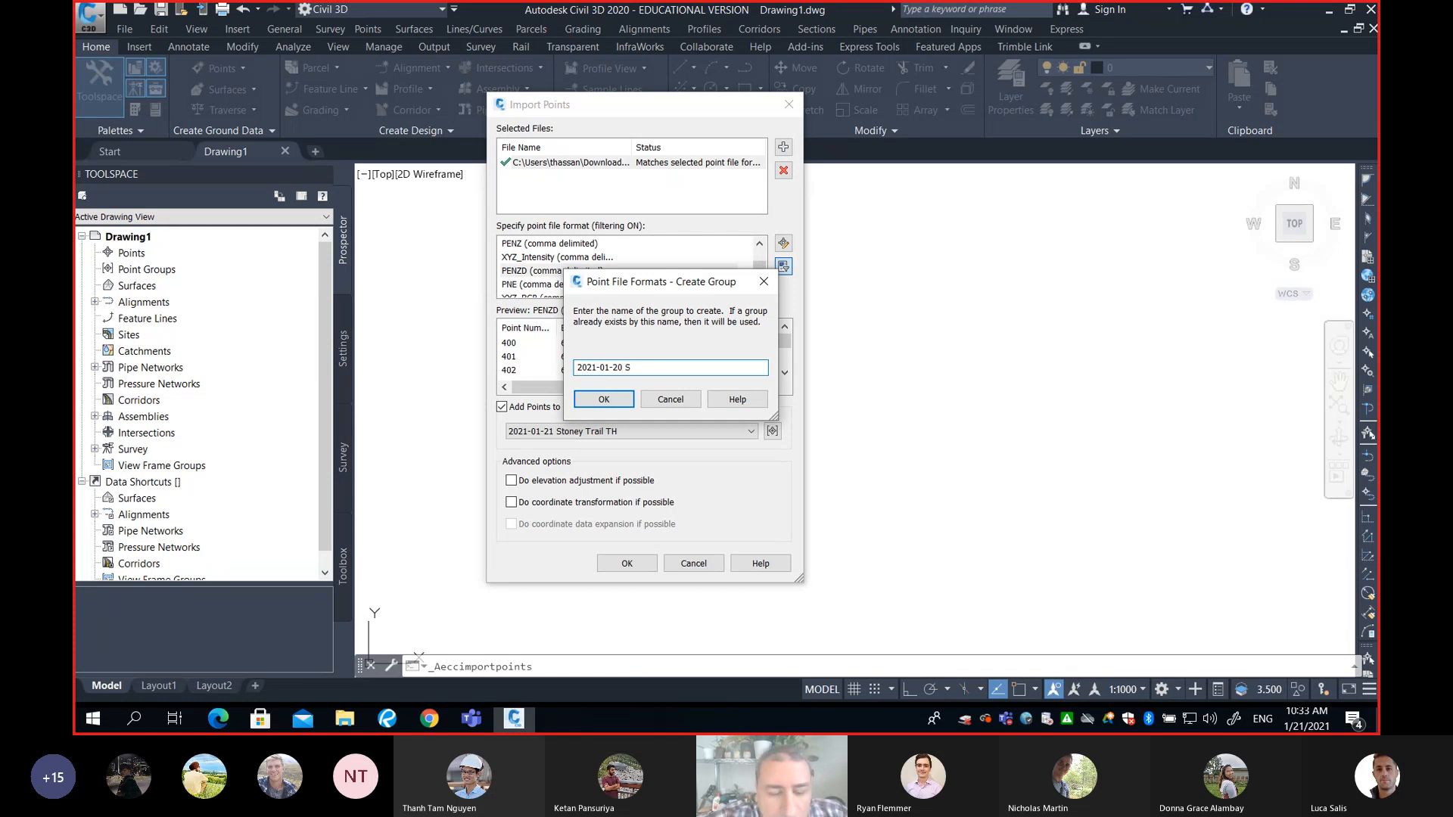
{"action": "type", "text": "toney Trail"}
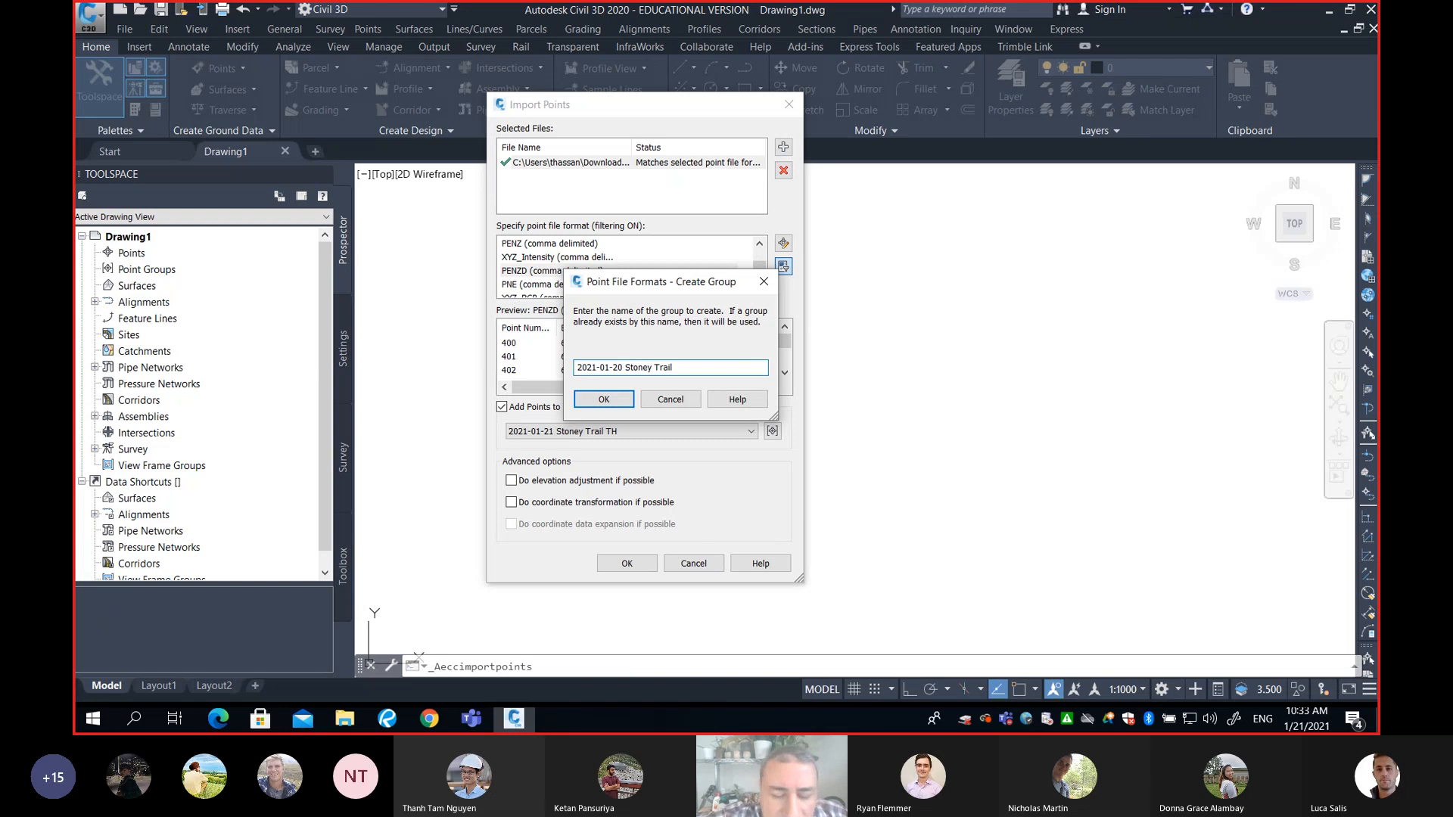
{"action": "type", "text": " CL"}
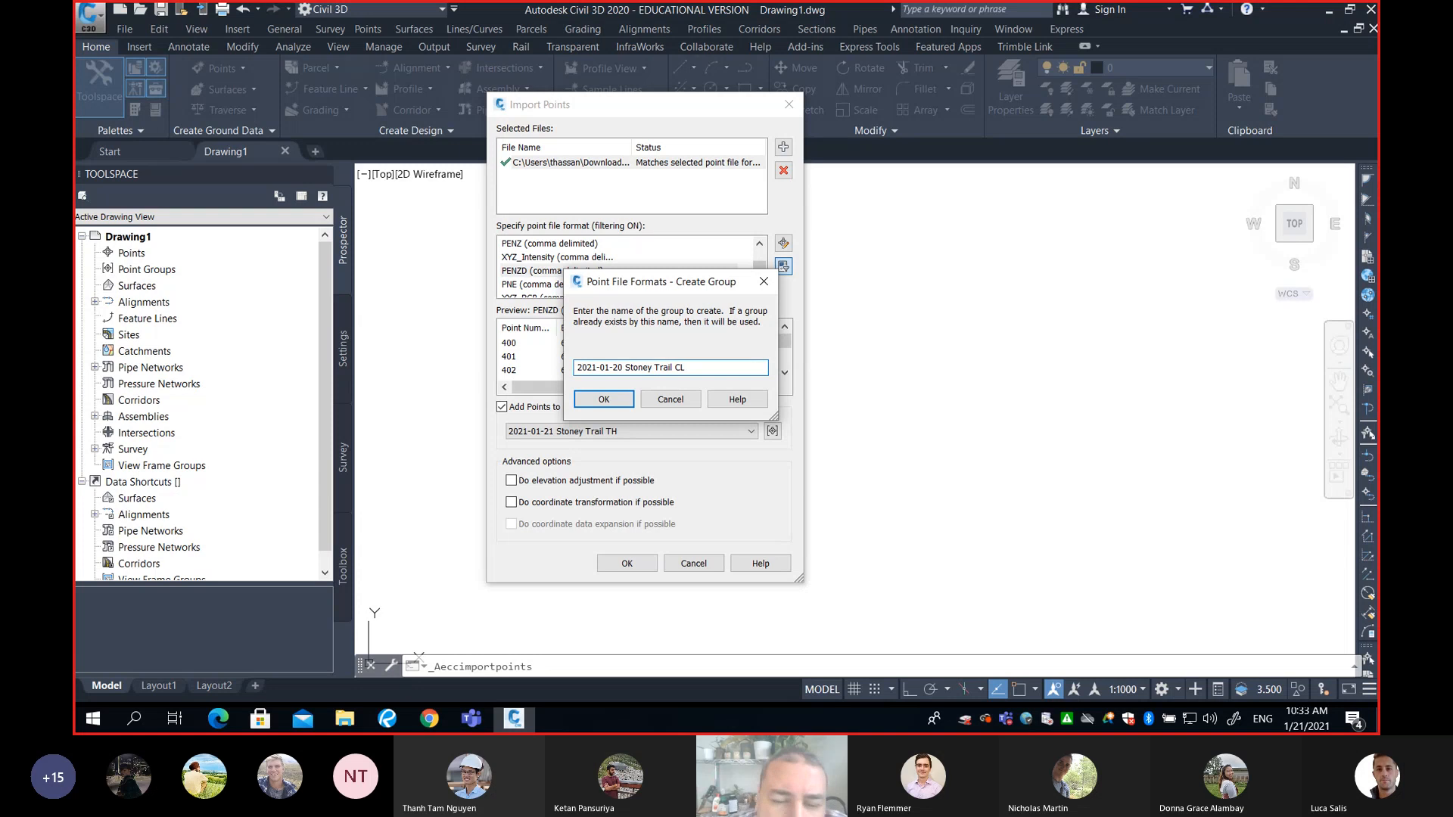
{"action": "left_click", "coordinate": [617, 401]}
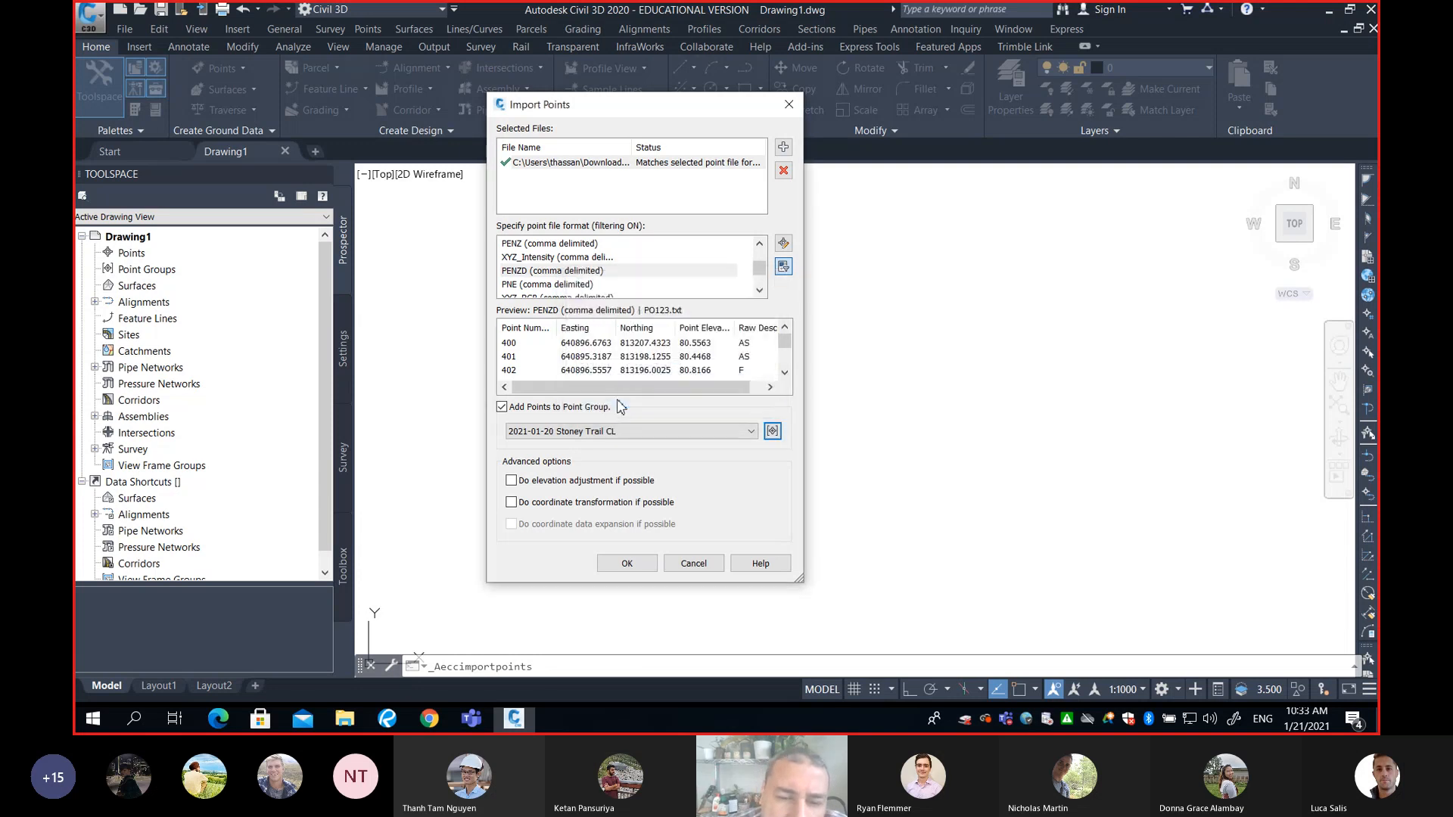
Switch between the two point groups, settle on 2021-01-21 Stoney Trail TH and import the points
{"action": "left_click", "coordinate": [683, 431]}
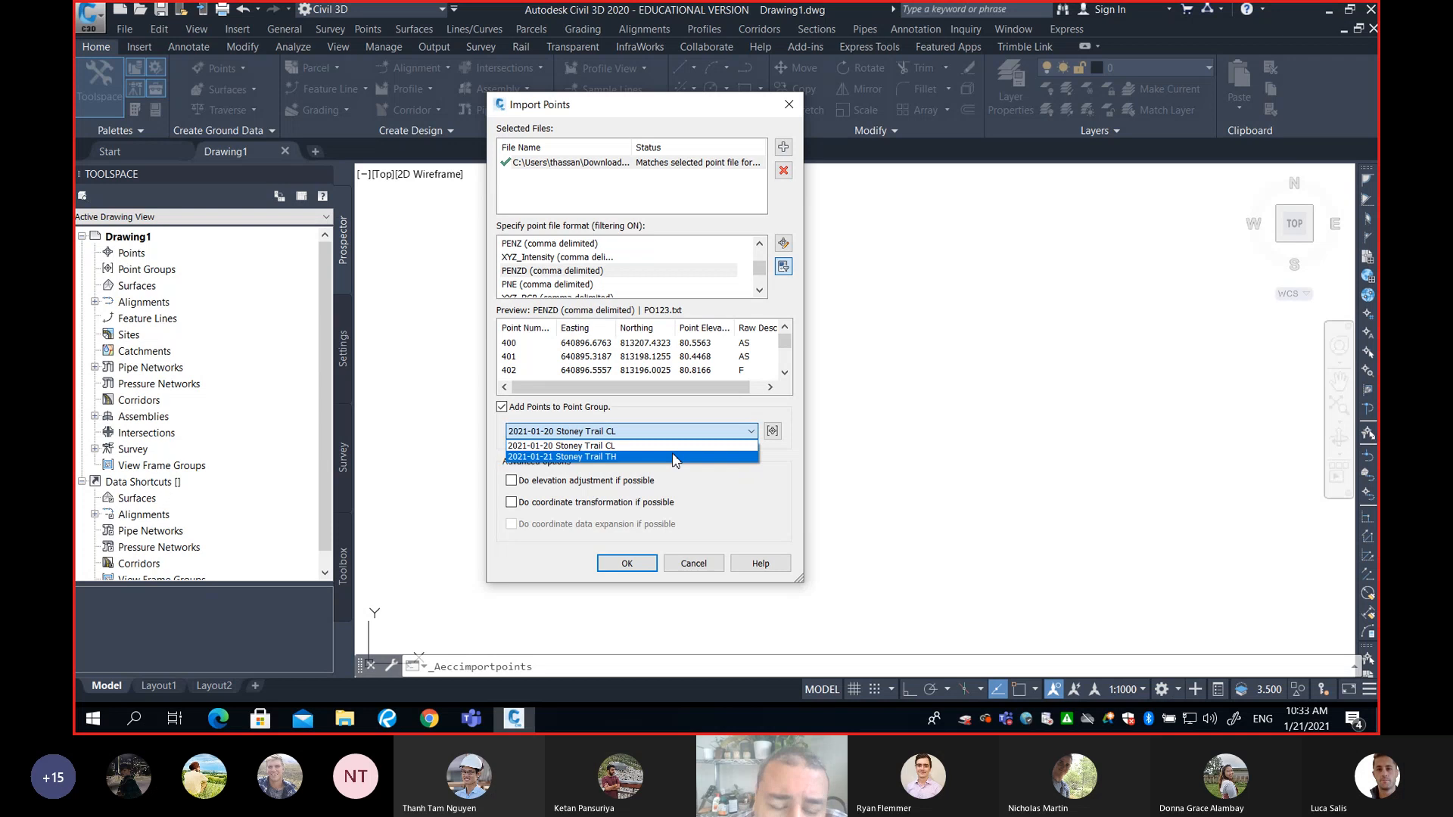
{"action": "left_click", "coordinate": [675, 458]}
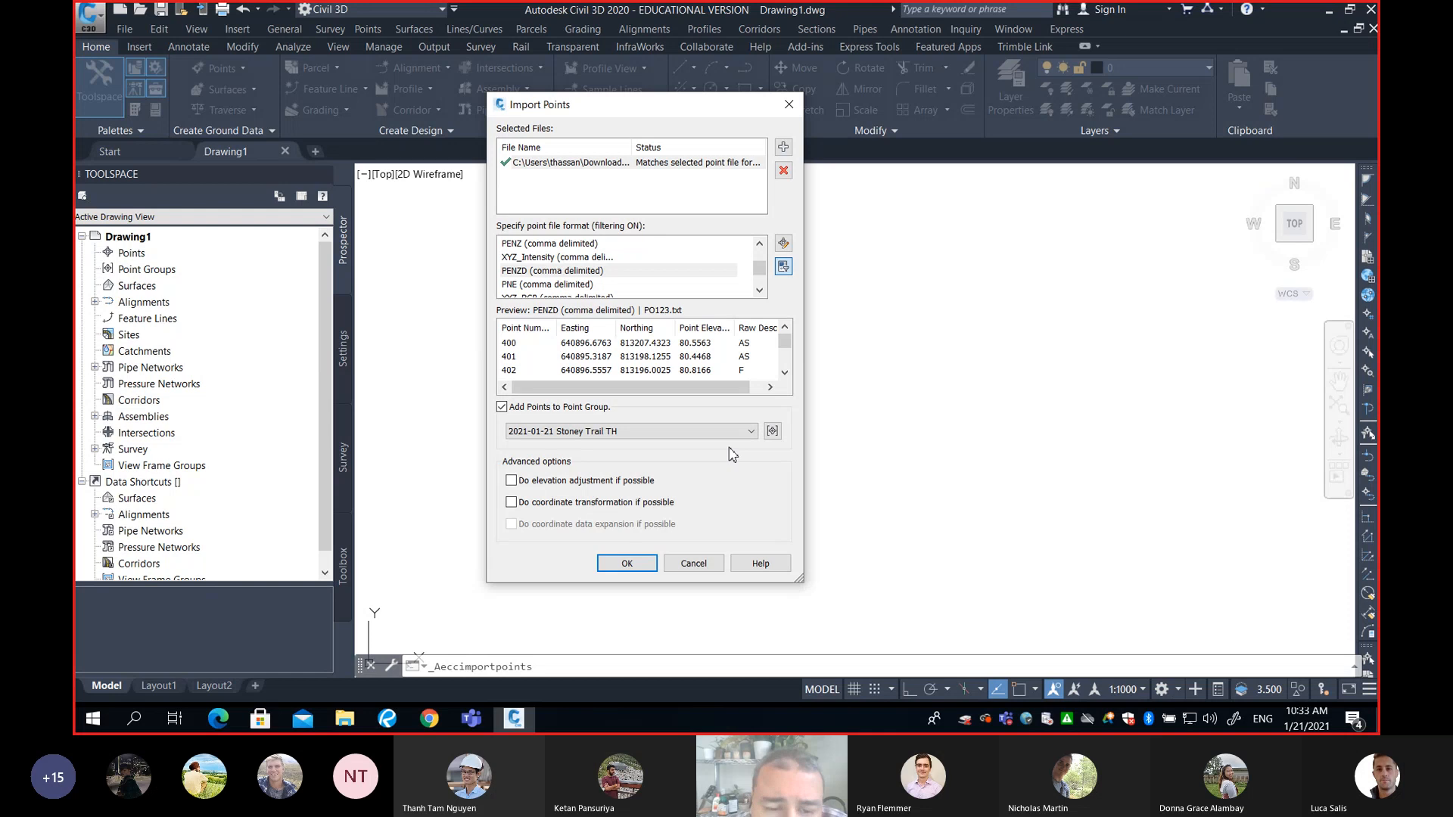
{"action": "left_click", "coordinate": [700, 431]}
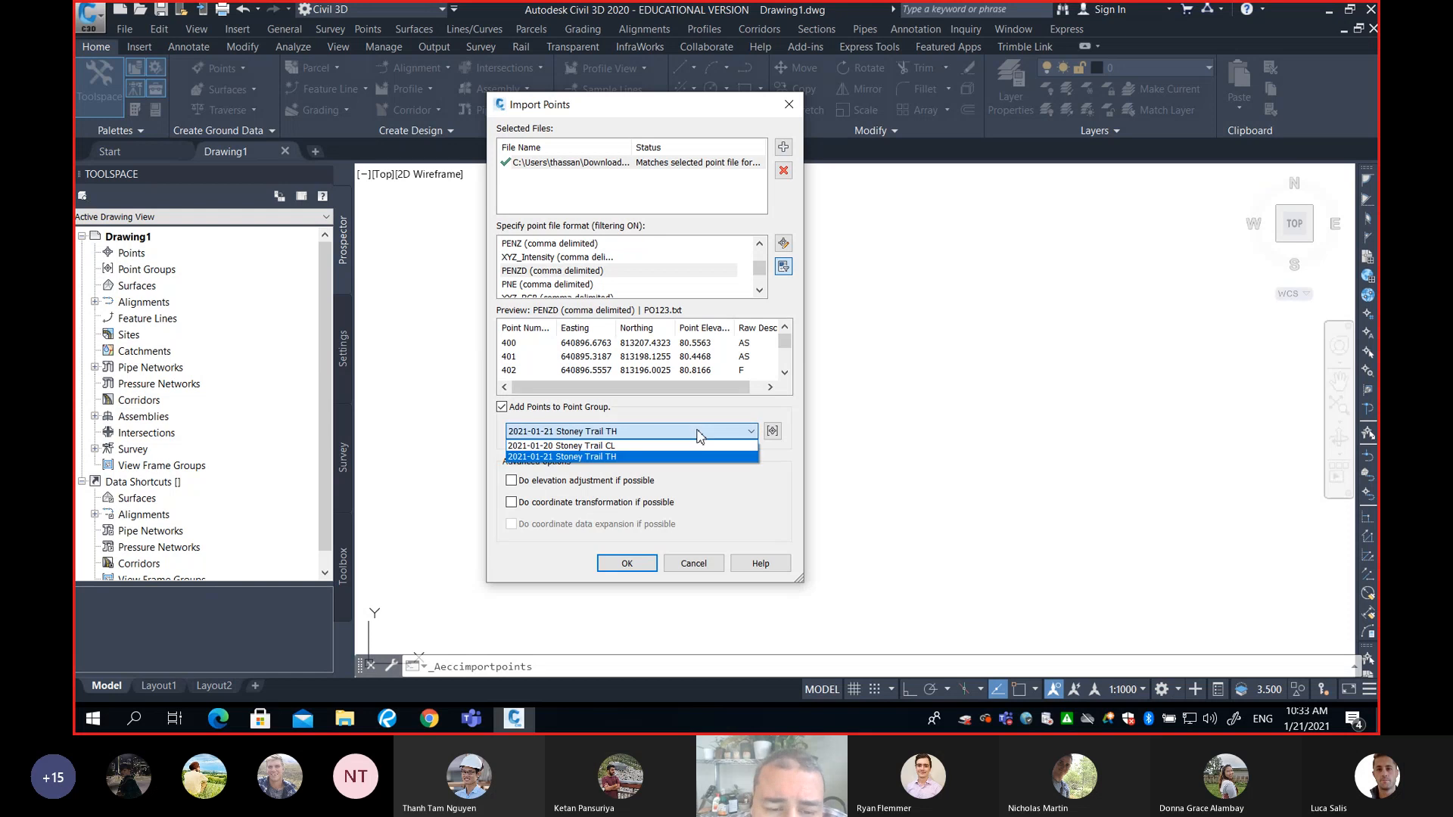
{"action": "left_click", "coordinate": [647, 447]}
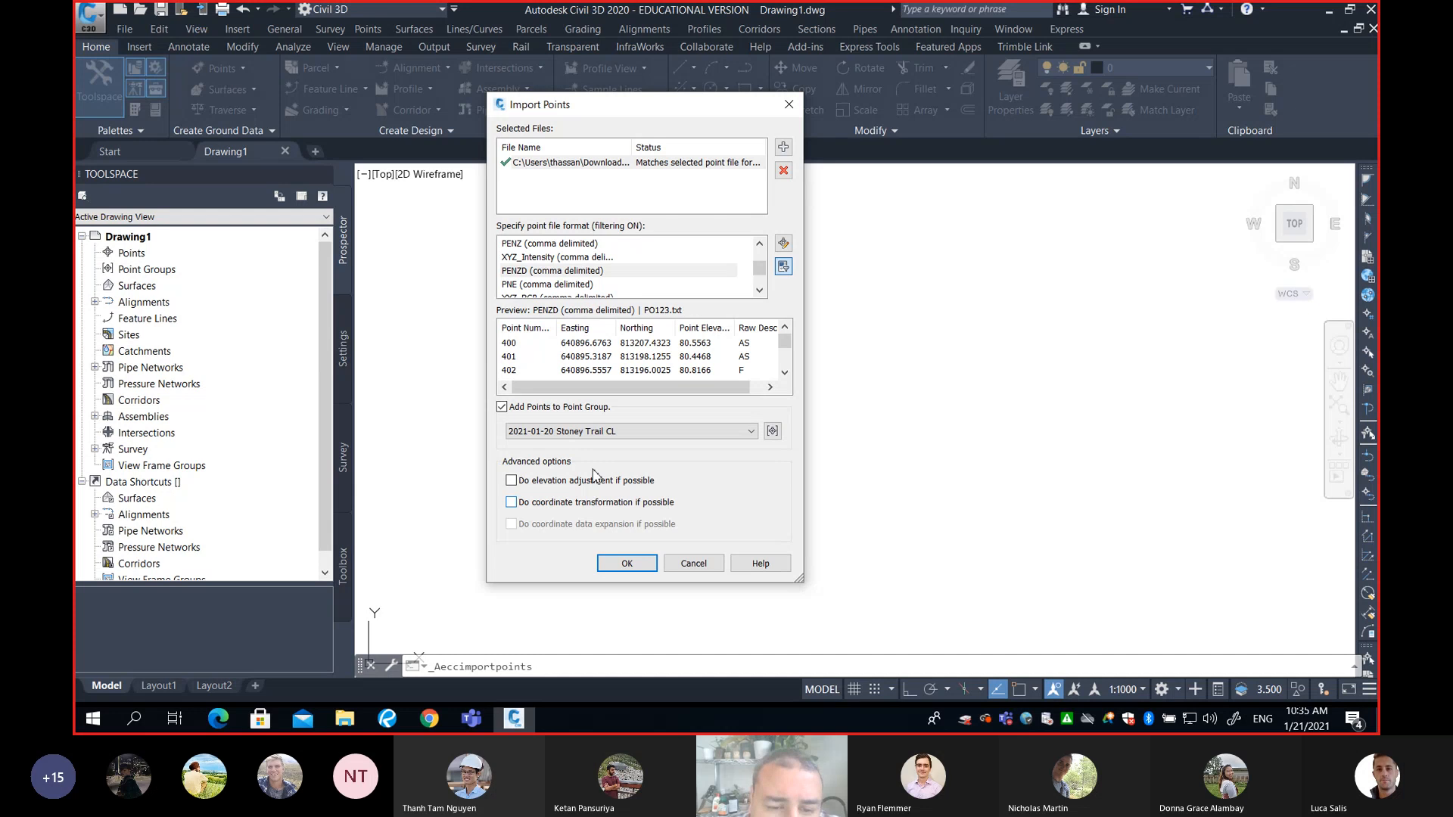
{"action": "left_click", "coordinate": [610, 433]}
{"action": "left_click", "coordinate": [614, 457]}
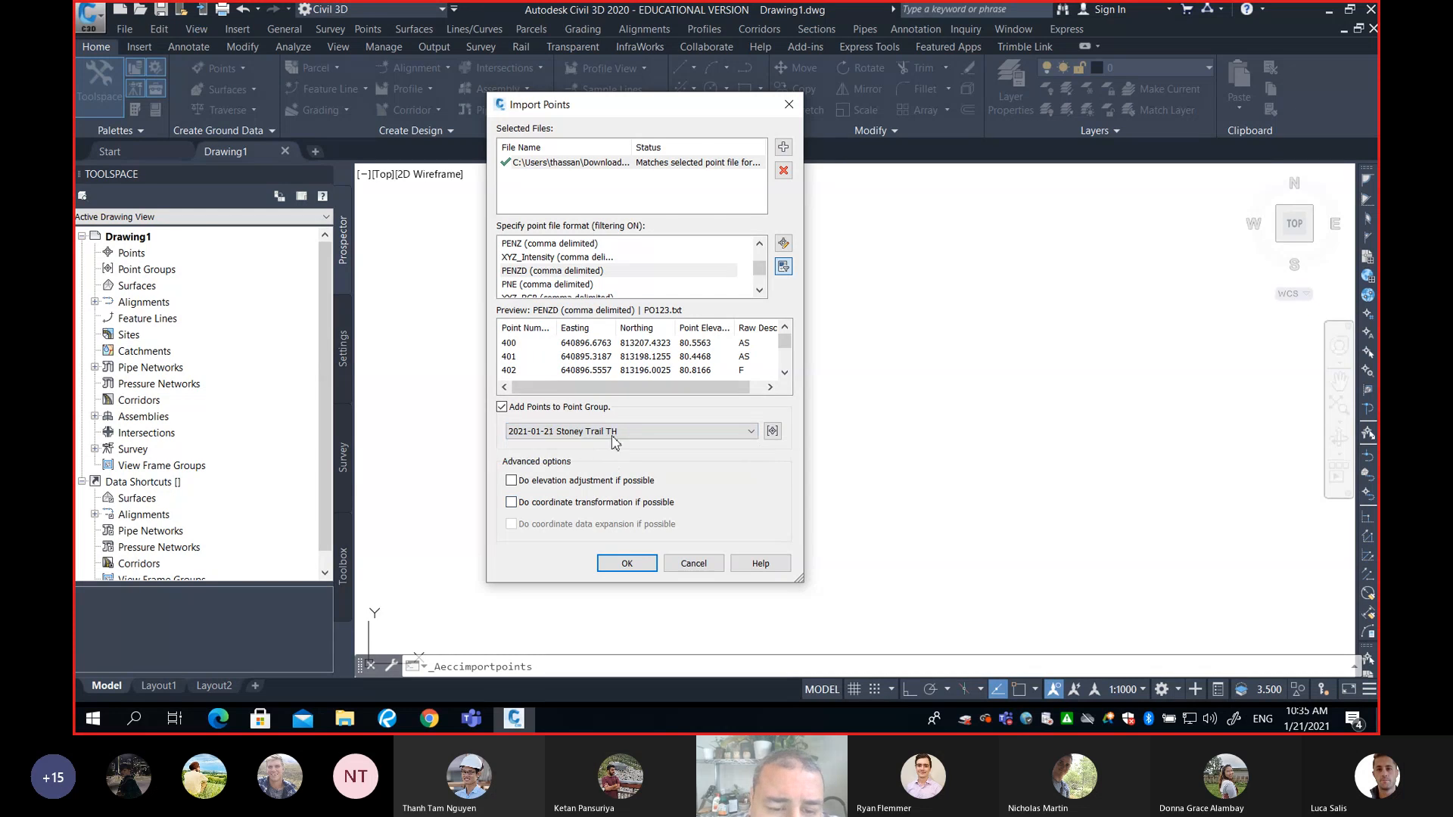
{"action": "left_click", "coordinate": [628, 564]}
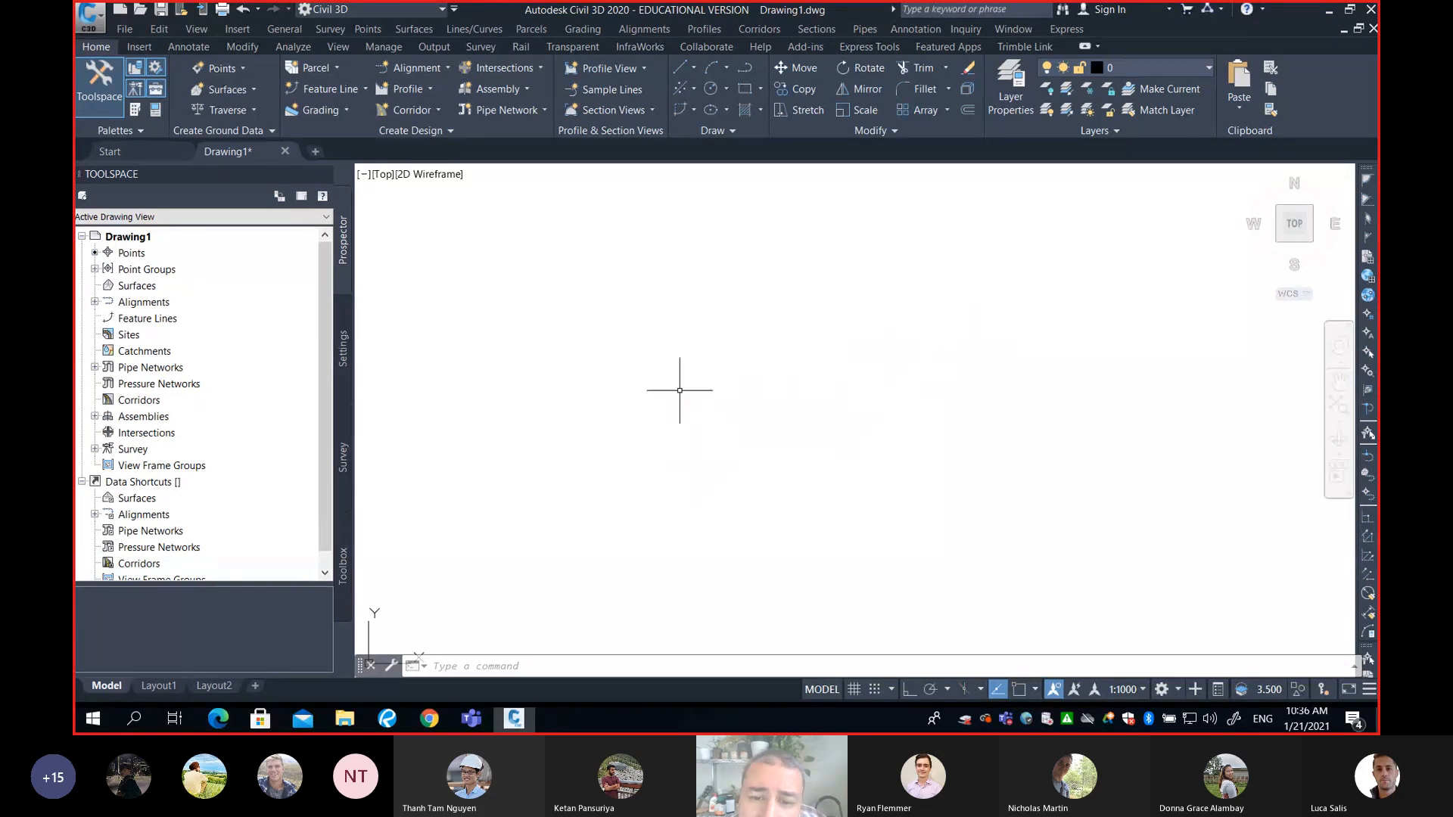
Zoom to the drawing's extents to show all the imported survey points
{"action": "left_click", "coordinate": [490, 668]}
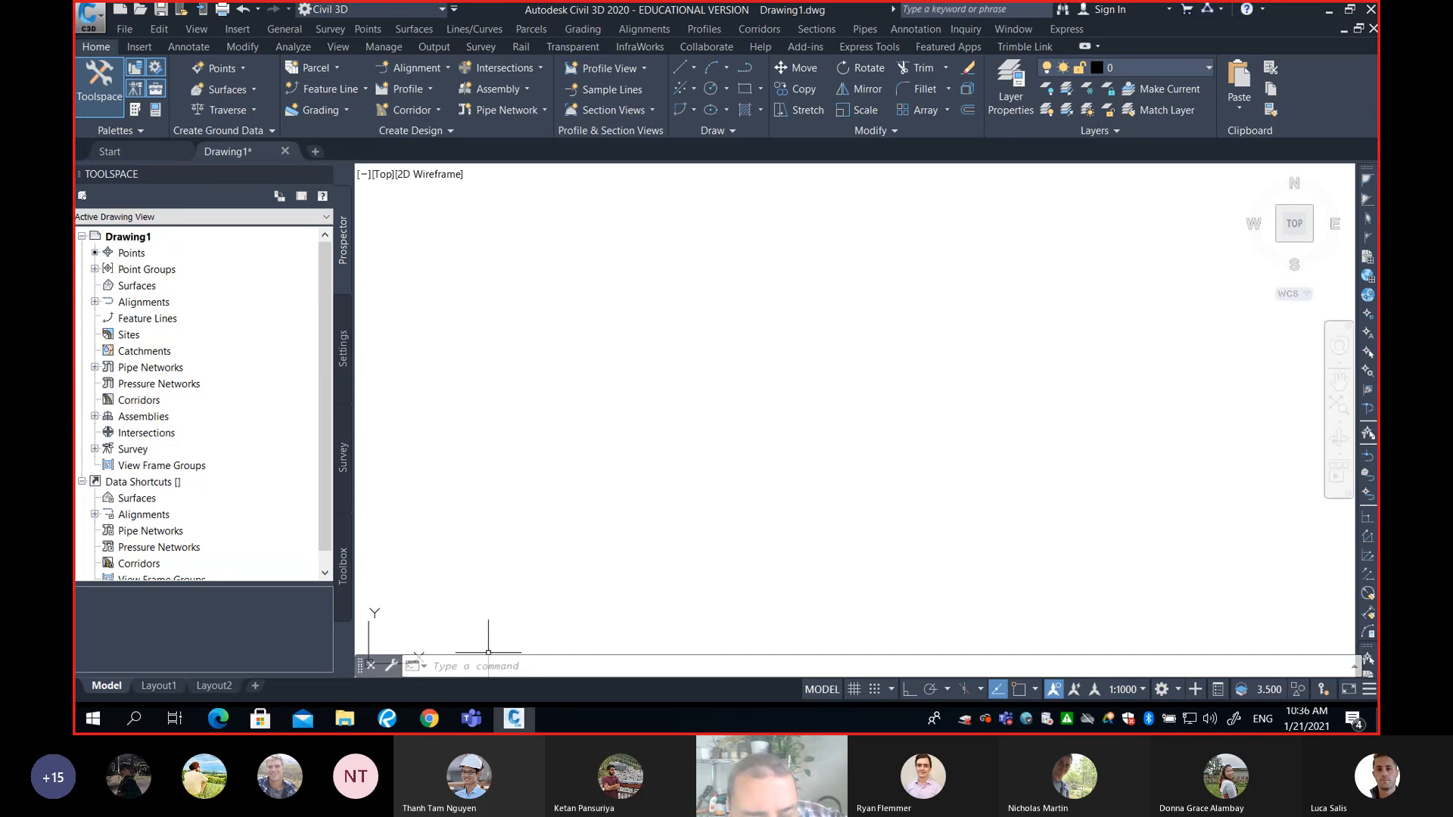
{"action": "left_click", "coordinate": [492, 664]}
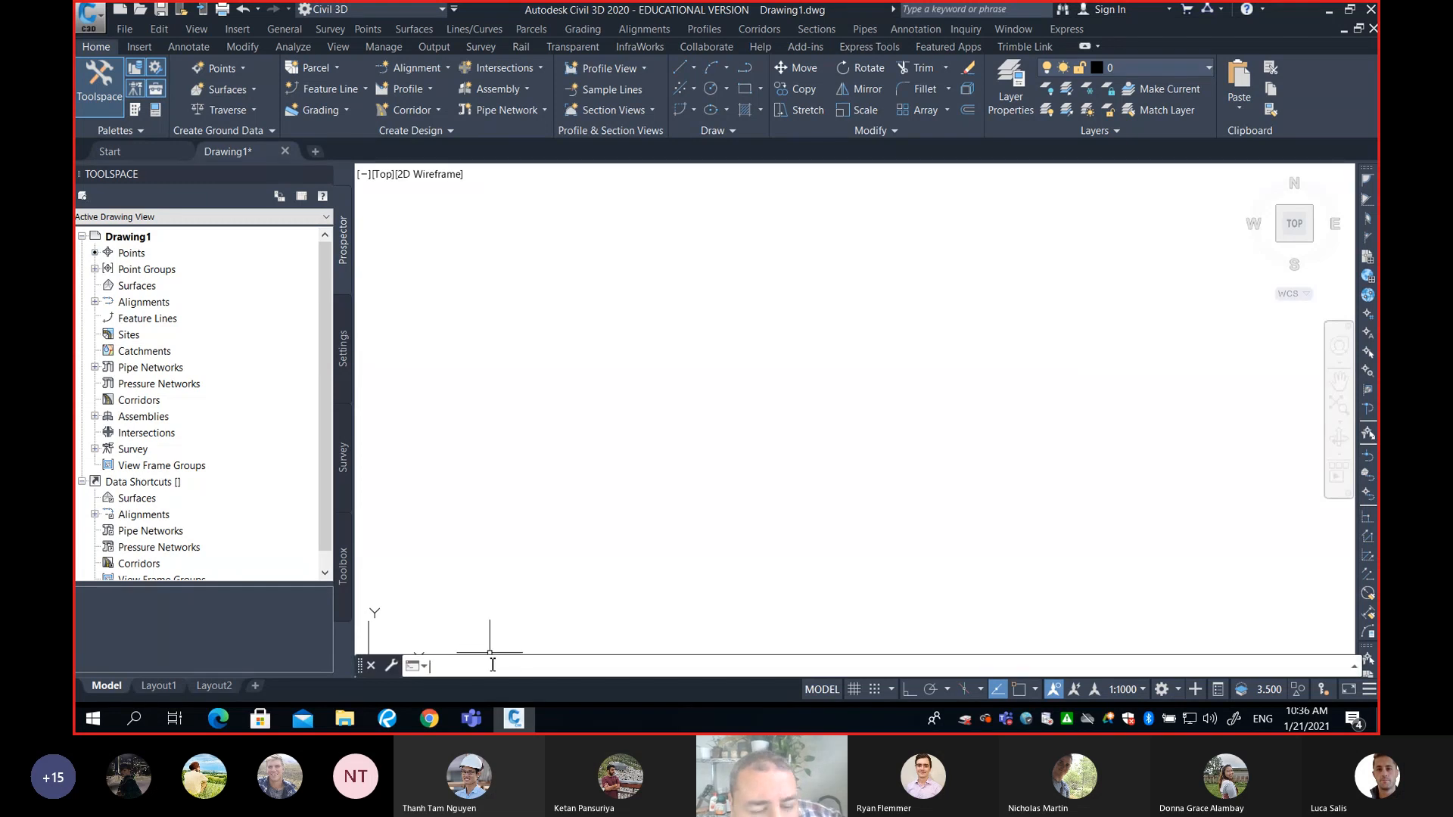
{"action": "type", "text": "z"}
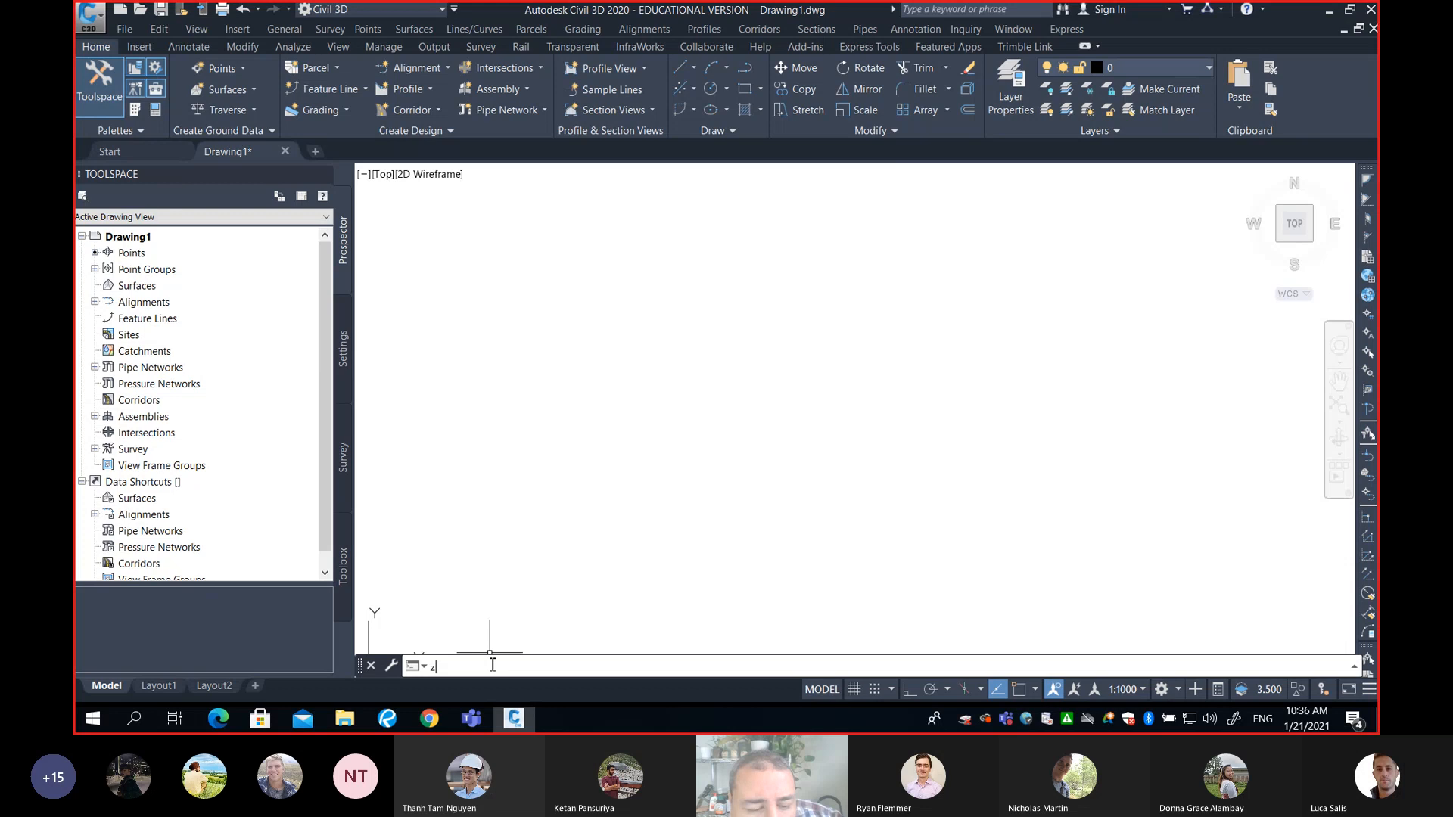
{"action": "key", "text": "Return"}
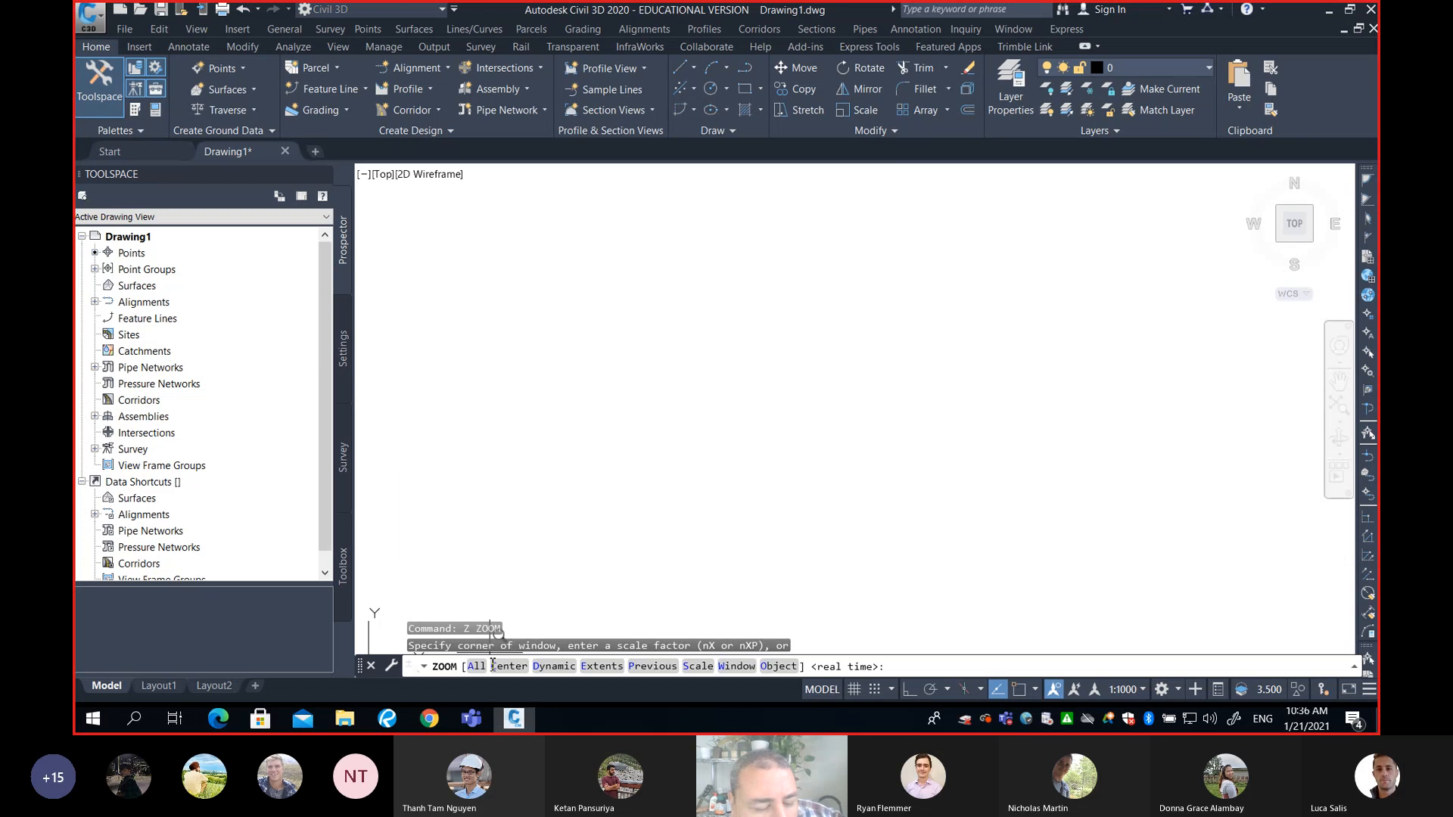
{"action": "type", "text": "e"}
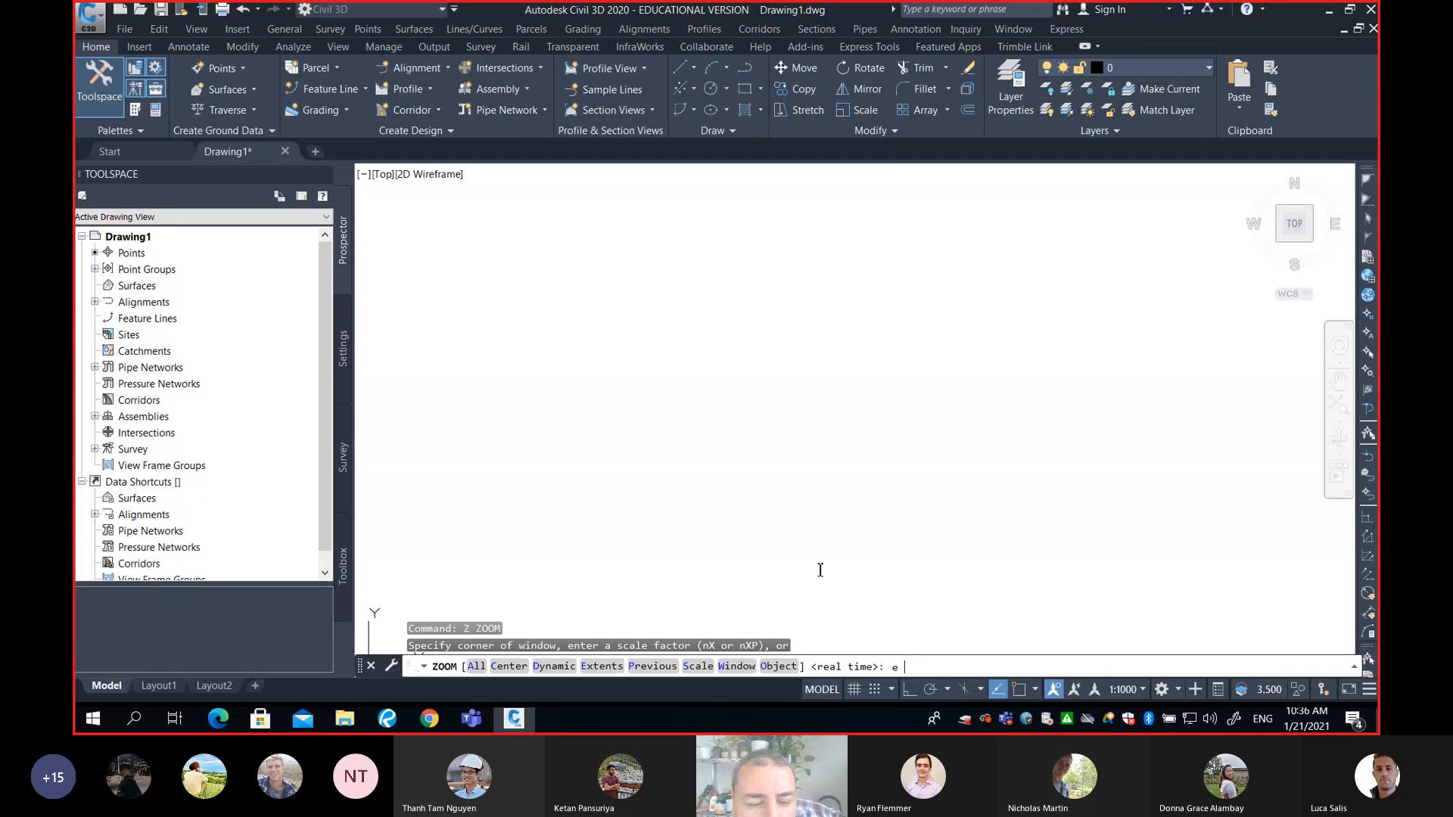
{"action": "key", "text": "Return"}
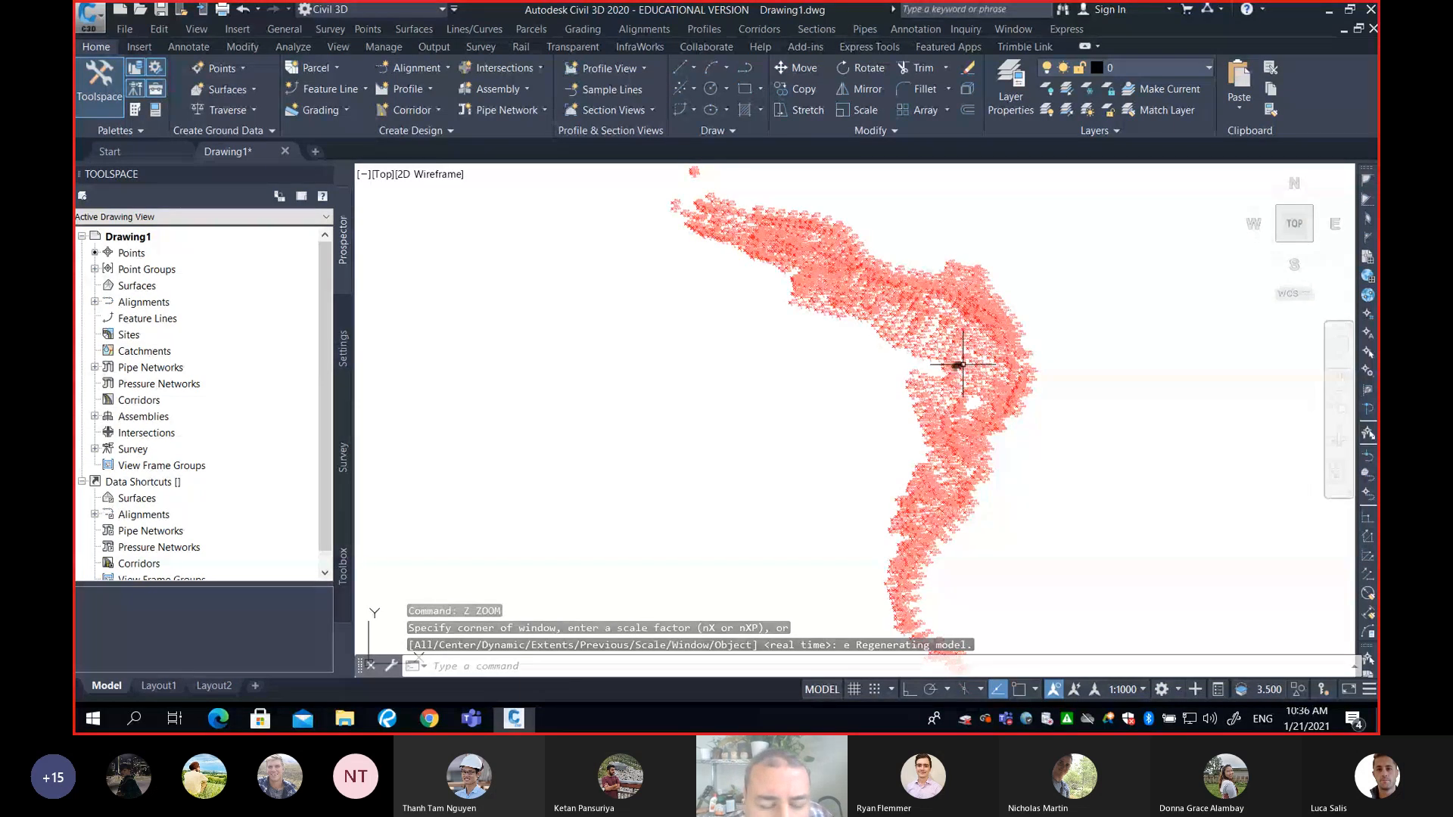
{"action": "mouse_move", "coordinate": [962, 365]}
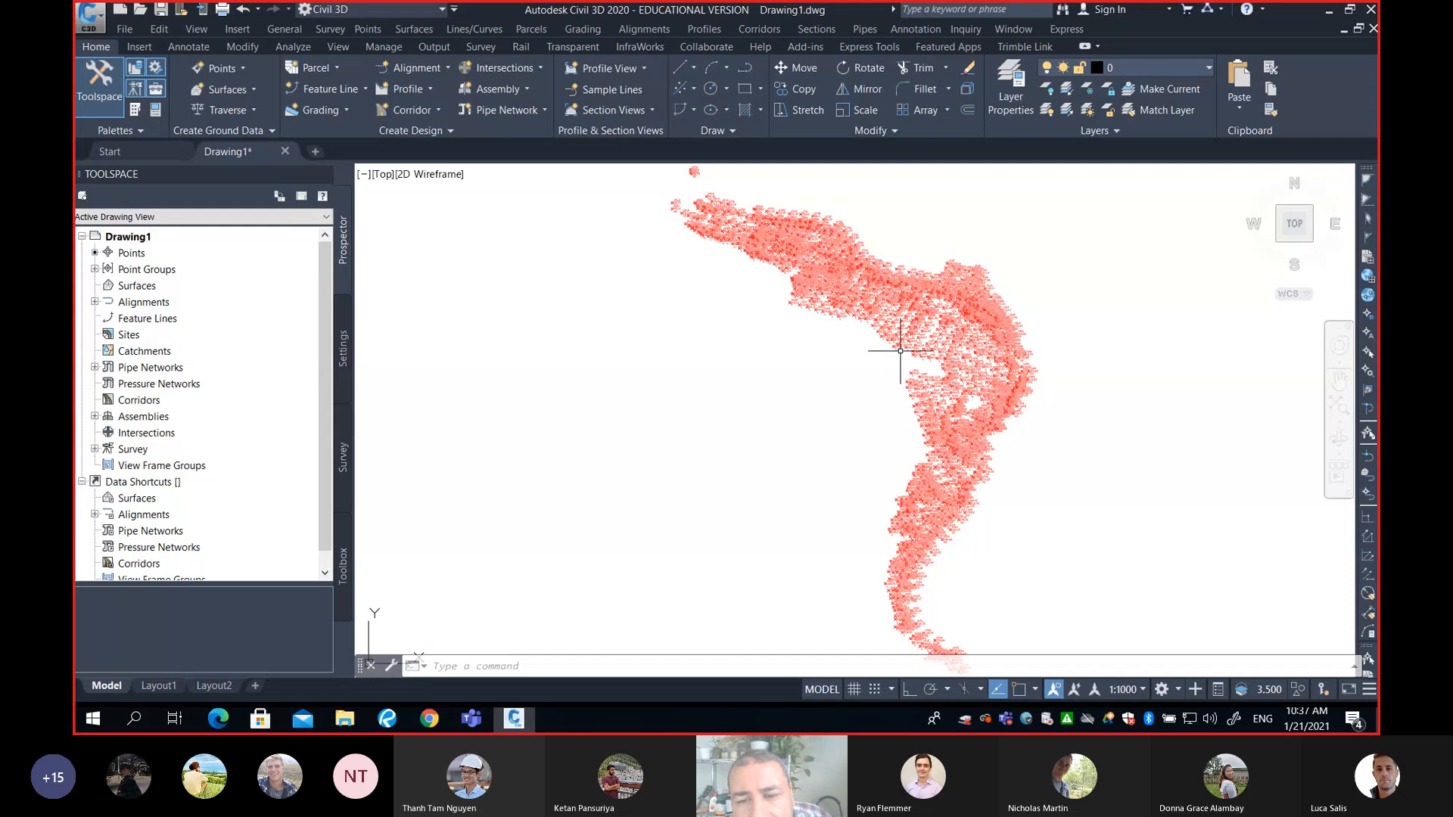
Select survey point 853 on the edge of the point cloud and examine its marker and its number, elevation and description label
{"action": "scroll", "coordinate": [901, 350], "scroll_direction": "up", "scroll_amount": 2}
{"action": "scroll", "coordinate": [901, 350], "scroll_direction": "up", "scroll_amount": 10}
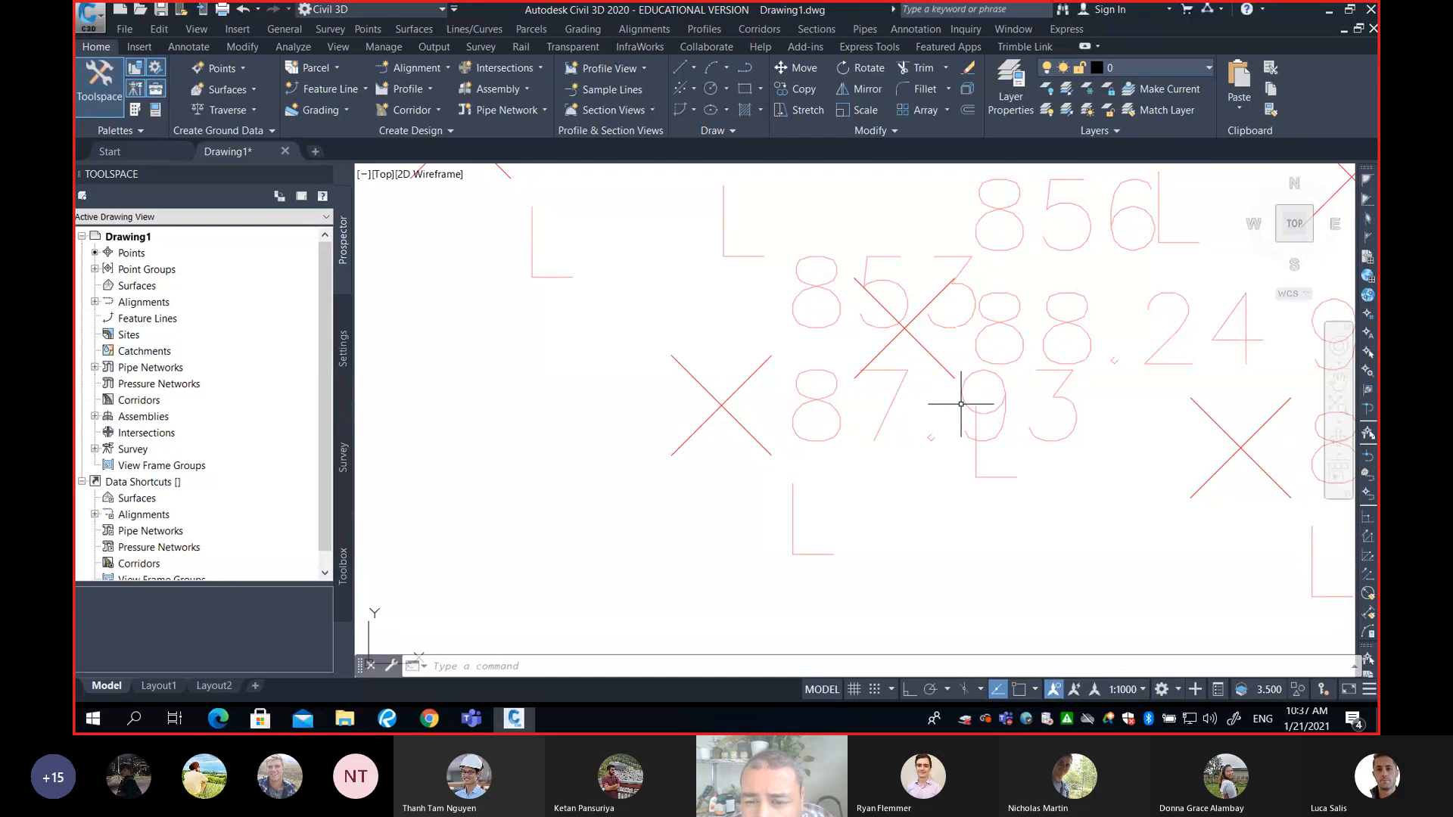
{"action": "scroll", "coordinate": [964, 405], "scroll_direction": "down", "scroll_amount": 1}
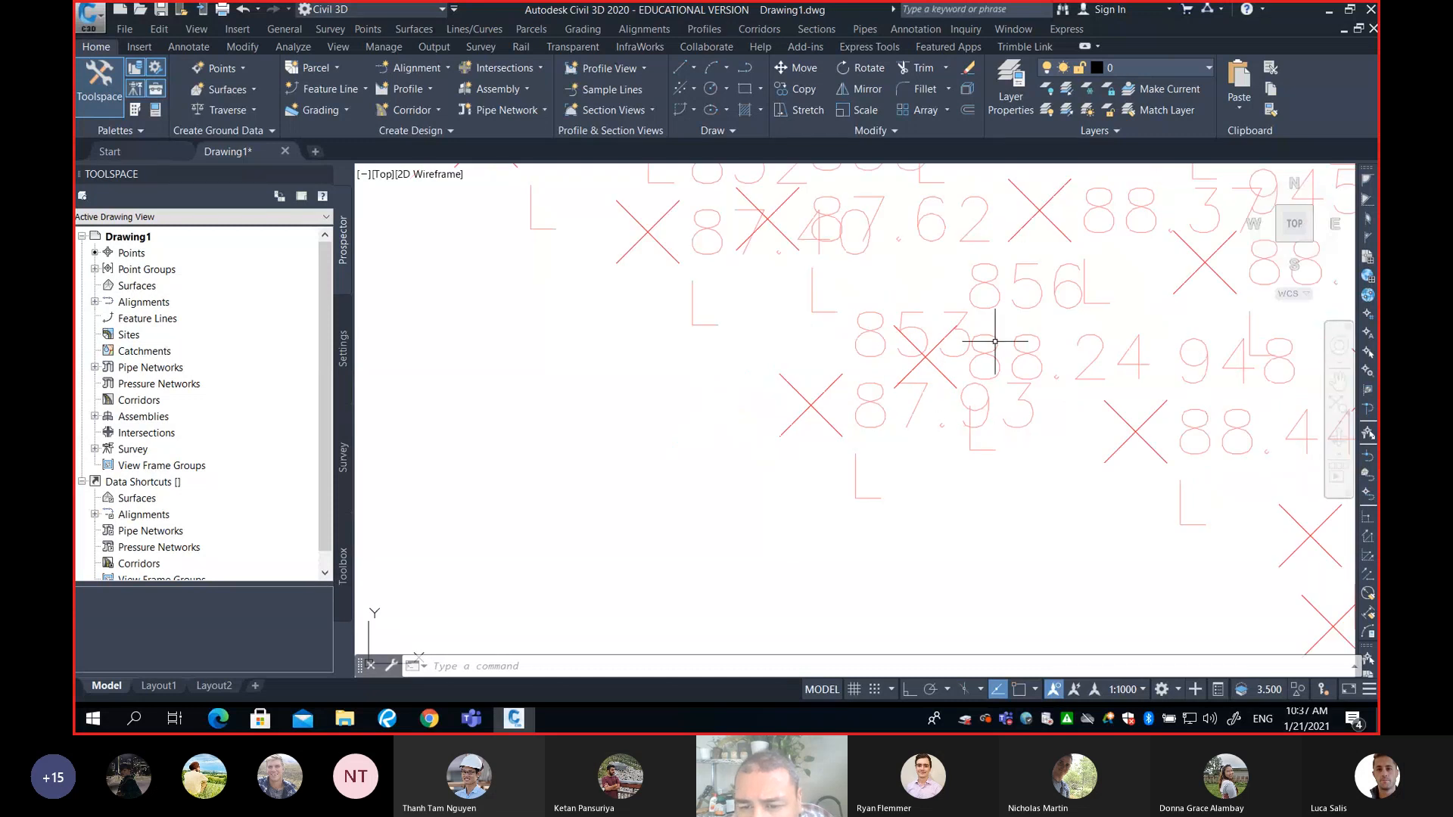
{"action": "left_click", "coordinate": [884, 422]}
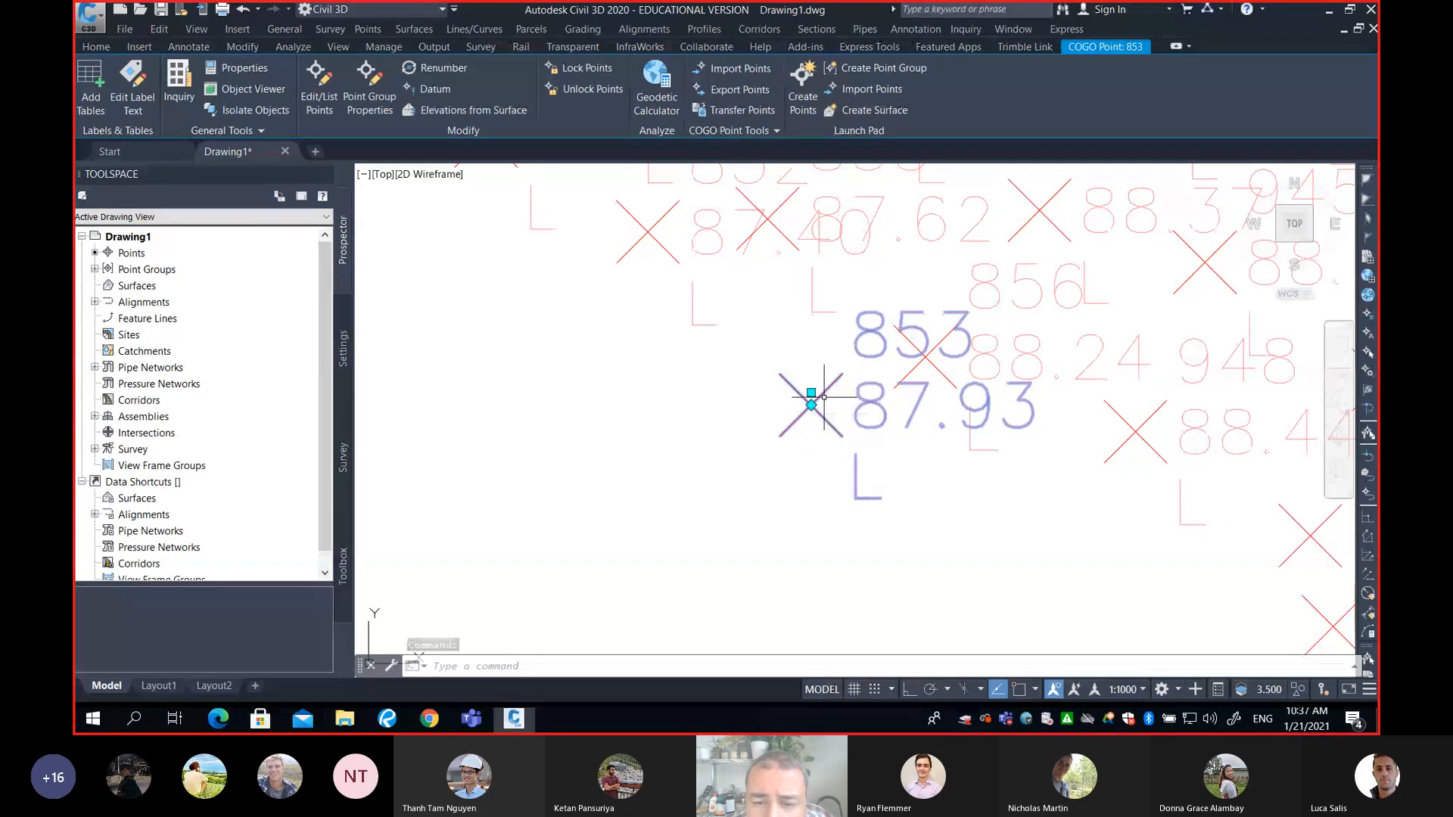
{"action": "scroll", "coordinate": [824, 399], "scroll_direction": "up", "scroll_amount": 5}
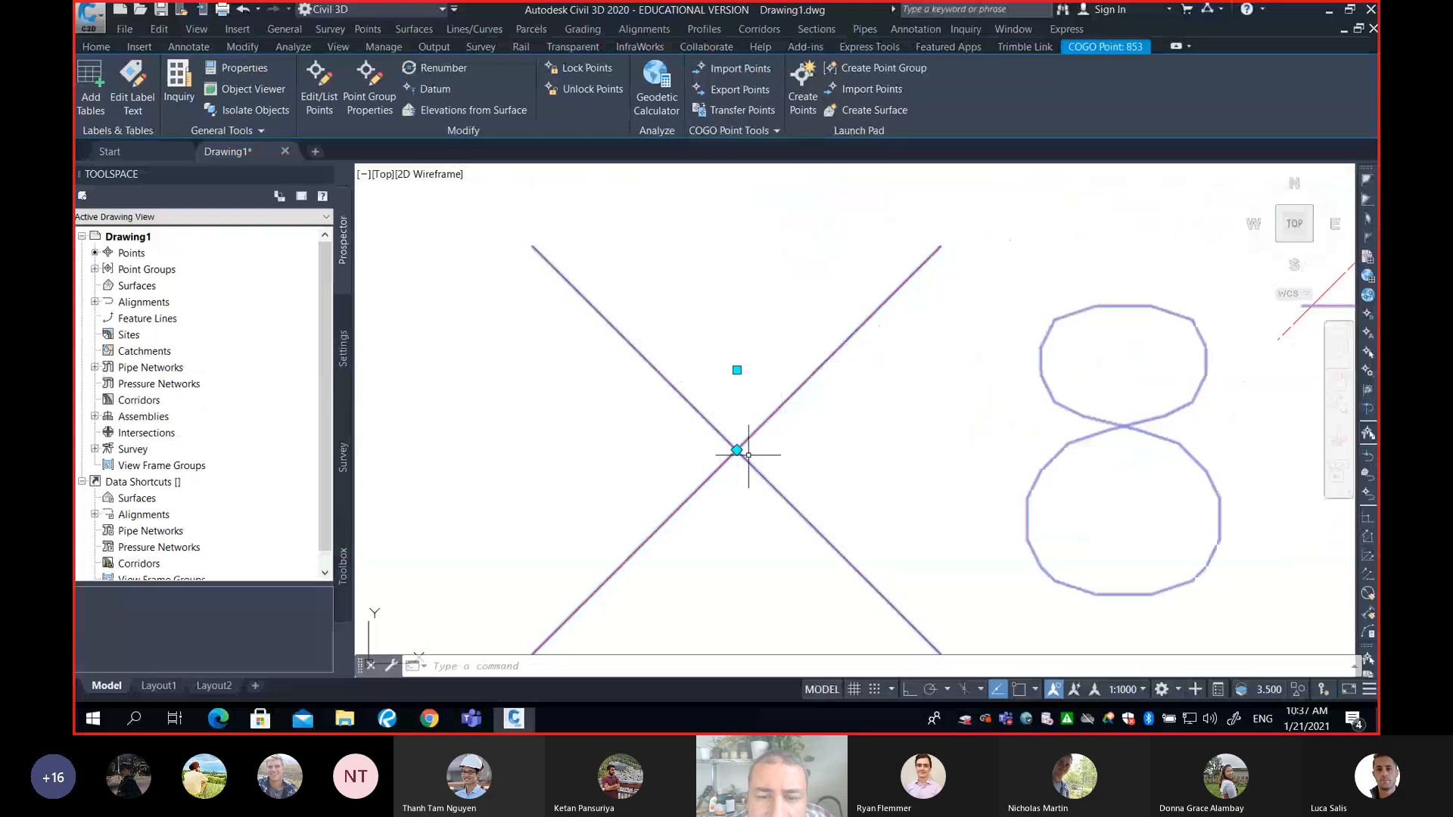
{"action": "scroll", "coordinate": [750, 425], "scroll_direction": "down", "scroll_amount": 4}
{"action": "mouse_move", "coordinate": [745, 435]}
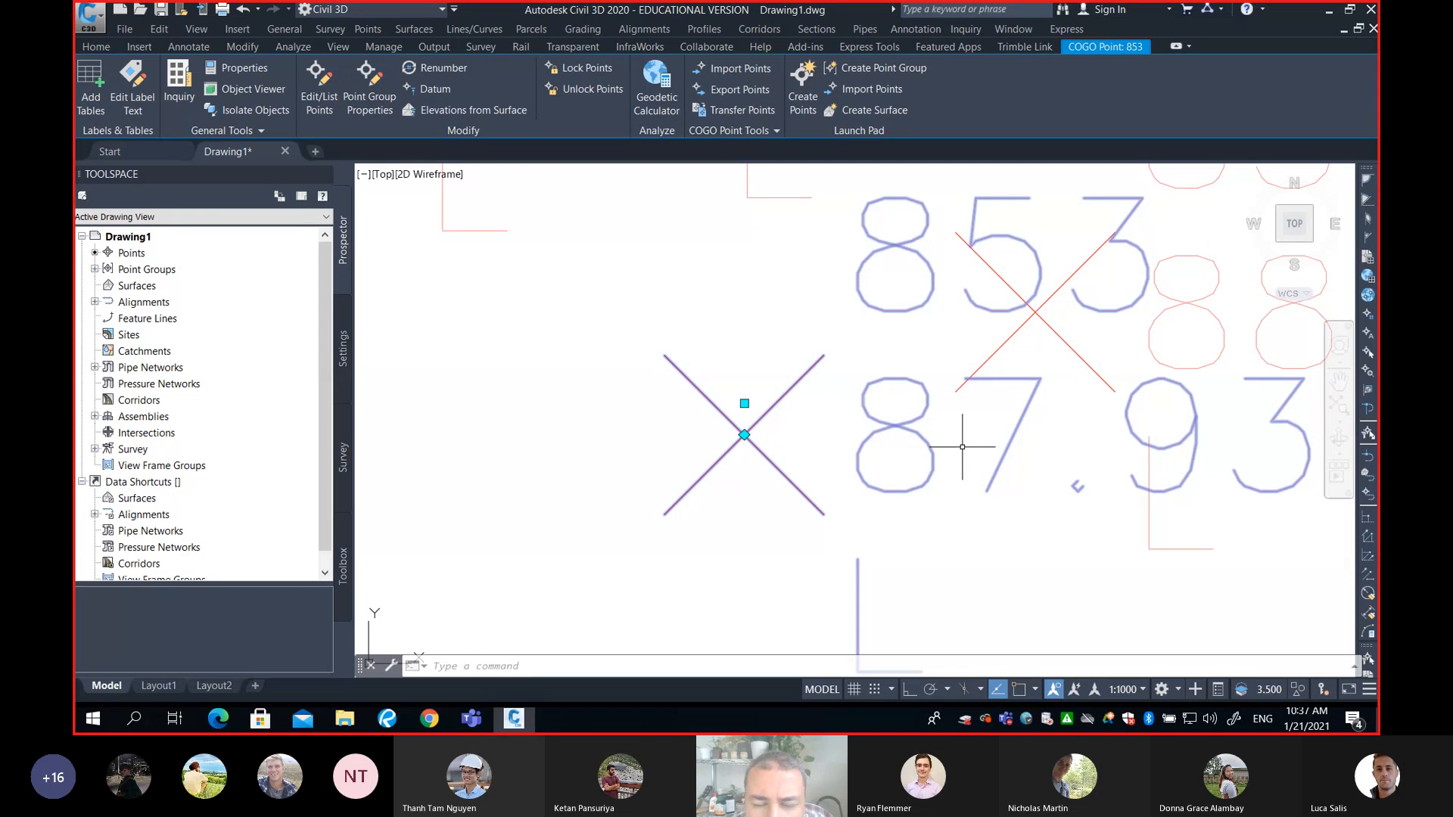
{"action": "scroll", "coordinate": [965, 450], "scroll_direction": "down", "scroll_amount": 2}
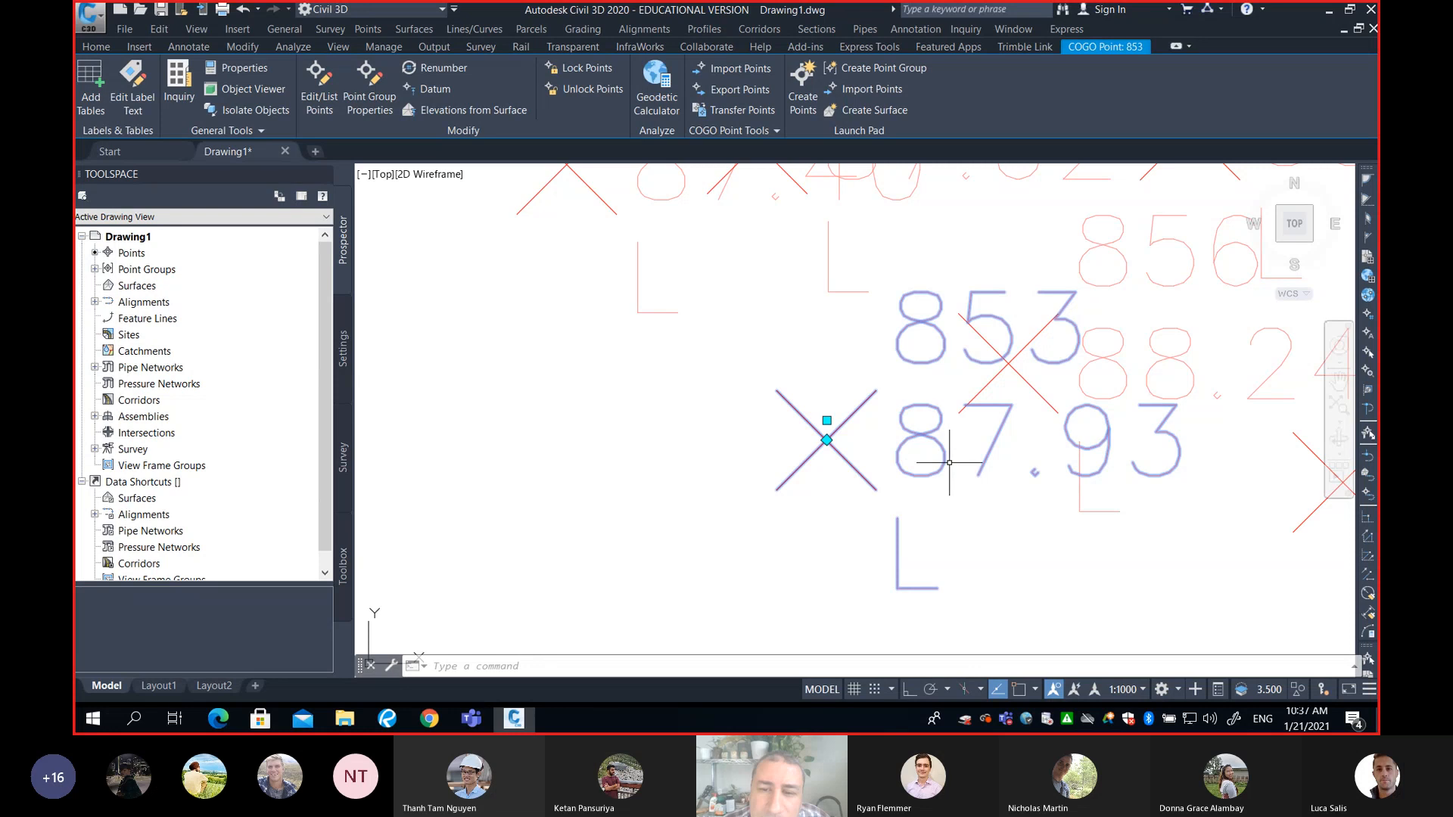
{"action": "scroll", "coordinate": [949, 462], "scroll_direction": "down", "scroll_amount": 2}
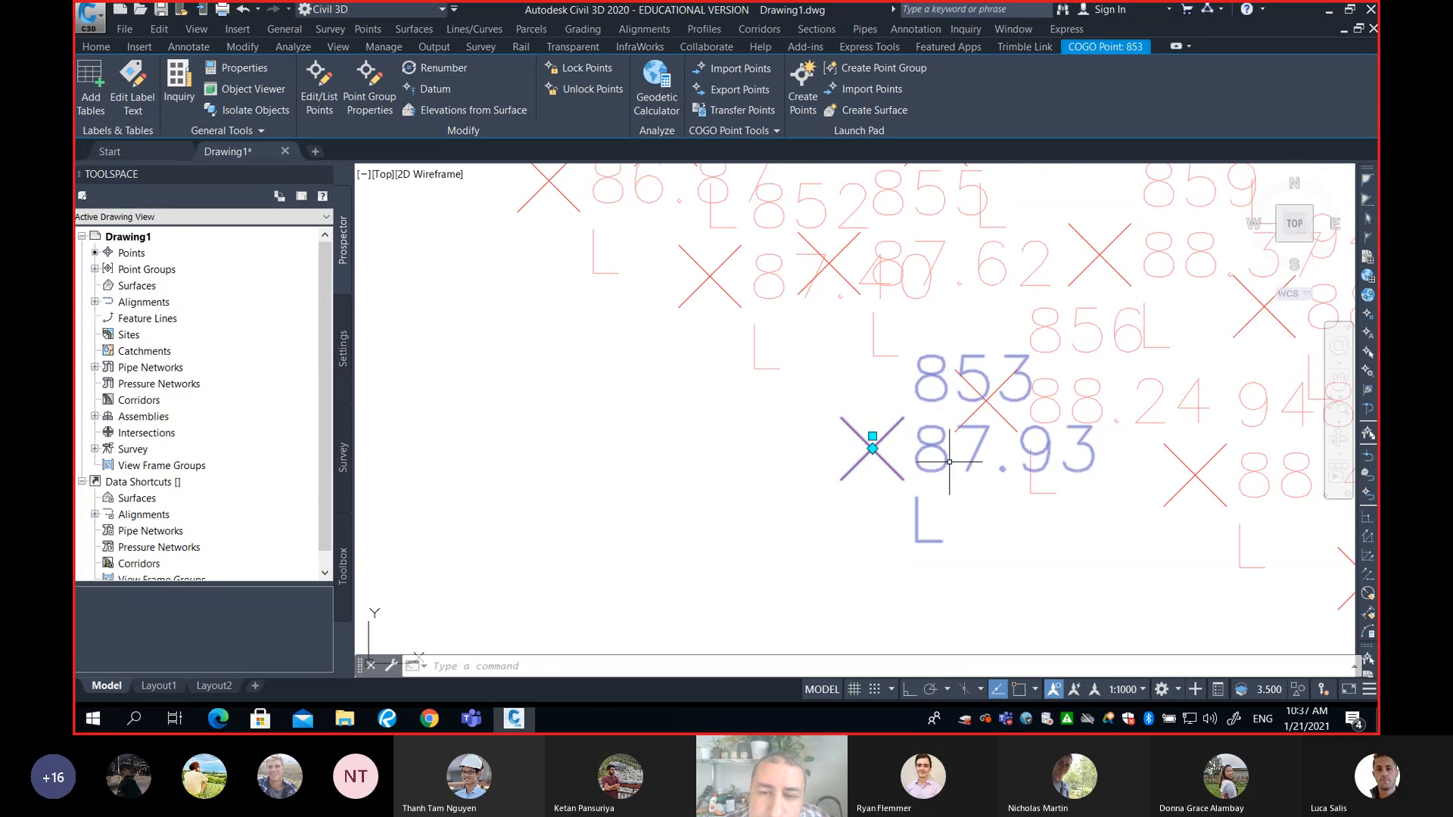
Move point 853's label into open space below its marker so a leader arrow links them, and clear the selection
{"action": "scroll", "coordinate": [949, 462], "scroll_direction": "up", "scroll_amount": 2}
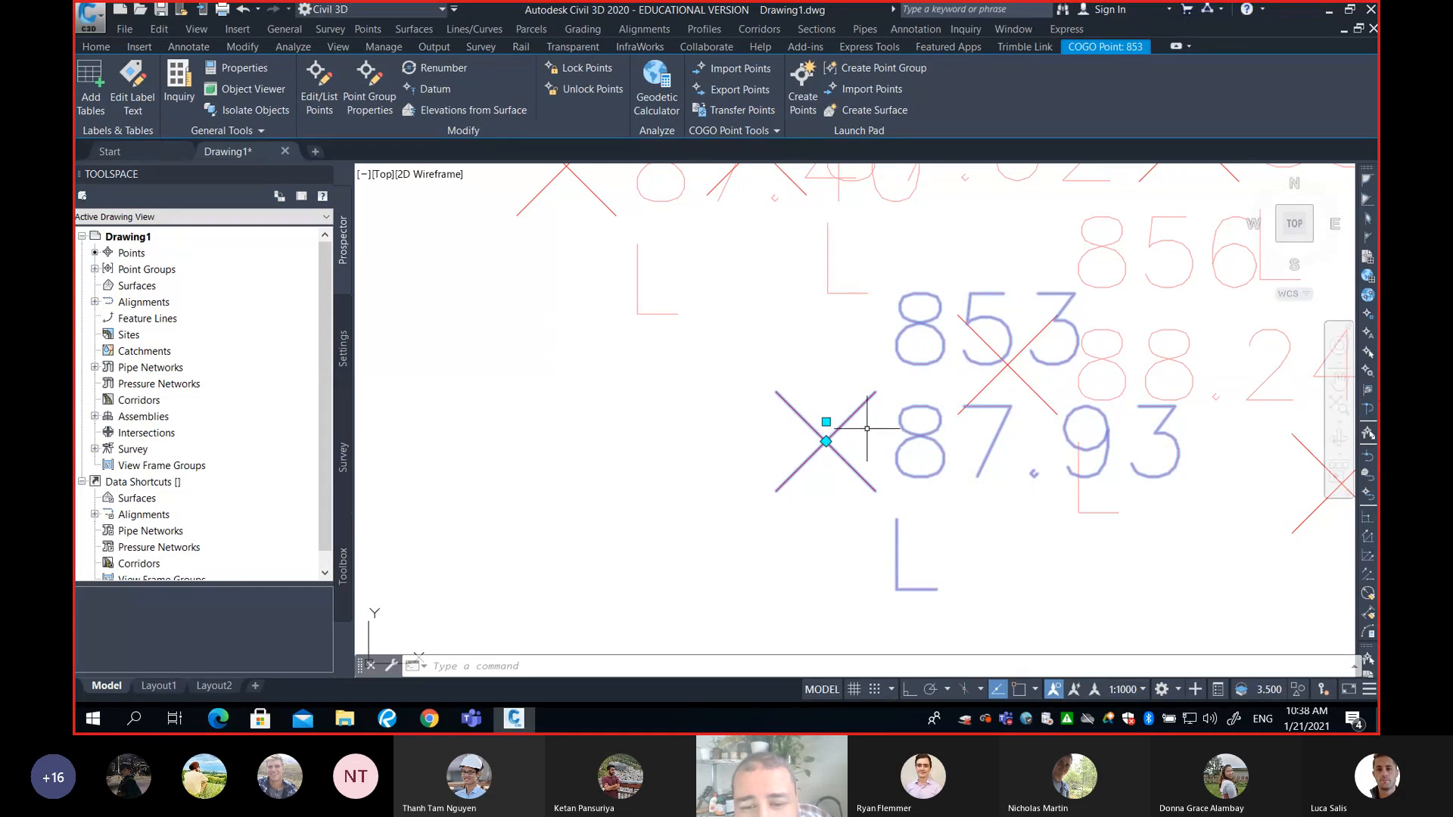
{"action": "left_click", "coordinate": [827, 422]}
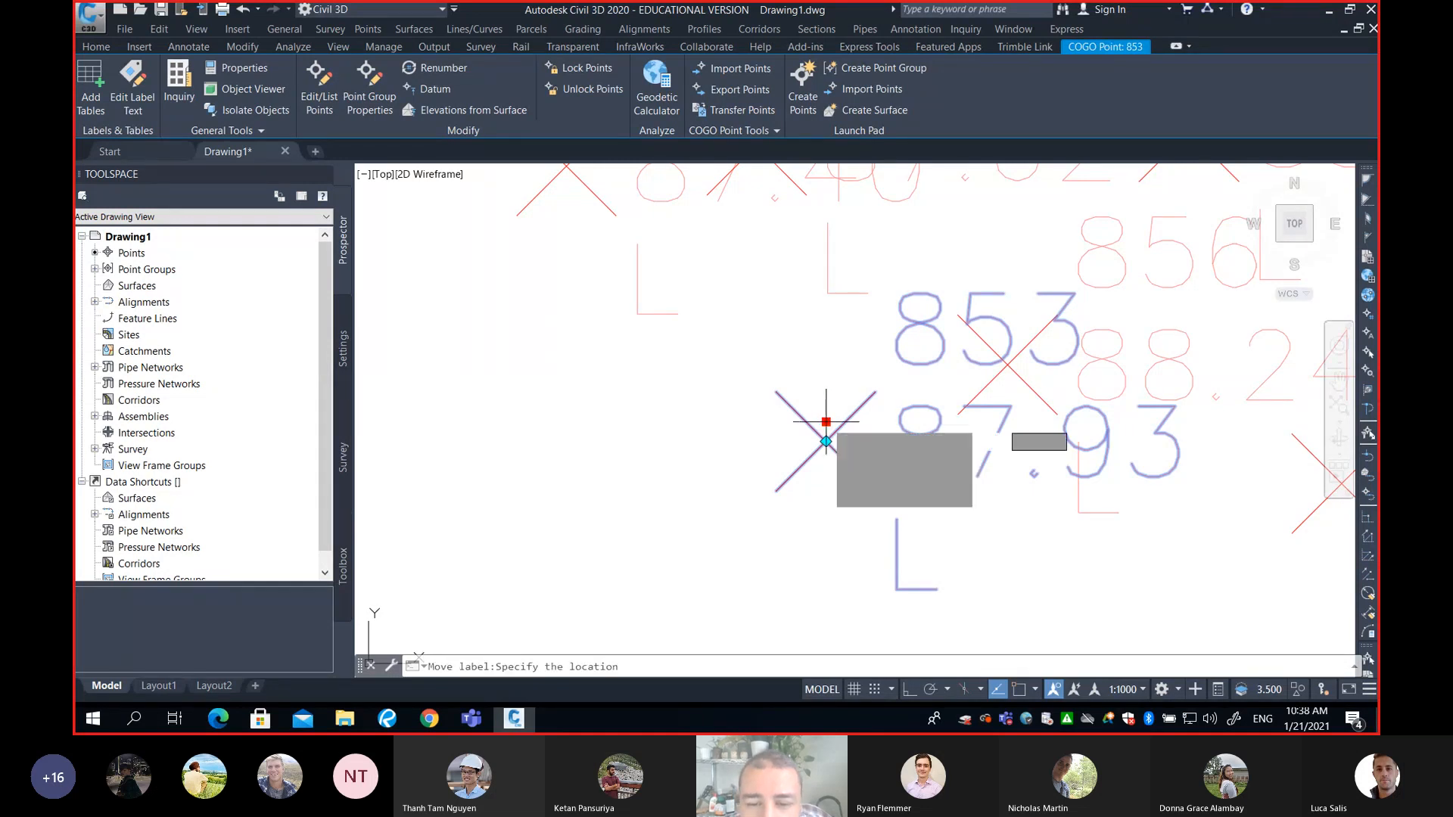
{"action": "scroll", "coordinate": [594, 421], "scroll_direction": "down", "scroll_amount": 2}
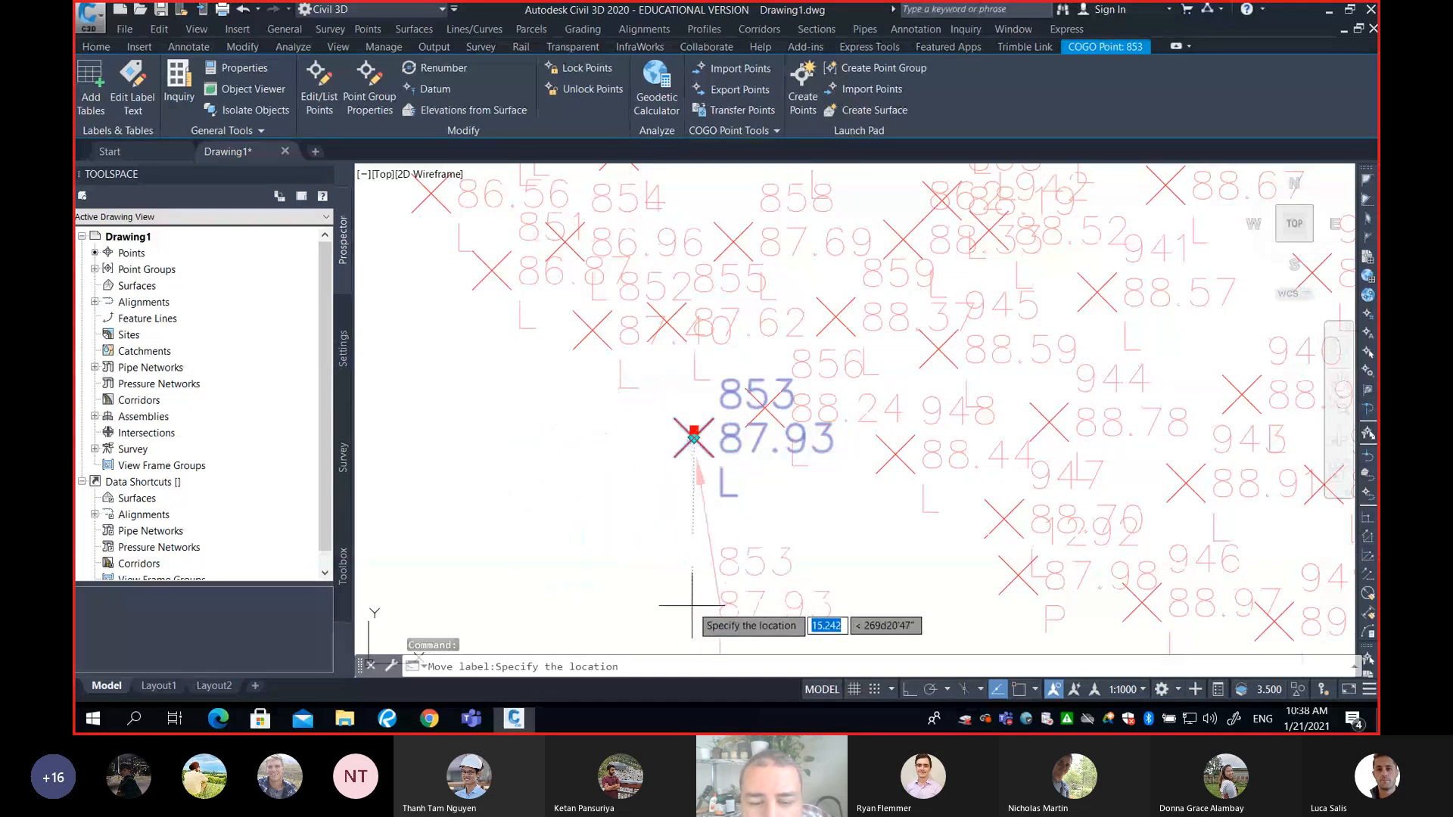
{"action": "left_click", "coordinate": [741, 566]}
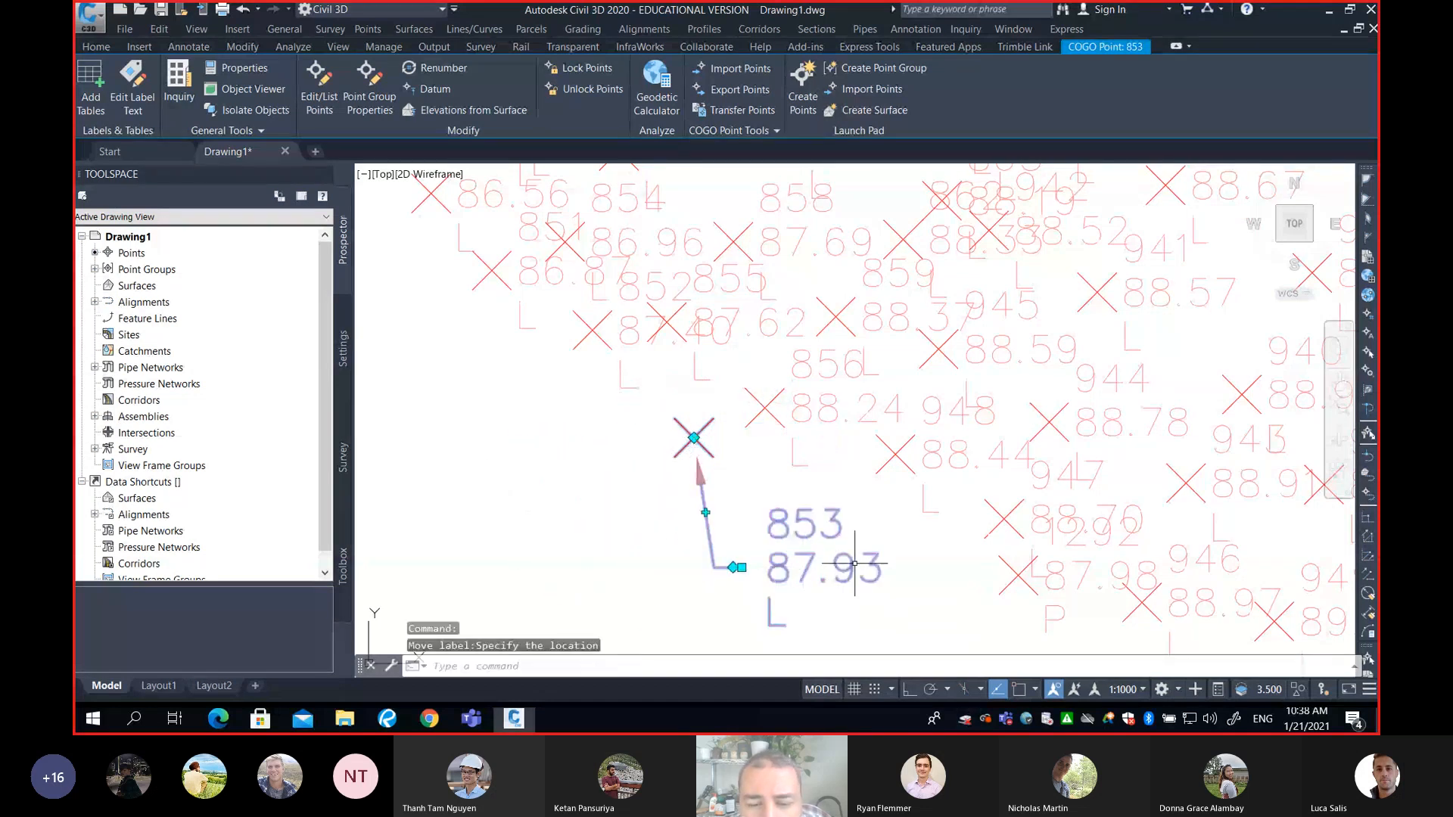
{"action": "scroll", "coordinate": [861, 485], "scroll_direction": "up", "scroll_amount": 3}
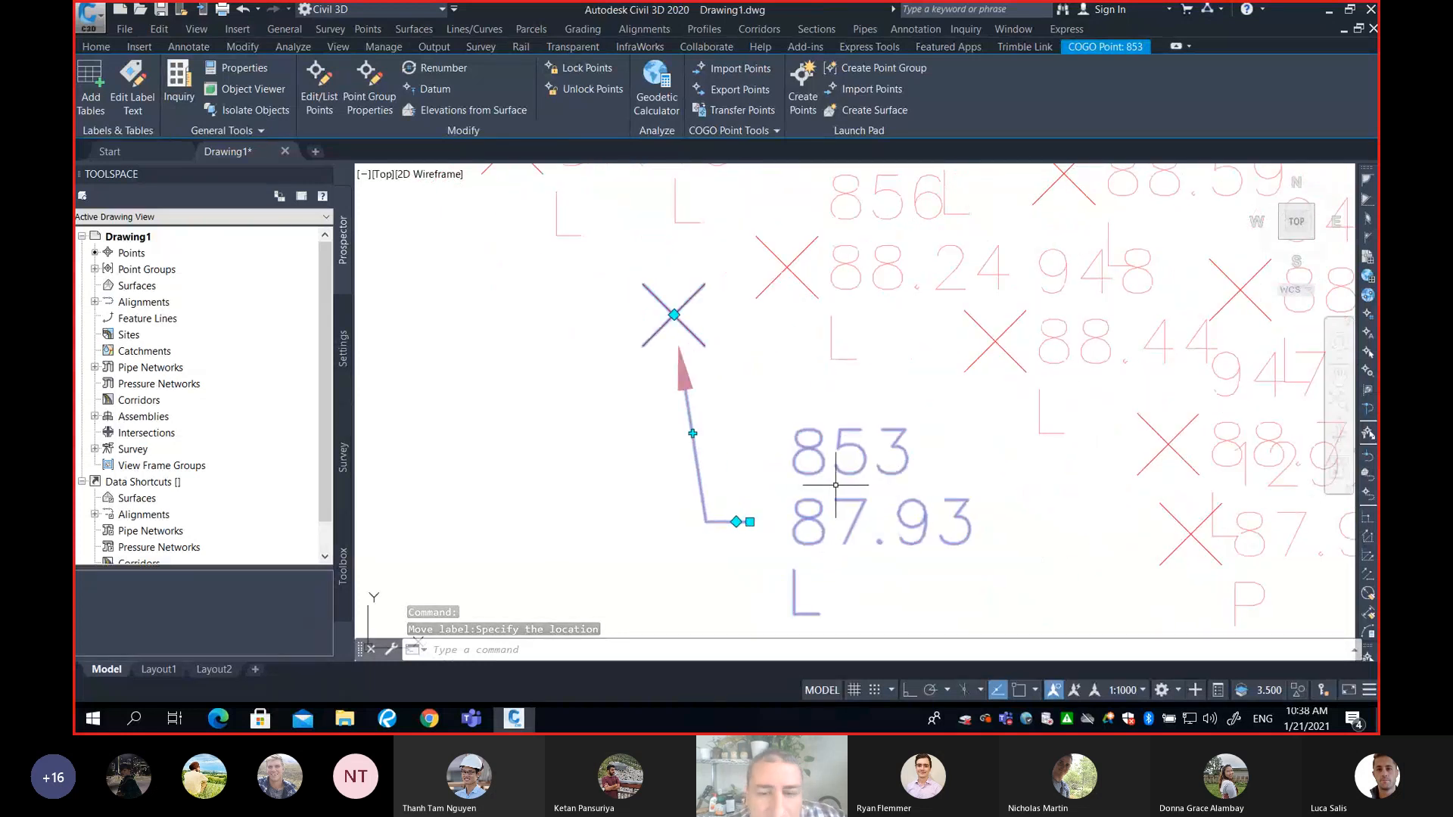
{"action": "key", "text": "Escape"}
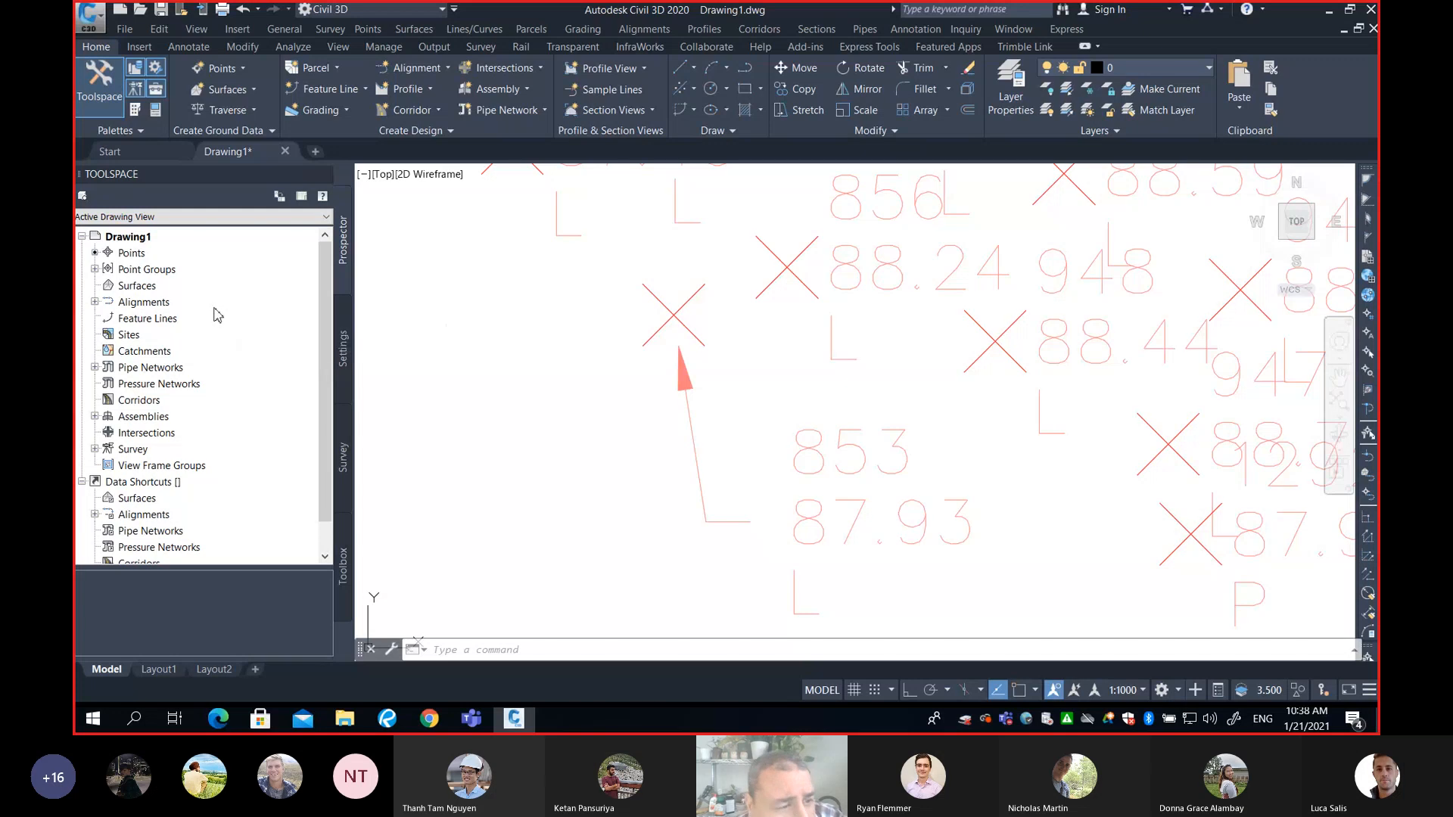
Look through the drawing's object collections one by one, from Points and Point Groups down to Corridors and Assemblies
{"action": "left_click", "coordinate": [132, 258]}
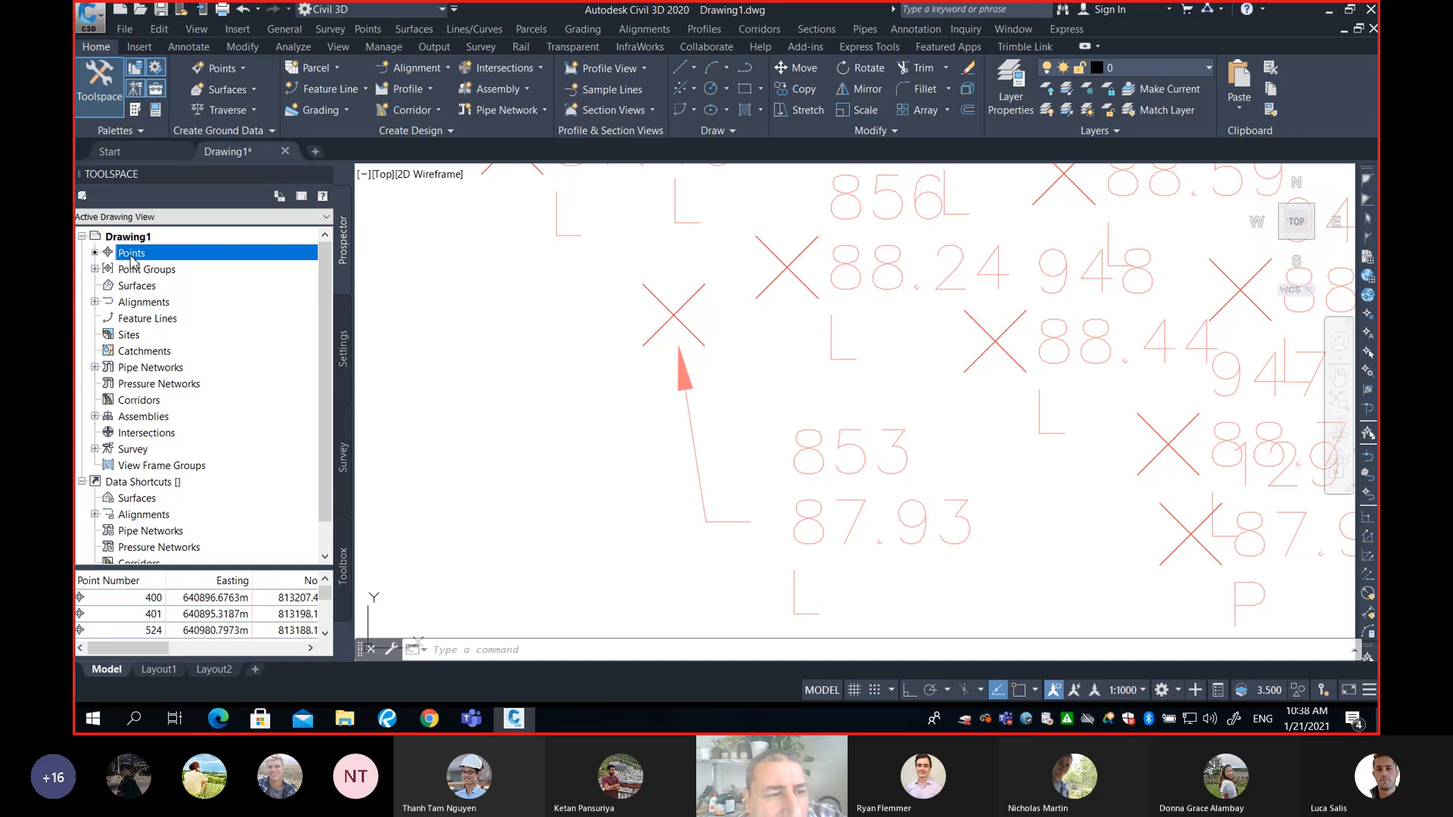
{"action": "left_click", "coordinate": [137, 273]}
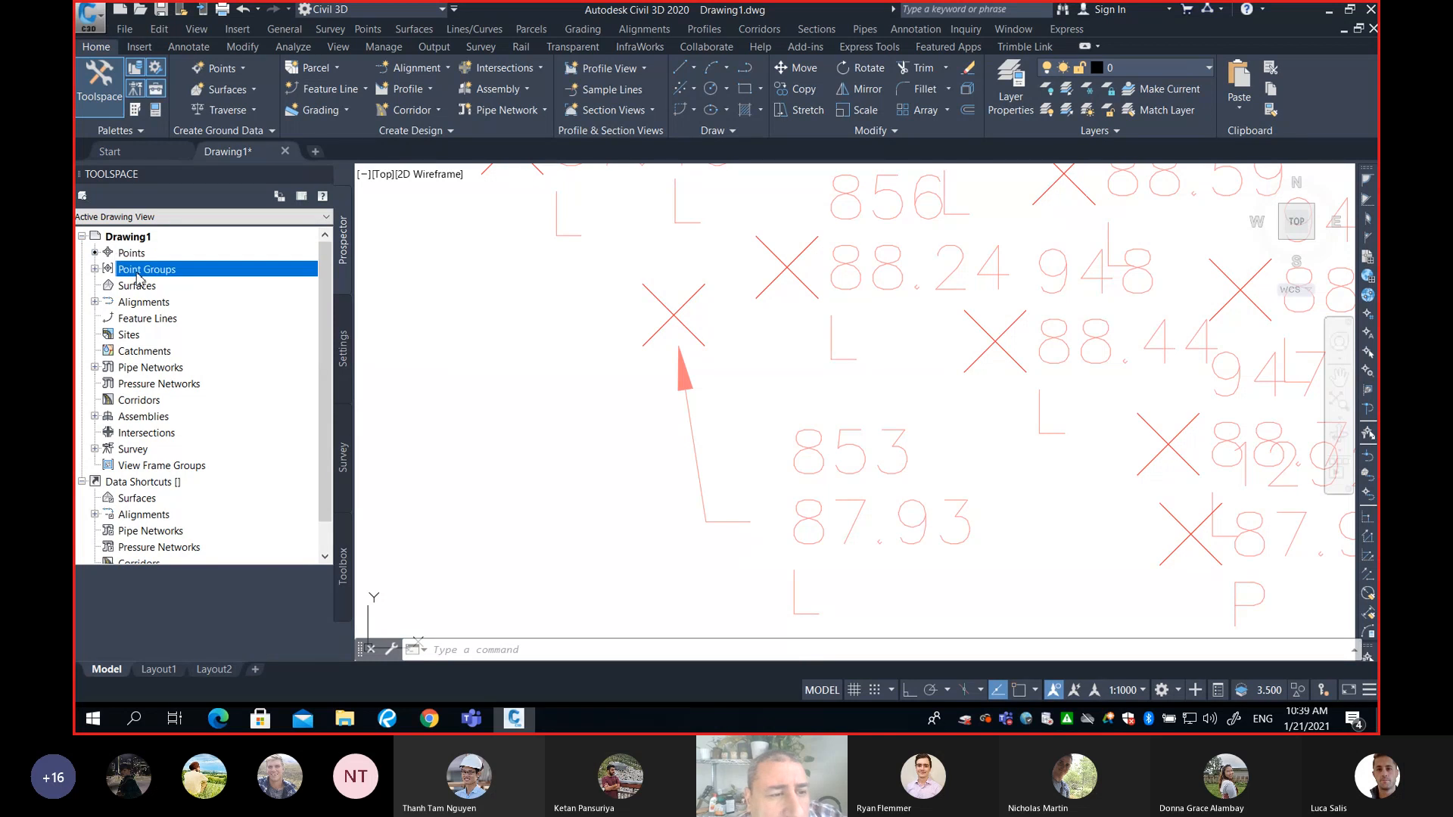
{"action": "left_click", "coordinate": [137, 288]}
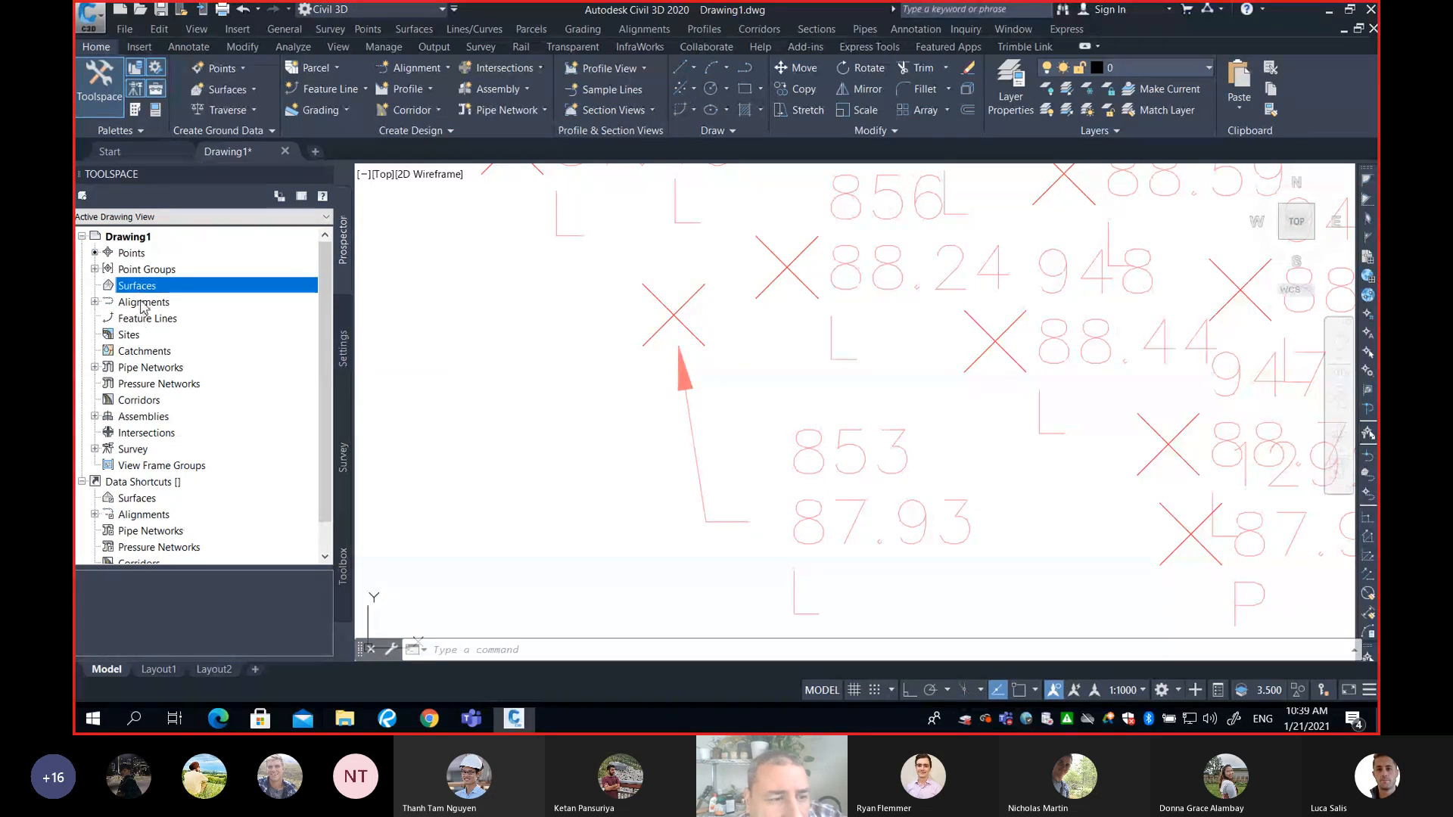
{"action": "left_click", "coordinate": [143, 305]}
{"action": "left_click", "coordinate": [144, 321]}
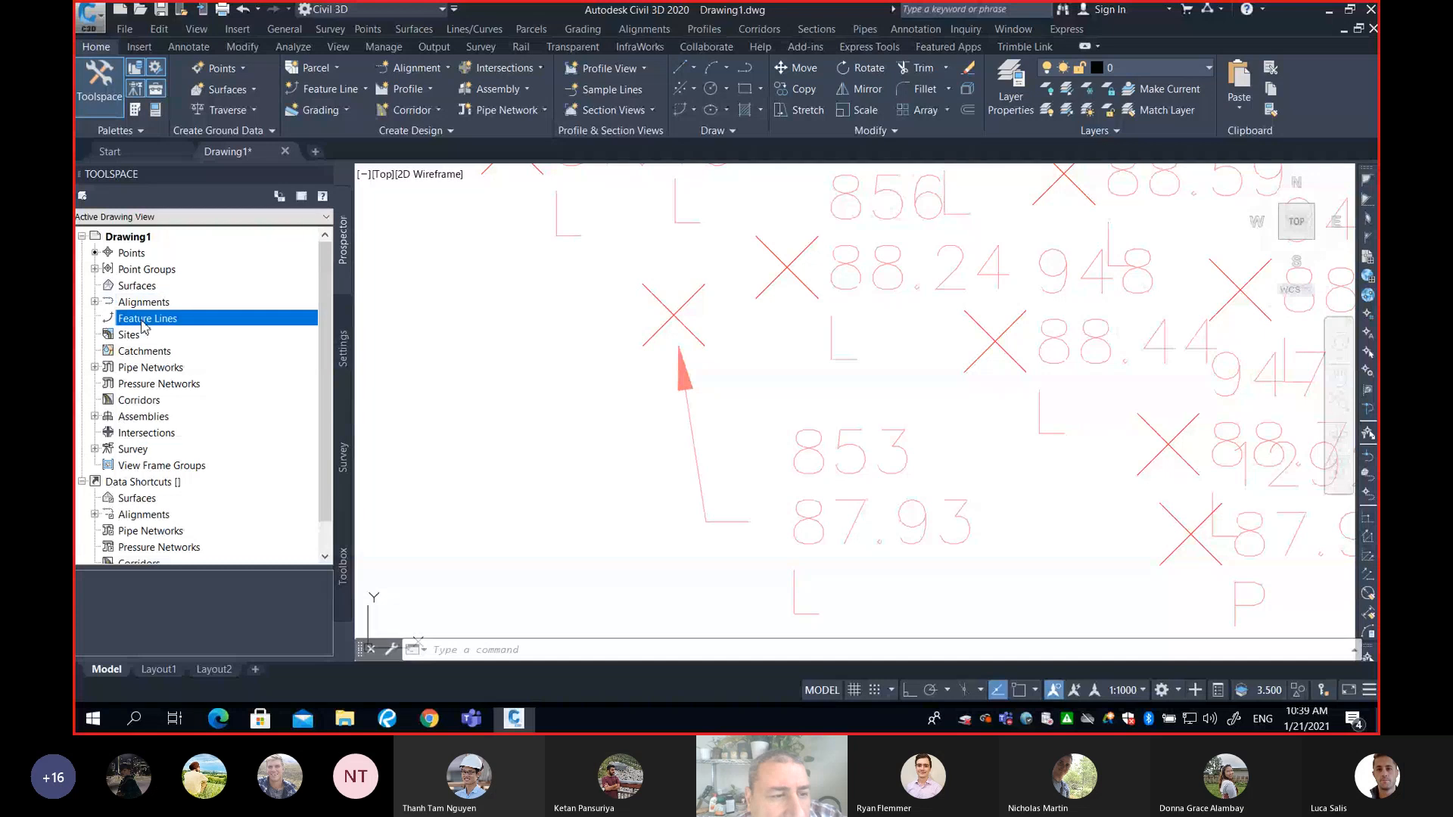
{"action": "left_click", "coordinate": [141, 341]}
{"action": "left_click", "coordinate": [143, 355]}
{"action": "left_click", "coordinate": [147, 369]}
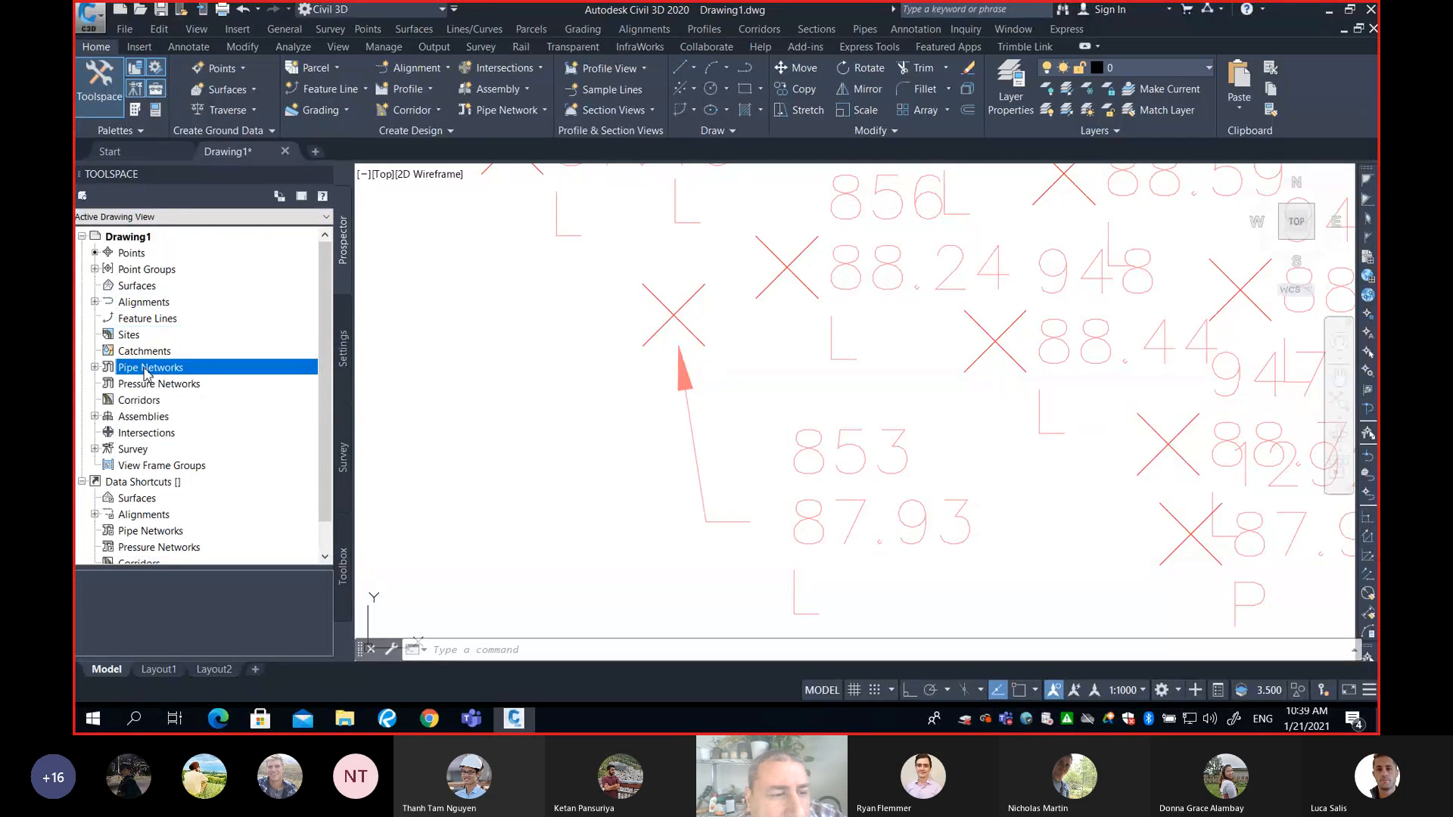
{"action": "left_click", "coordinate": [145, 403]}
{"action": "left_click", "coordinate": [150, 419]}
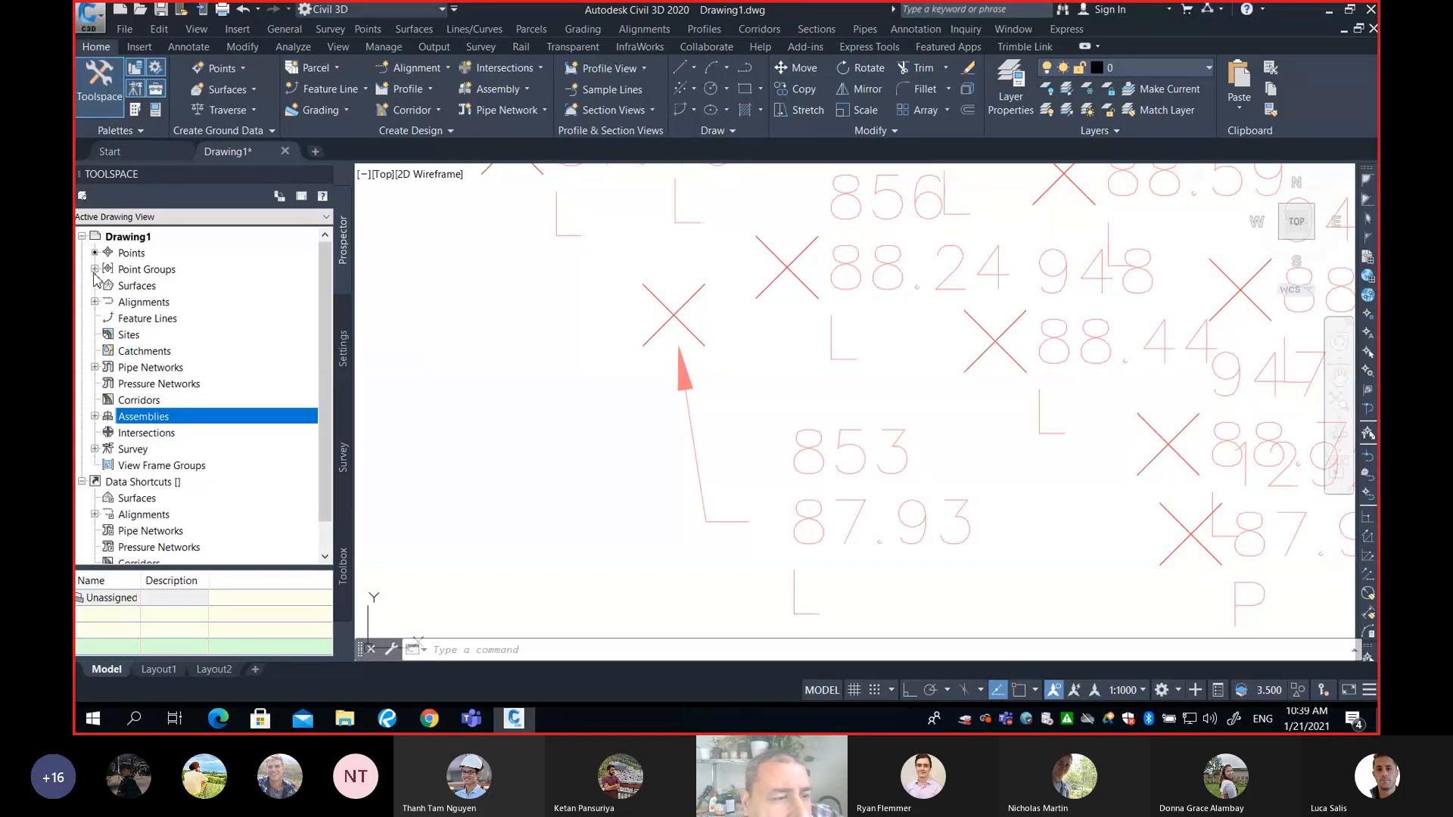
Expand the Point Groups collection and widen the Toolspace by about a third so the group names and their properties fit
{"action": "left_click", "coordinate": [145, 271]}
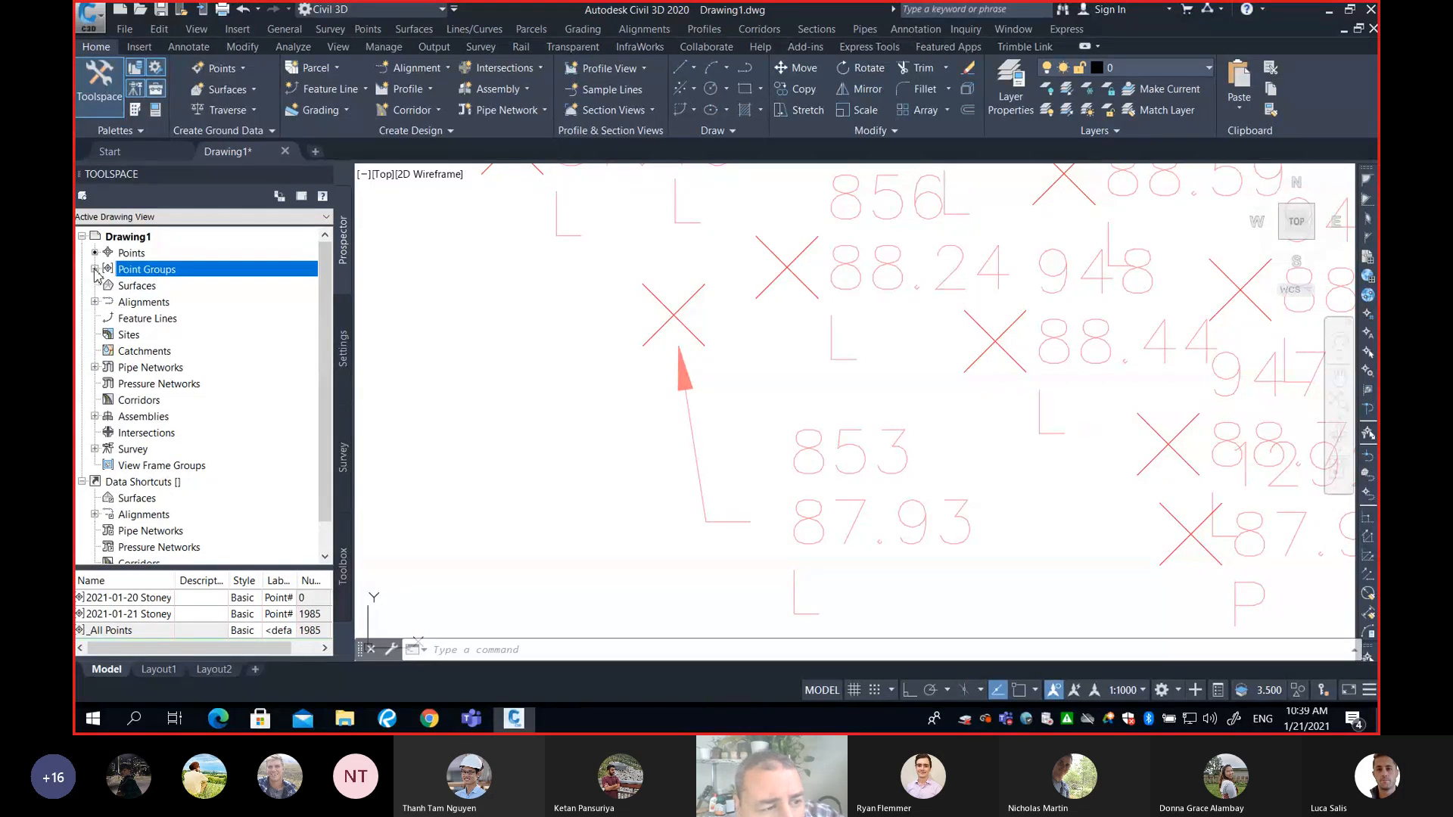
{"action": "left_click", "coordinate": [94, 269]}
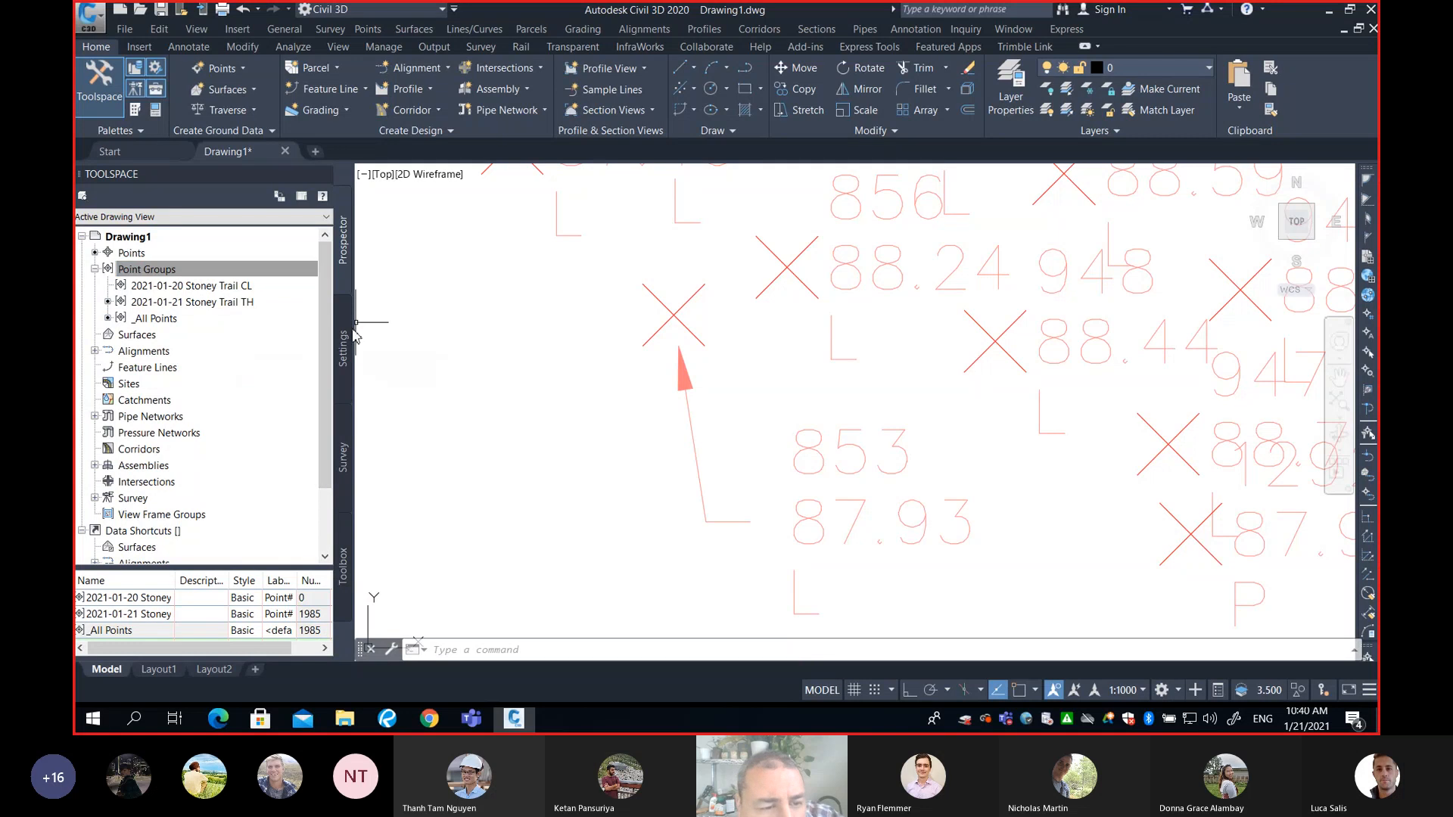
{"action": "left_click_drag", "start_coordinate": [353, 331], "coordinate": [465, 330]}
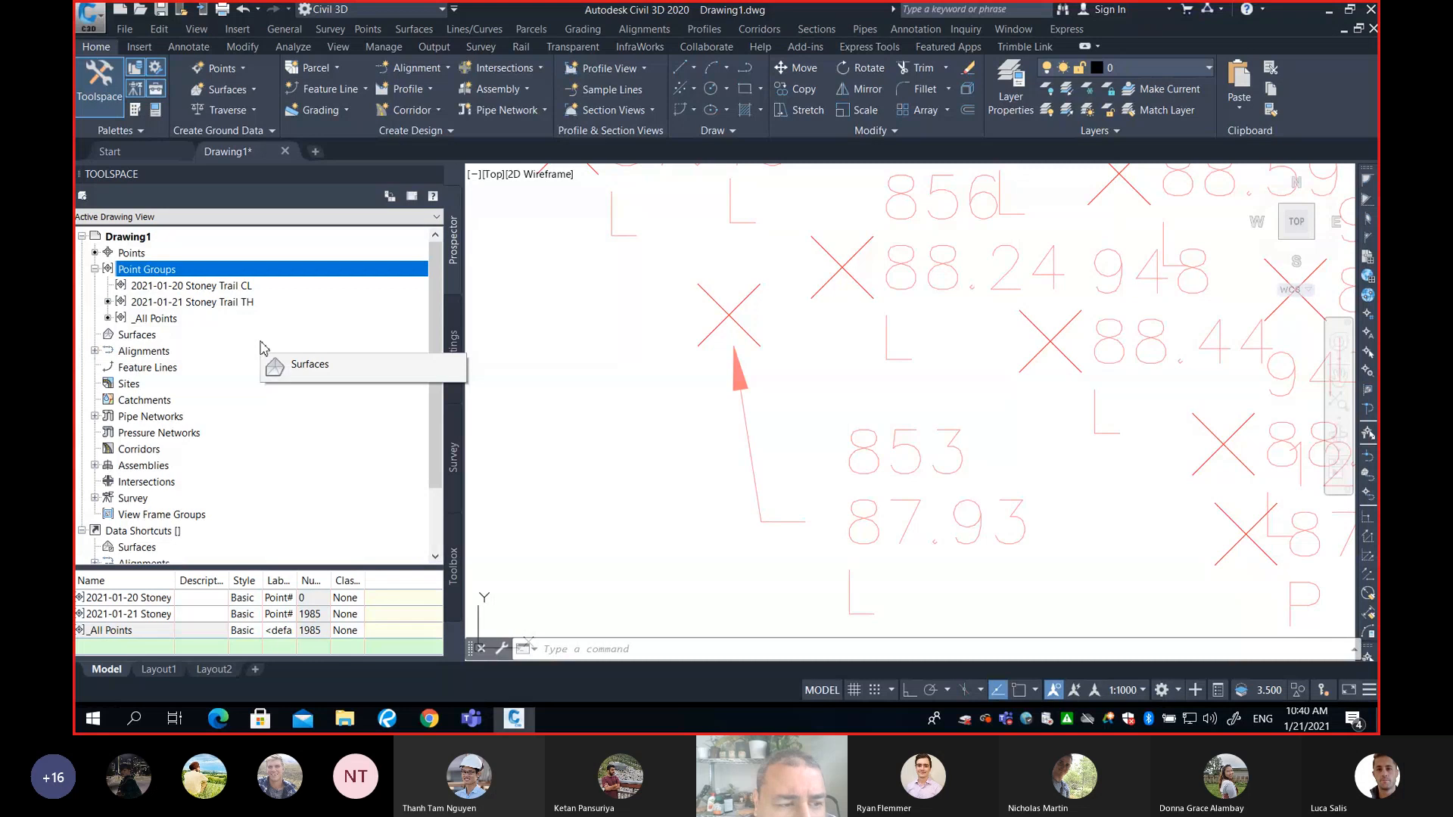
Compare which points belong to the groups 2021-01-20 Stoney Trail CL, 2021-01-21 Stoney Trail TH and _All Points
{"action": "left_click", "coordinate": [235, 287]}
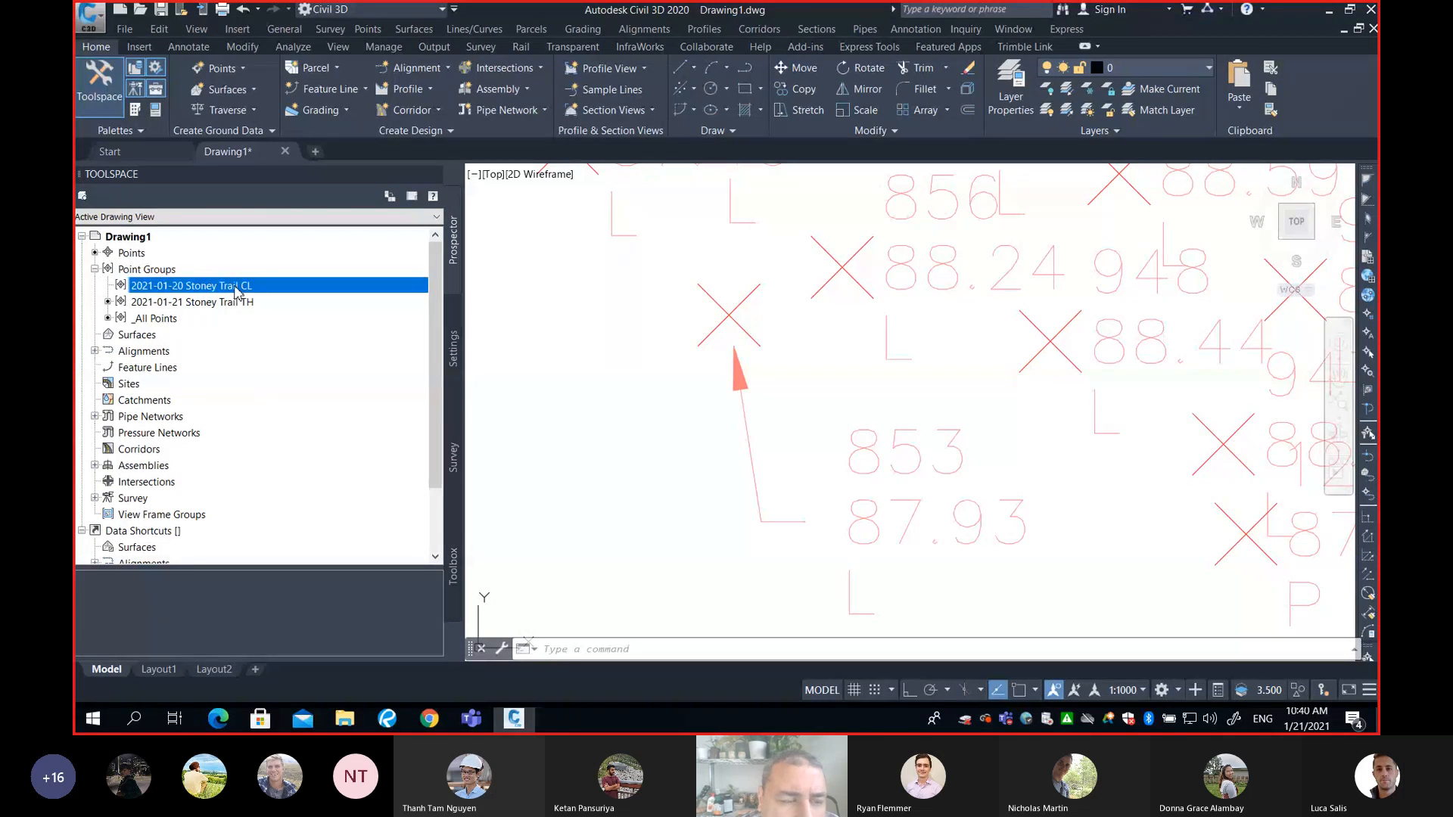
{"action": "left_click", "coordinate": [240, 302]}
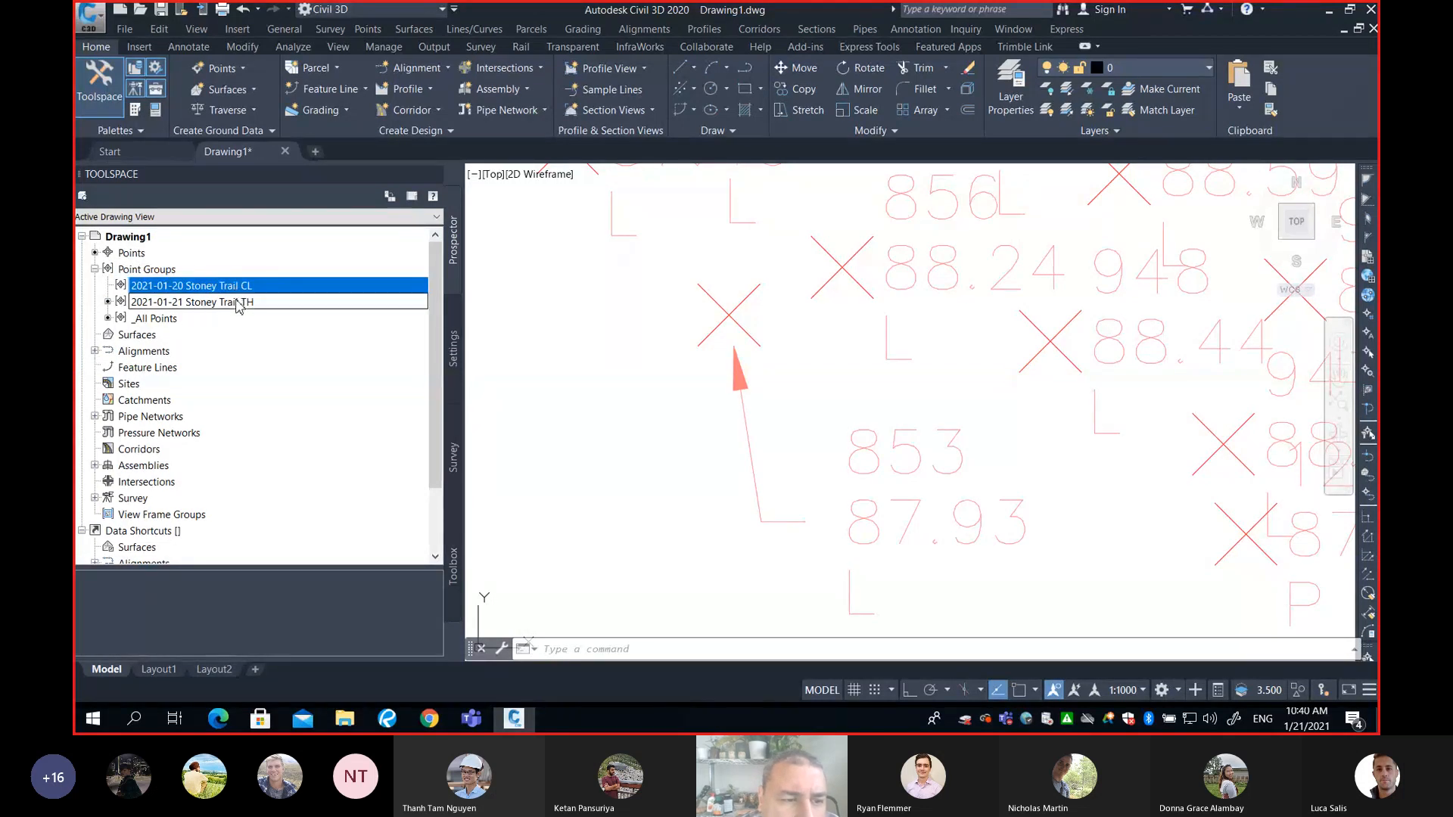
{"action": "left_click", "coordinate": [167, 322]}
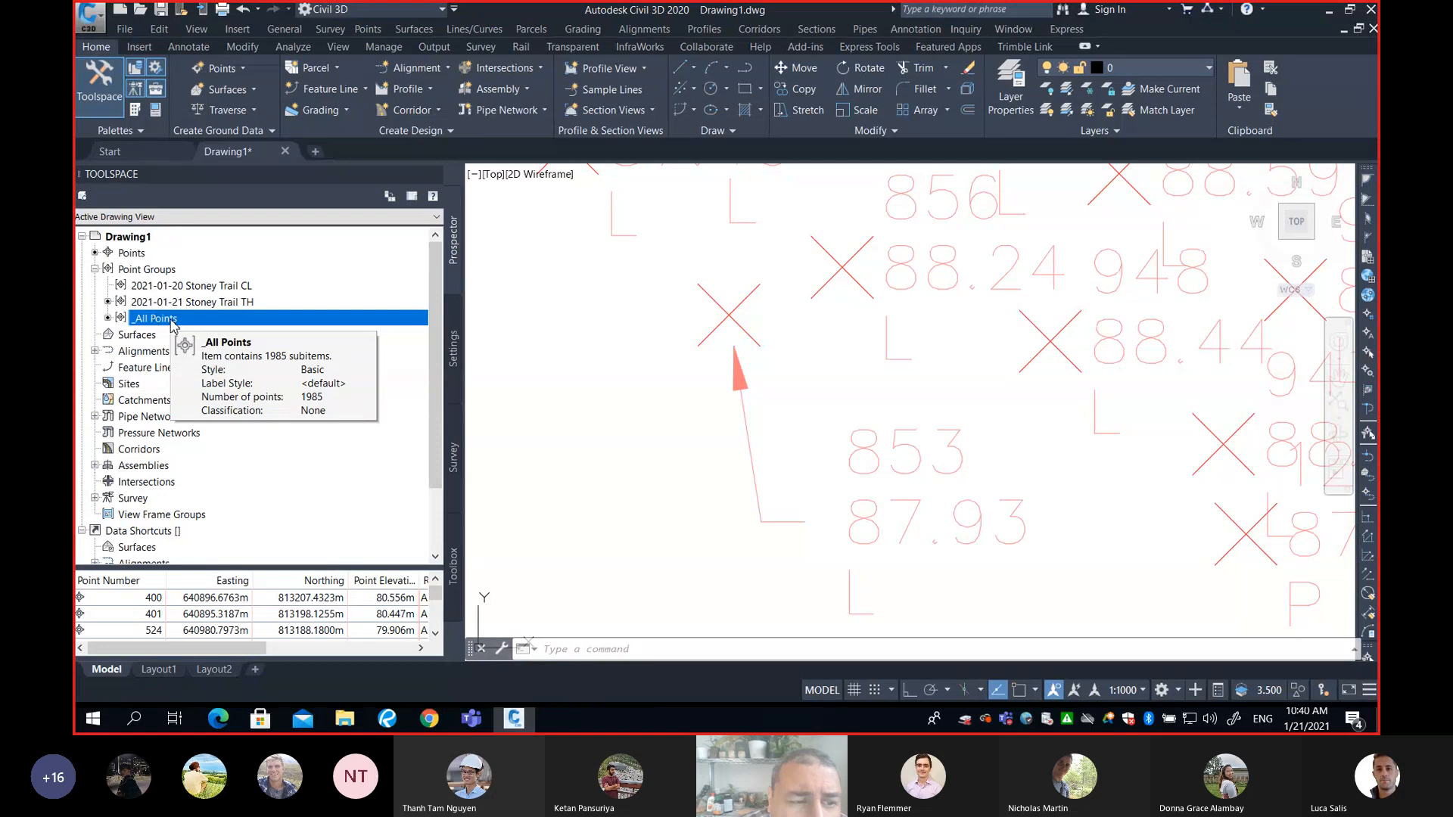
{"action": "left_click", "coordinate": [222, 288]}
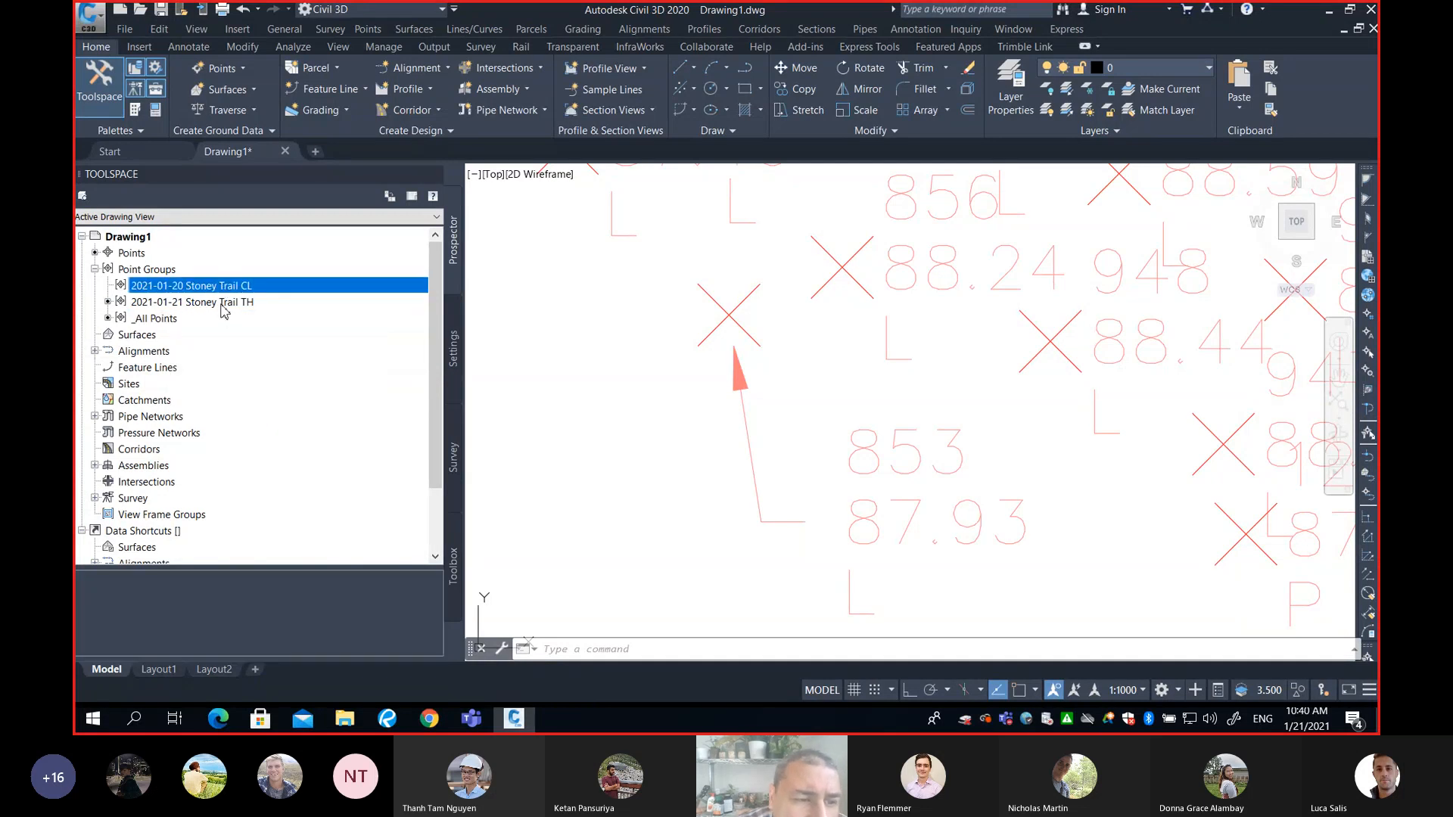
{"action": "left_click", "coordinate": [223, 305]}
{"action": "left_click", "coordinate": [165, 323]}
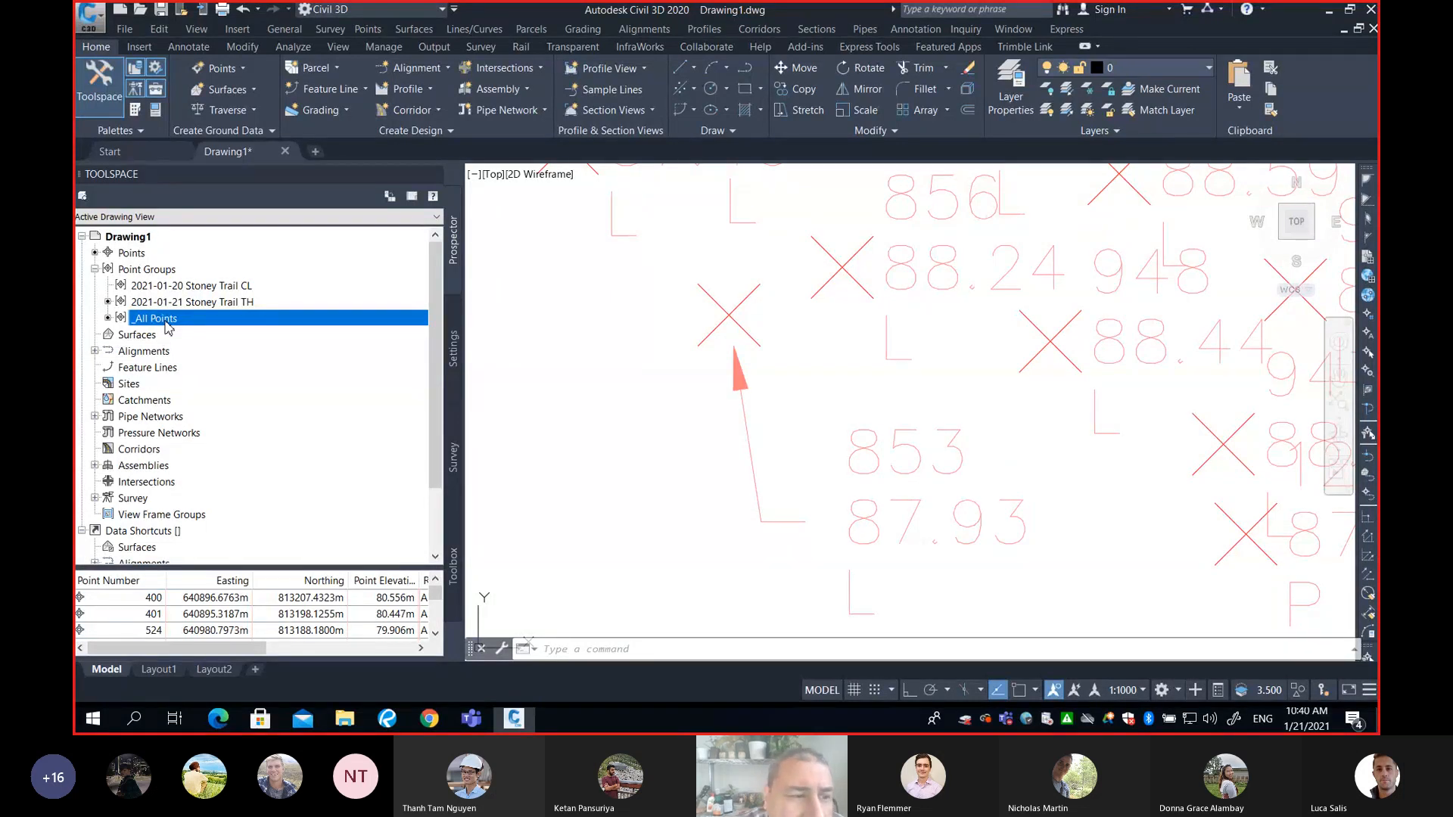
{"action": "left_click", "coordinate": [227, 288]}
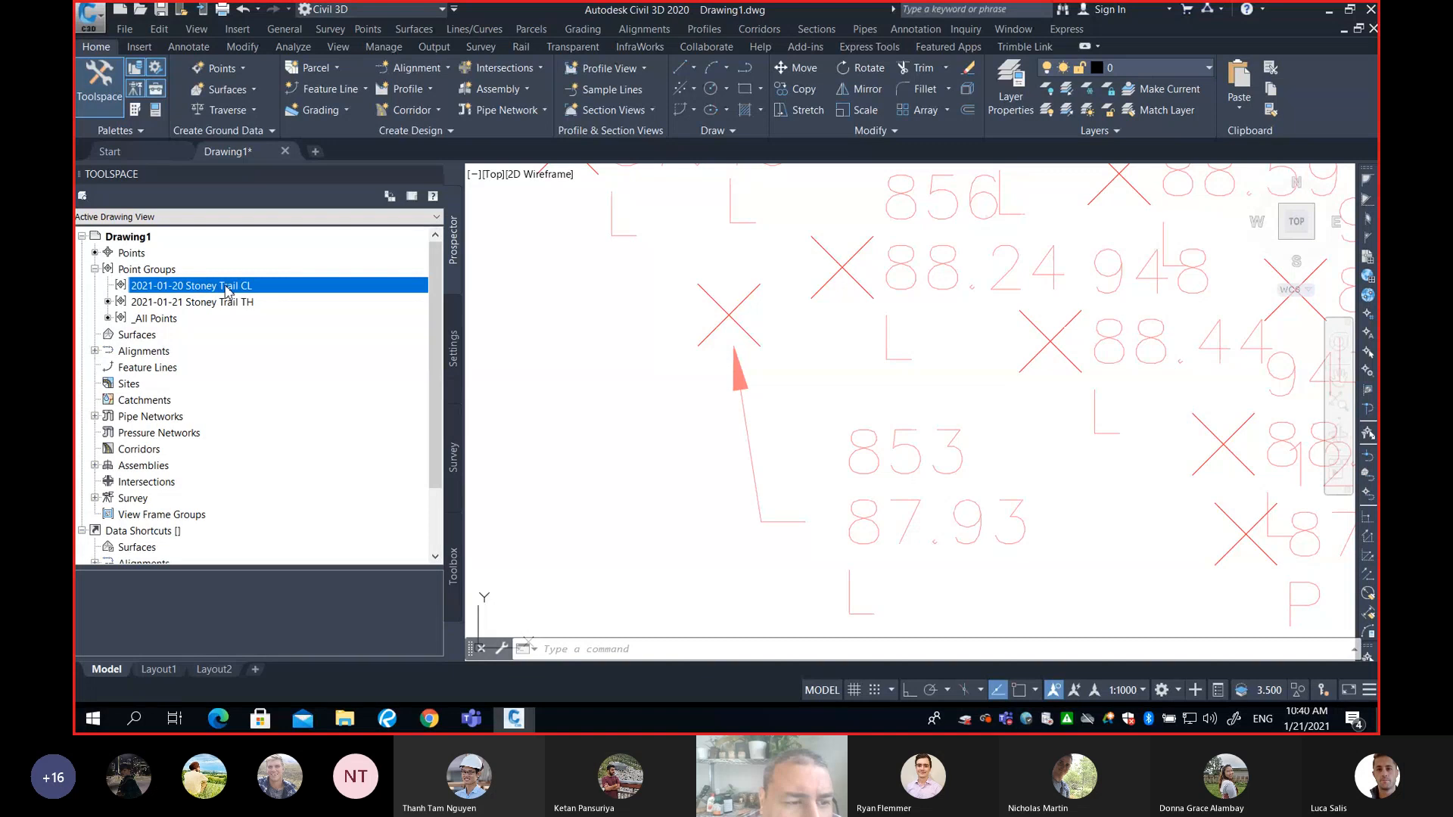
{"action": "left_click", "coordinate": [231, 303]}
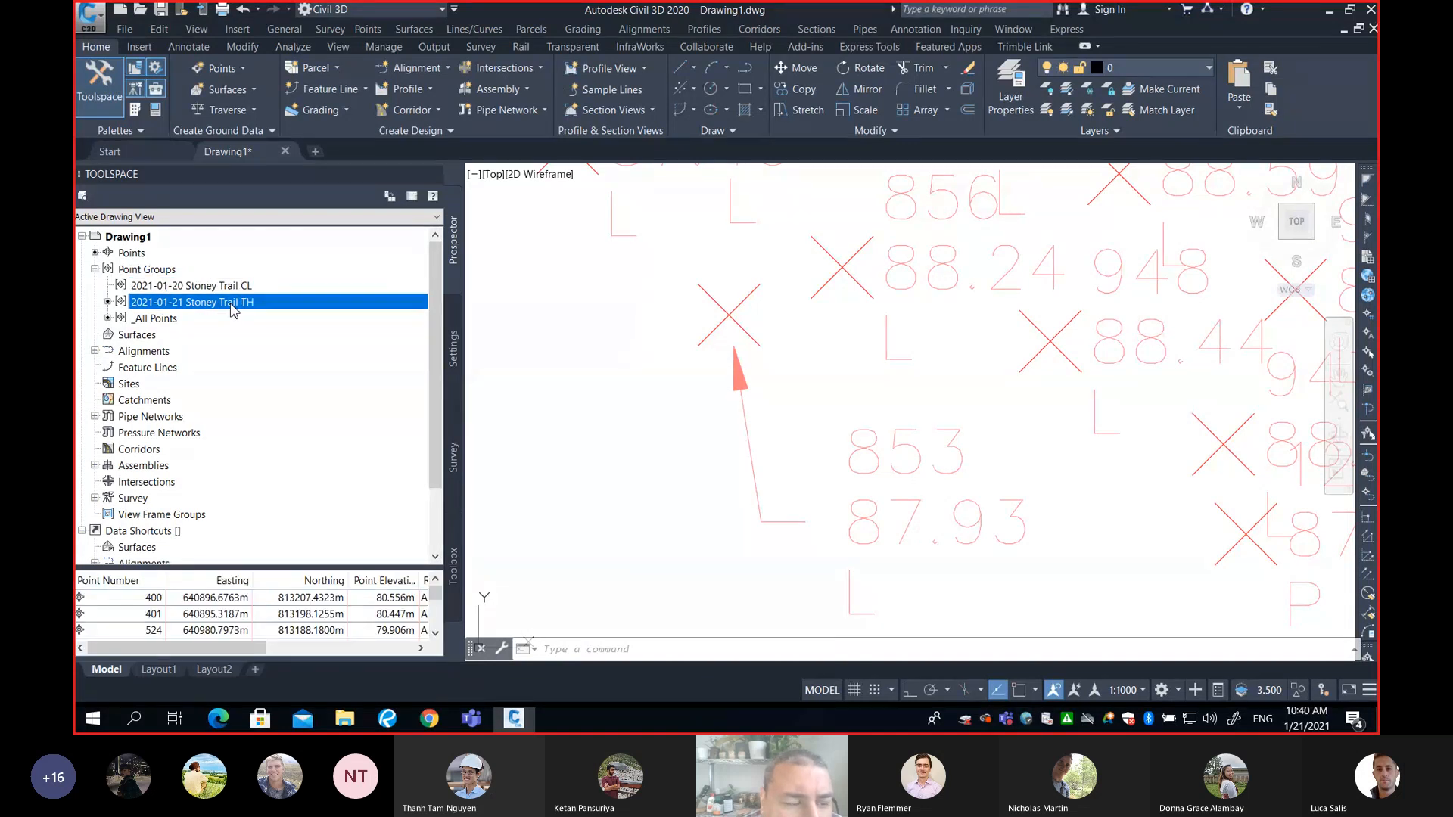
{"action": "left_click", "coordinate": [159, 318]}
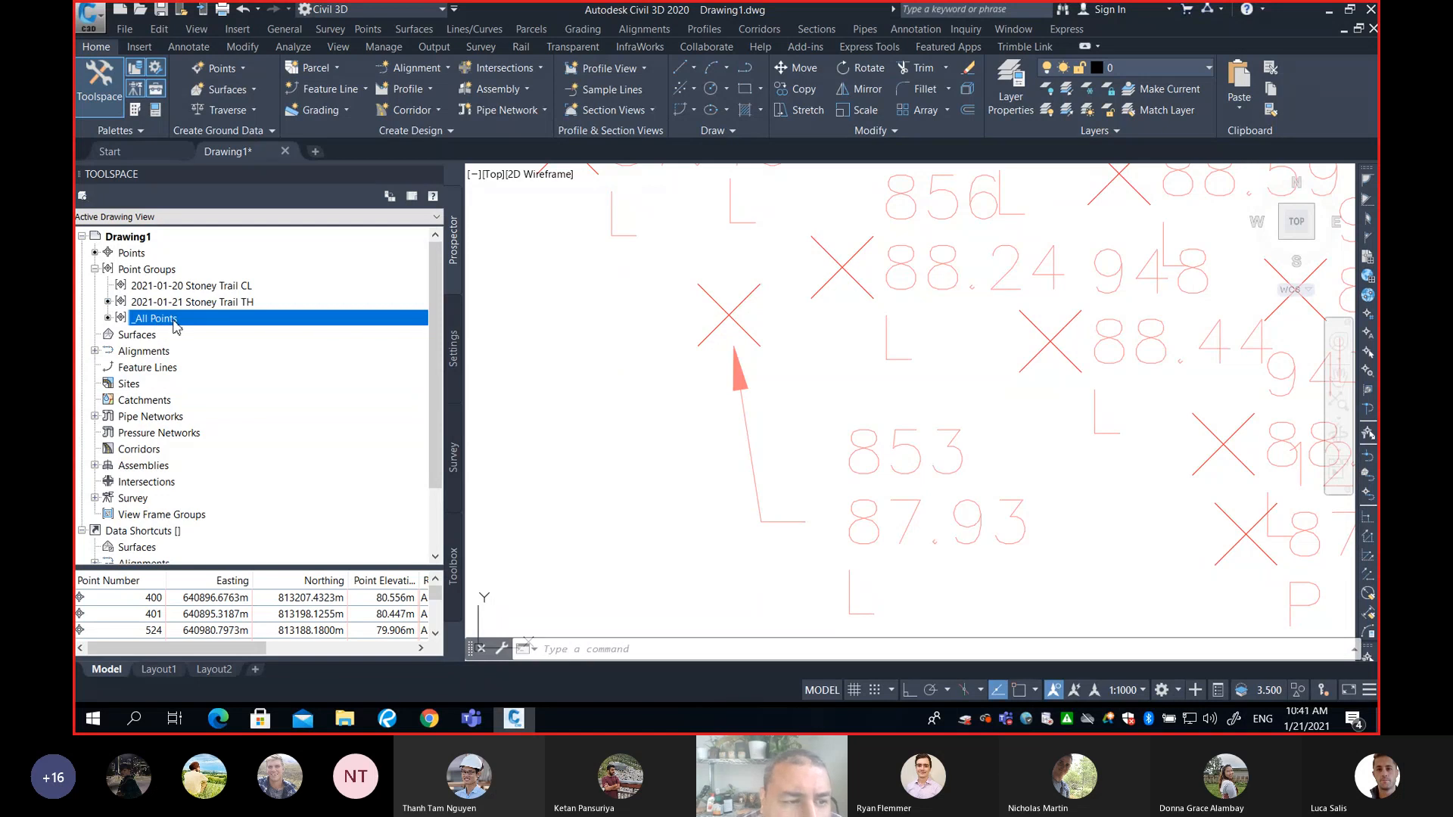
{"action": "left_click", "coordinate": [219, 292]}
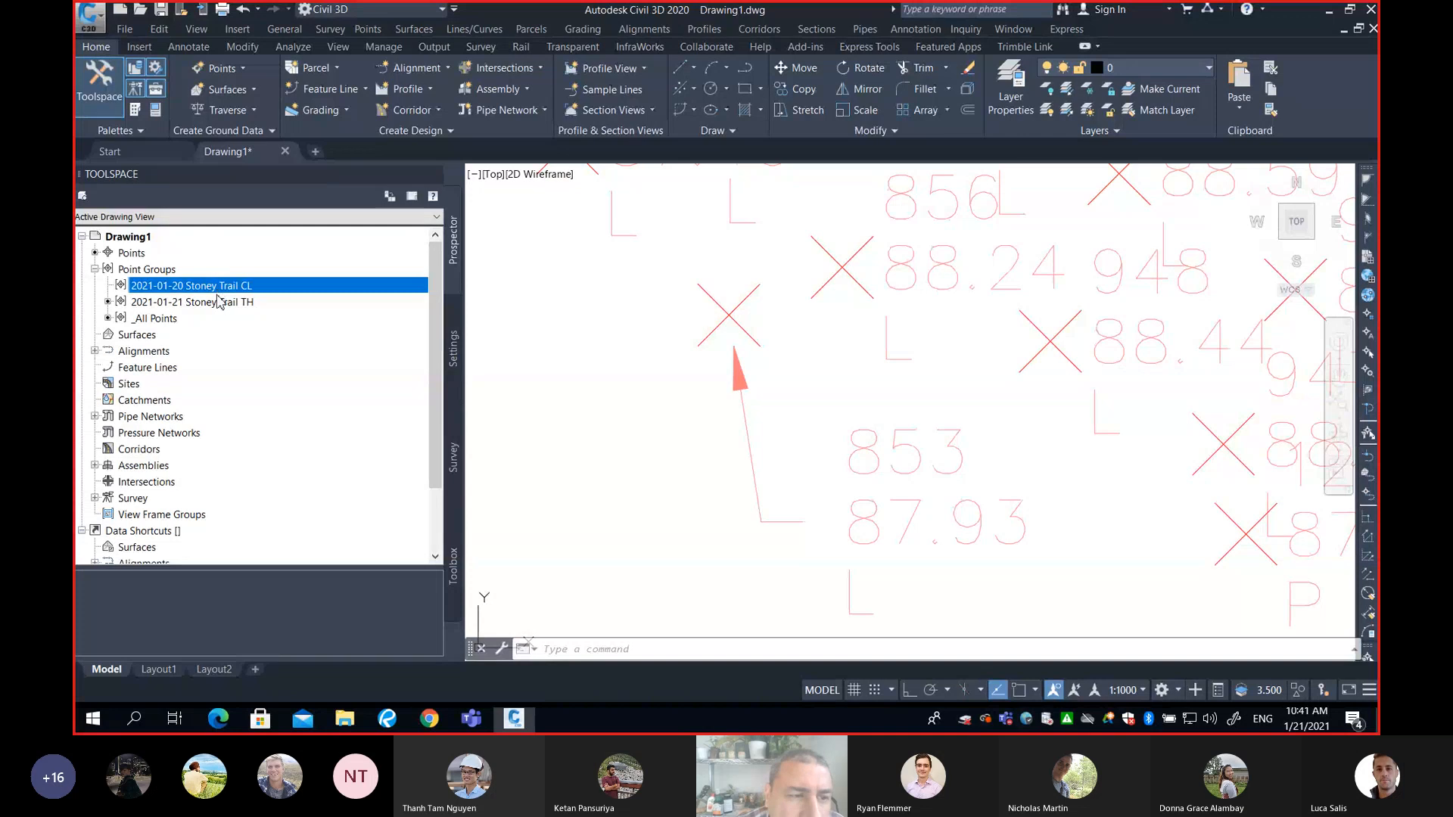
{"action": "left_click", "coordinate": [218, 304]}
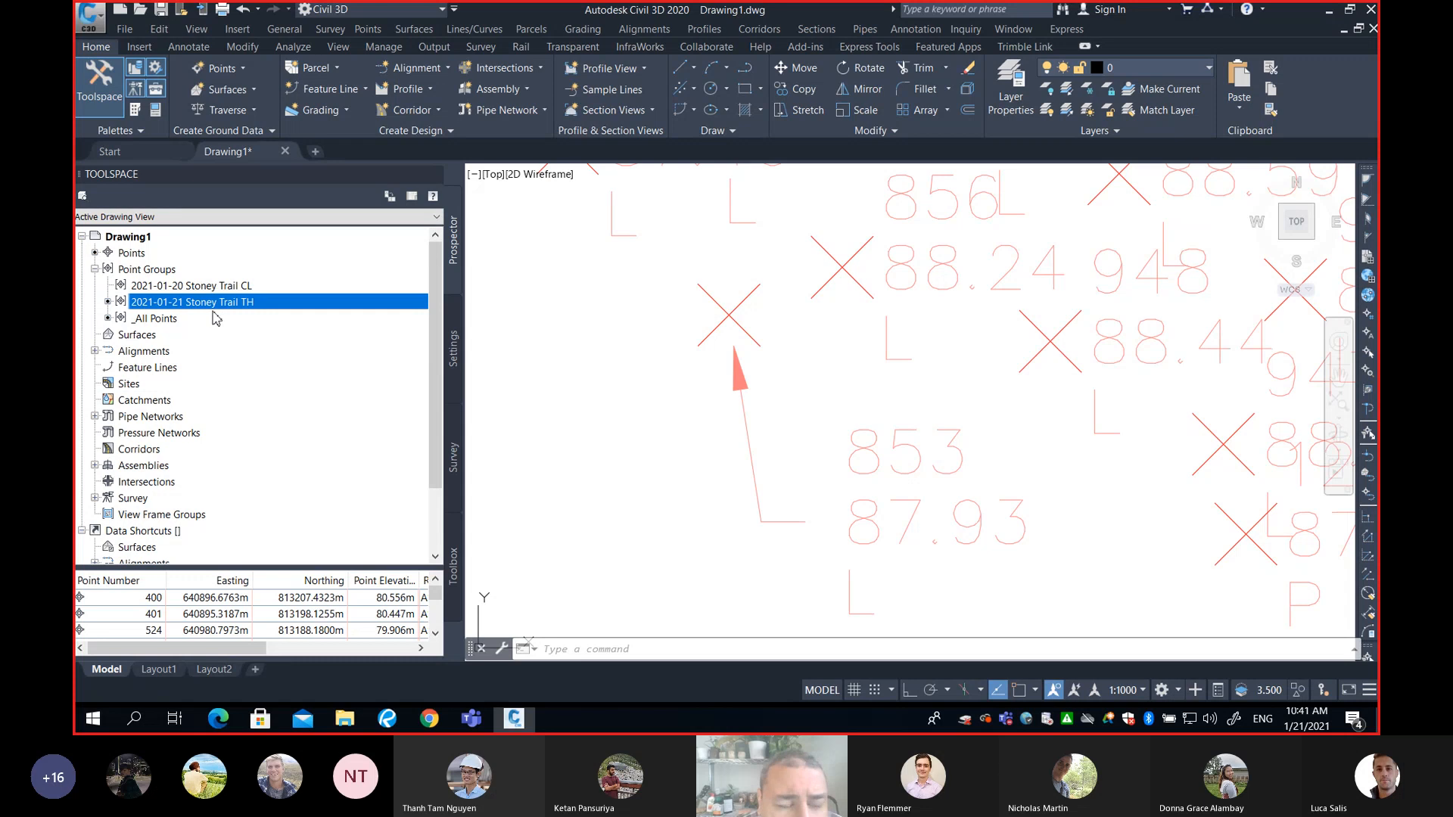
{"action": "left_click", "coordinate": [252, 288]}
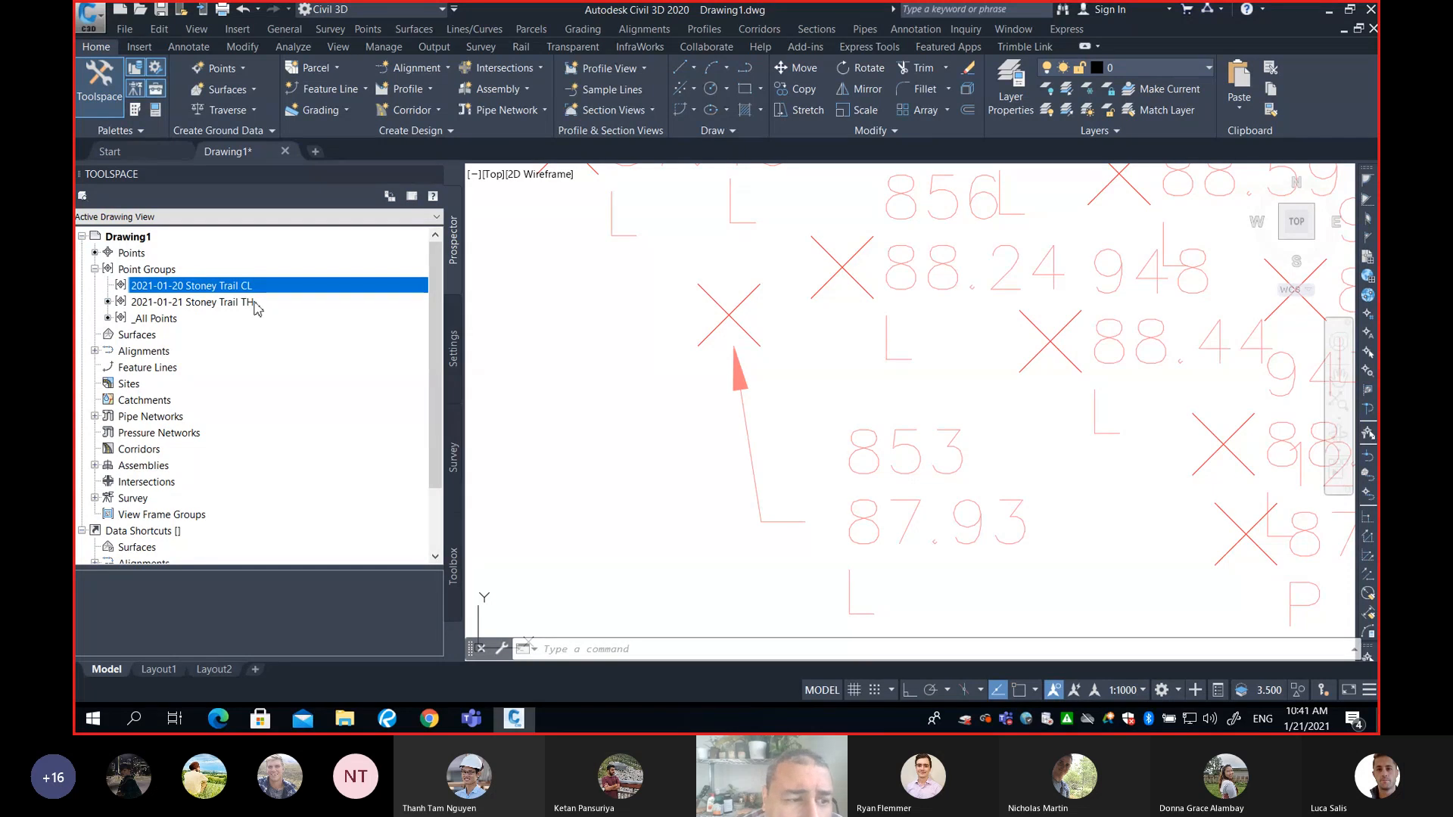
{"action": "left_click", "coordinate": [108, 304]}
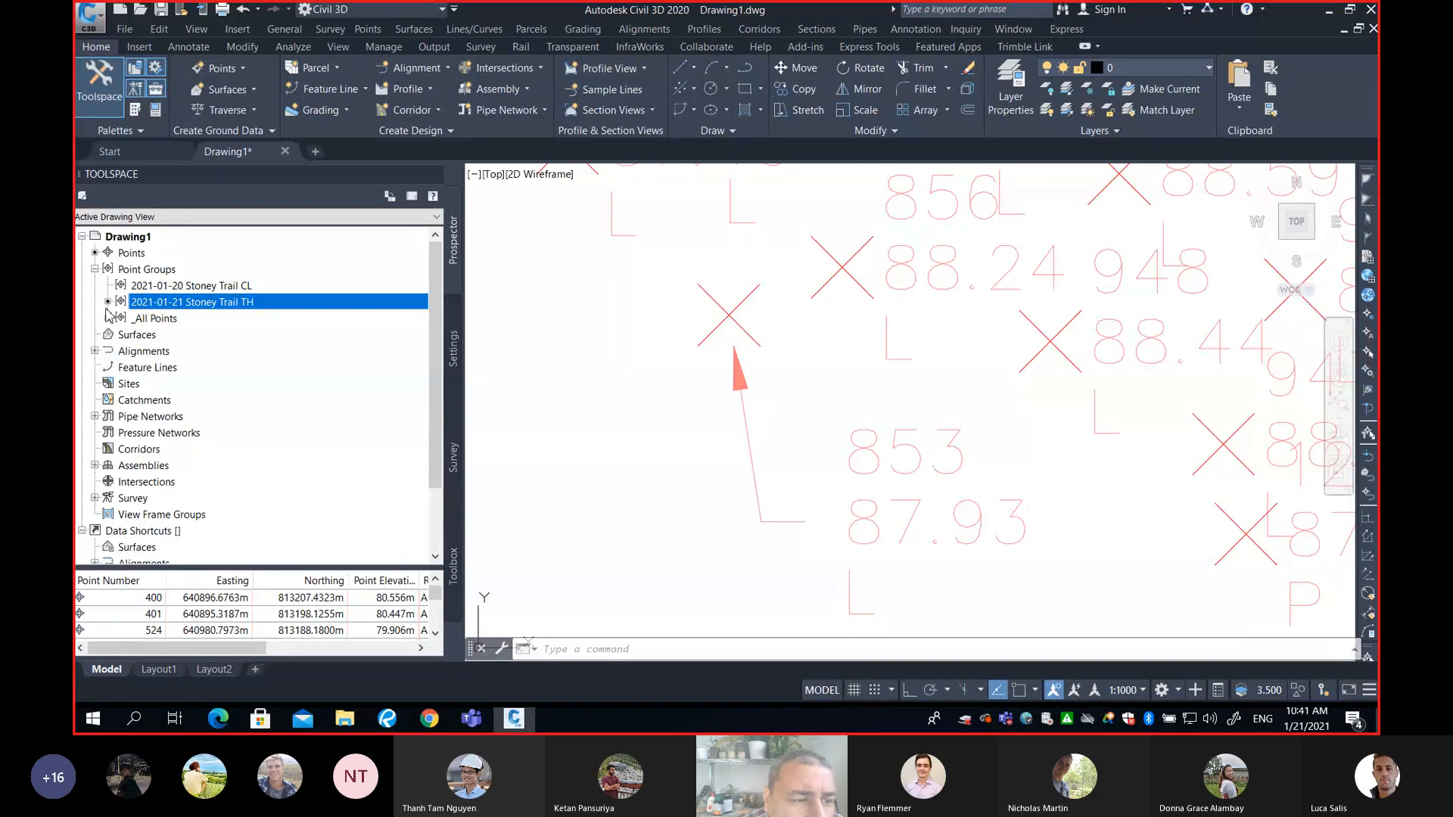
{"action": "left_click", "coordinate": [156, 289]}
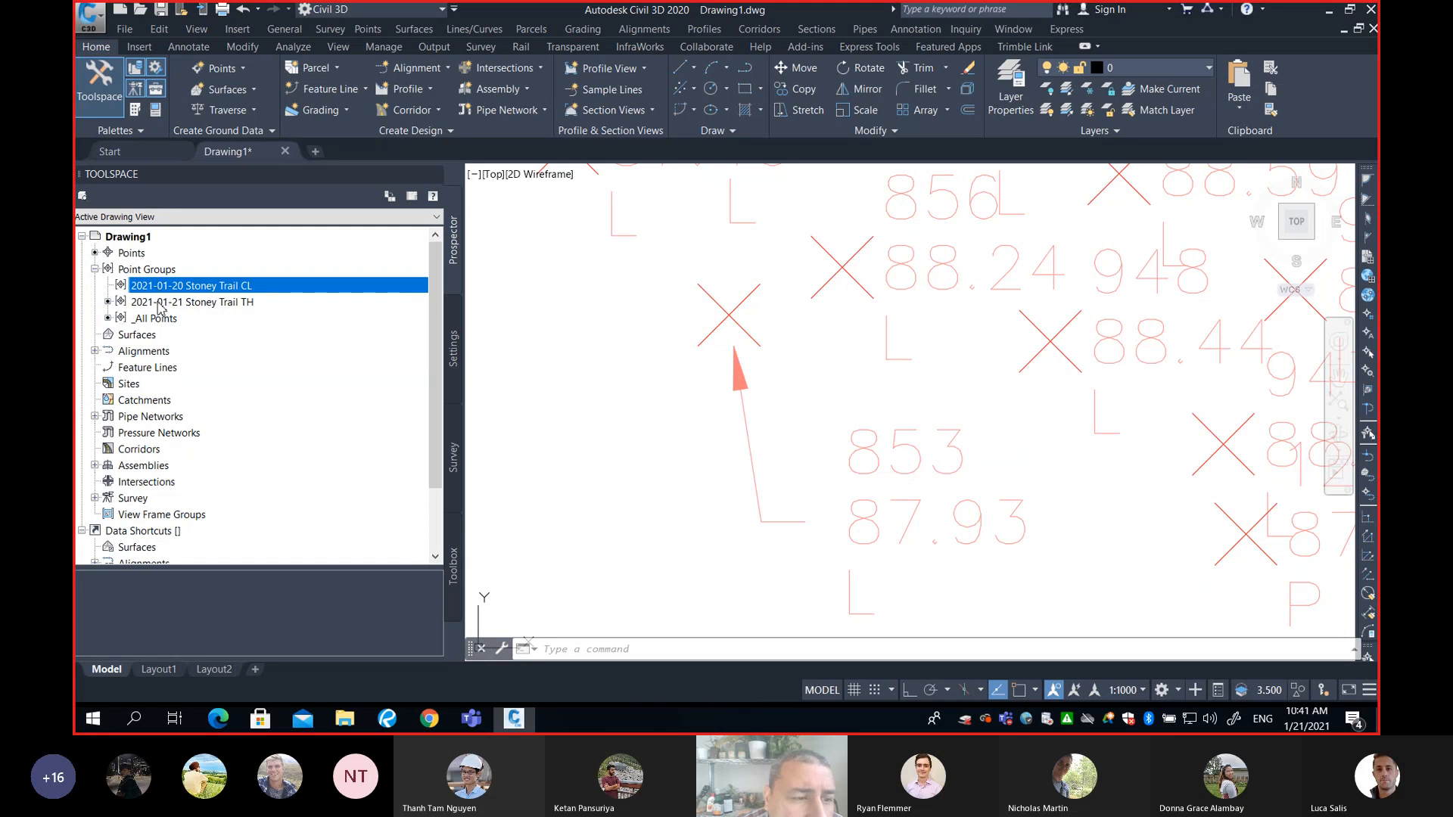
List the points of the 2021-01-21 Stoney Trail TH group and enlarge the list and Toolspace until the Raw Description and Style columns fit
{"action": "left_click", "coordinate": [160, 304]}
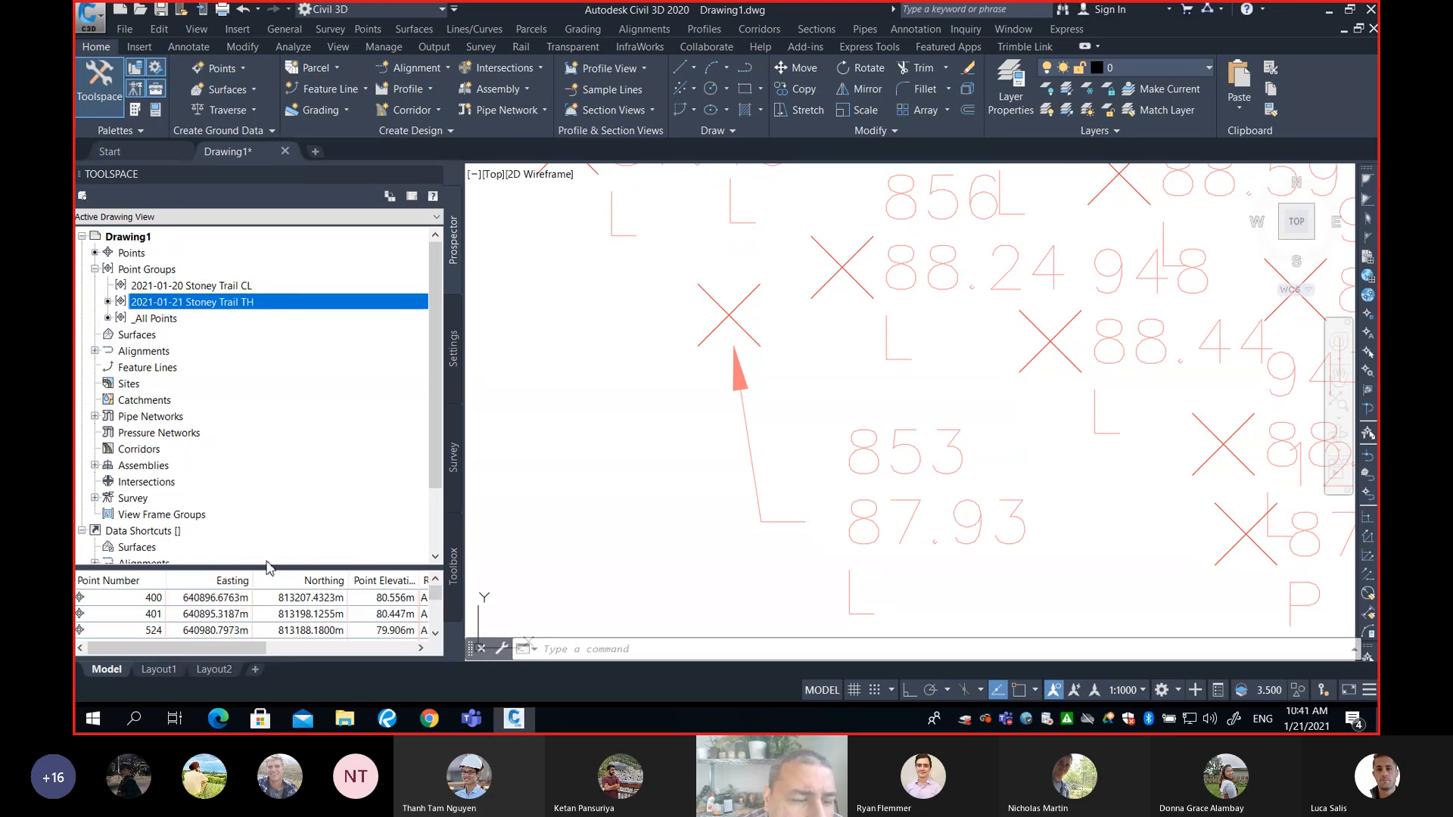
{"action": "left_click_drag", "start_coordinate": [270, 567], "coordinate": [279, 368]}
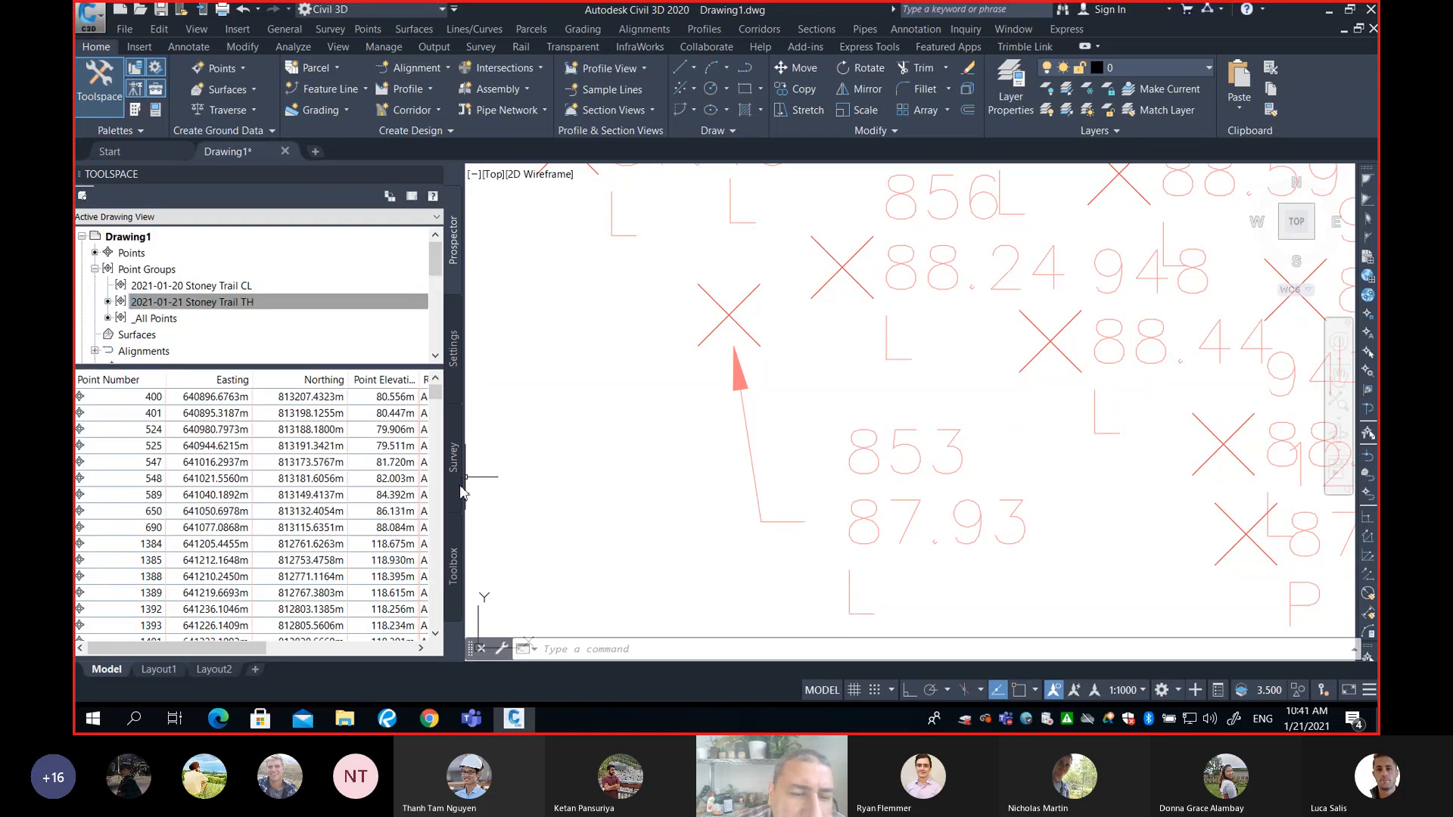
{"action": "left_click_drag", "start_coordinate": [467, 492], "coordinate": [602, 490]}
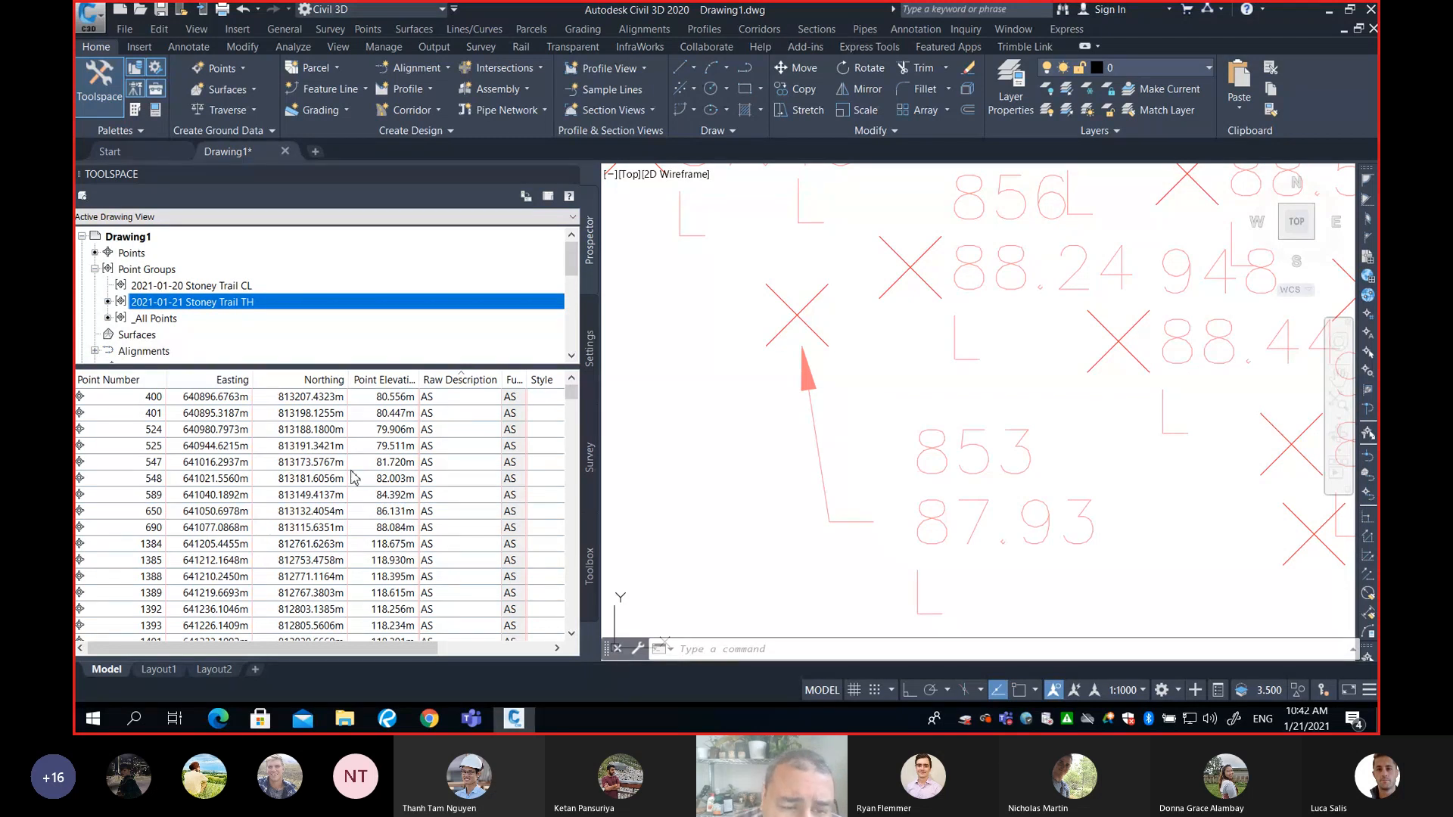
Inspect the editable elevation and raw description of point 400 and the elevation of point 401, leaving the cells without entering anything
{"action": "left_click", "coordinate": [230, 401]}
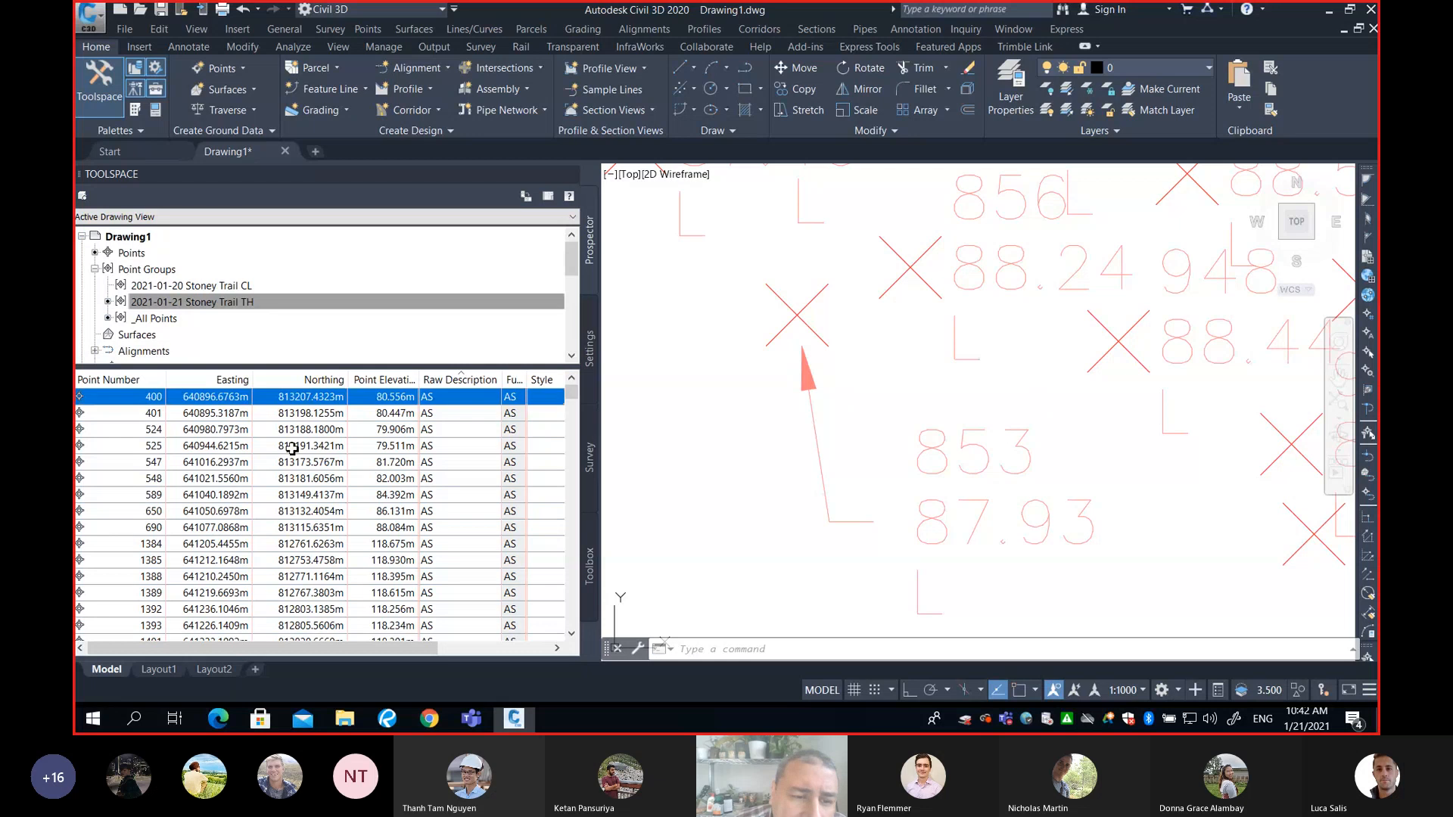
{"action": "left_click", "coordinate": [385, 397]}
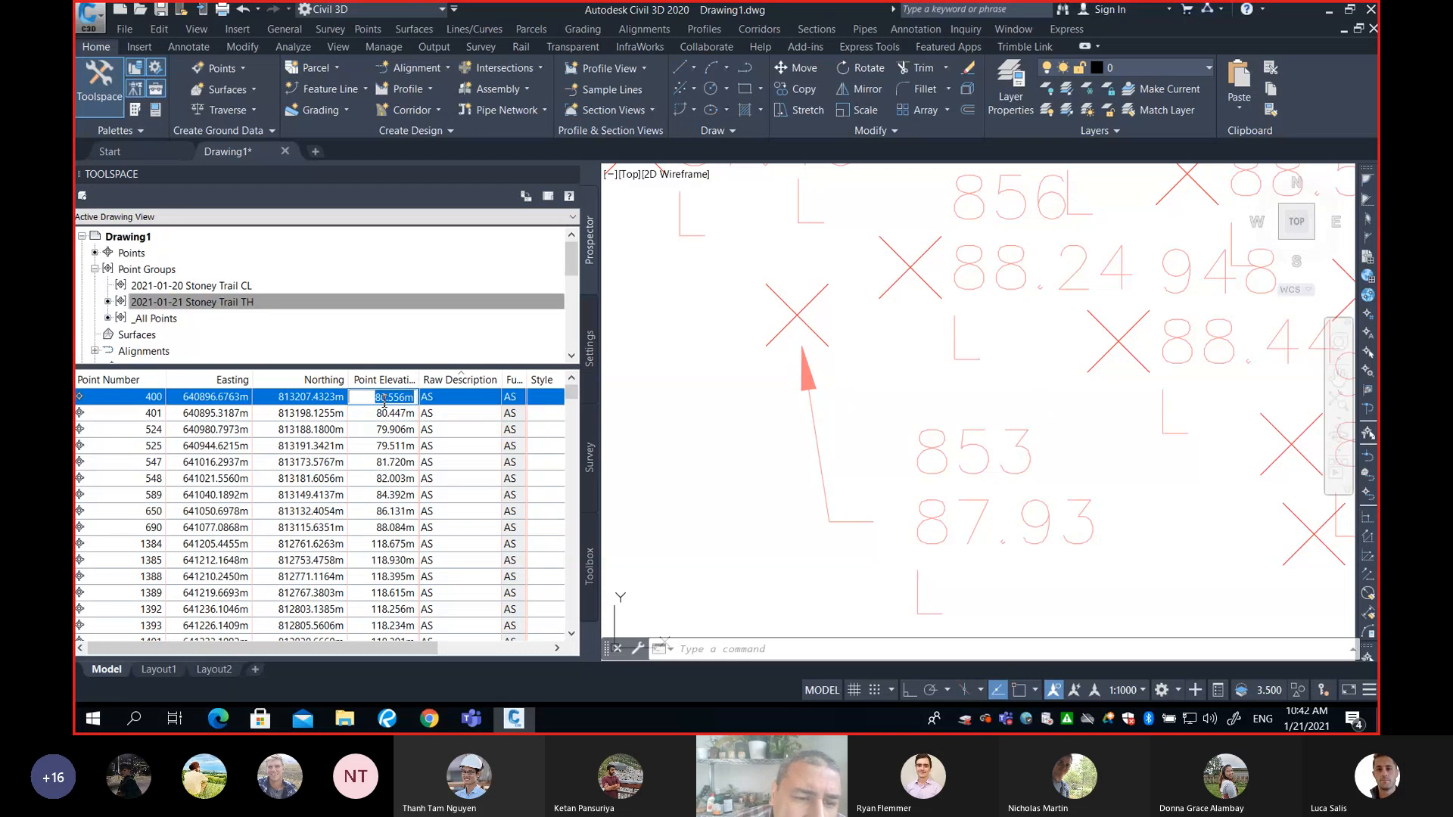
{"action": "left_click", "coordinate": [457, 399]}
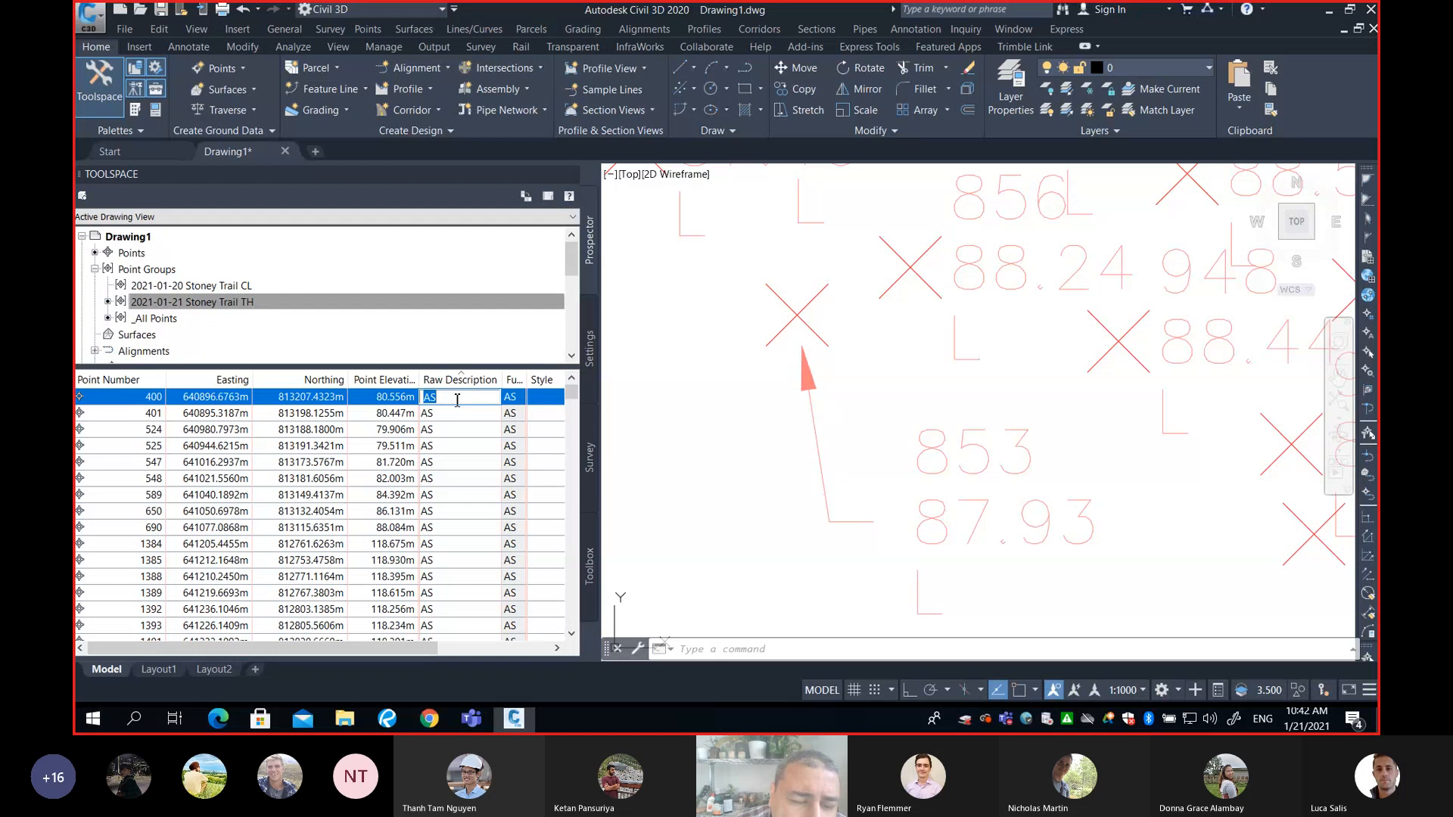
{"action": "left_click", "coordinate": [388, 397]}
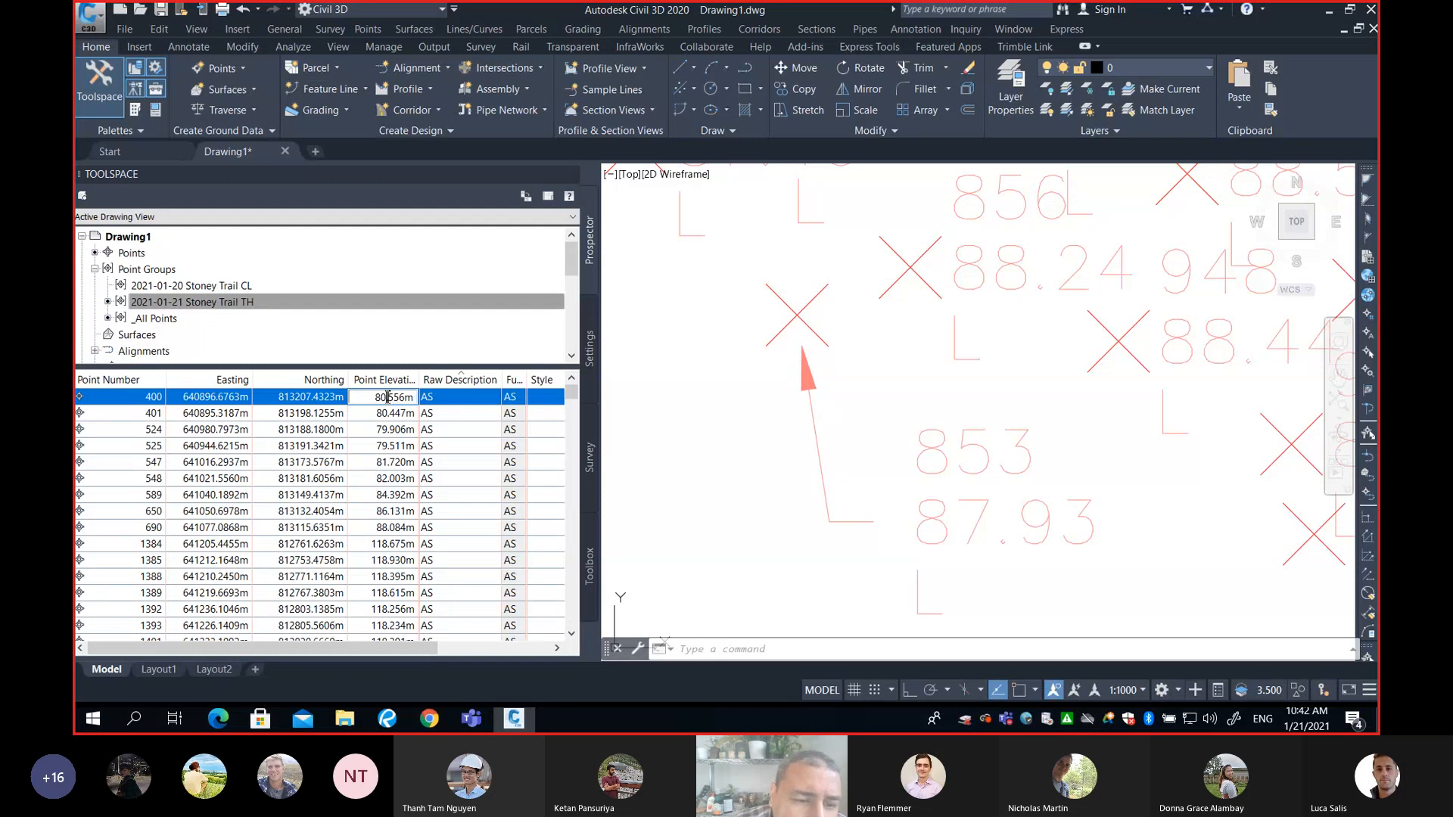
{"action": "double_click", "coordinate": [388, 397]}
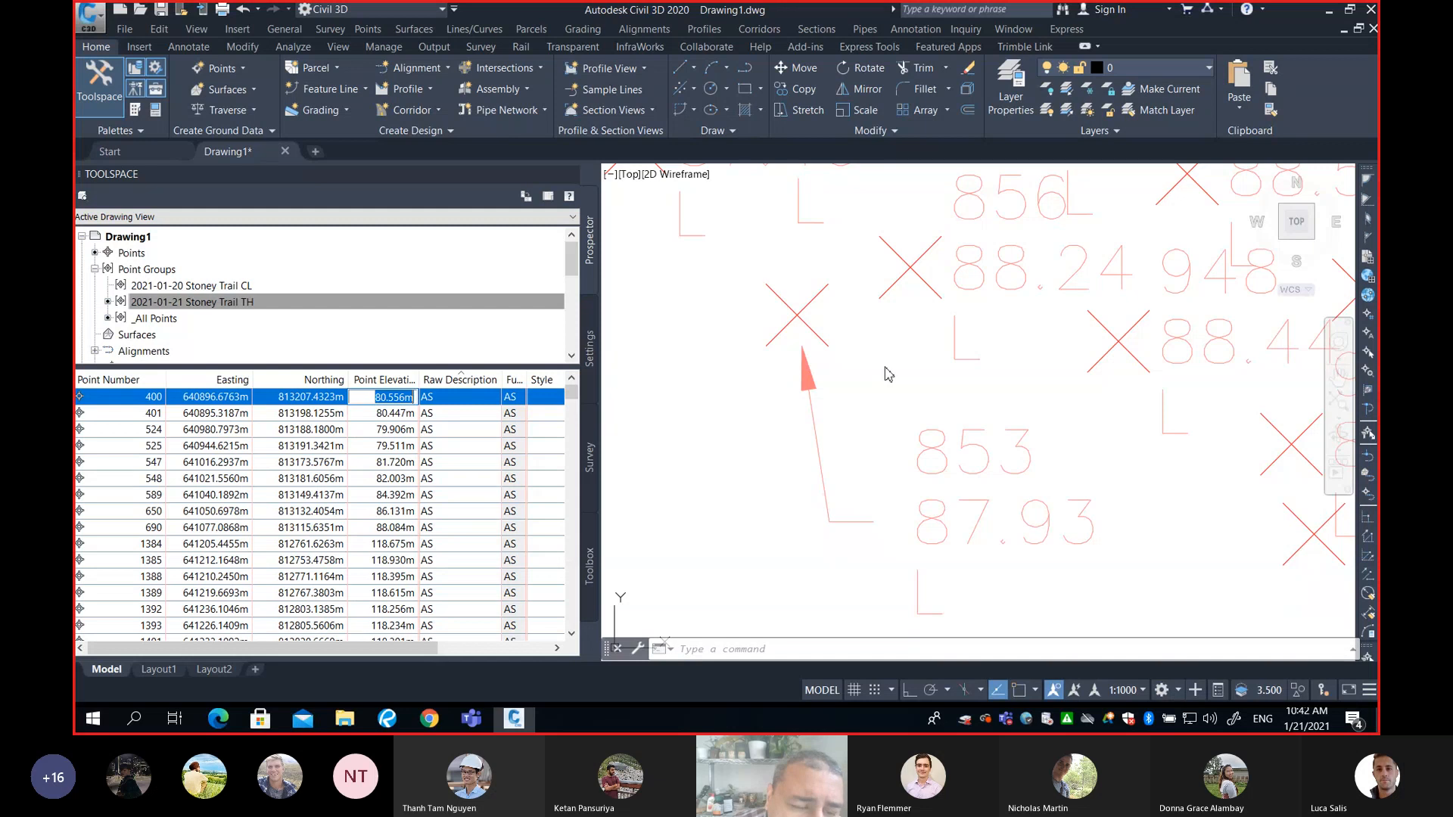
{"action": "left_click", "coordinate": [395, 413]}
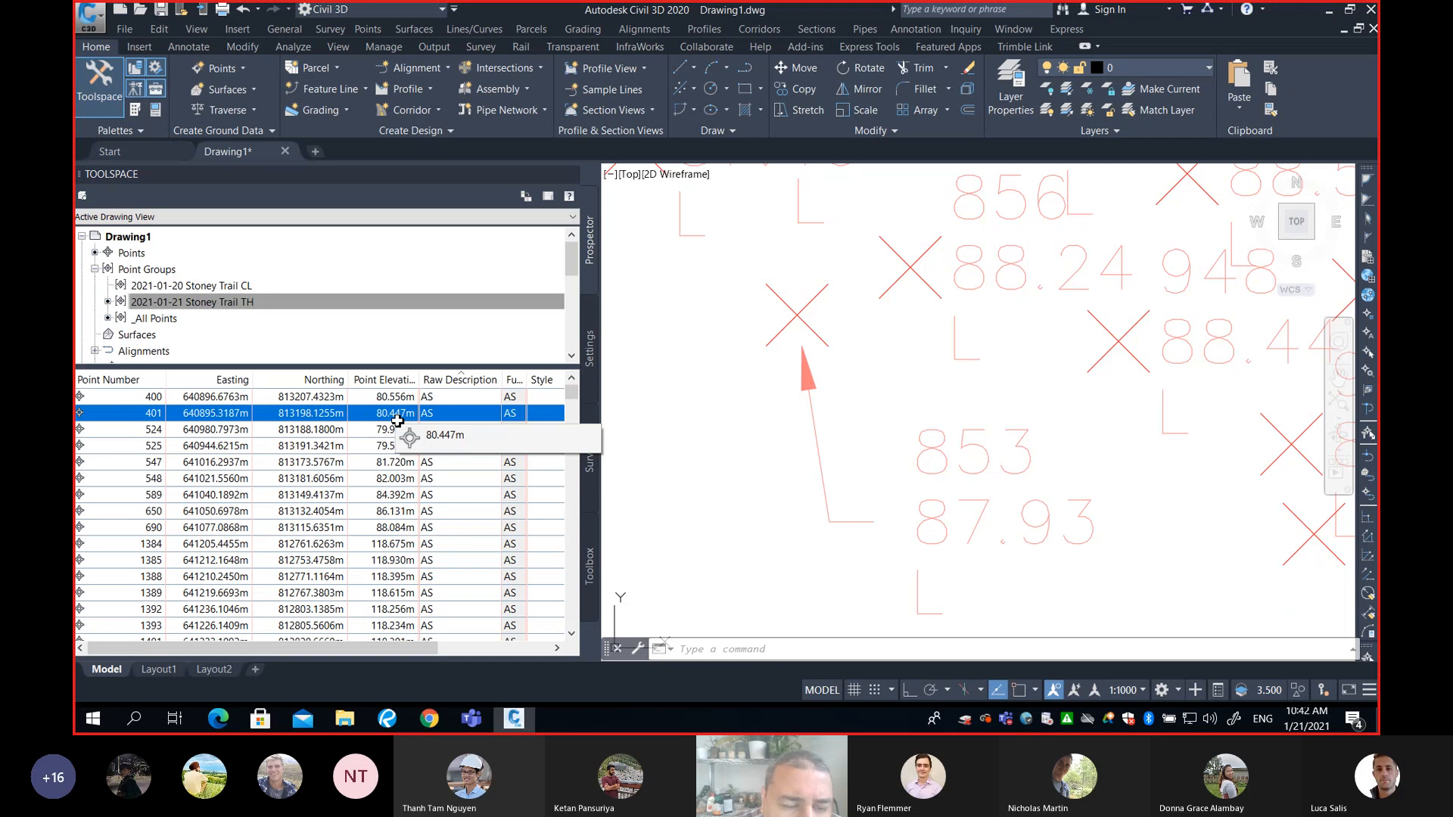
{"action": "left_click", "coordinate": [399, 416]}
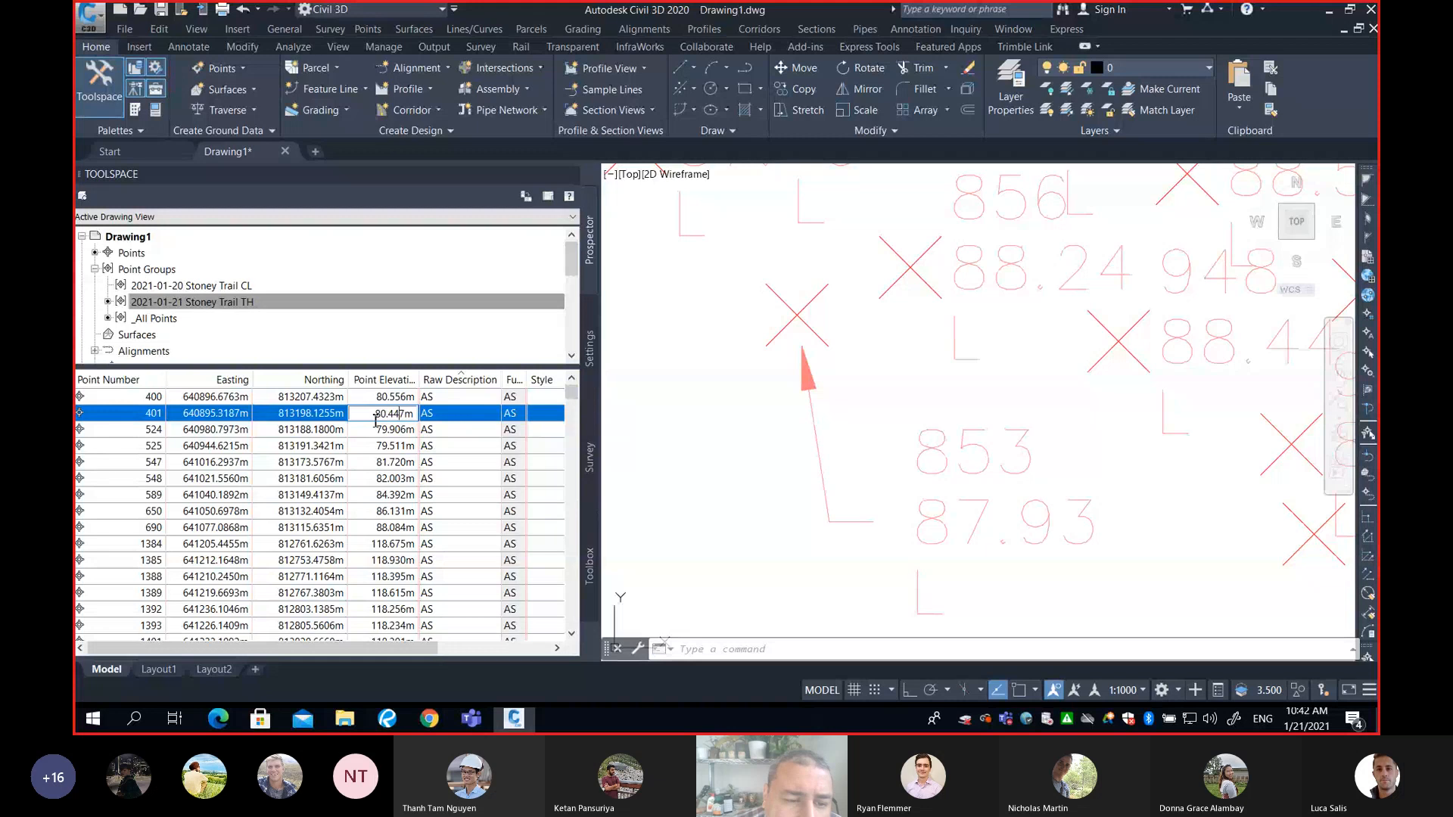
{"action": "left_click_drag", "start_coordinate": [375, 418], "coordinate": [414, 421]}
{"action": "key", "text": "Escape"}
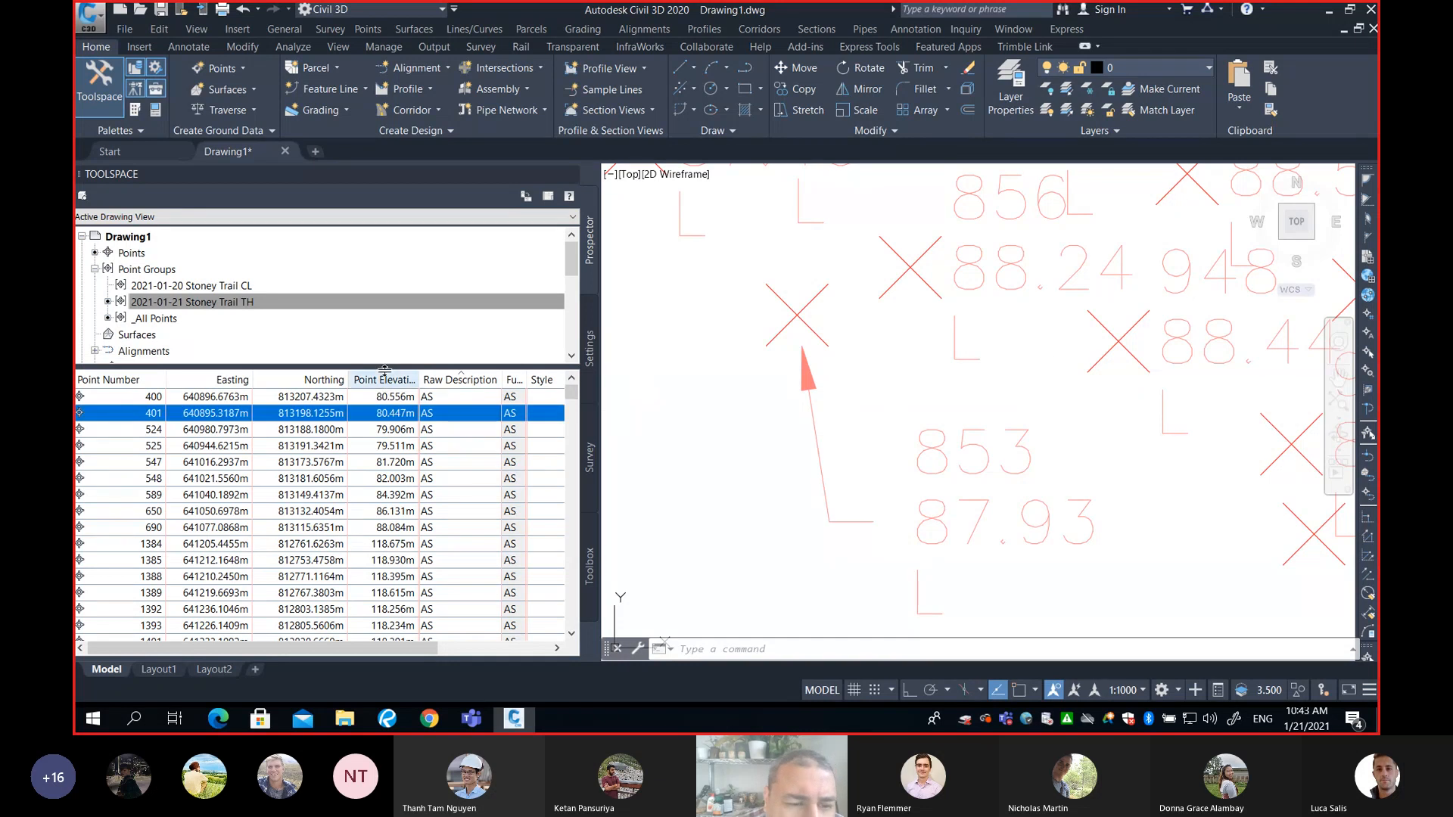
Shrink the point list to a few rows and narrow the Toolspace to give the drawing area more room
{"action": "left_click_drag", "start_coordinate": [372, 368], "coordinate": [371, 529]}
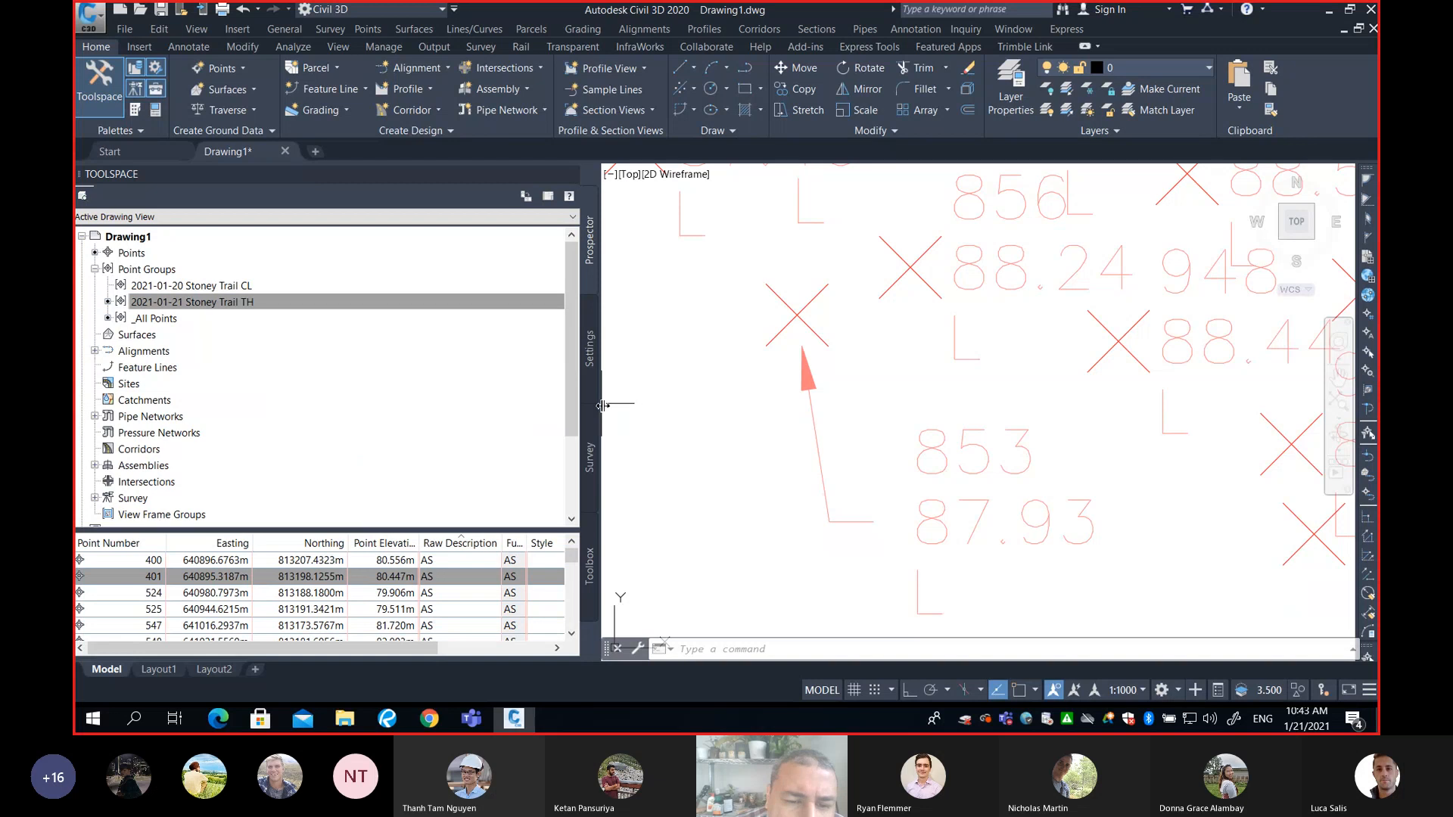
{"action": "left_click_drag", "start_coordinate": [581, 402], "coordinate": [292, 416]}
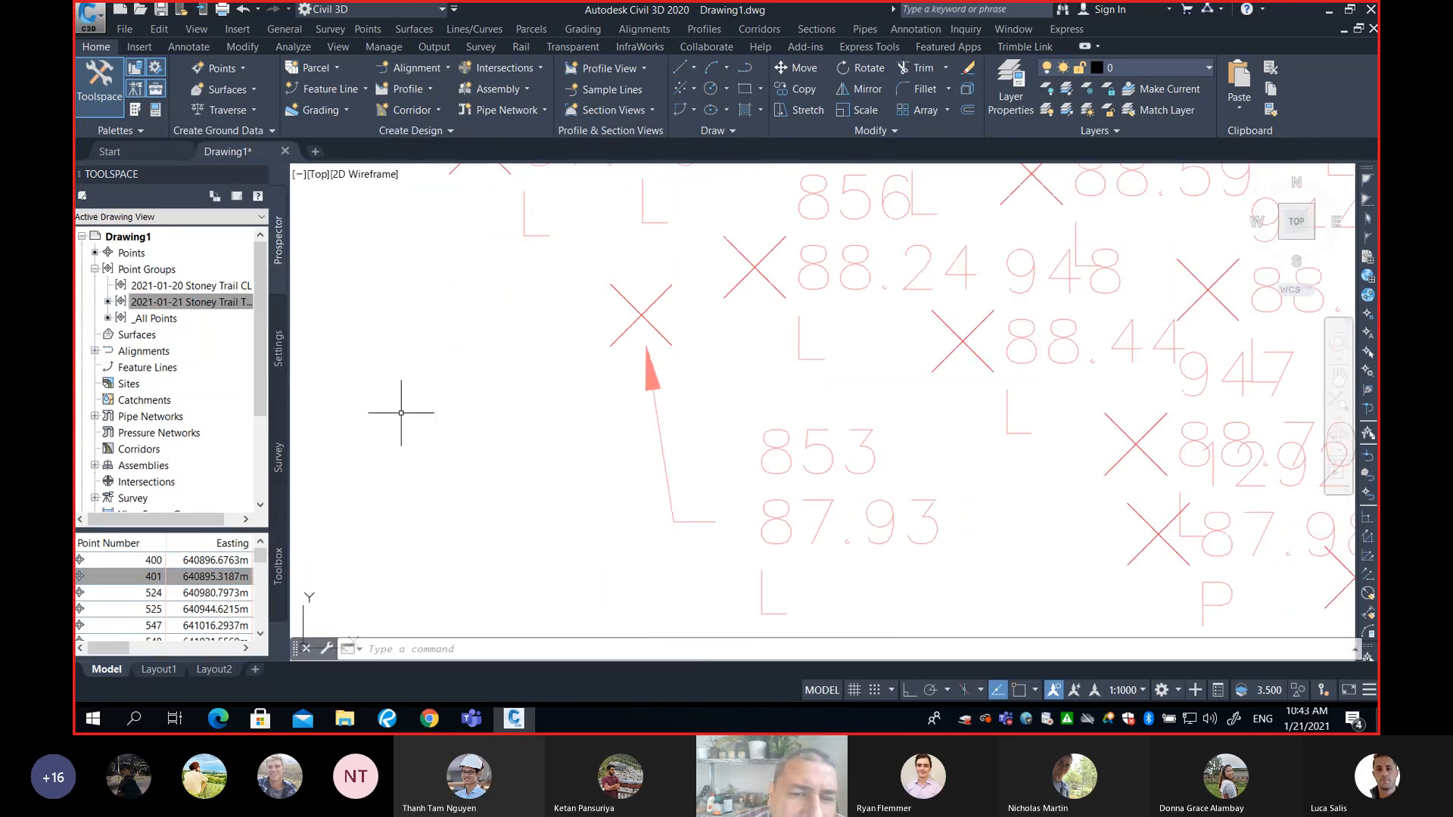
Examine point 853's marker, leader arrow and number, elevation and description label, up close and among the neighbouring points
{"action": "scroll", "coordinate": [984, 393], "scroll_direction": "down", "scroll_amount": 2}
{"action": "mouse_move", "coordinate": [953, 368]}
{"action": "middle_mouse_down"}
{"action": "mouse_move", "coordinate": [684, 371]}
{"action": "mouse_move", "coordinate": [629, 396]}
{"action": "mouse_move", "coordinate": [587, 391]}
{"action": "middle_mouse_up"}
{"action": "scroll", "coordinate": [604, 409], "scroll_direction": "up", "scroll_amount": 4}
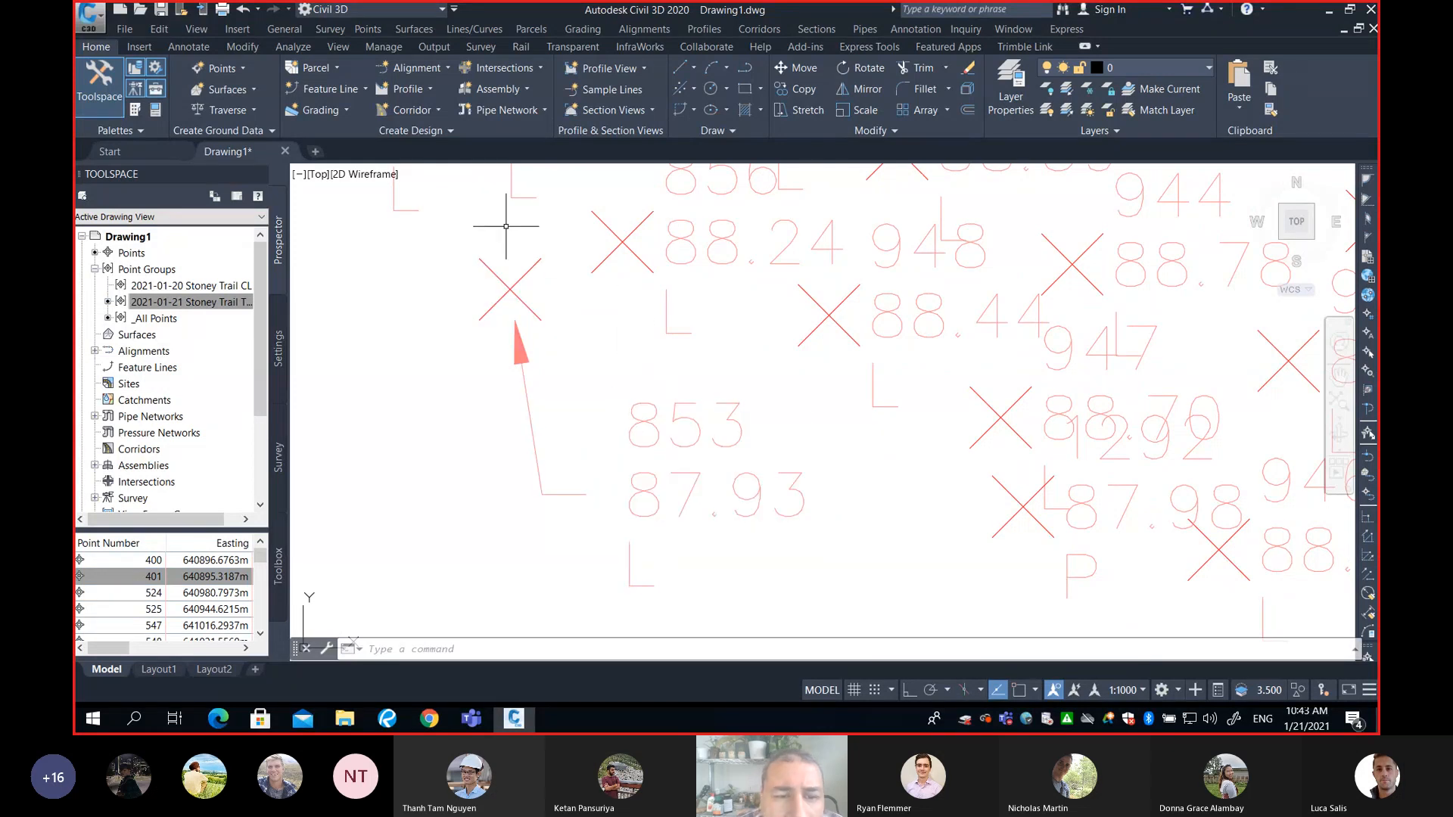
{"action": "scroll", "coordinate": [494, 284], "scroll_direction": "up", "scroll_amount": 3}
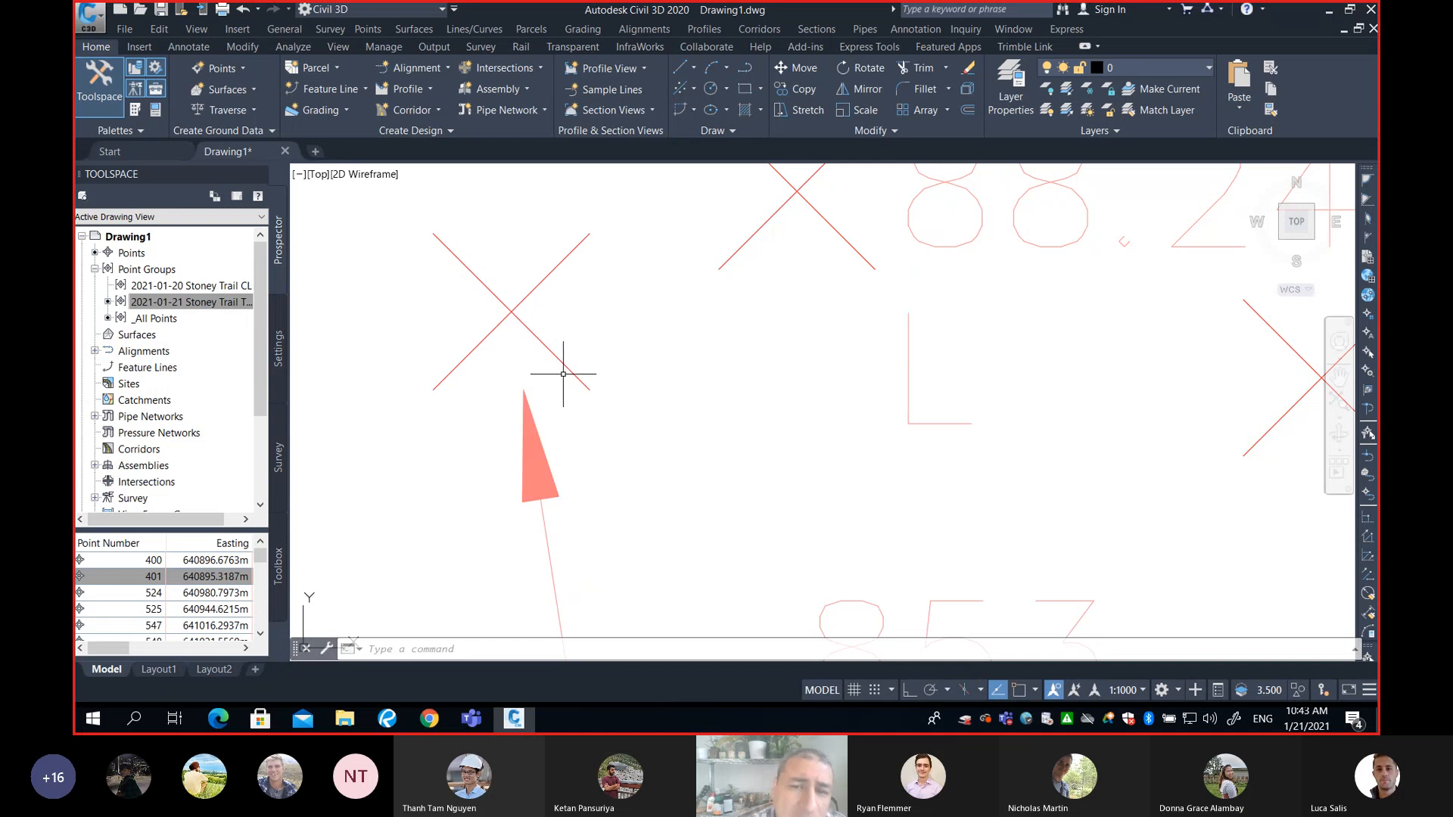
{"action": "scroll", "coordinate": [566, 378], "scroll_direction": "down", "scroll_amount": 2}
{"action": "middle_click_drag", "start_coordinate": [610, 402], "coordinate": [602, 329]}
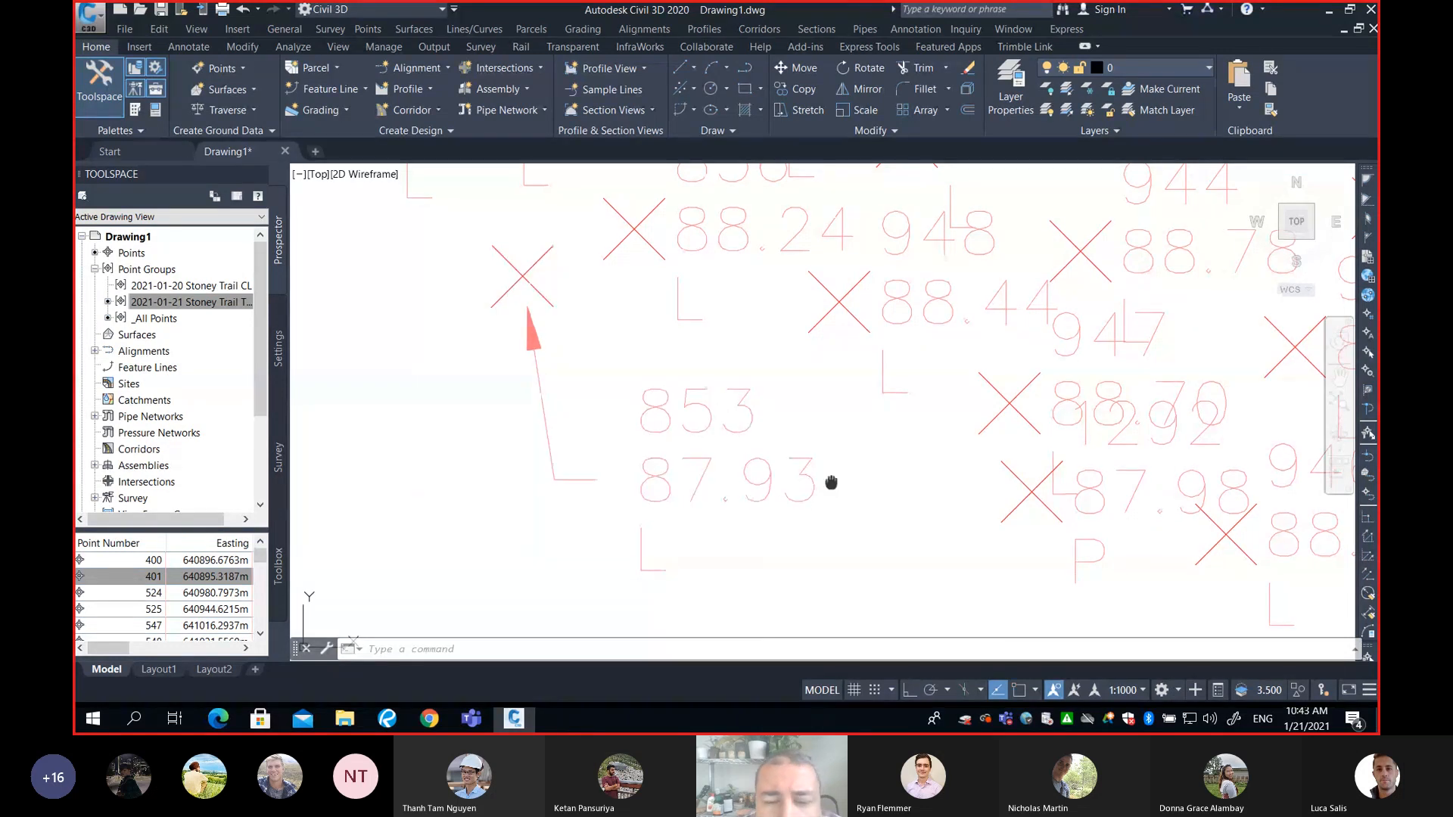
{"action": "middle_click_drag", "start_coordinate": [828, 480], "coordinate": [798, 467]}
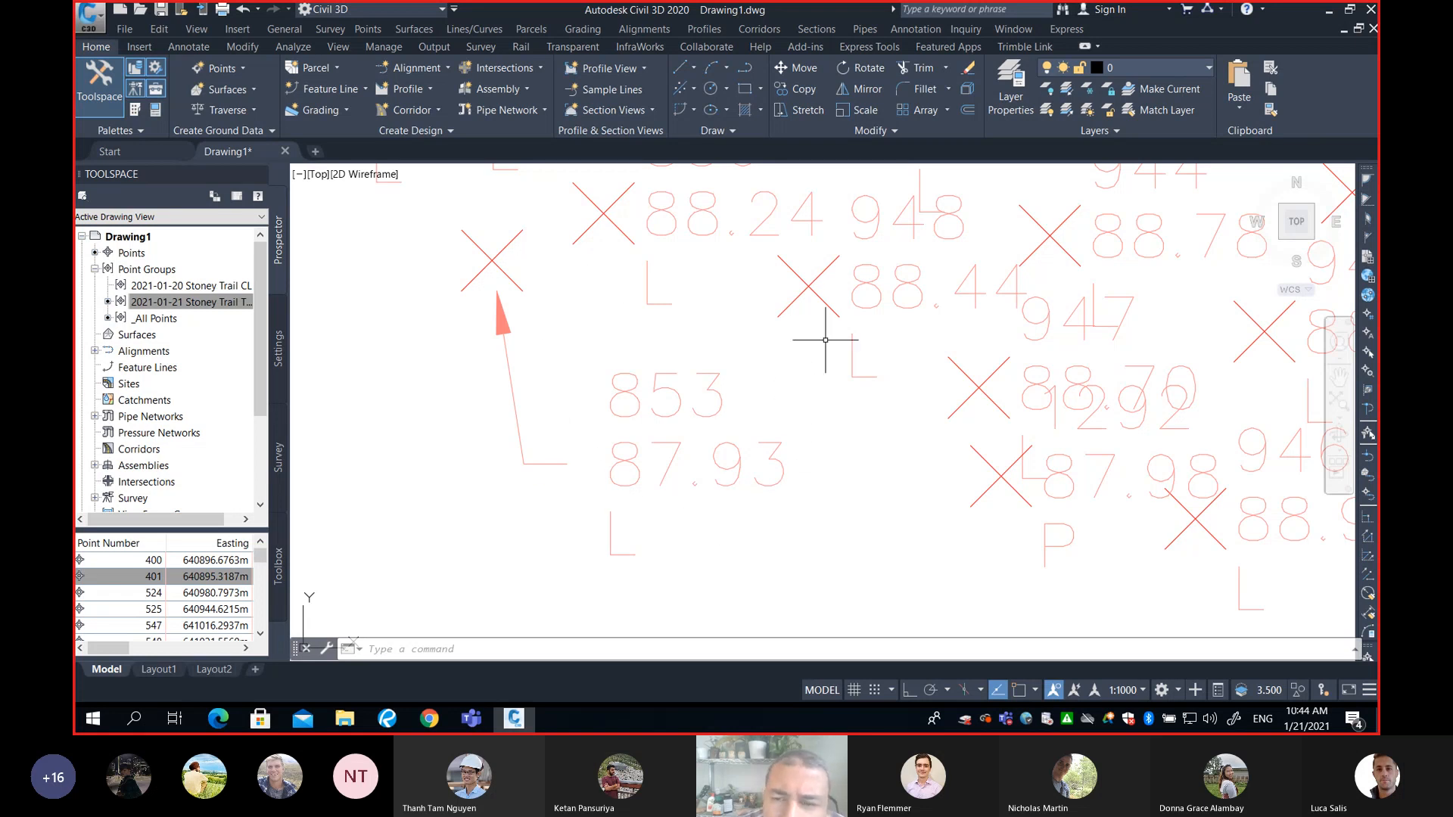
{"action": "middle_click_drag", "start_coordinate": [492, 262], "coordinate": [599, 423]}
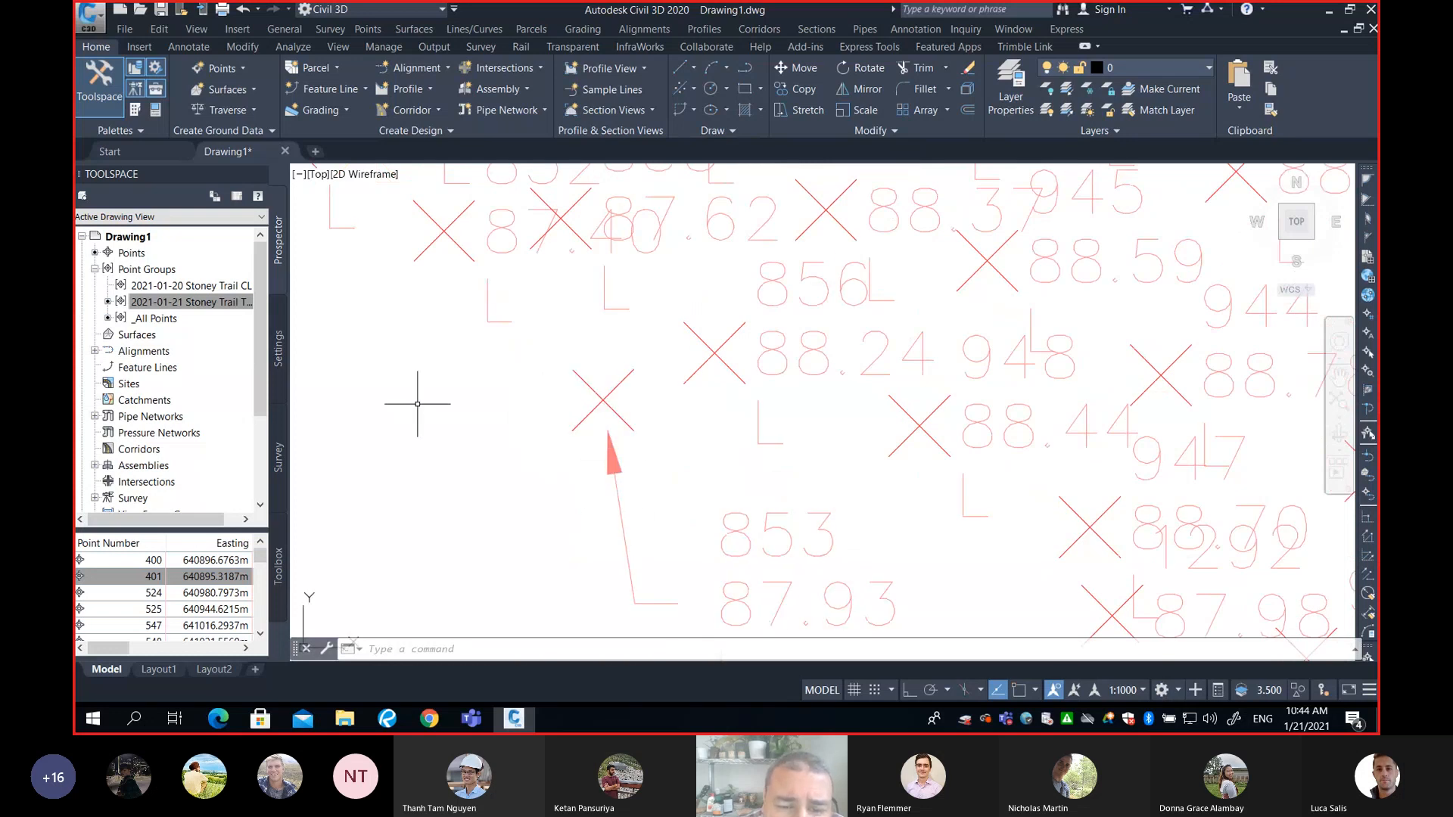
{"action": "middle_click_drag", "start_coordinate": [691, 464], "coordinate": [594, 318]}
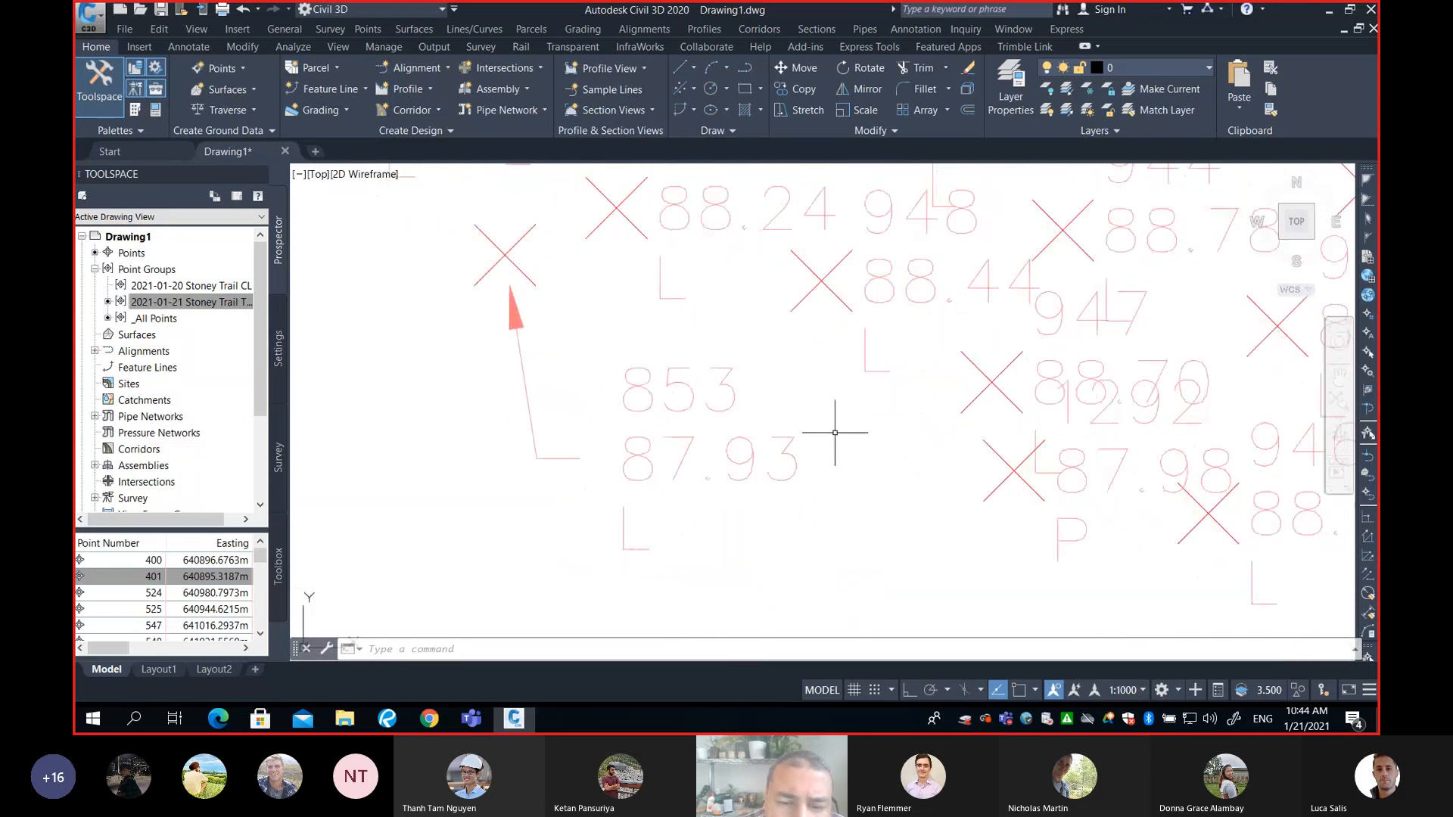
{"action": "middle_click_drag", "start_coordinate": [840, 451], "coordinate": [814, 450]}
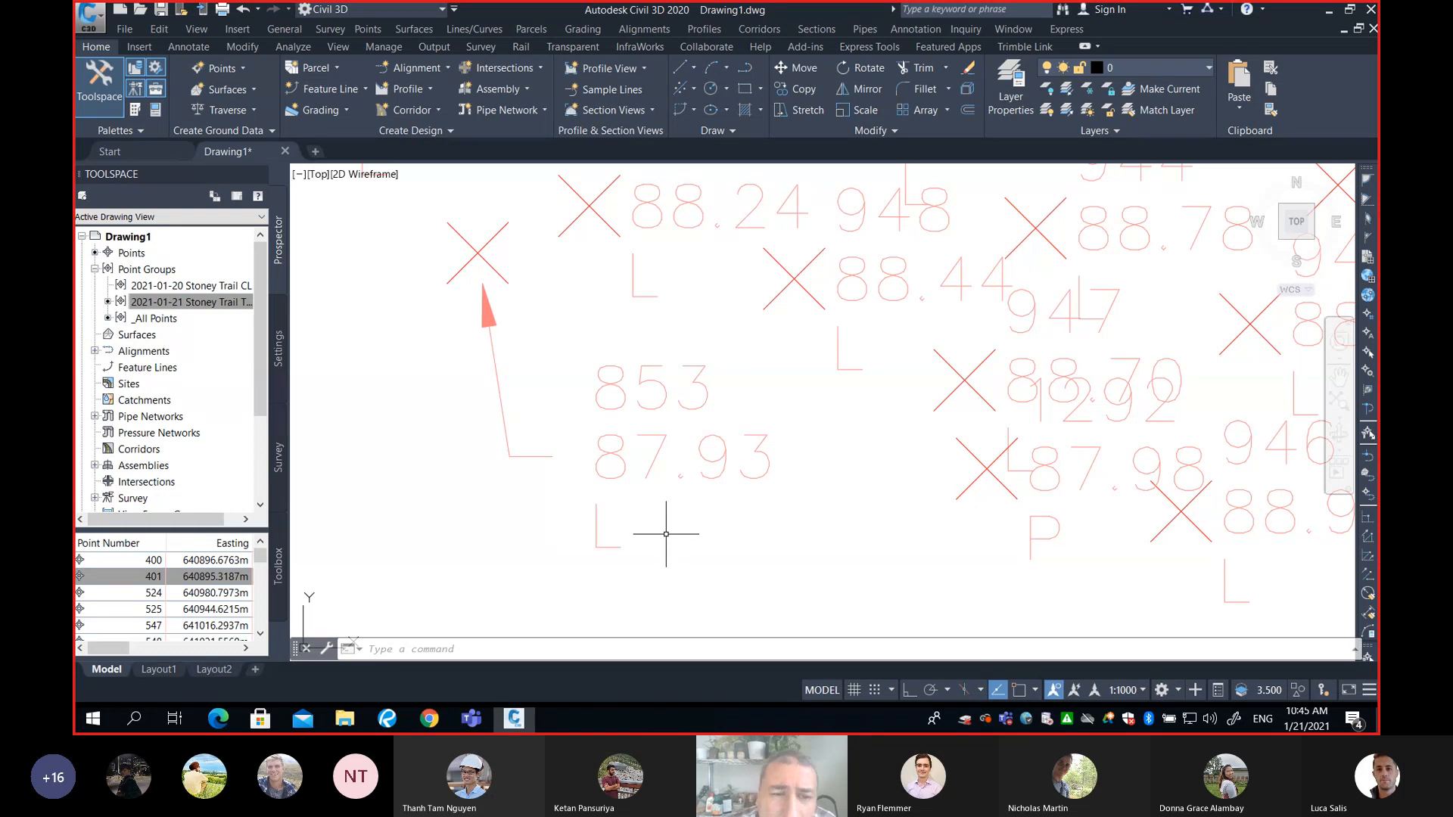
{"action": "middle_click_drag", "start_coordinate": [643, 310], "coordinate": [732, 349]}
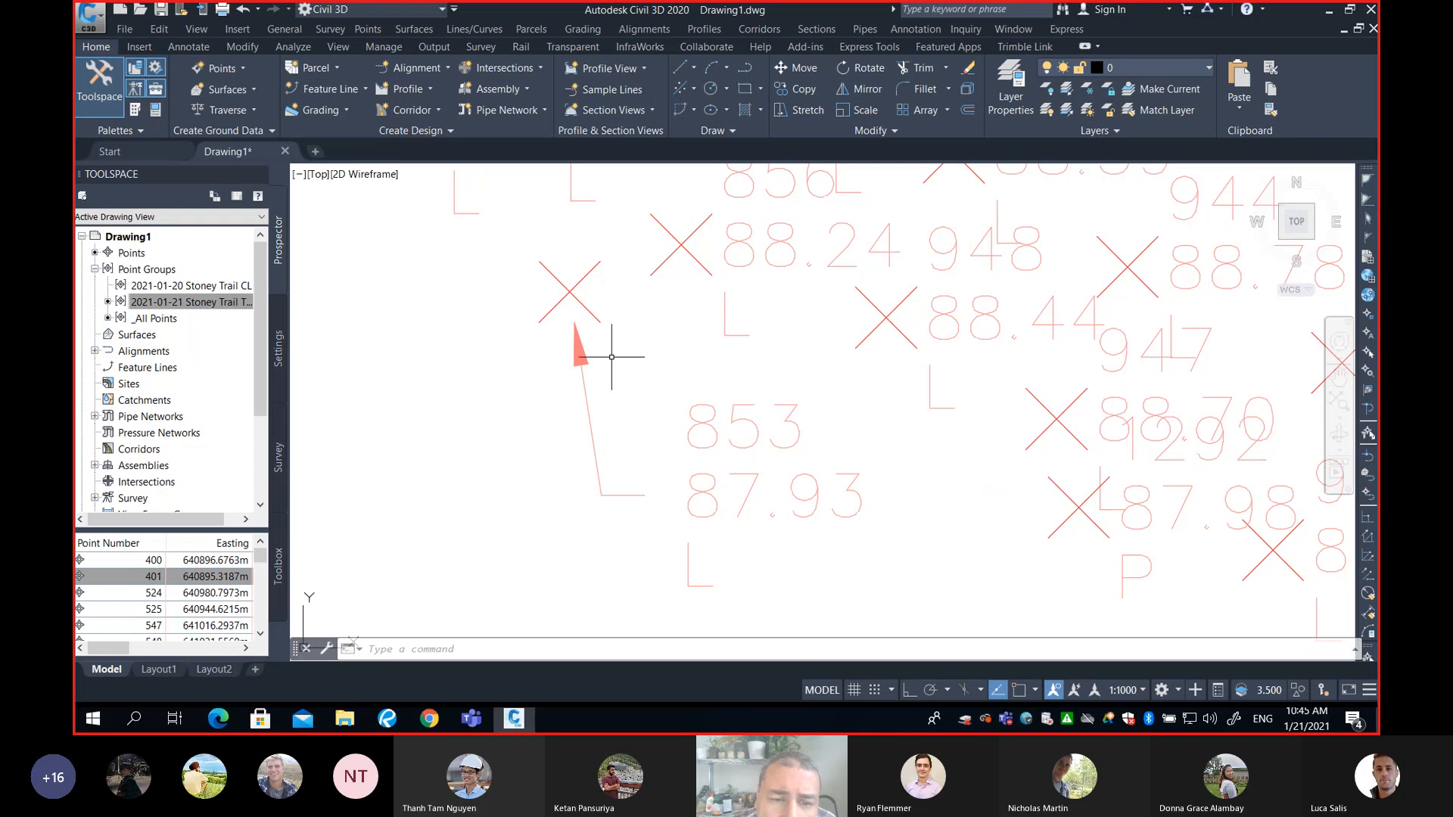
{"action": "middle_click_drag", "start_coordinate": [597, 278], "coordinate": [609, 356]}
{"action": "scroll", "coordinate": [608, 356], "scroll_direction": "up", "scroll_amount": 4}
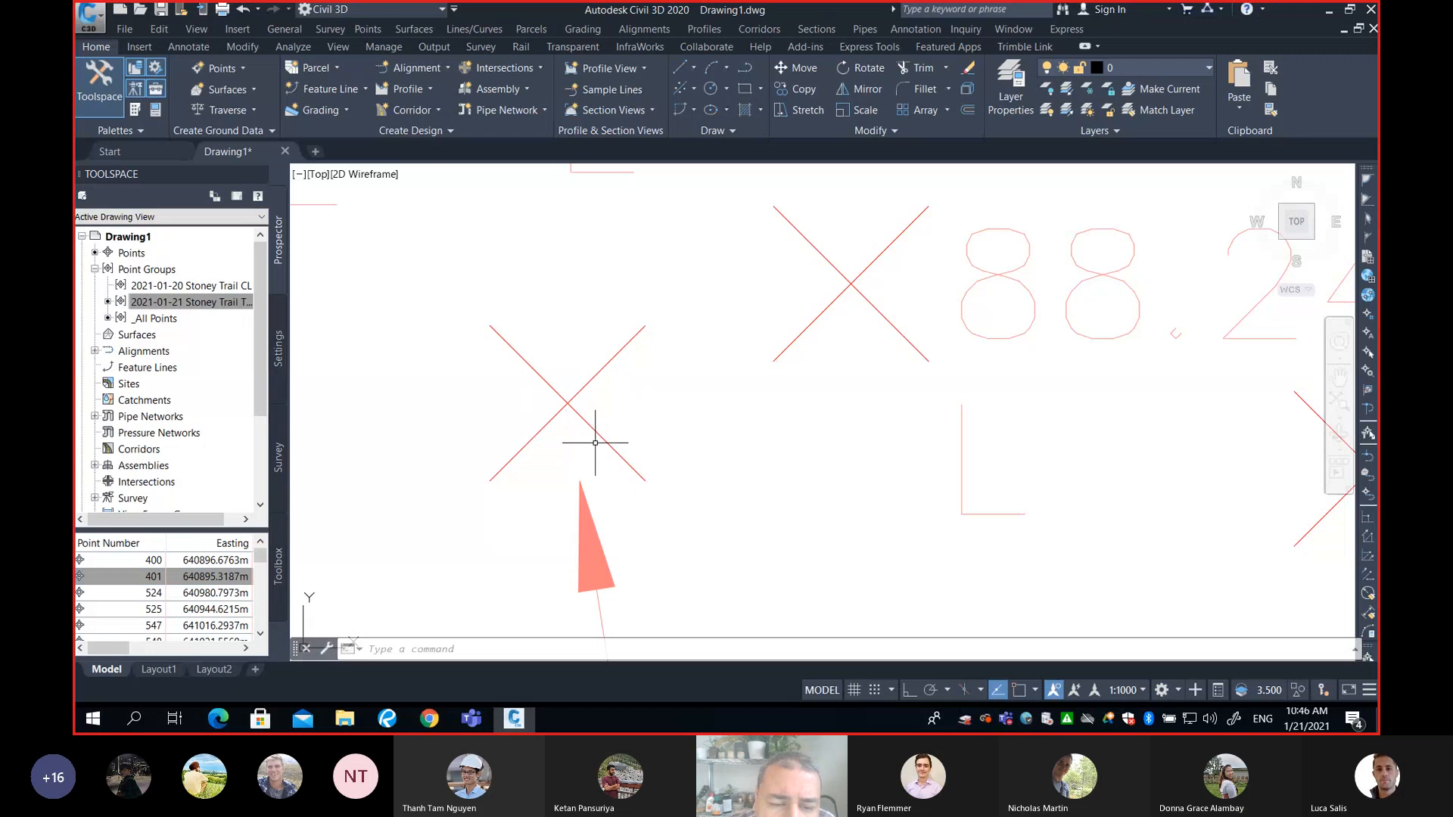
{"action": "scroll", "coordinate": [609, 434], "scroll_direction": "down", "scroll_amount": 1}
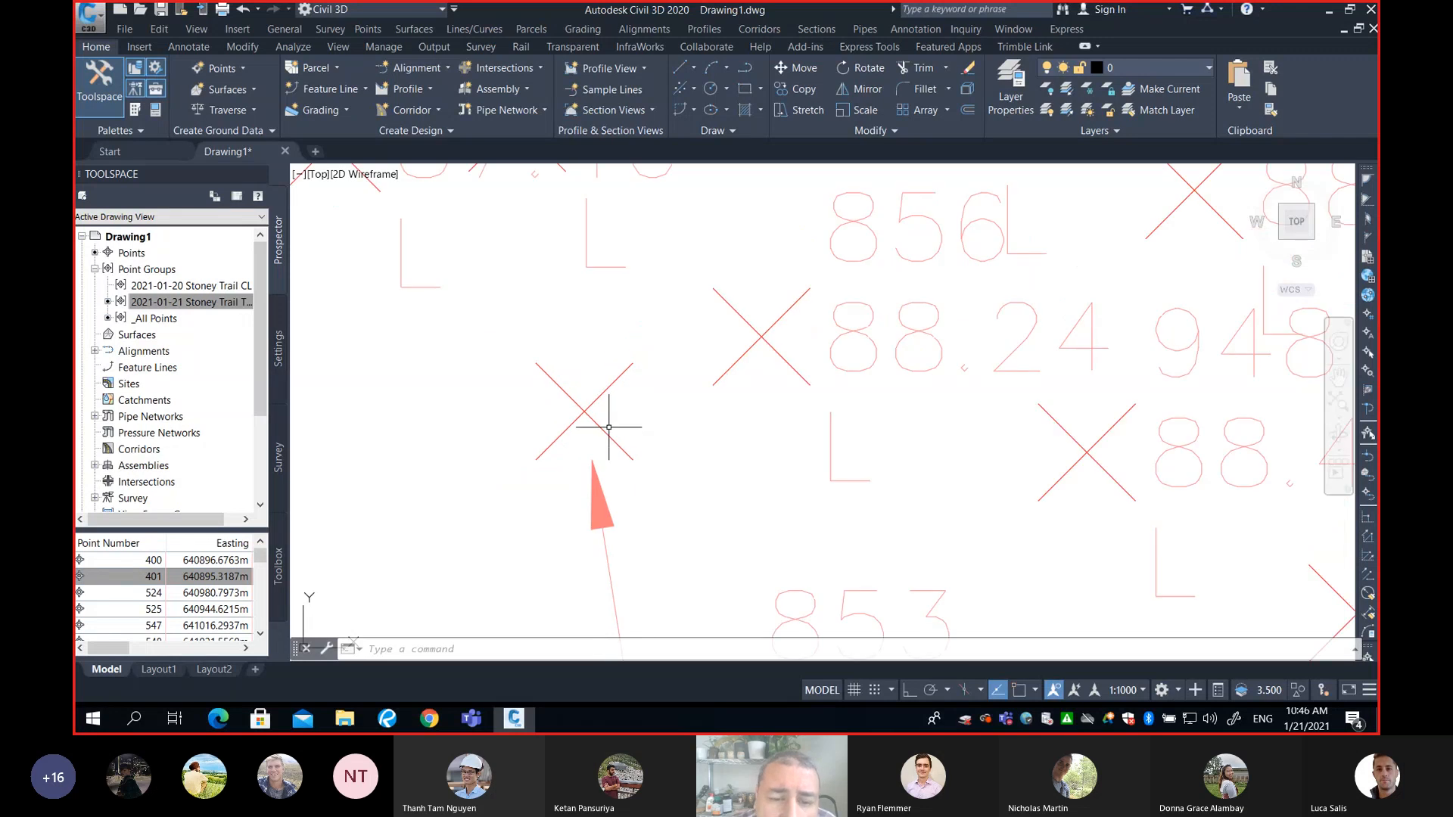
{"action": "scroll", "coordinate": [639, 432], "scroll_direction": "down", "scroll_amount": 2}
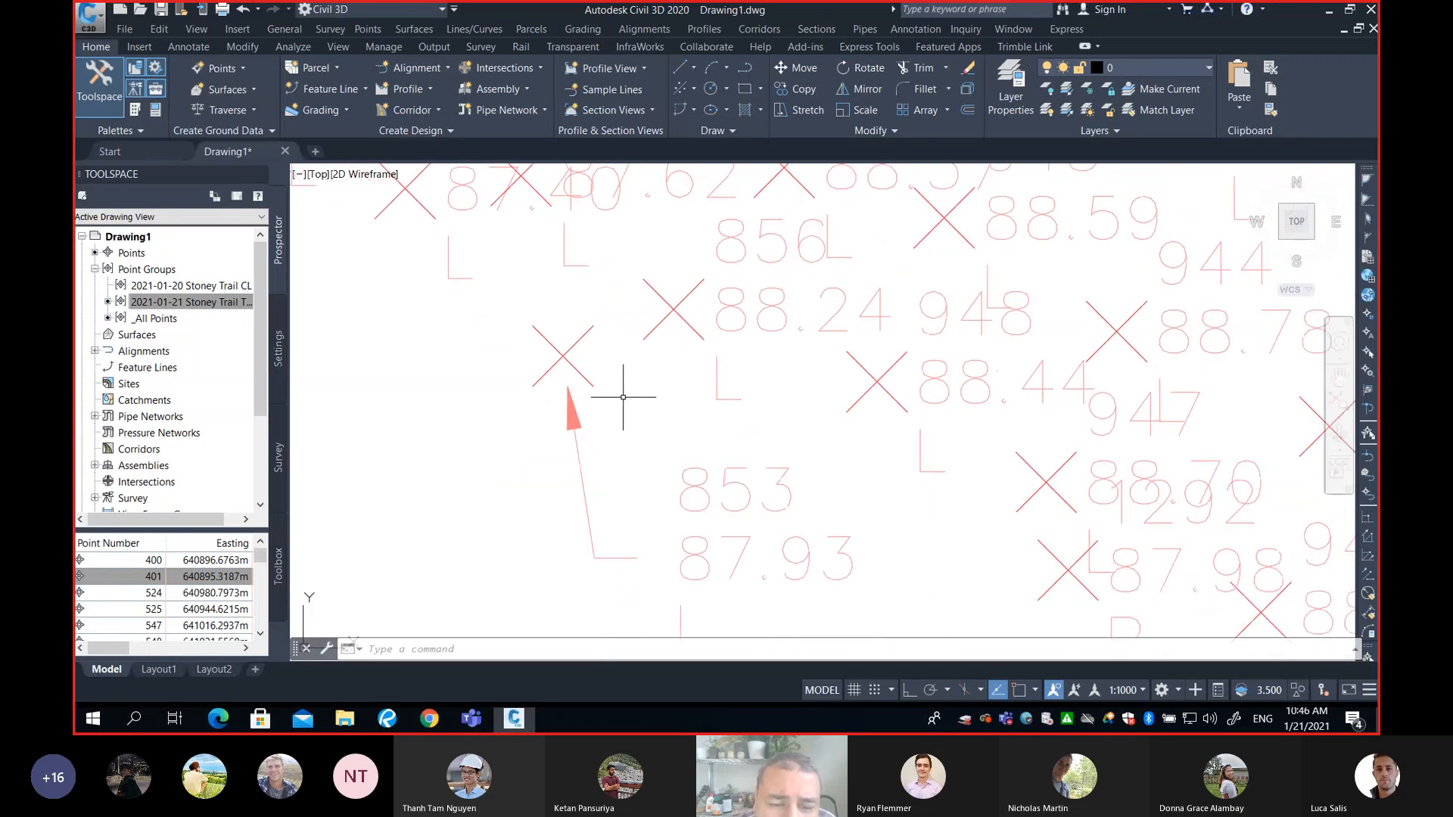
{"action": "scroll", "coordinate": [719, 488], "scroll_direction": "down", "scroll_amount": 2}
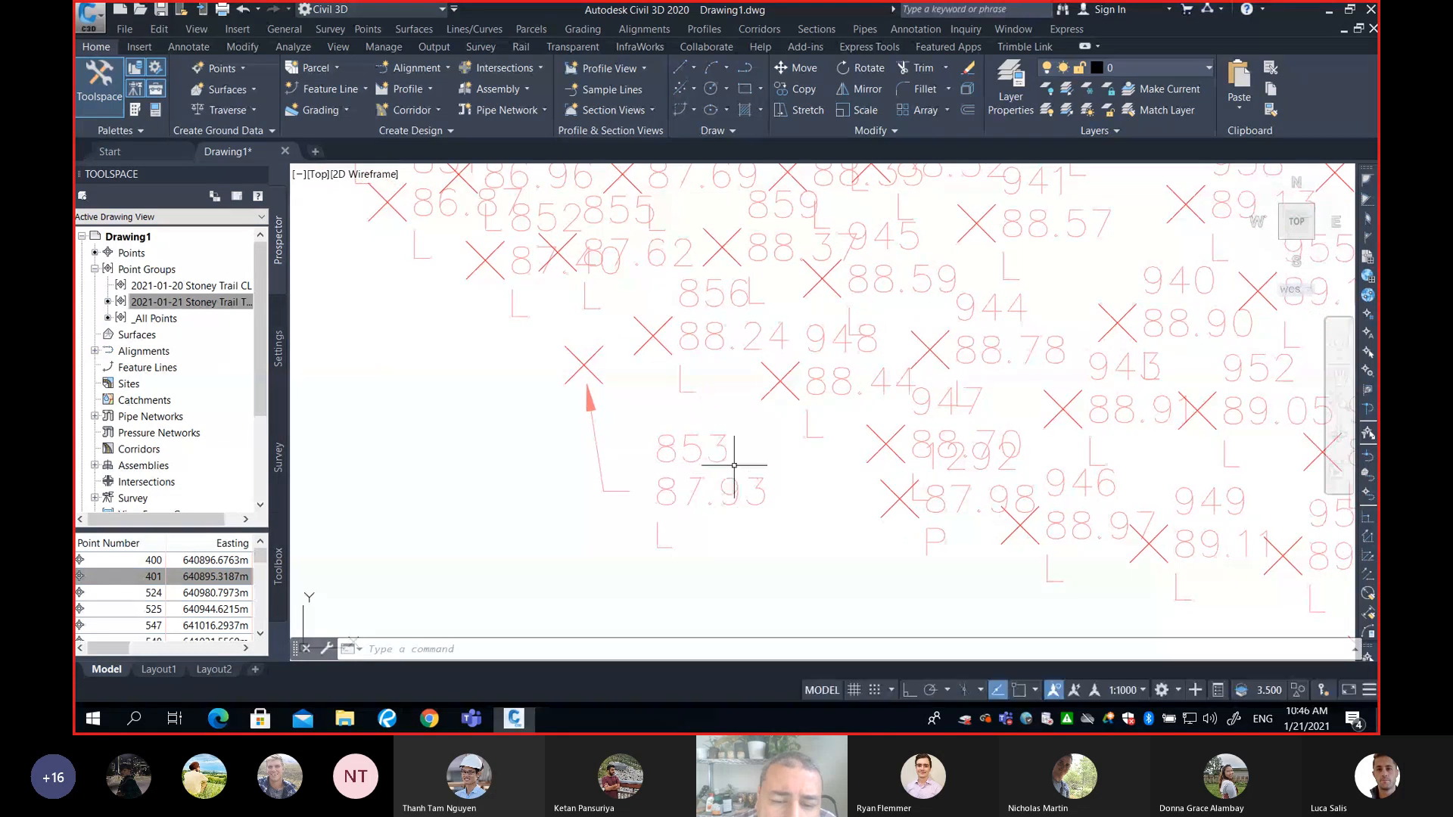
{"action": "scroll", "coordinate": [738, 466], "scroll_direction": "up", "scroll_amount": 2}
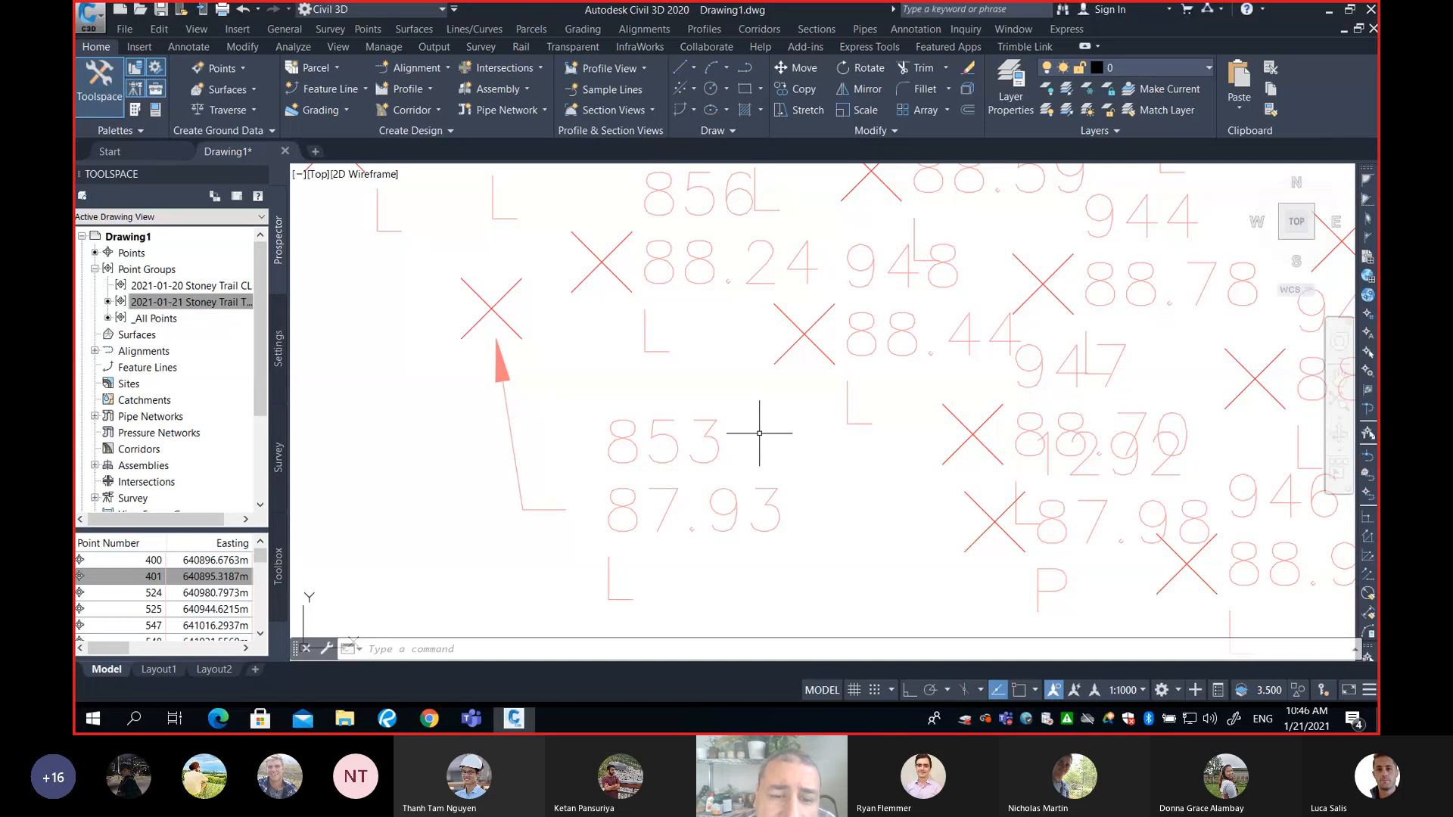
{"action": "middle_click_drag", "start_coordinate": [750, 407], "coordinate": [819, 410]}
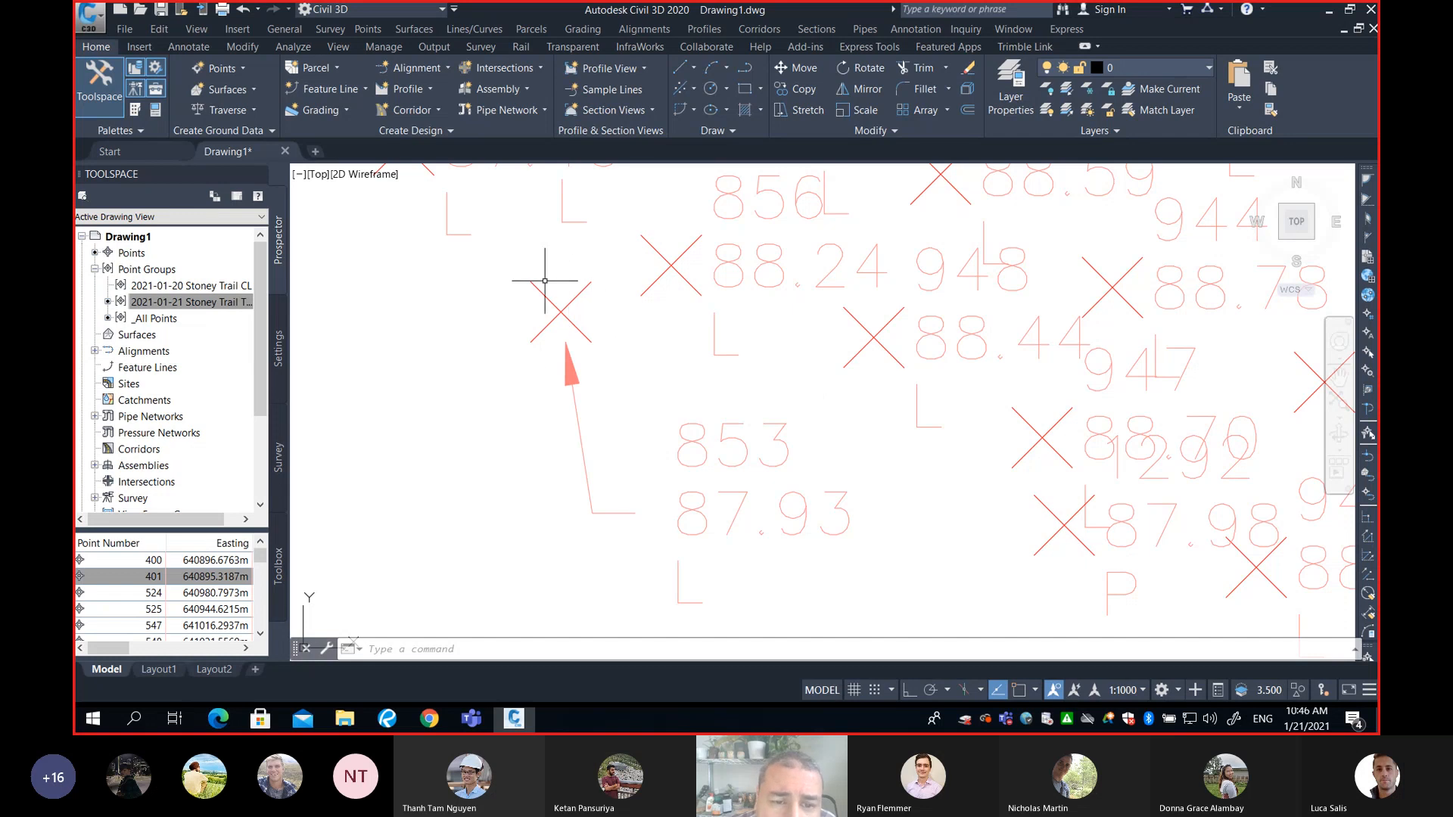
{"action": "scroll", "coordinate": [590, 322], "scroll_direction": "up", "scroll_amount": 2}
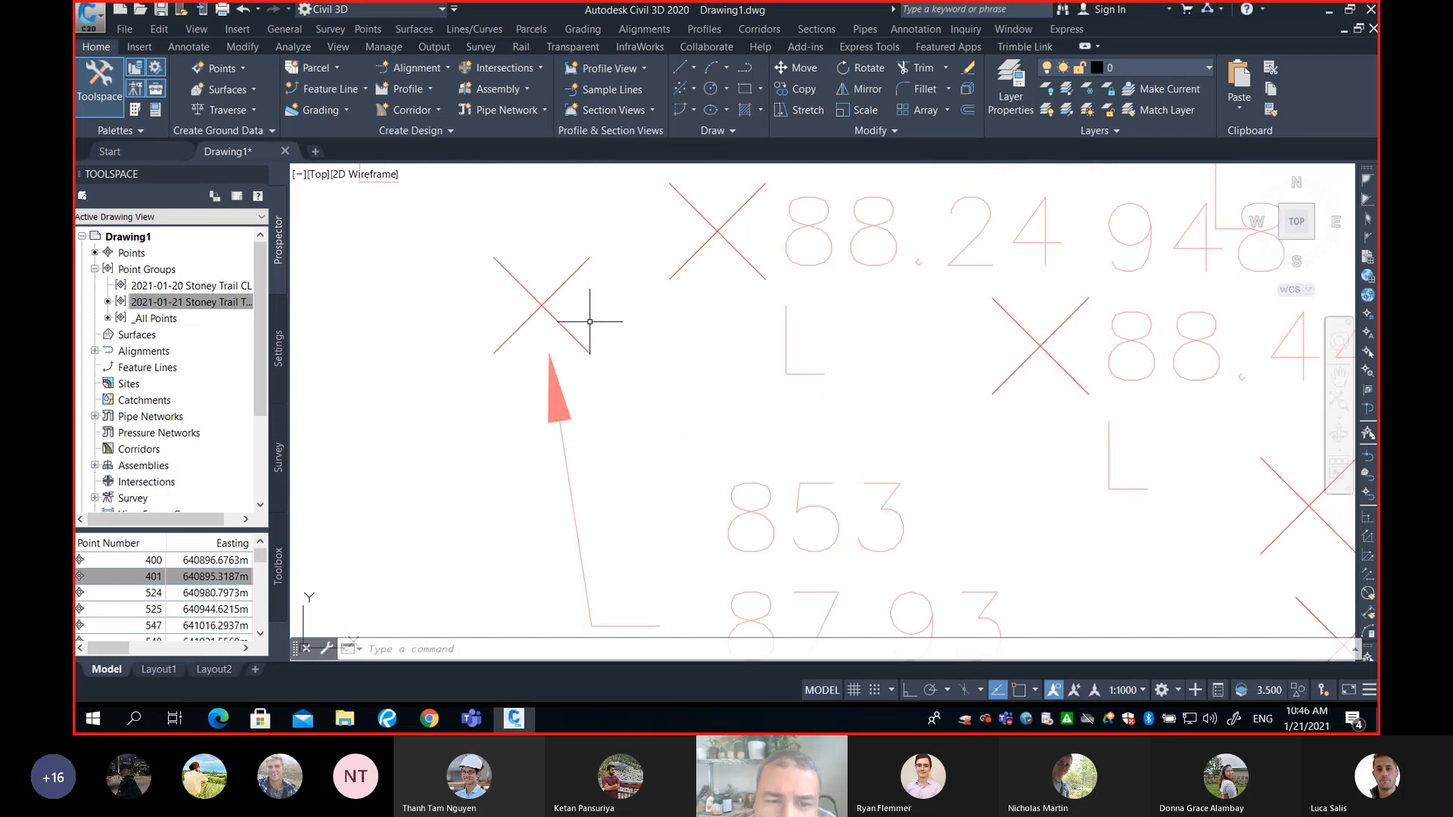
{"action": "middle_click_drag", "start_coordinate": [590, 322], "coordinate": [691, 405]}
{"action": "scroll", "coordinate": [665, 350], "scroll_direction": "up", "scroll_amount": 2}
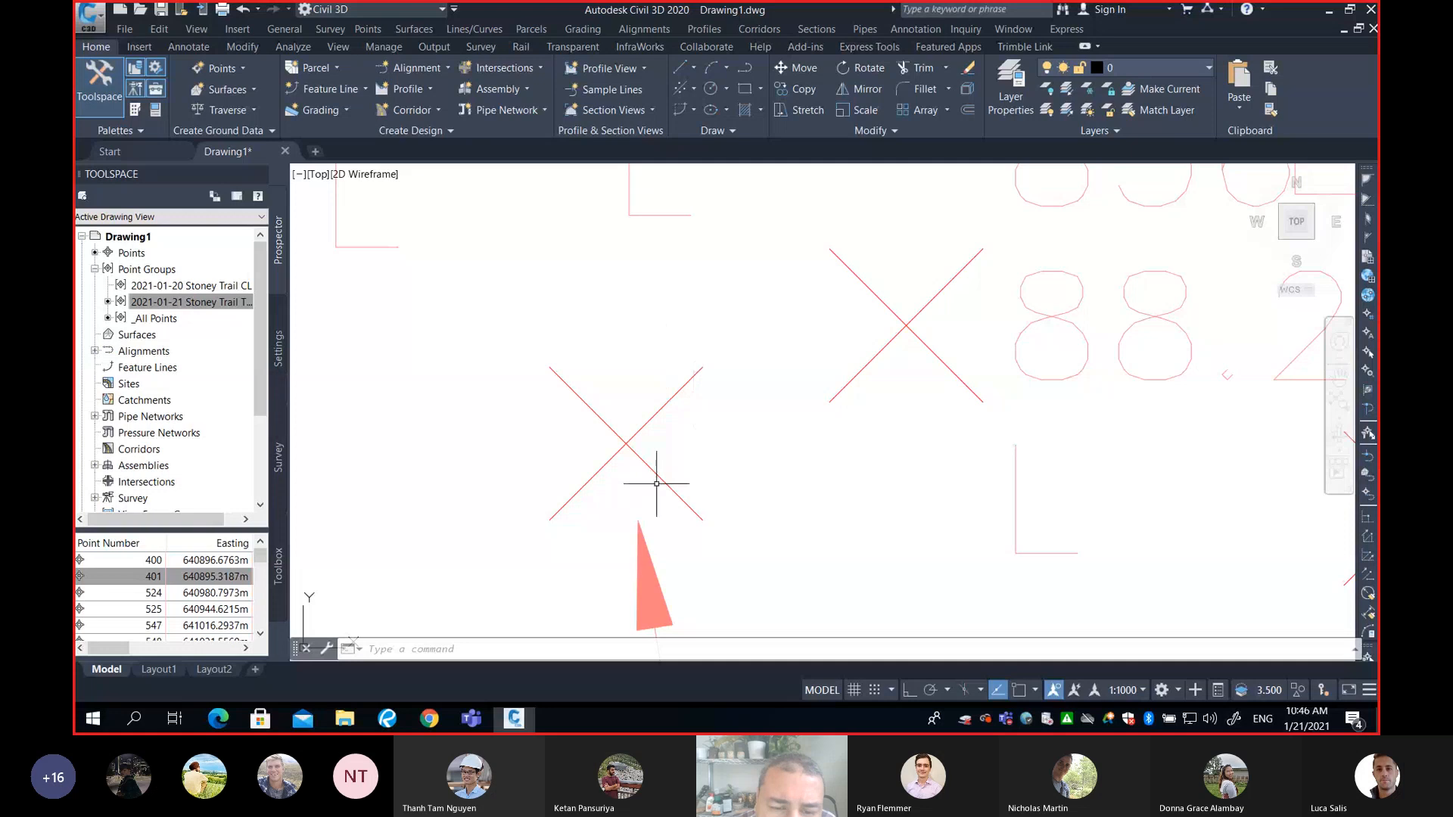
{"action": "scroll", "coordinate": [664, 401], "scroll_direction": "down", "scroll_amount": 3}
{"action": "middle_click_drag", "start_coordinate": [867, 526], "coordinate": [788, 329]}
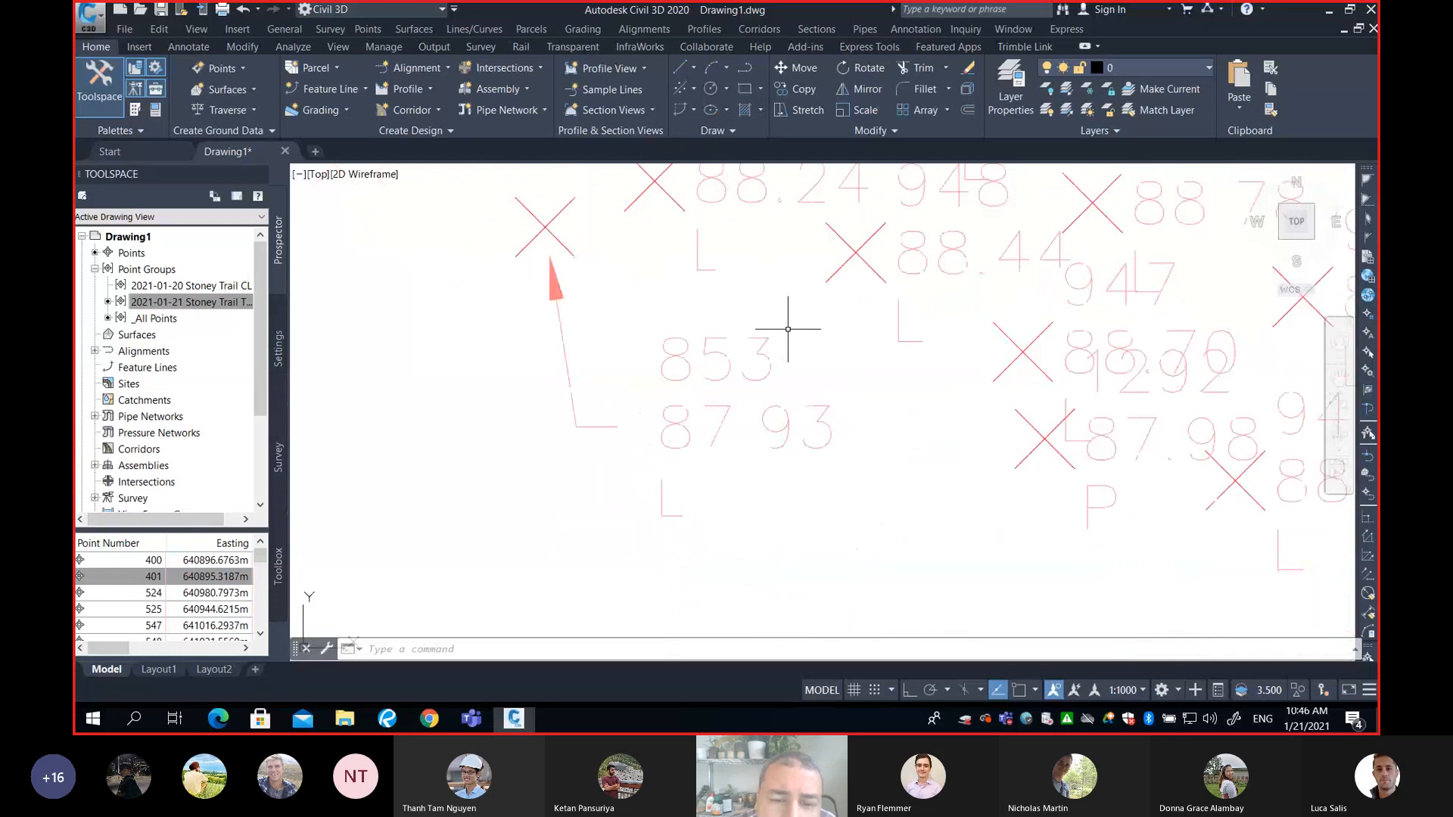
{"action": "middle_click_drag", "start_coordinate": [772, 454], "coordinate": [808, 512]}
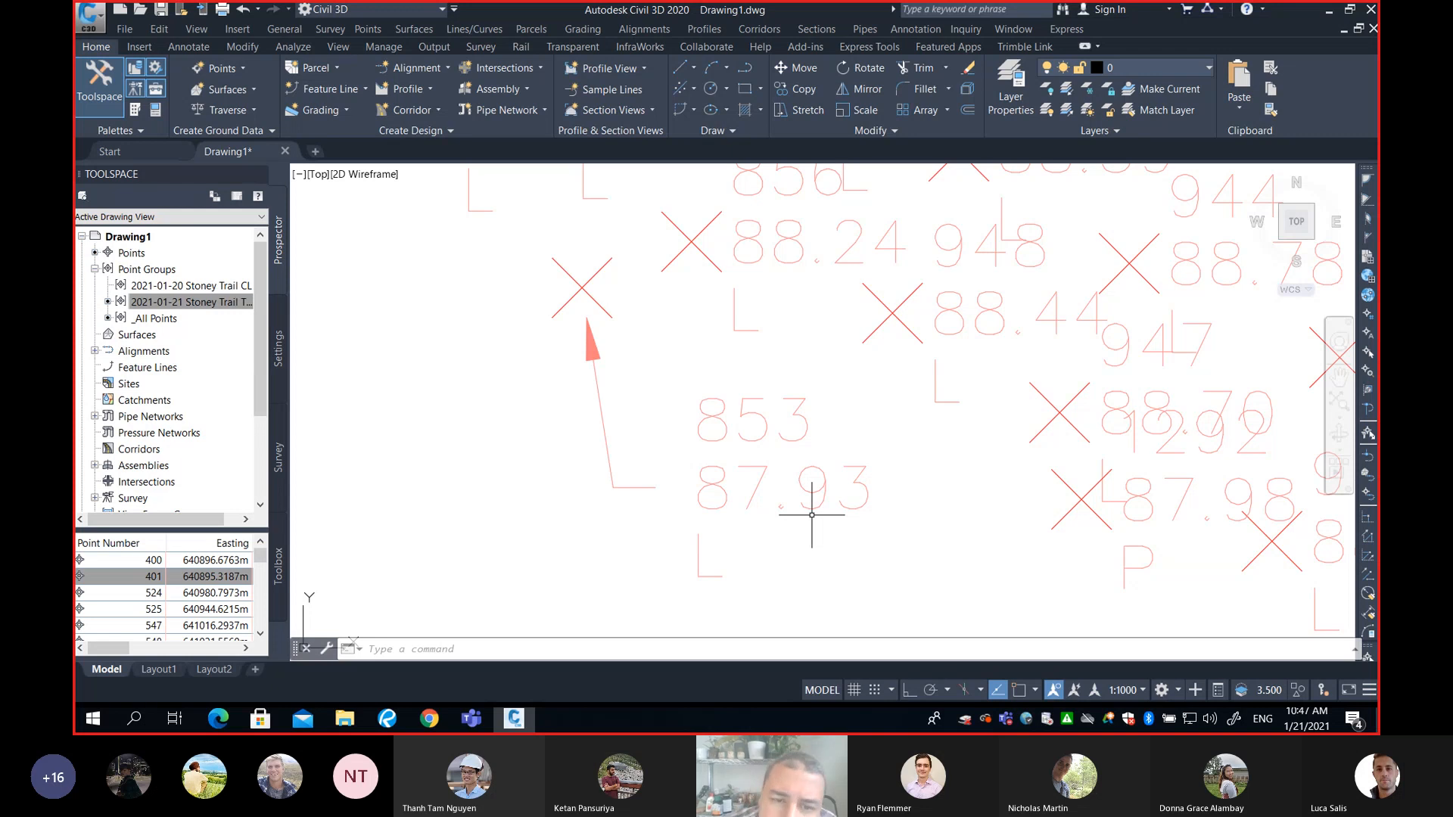
{"action": "scroll", "coordinate": [730, 529], "scroll_direction": "down", "scroll_amount": 2}
{"action": "scroll", "coordinate": [693, 464], "scroll_direction": "up", "scroll_amount": 5}
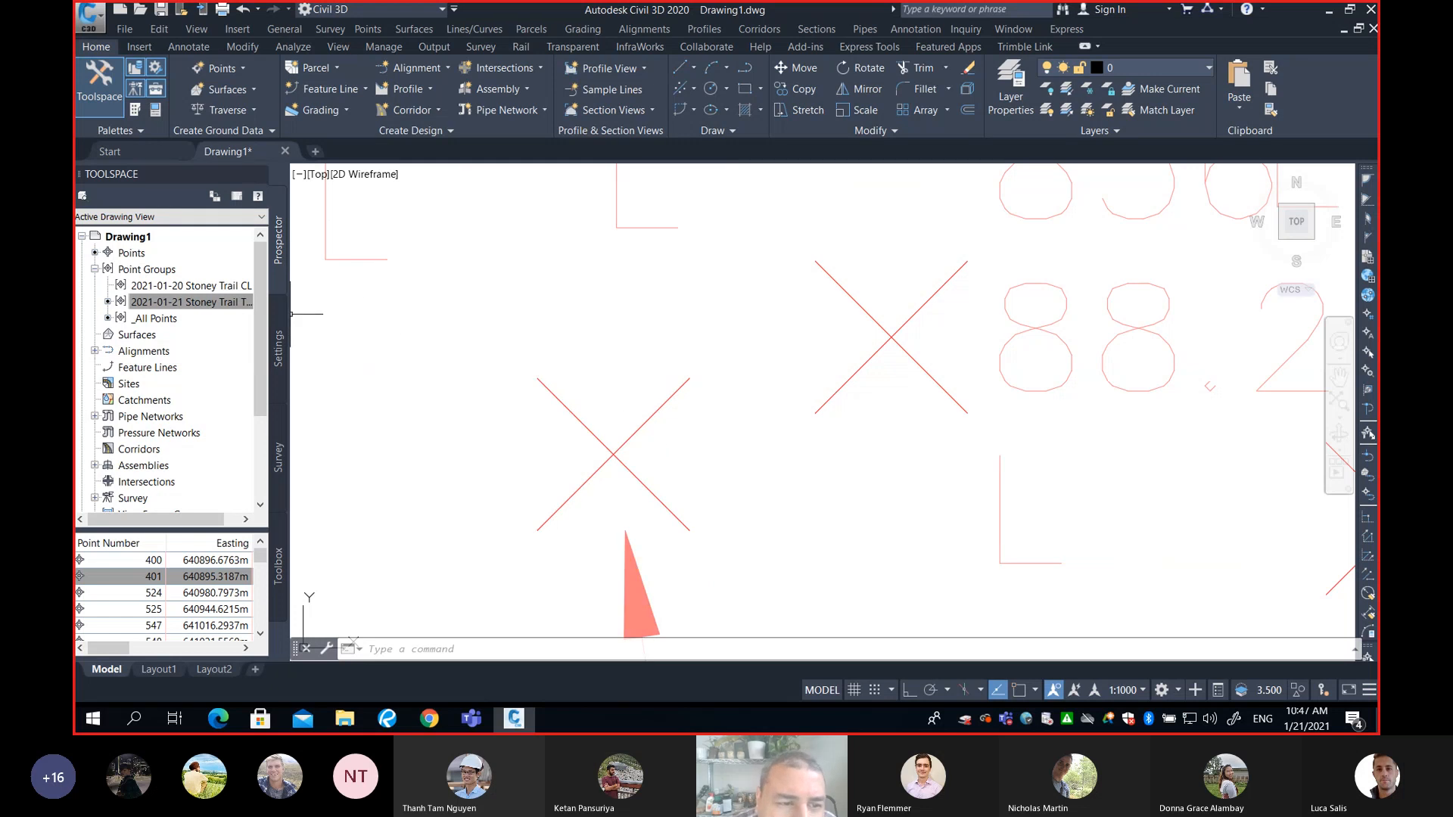
Widen the Toolspace so the full group names fit, and check the properties of the 2021-01-20 Stoney Trail CL point group
{"action": "left_click_drag", "start_coordinate": [295, 312], "coordinate": [492, 315]}
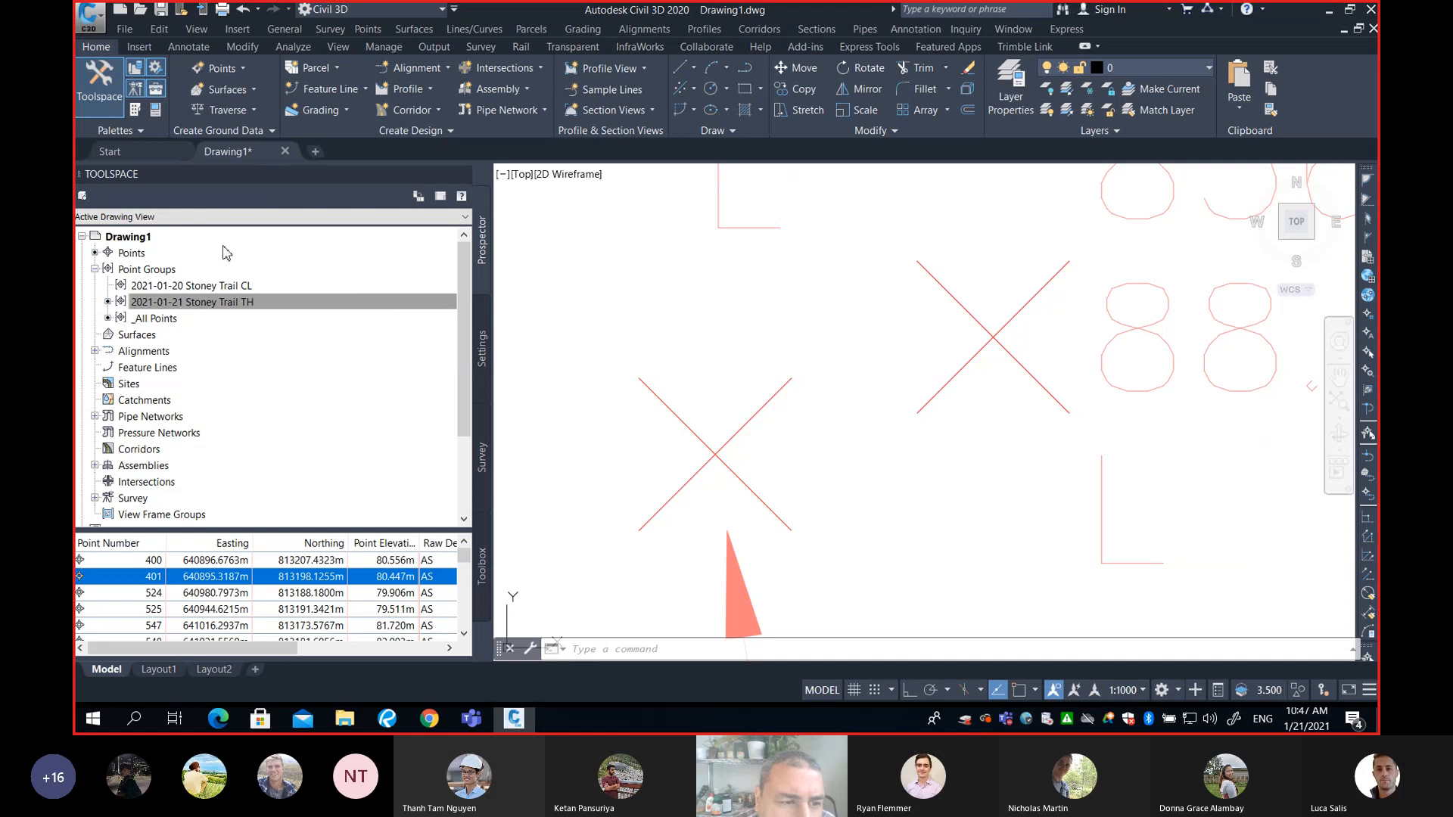
{"action": "left_click", "coordinate": [196, 304]}
{"action": "left_click", "coordinate": [244, 286]}
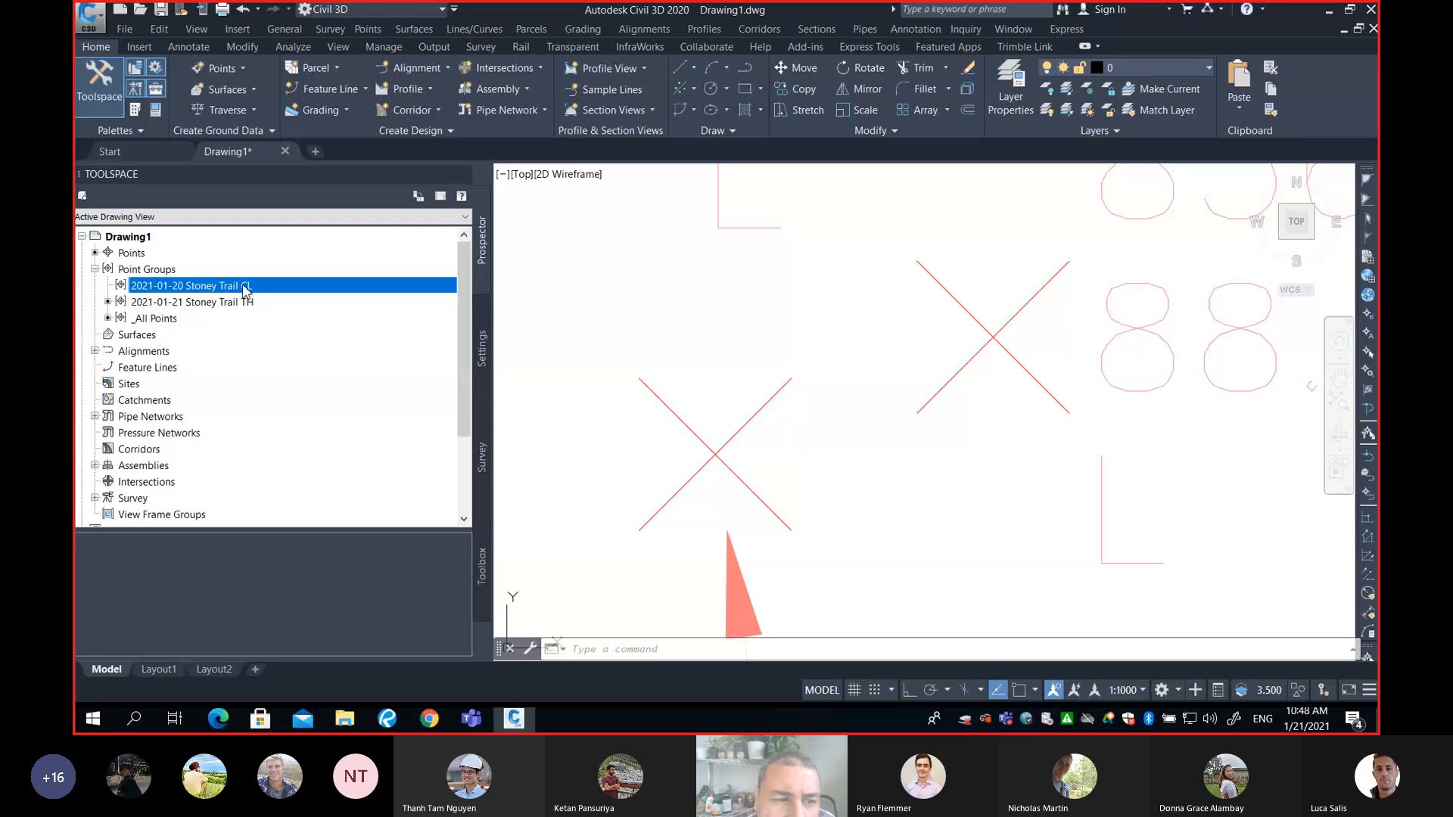
{"action": "mouse_move", "coordinate": [241, 289]}
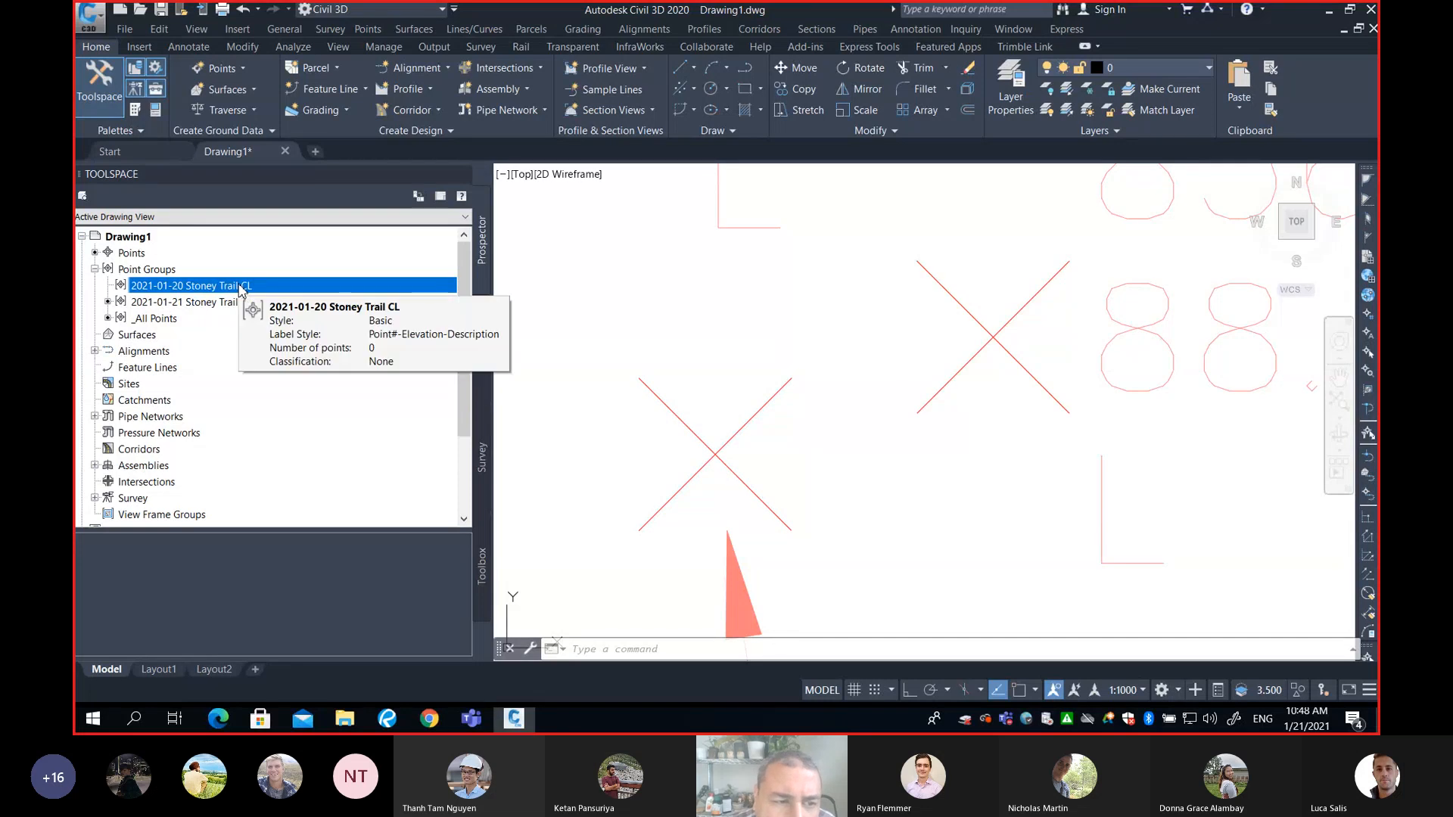
Open the properties of the 2021-01-21 Stoney Trail TH point group and reposition the dialog
{"action": "left_click", "coordinate": [224, 303]}
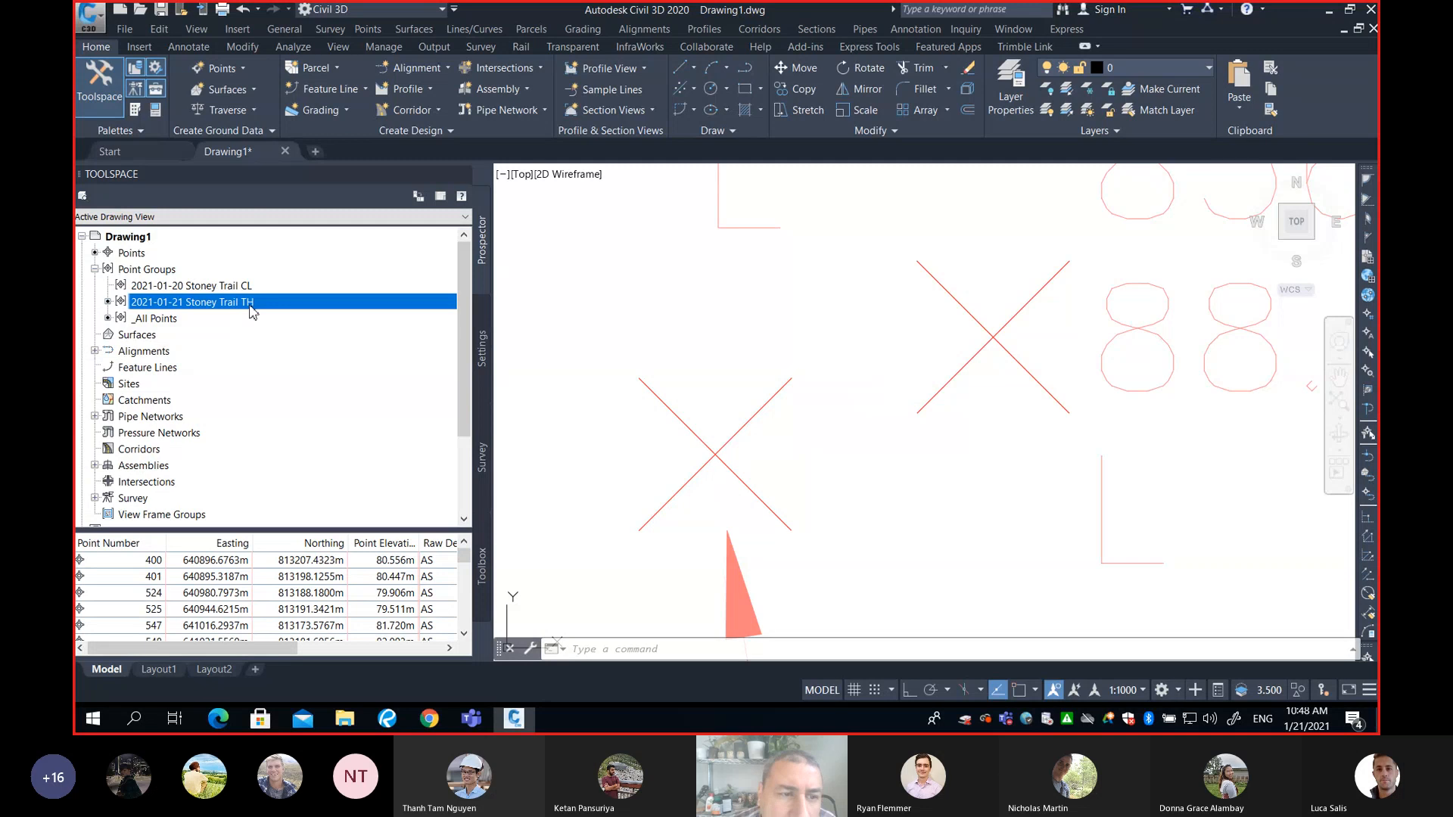
{"action": "mouse_move", "coordinate": [251, 309]}
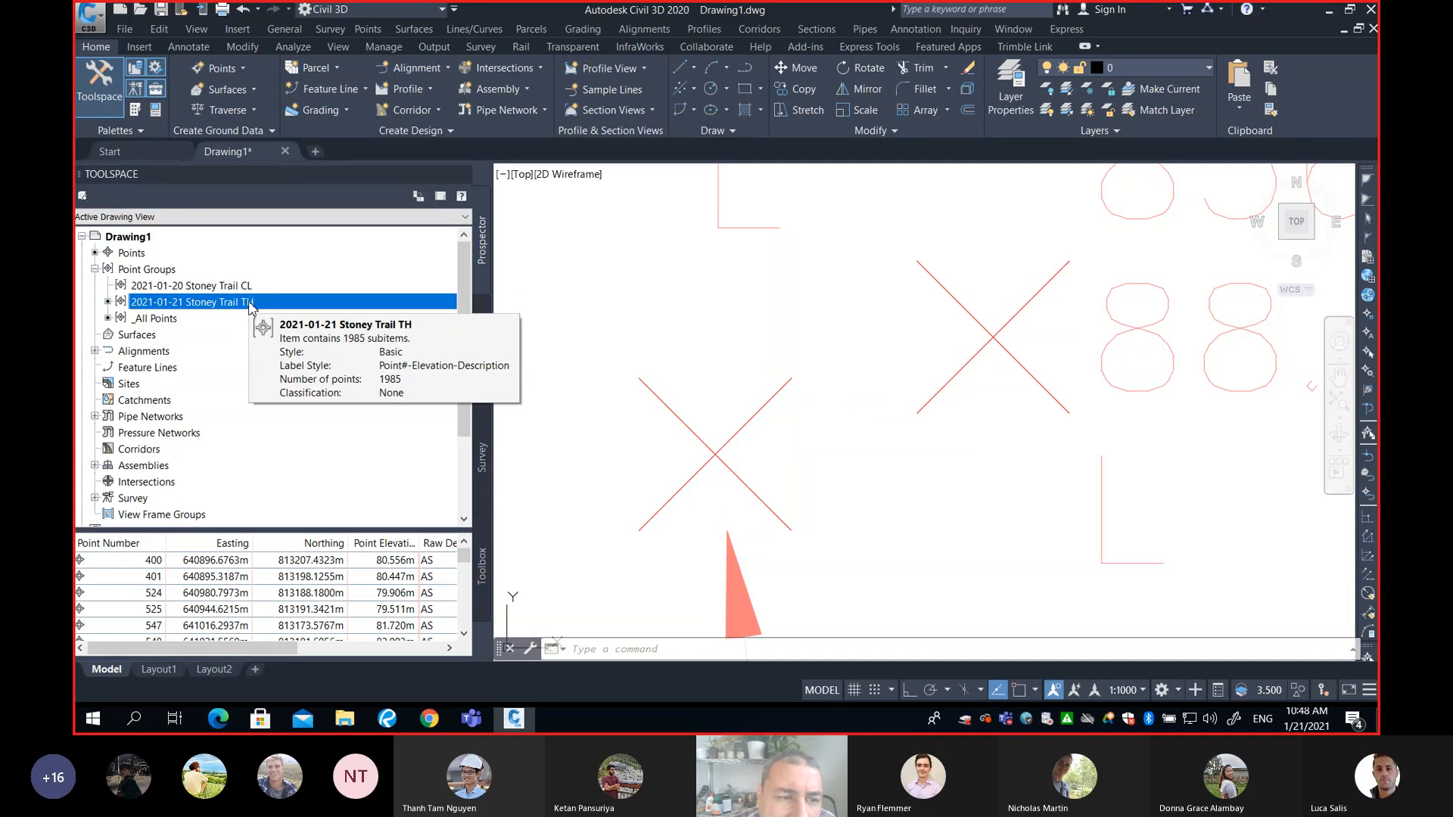
{"action": "right_click", "coordinate": [251, 306]}
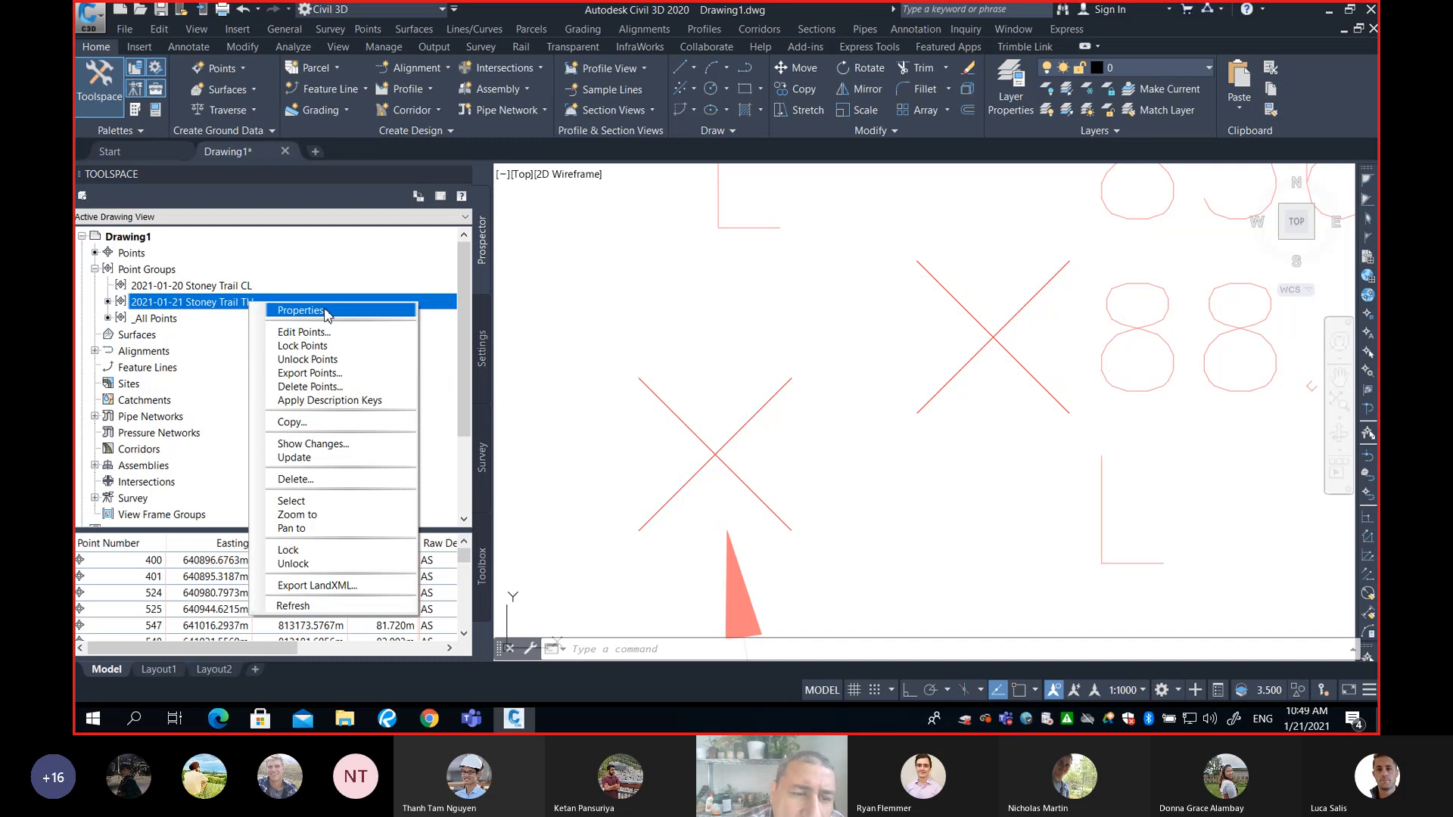
{"action": "left_click", "coordinate": [327, 311]}
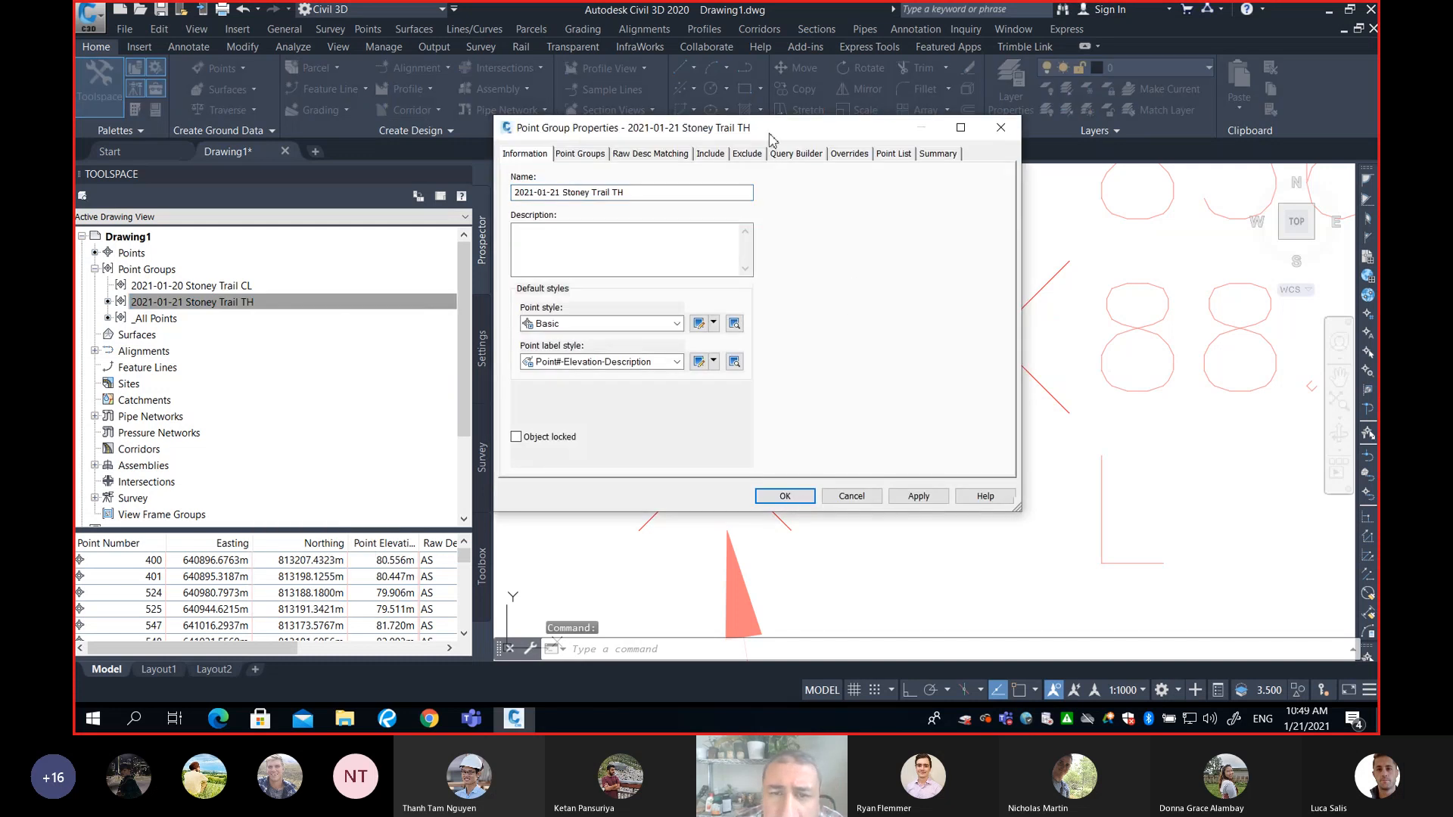
{"action": "left_click_drag", "start_coordinate": [764, 130], "coordinate": [689, 122]}
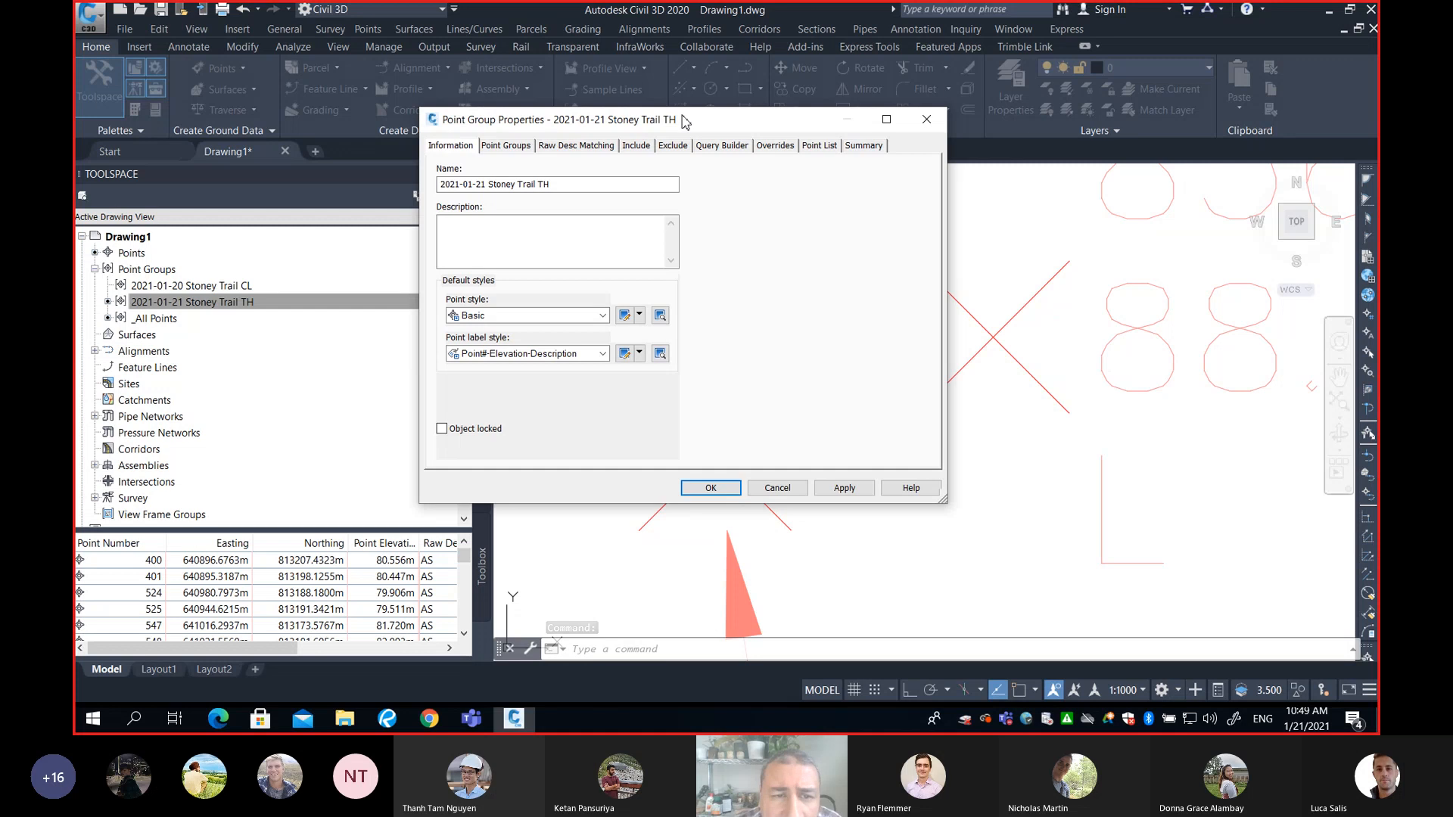
Review the group's point groups, raw description matching, include, exclude, query, overrides, point list and summary settings without changing them
{"action": "left_click", "coordinate": [512, 149]}
{"action": "left_click", "coordinate": [596, 148]}
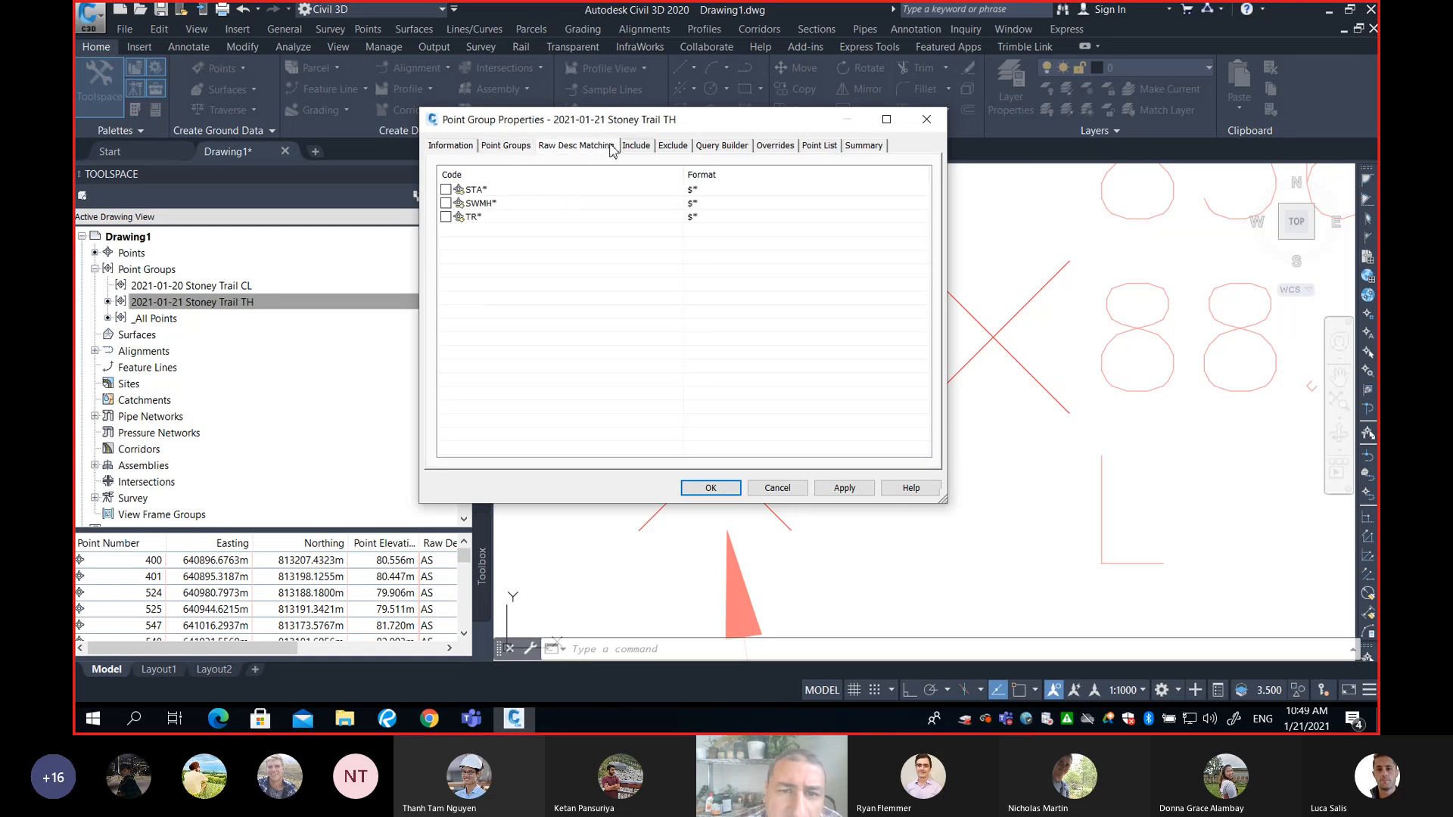
{"action": "left_click", "coordinate": [640, 148]}
{"action": "left_click", "coordinate": [688, 148]}
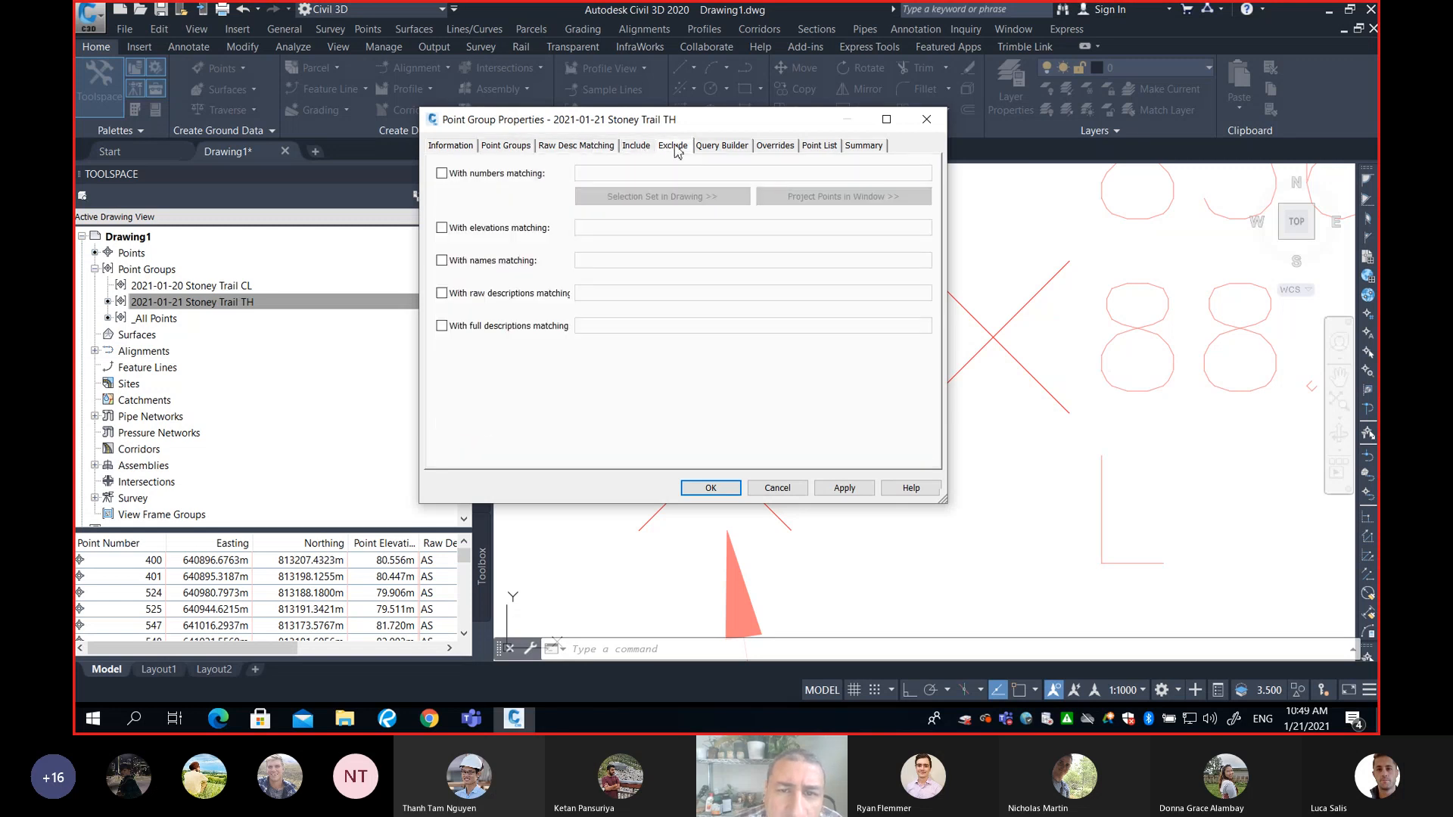
{"action": "left_click", "coordinate": [722, 148]}
{"action": "left_click", "coordinate": [763, 149]}
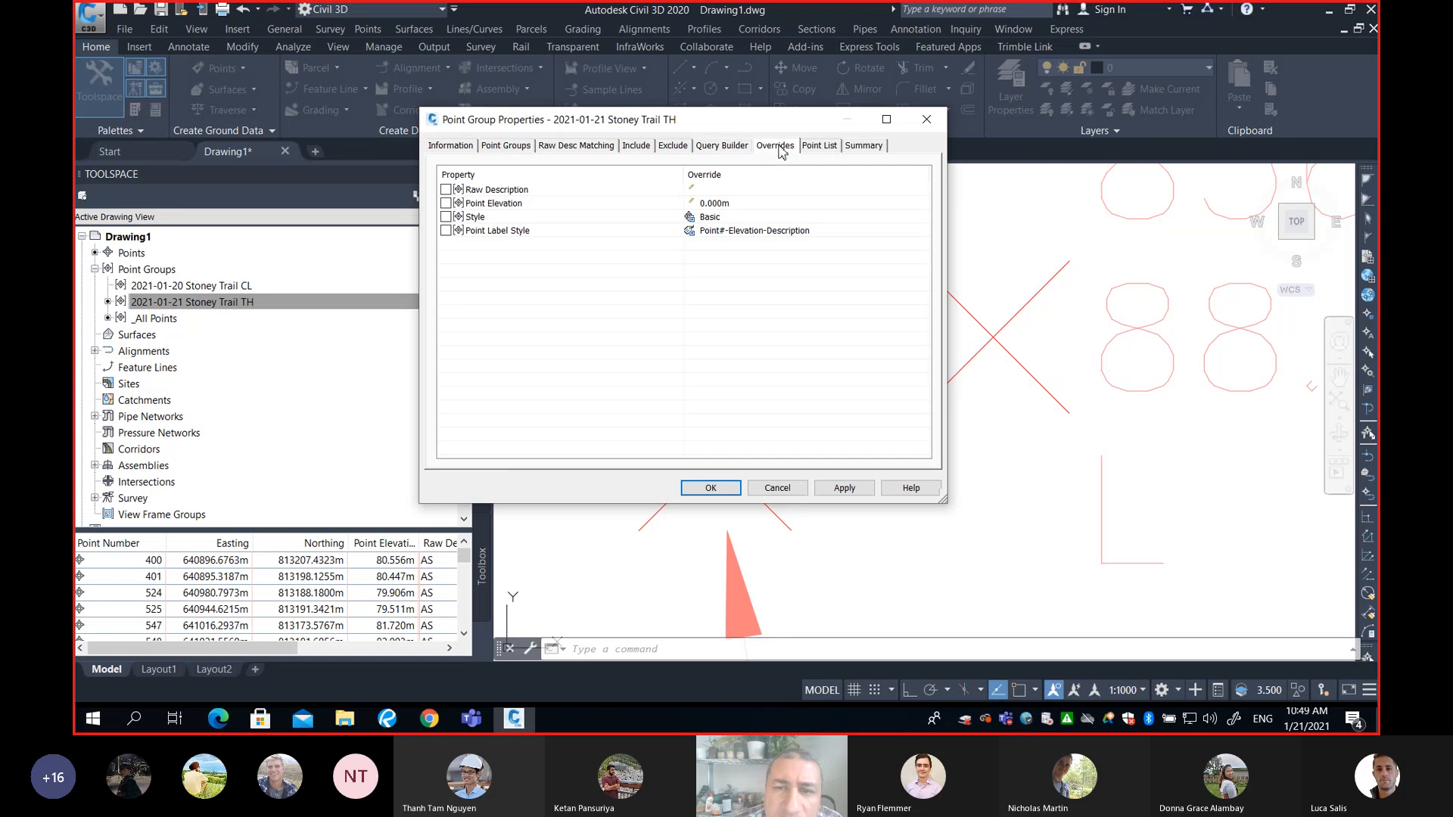
{"action": "left_click", "coordinate": [819, 148]}
{"action": "left_click", "coordinate": [859, 149]}
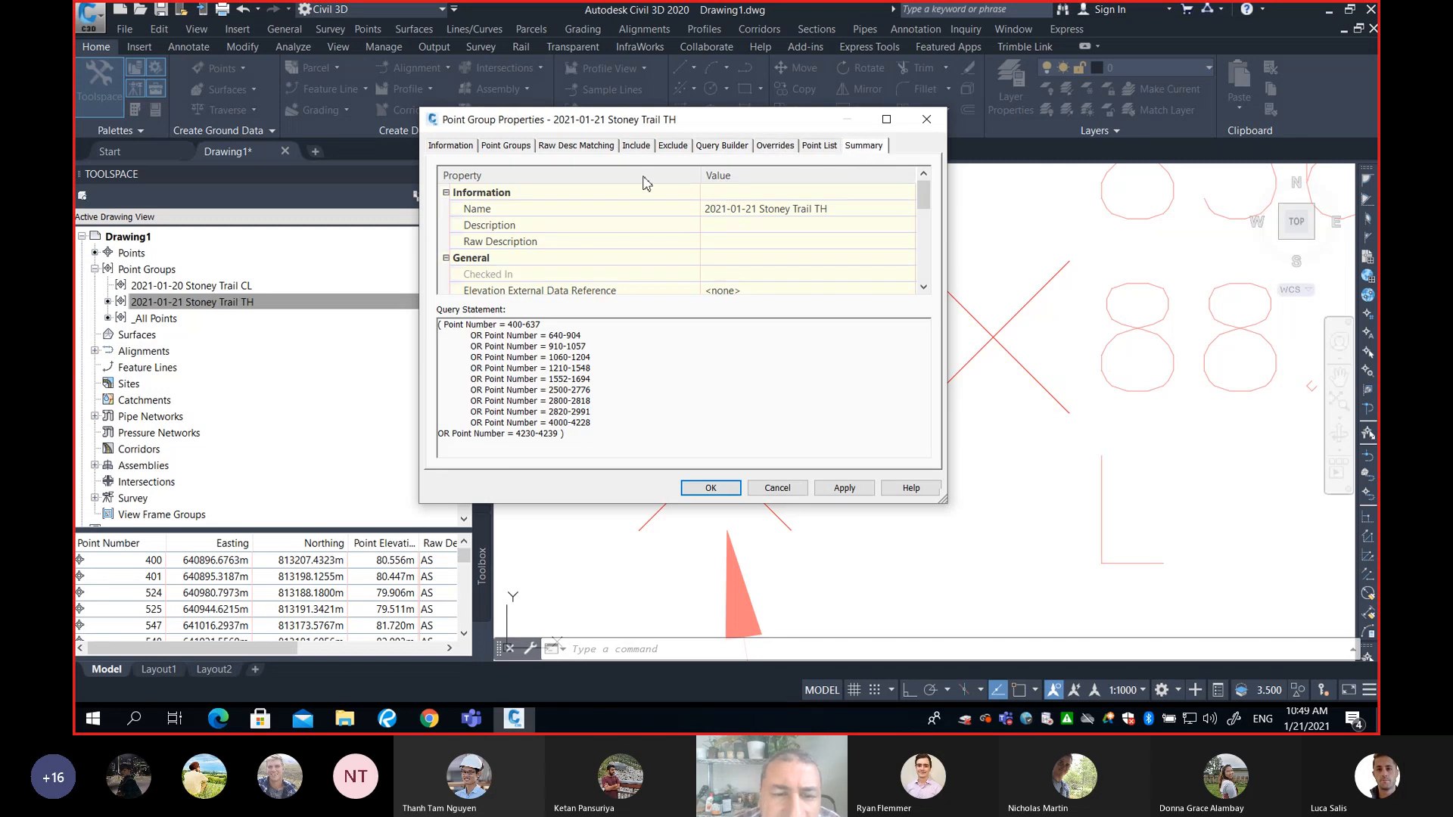
Inspect the point group's name and empty description among its general information, leaving both as they are
{"action": "left_click", "coordinate": [457, 147]}
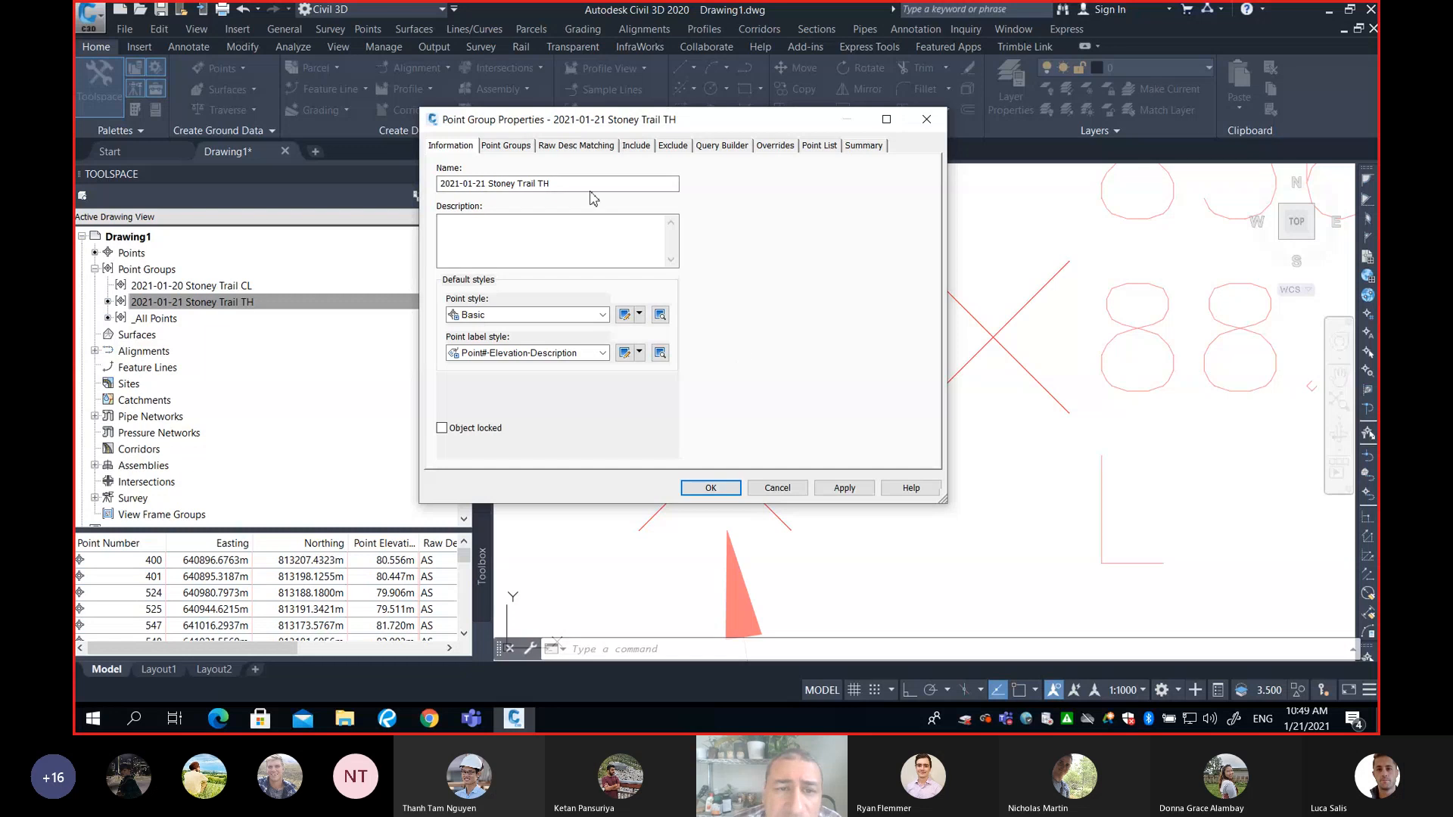
{"action": "left_click_drag", "start_coordinate": [551, 184], "coordinate": [433, 197]}
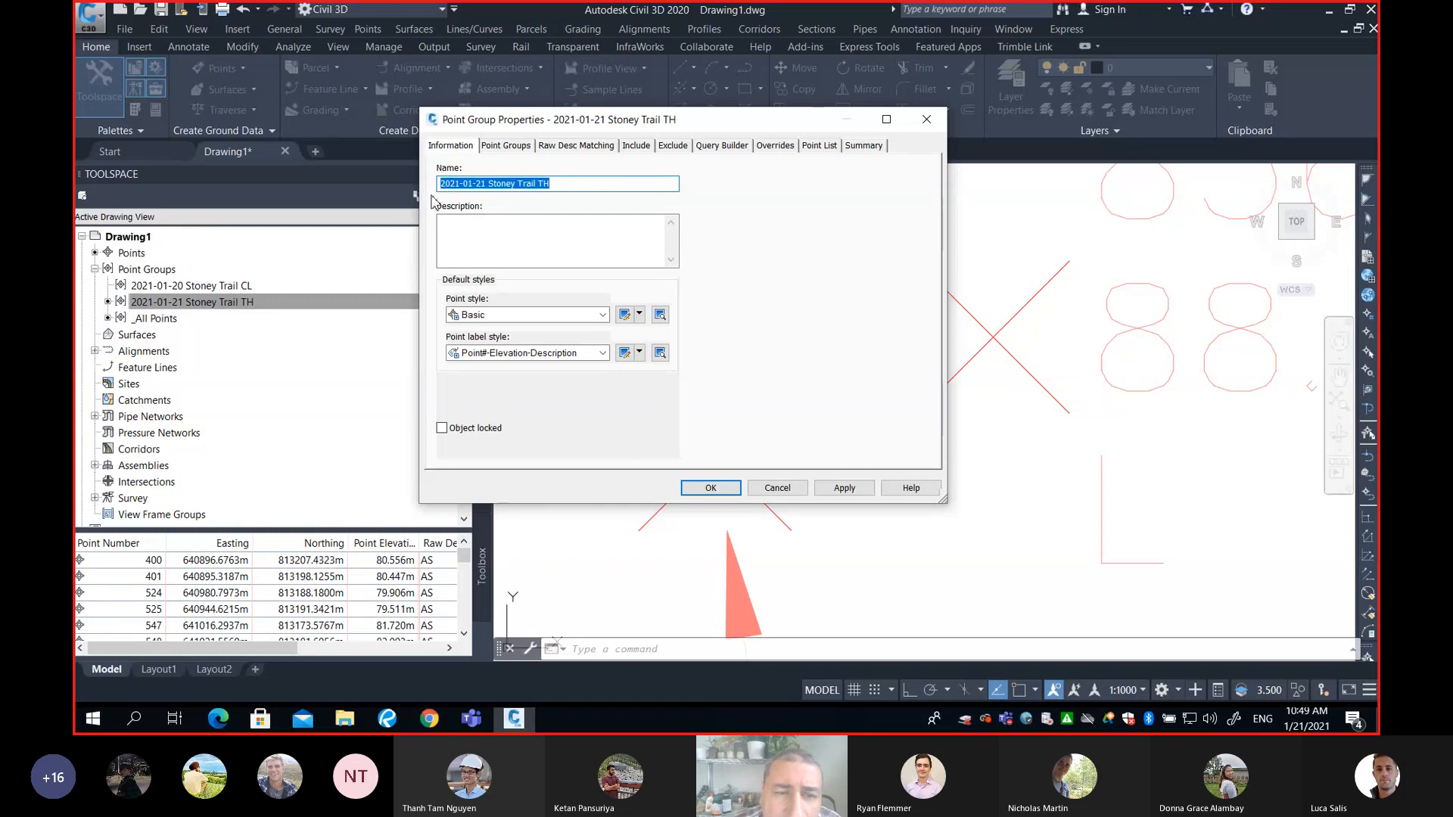
{"action": "left_click", "coordinate": [492, 249]}
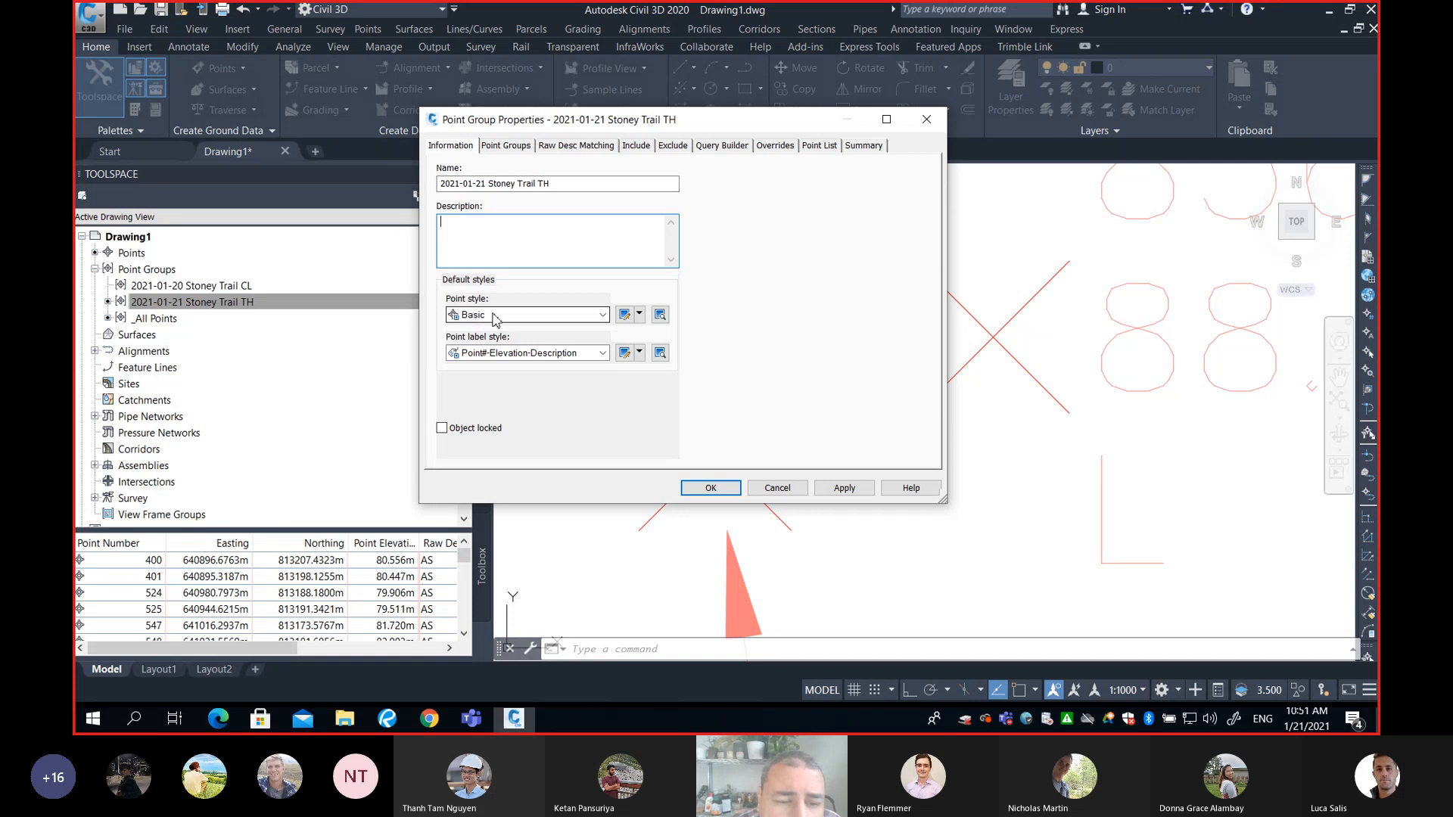
Apply the Benchmark point style to the point group, moving the properties dialog clear of the markers in the drawing
{"action": "left_click", "coordinate": [603, 316]}
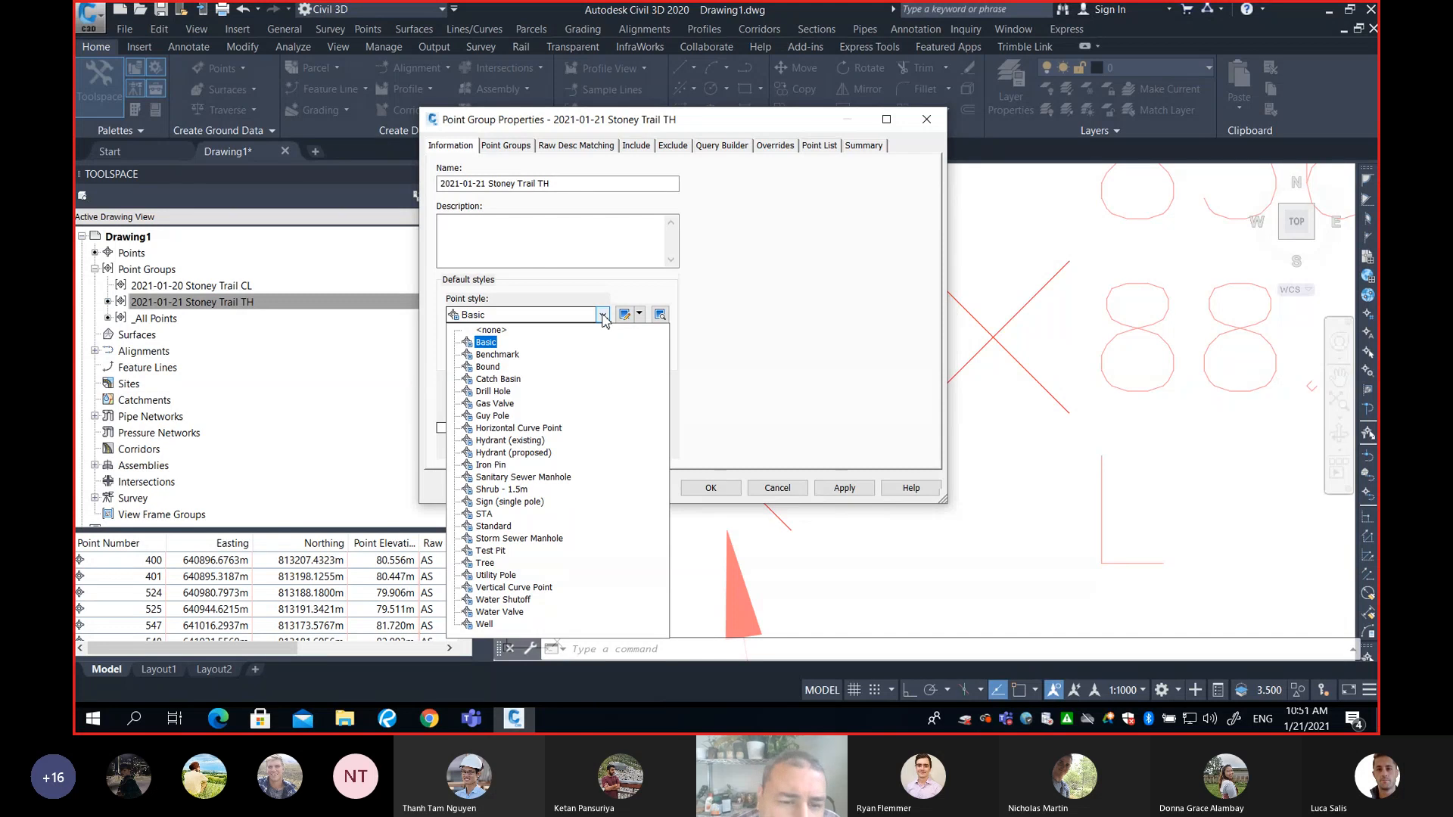
{"action": "left_click", "coordinate": [497, 355]}
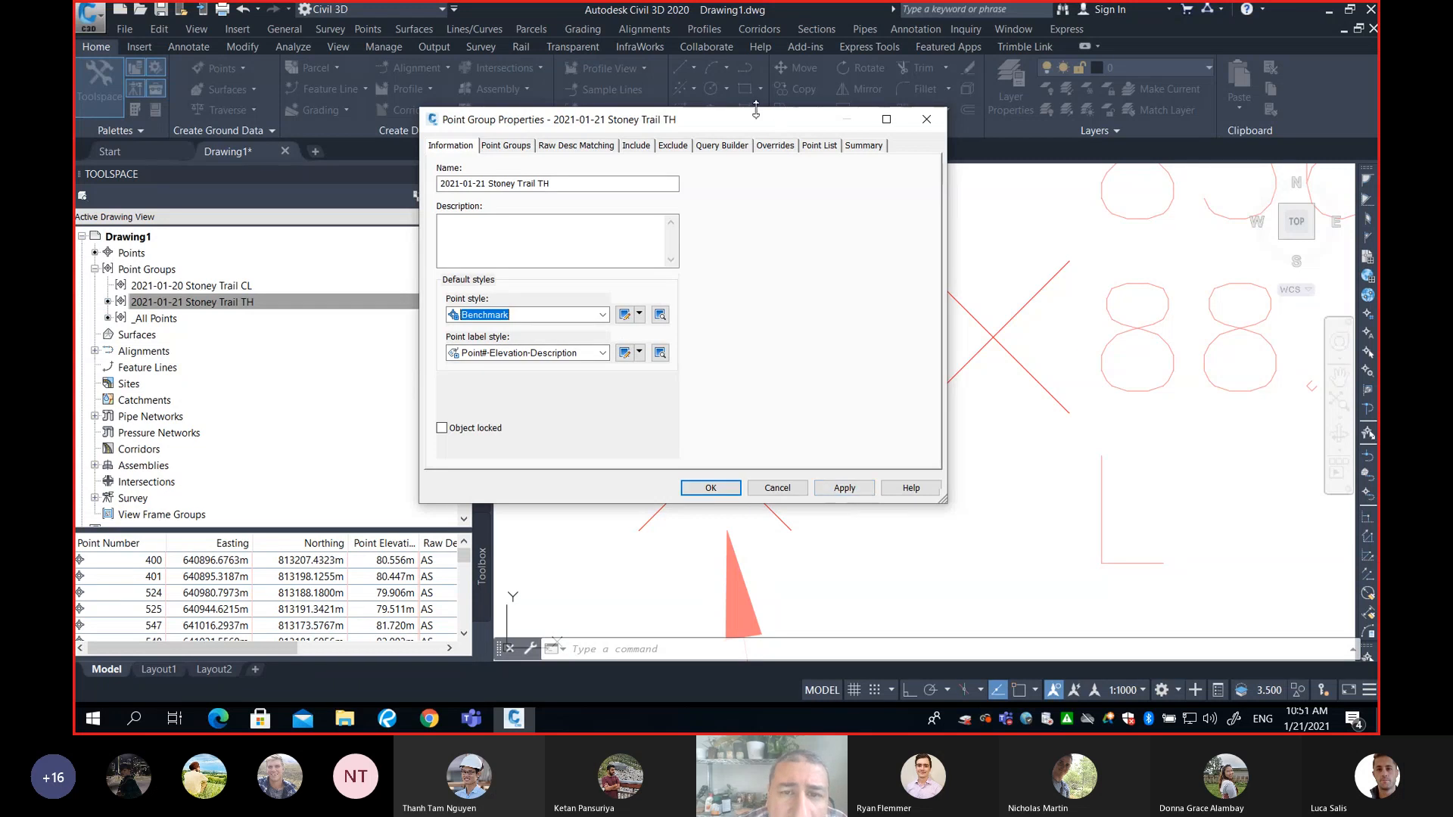
{"action": "left_click_drag", "start_coordinate": [747, 123], "coordinate": [405, 69]}
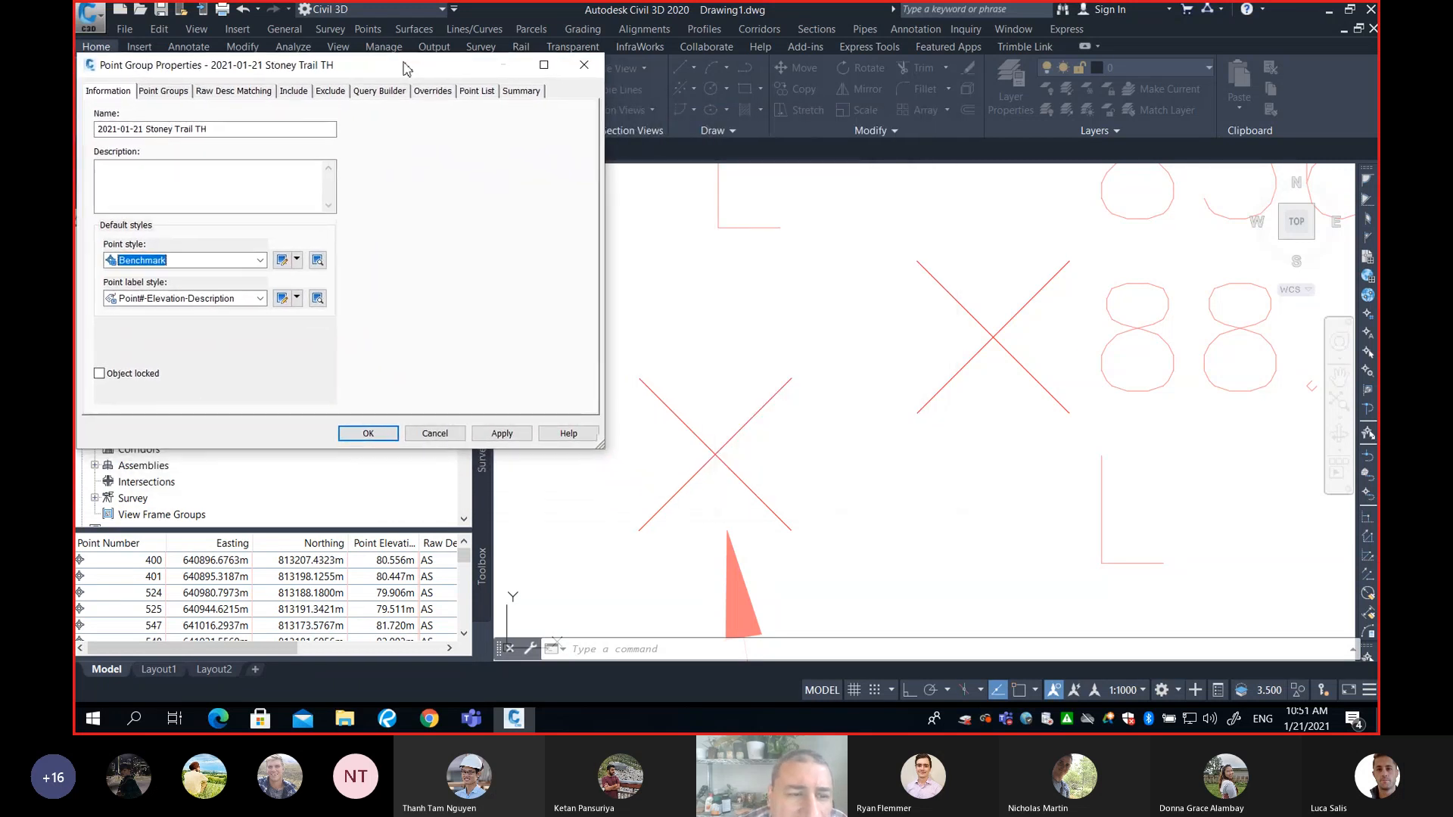
{"action": "left_click", "coordinate": [503, 433]}
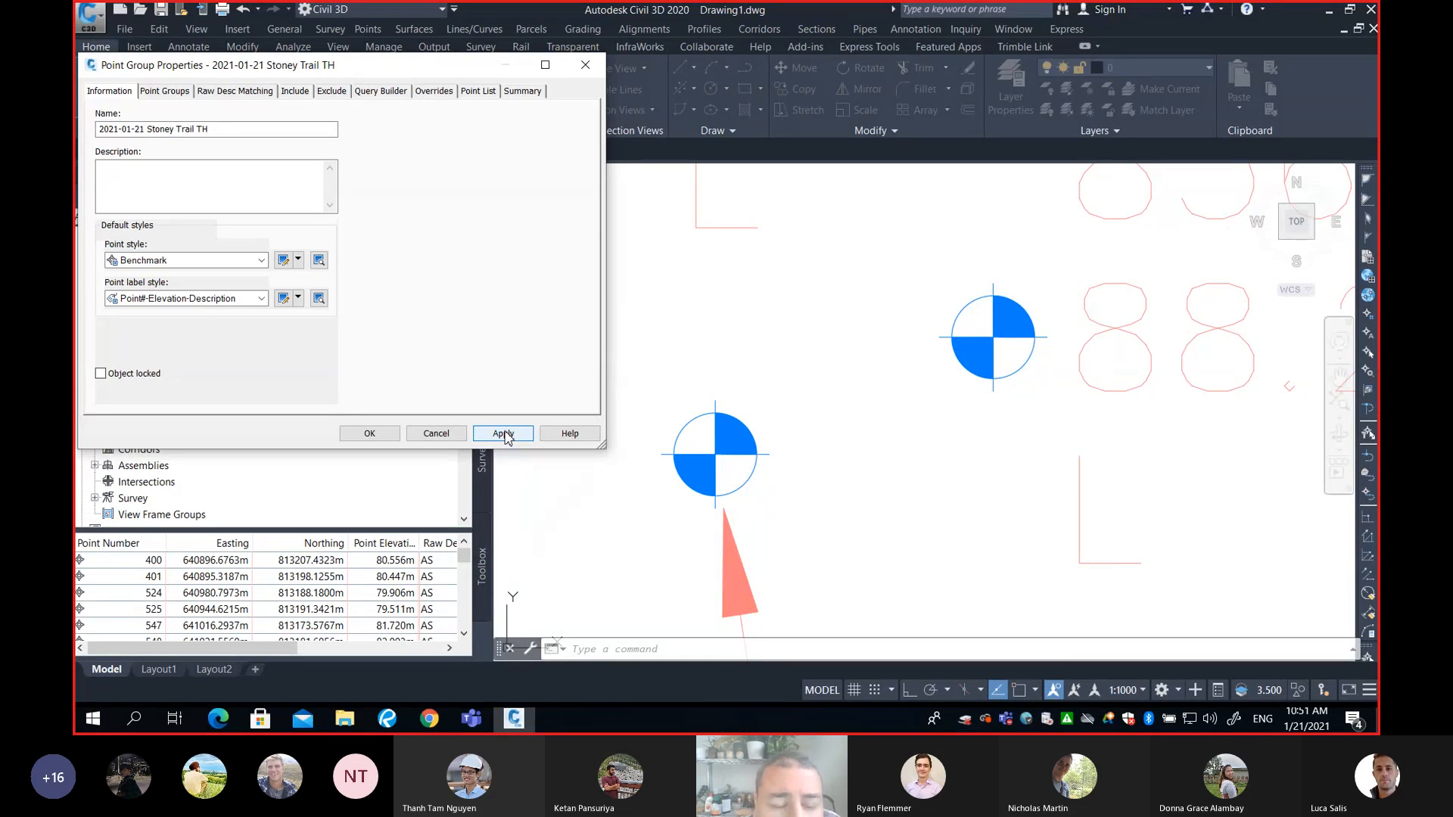
Apply the Gas Valve point style to the 2021-01-21 Stoney Trail TH point group
{"action": "left_click", "coordinate": [259, 261]}
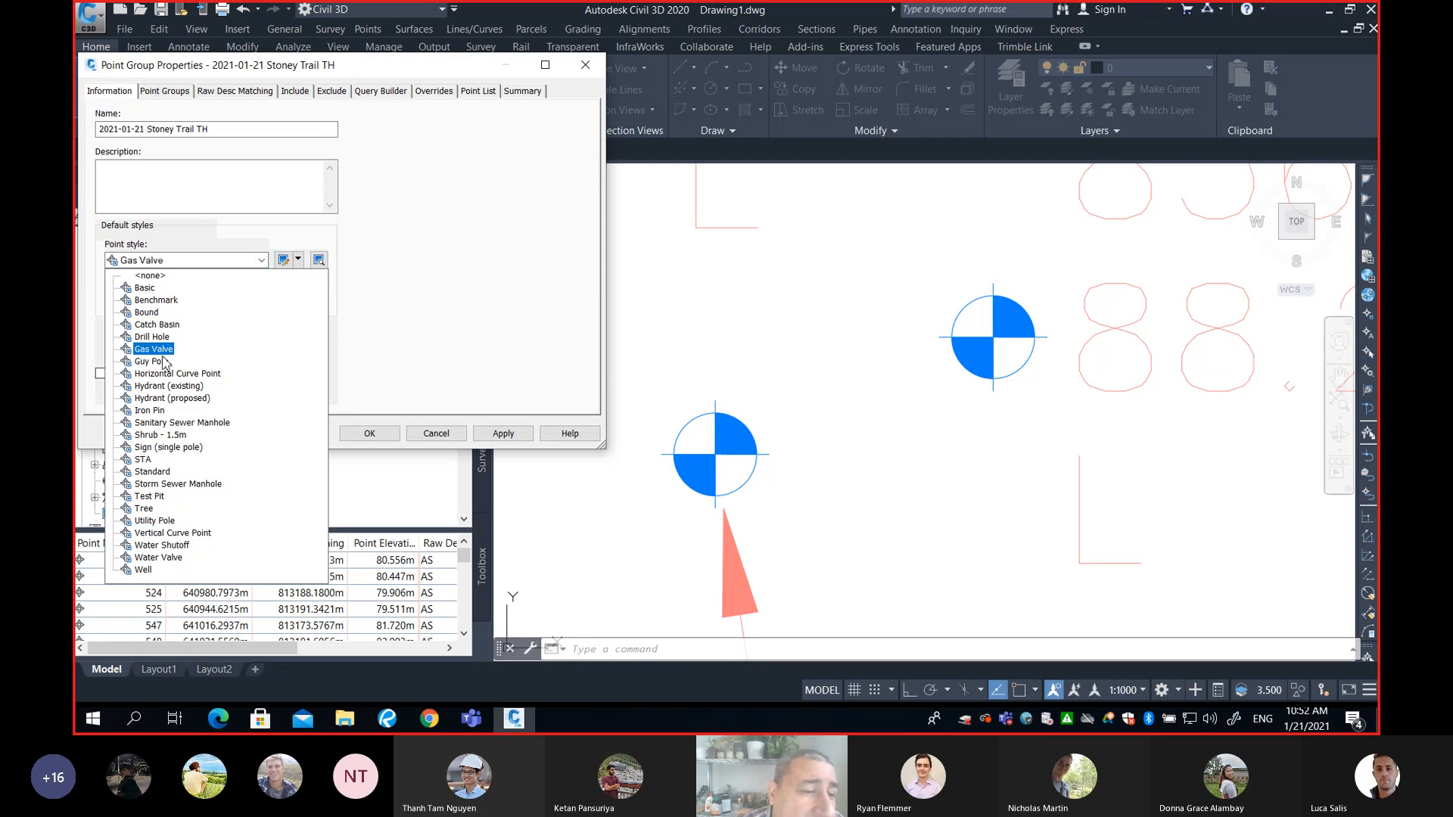
{"action": "left_click", "coordinate": [160, 351]}
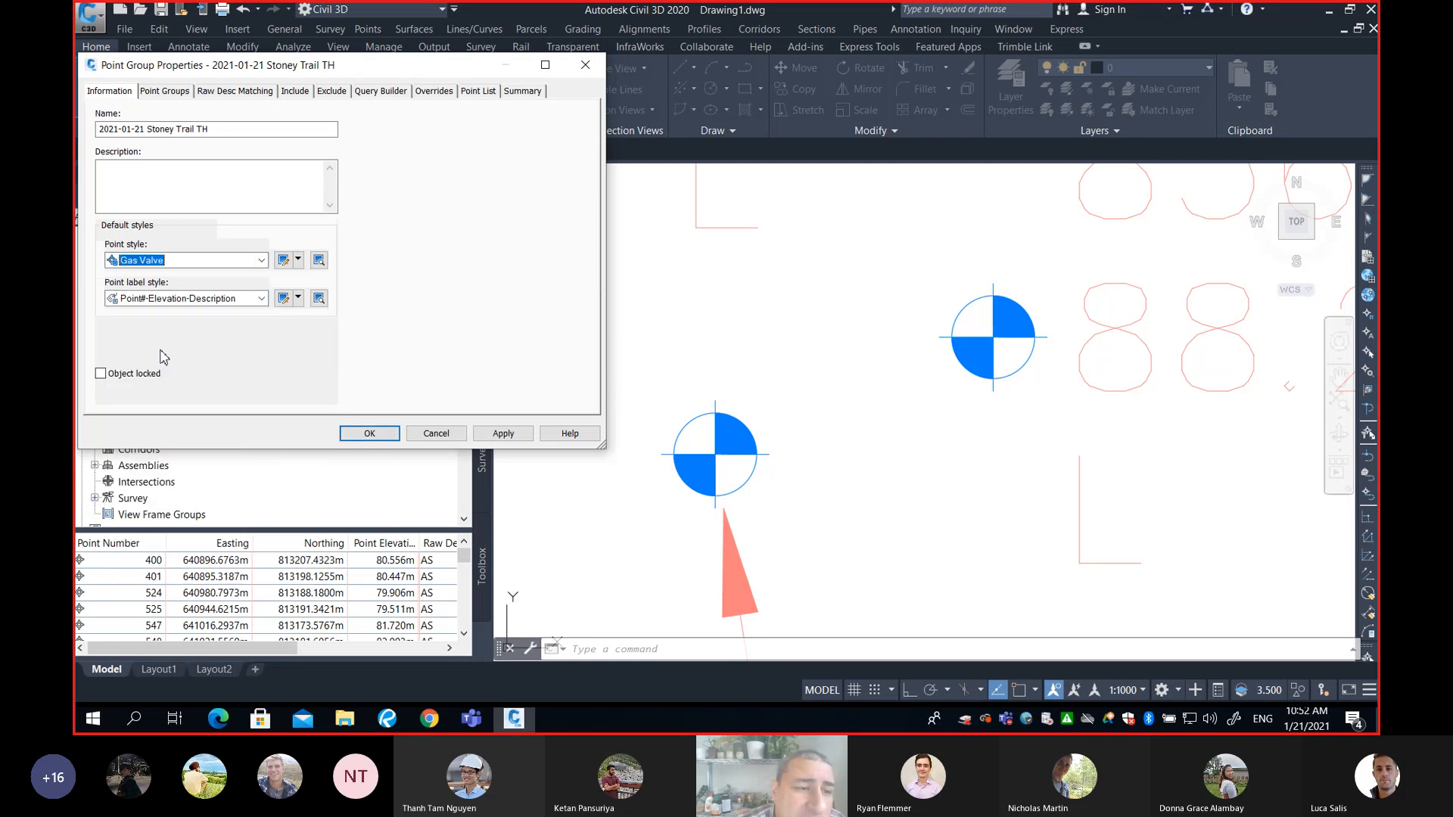
{"action": "left_click", "coordinate": [514, 435]}
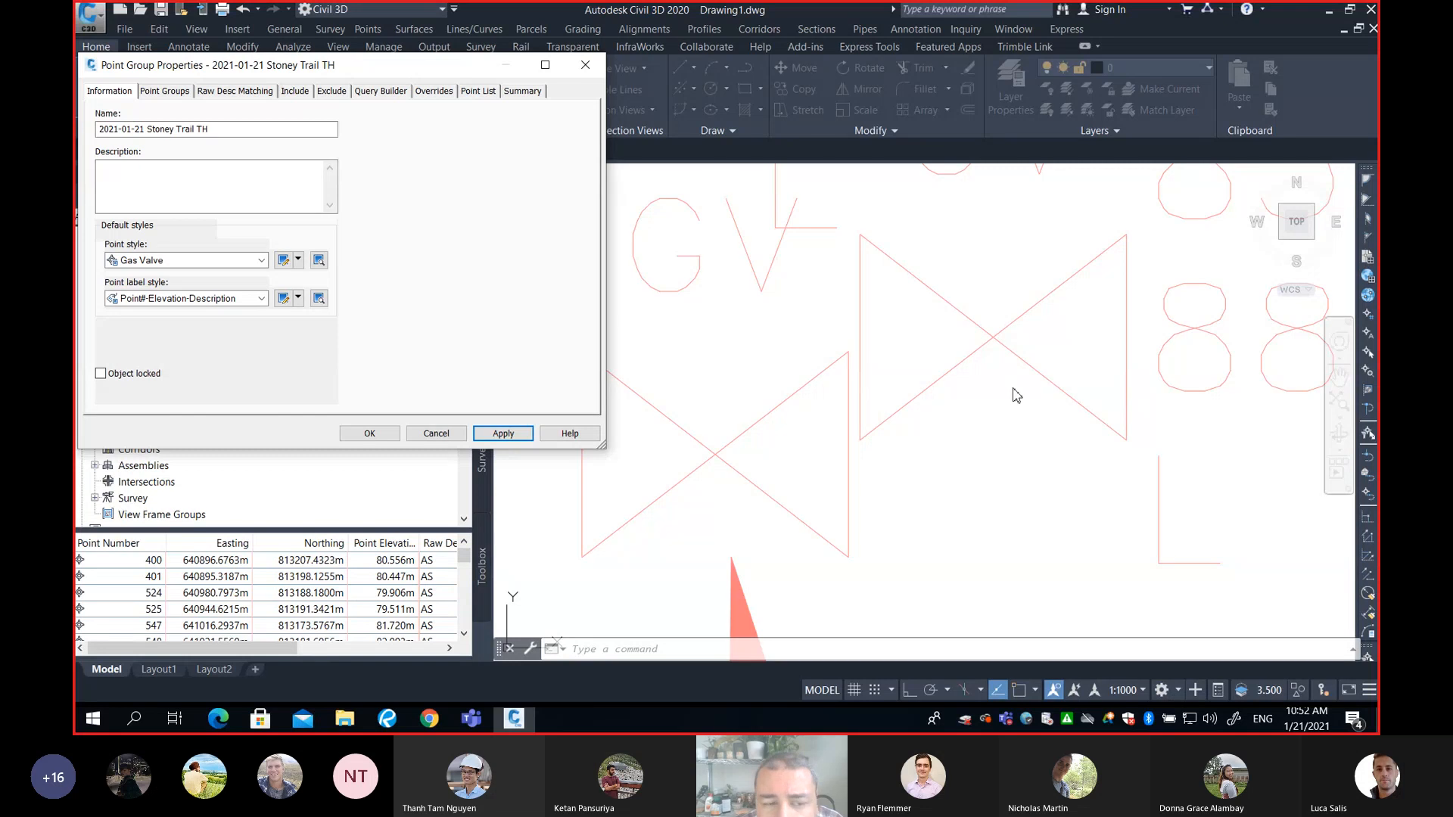
Apply the Tree point style to the 2021-01-21 Stoney Trail TH point group
{"action": "left_click", "coordinate": [210, 262]}
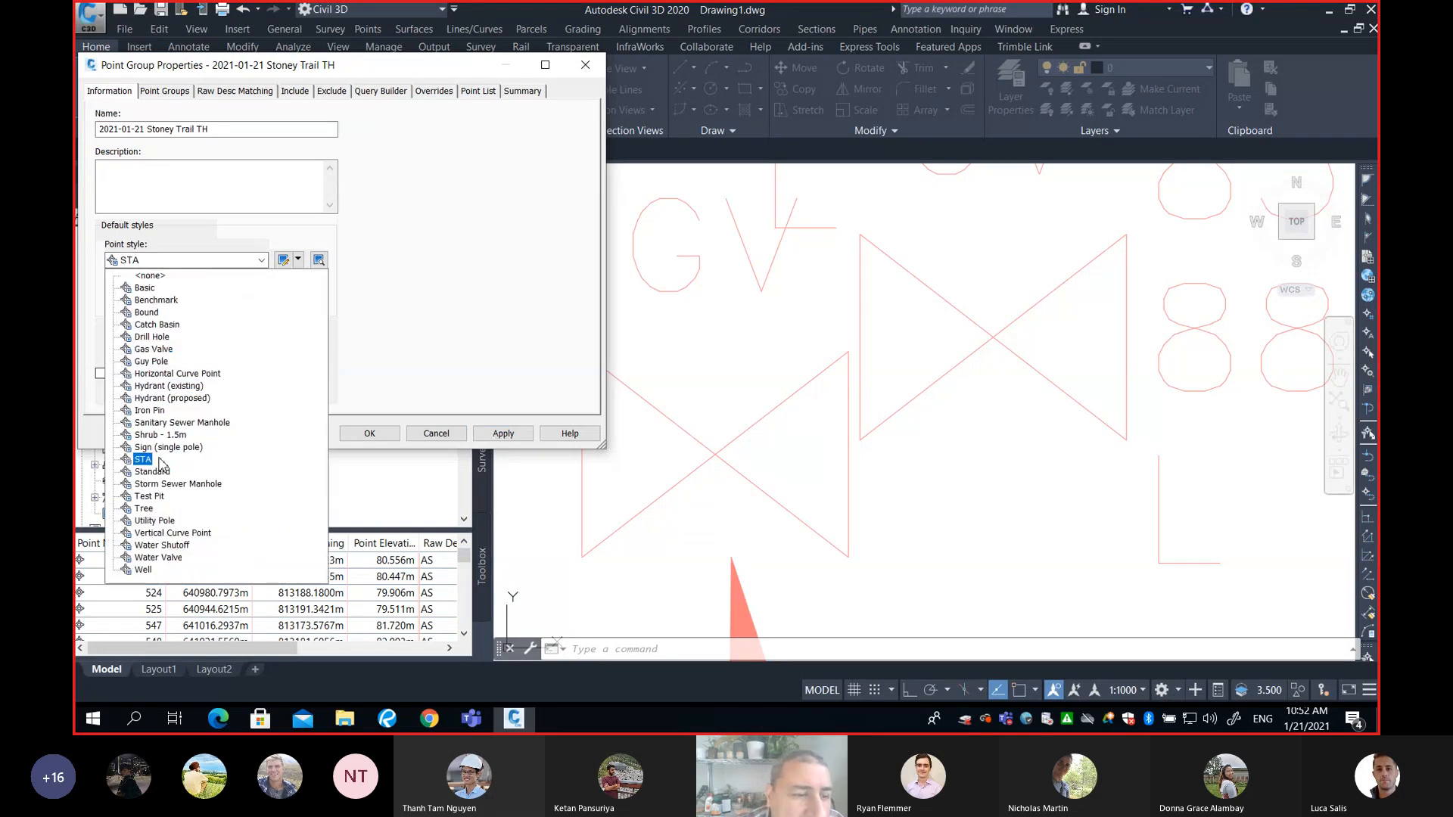
{"action": "left_click", "coordinate": [148, 512]}
{"action": "left_click", "coordinate": [503, 433]}
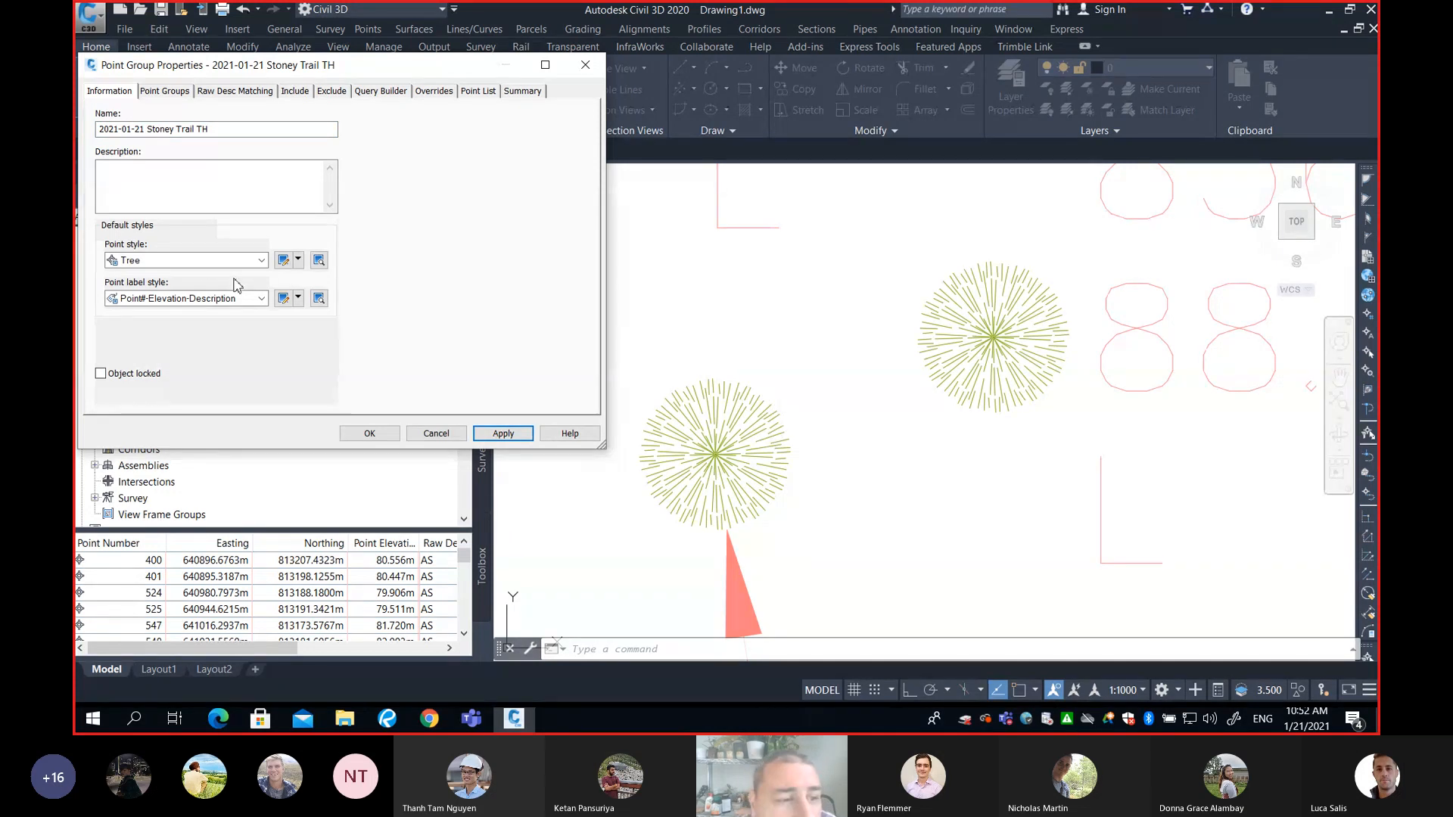
Apply <none> as the group's point style to hide the point markers
{"action": "left_click", "coordinate": [203, 264]}
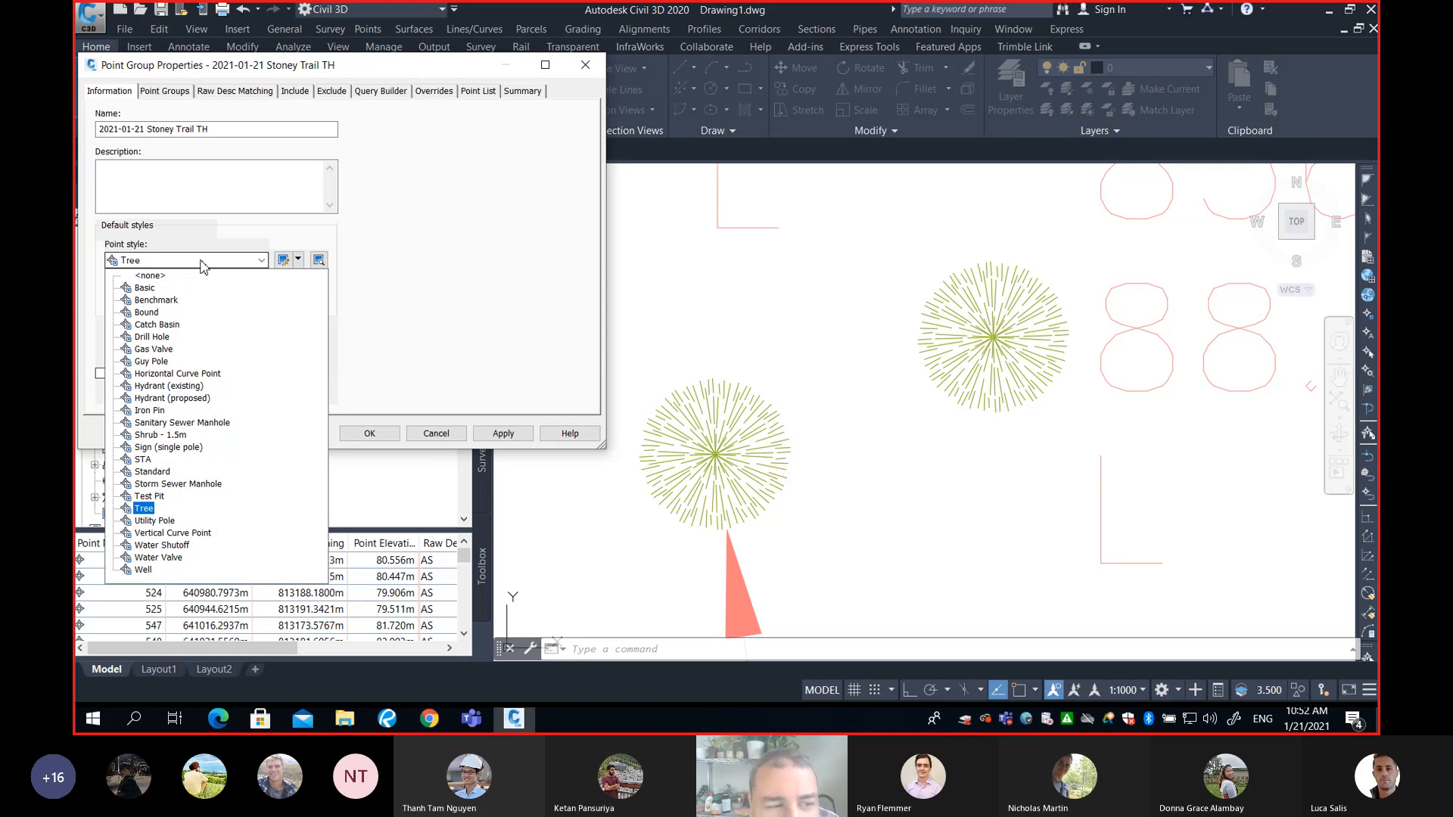
{"action": "left_click", "coordinate": [149, 276]}
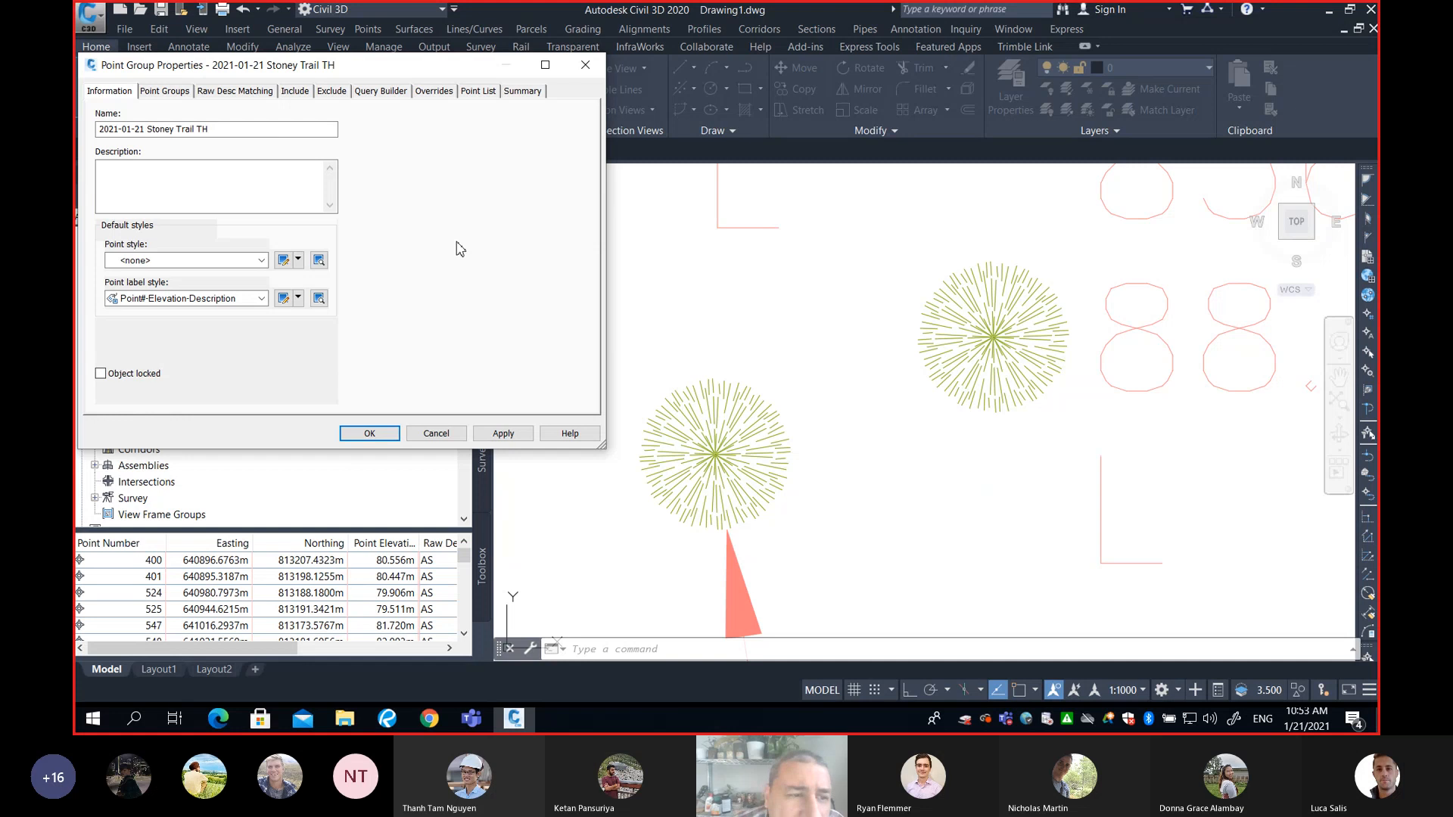
{"action": "left_click", "coordinate": [162, 262]}
{"action": "left_click", "coordinate": [171, 264]}
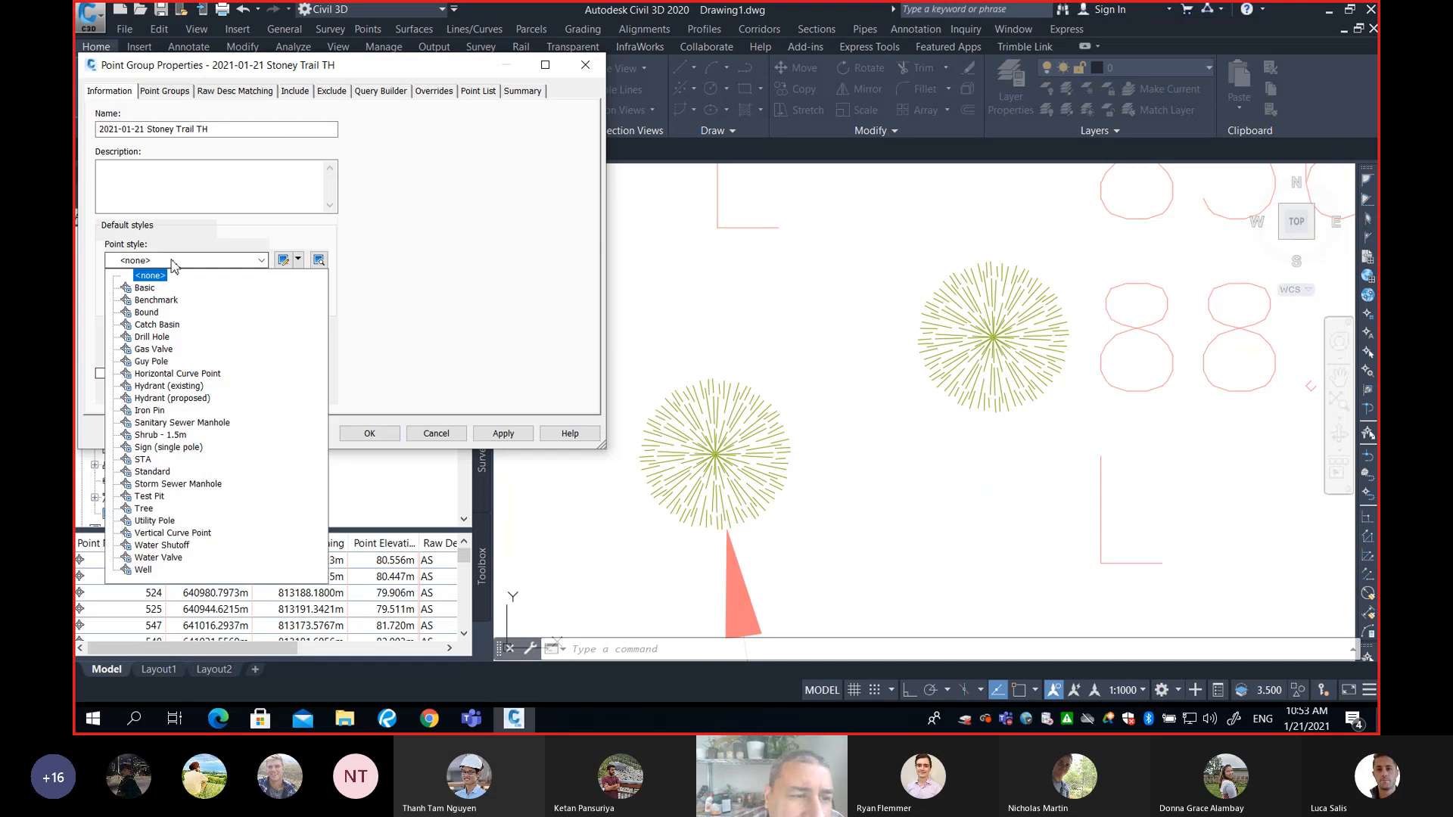
{"action": "left_click", "coordinate": [177, 264]}
{"action": "left_click", "coordinate": [522, 432]}
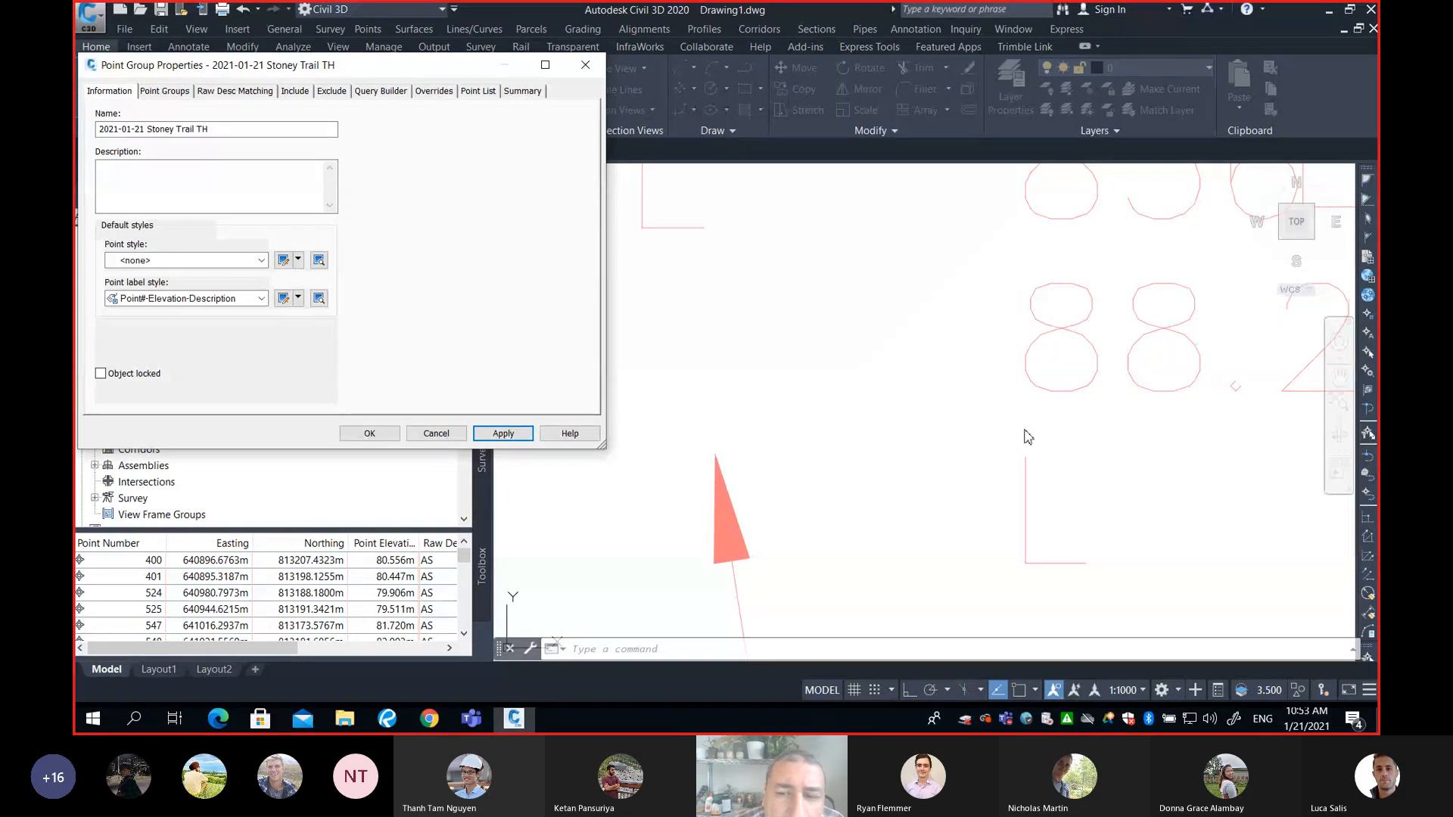
Set the group's point style back to Tree, apply it and close the point group properties
{"action": "left_click", "coordinate": [163, 261]}
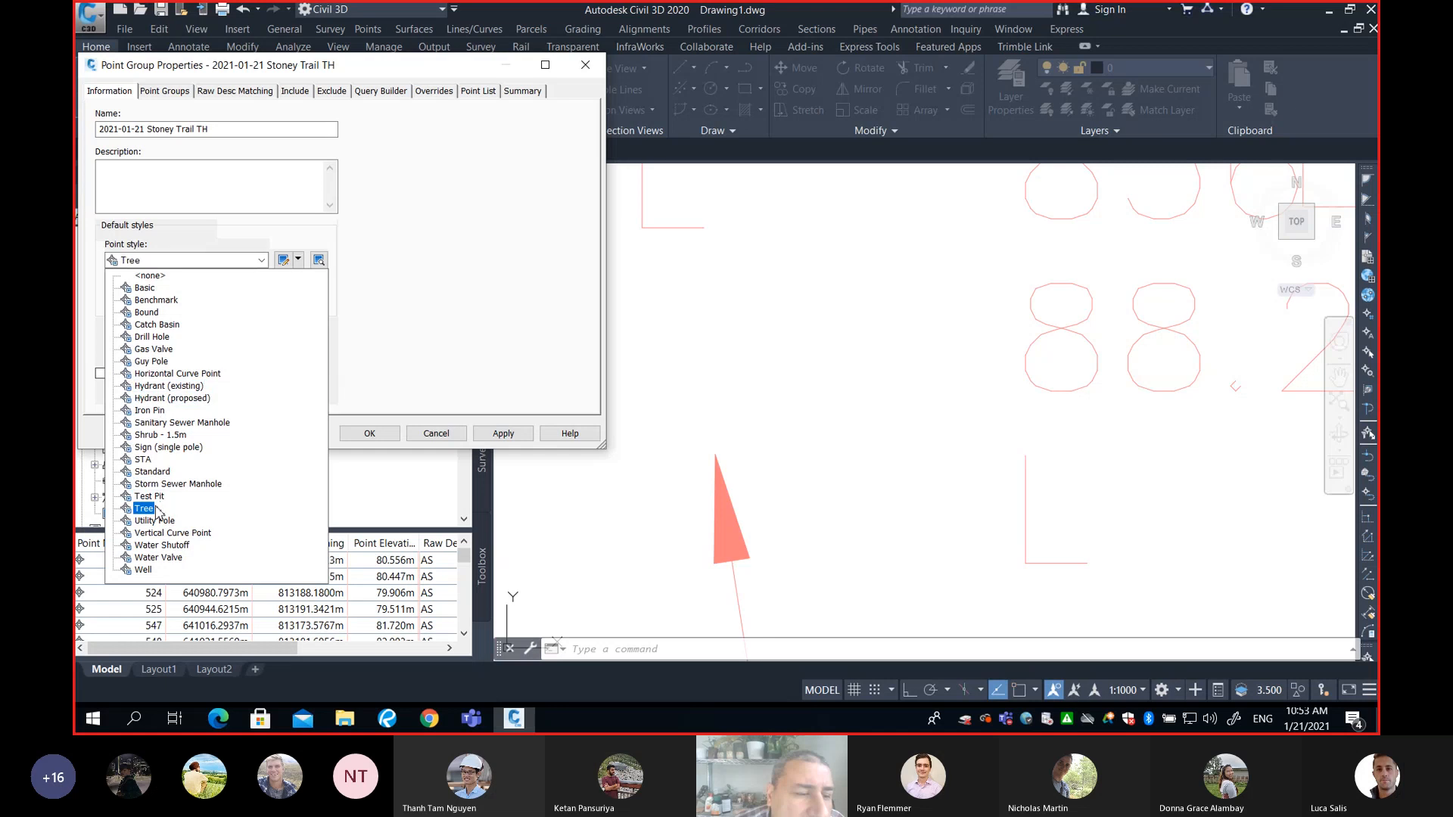
{"action": "left_click", "coordinate": [220, 508]}
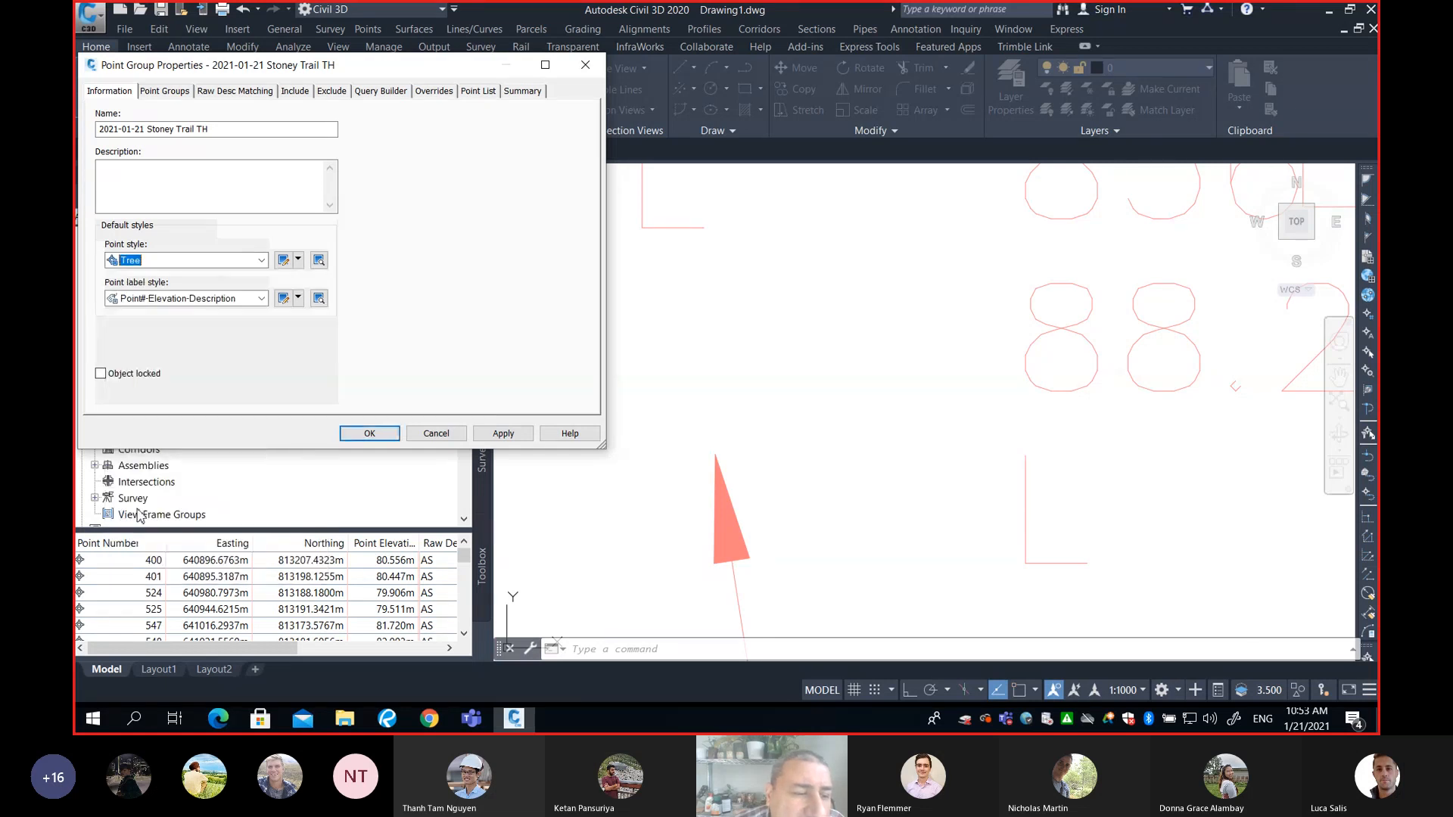
{"action": "left_click", "coordinate": [504, 433]}
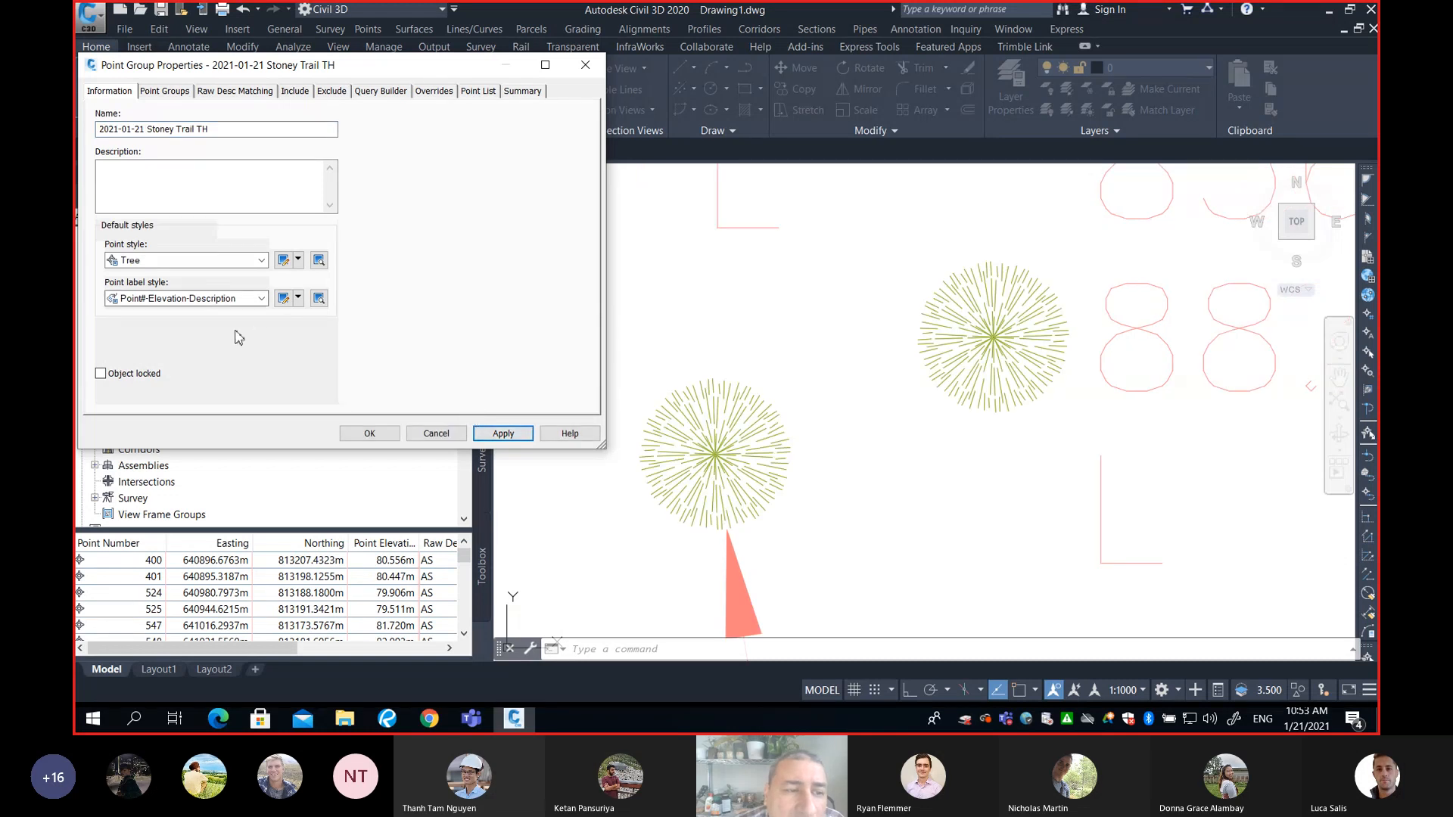
{"action": "left_click", "coordinate": [370, 433]}
Reopen the 2021-01-21 Stoney Trail TH point group properties and apply the Elevation Only point label style
{"action": "scroll", "coordinate": [759, 448], "scroll_direction": "down", "scroll_amount": 2}
{"action": "scroll", "coordinate": [759, 447], "scroll_direction": "down", "scroll_amount": 2}
{"action": "middle_click_drag", "start_coordinate": [790, 518], "coordinate": [728, 354]}
{"action": "middle_click_drag", "start_coordinate": [766, 442], "coordinate": [738, 403]}
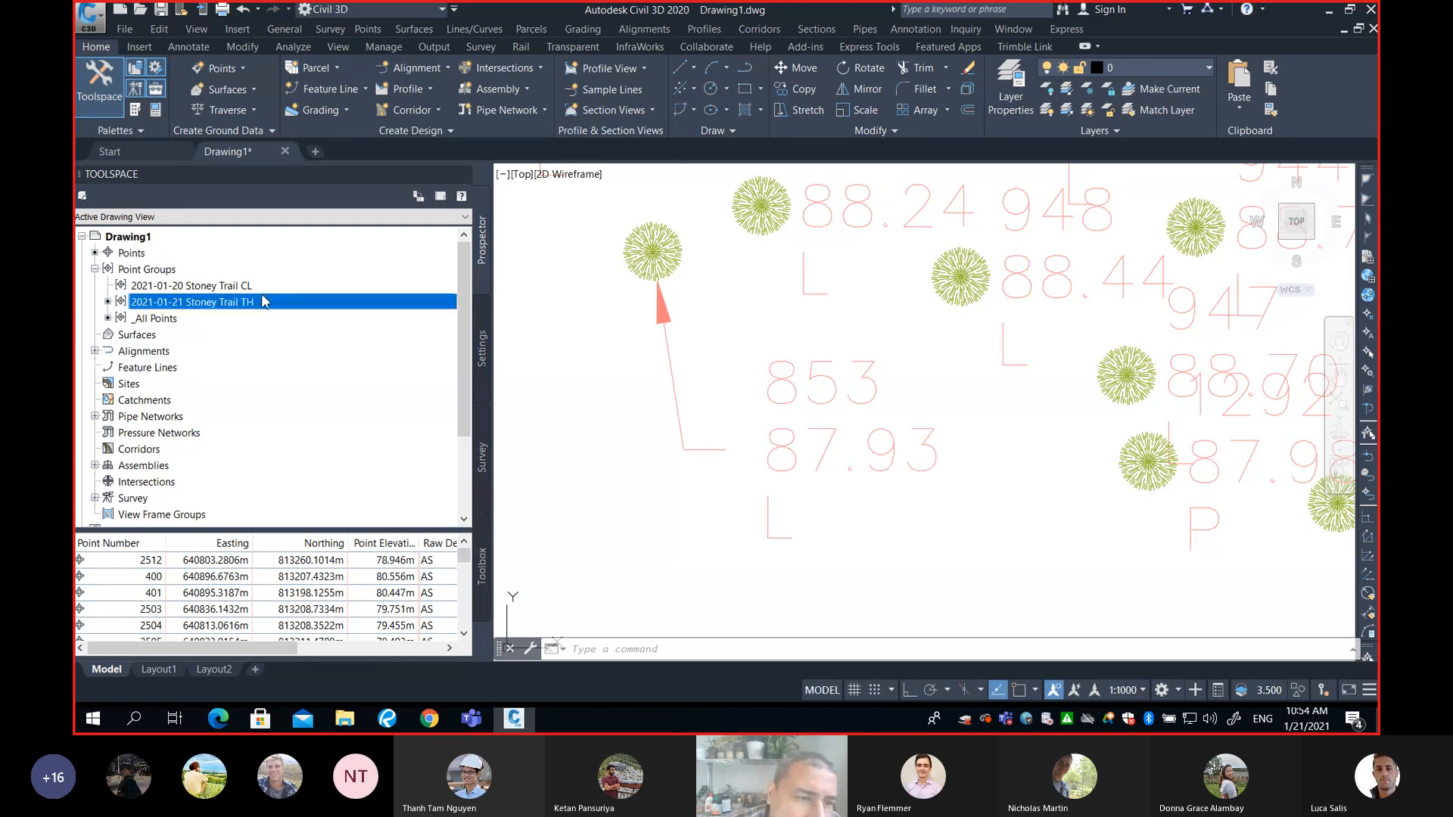
{"action": "right_click", "coordinate": [214, 307]}
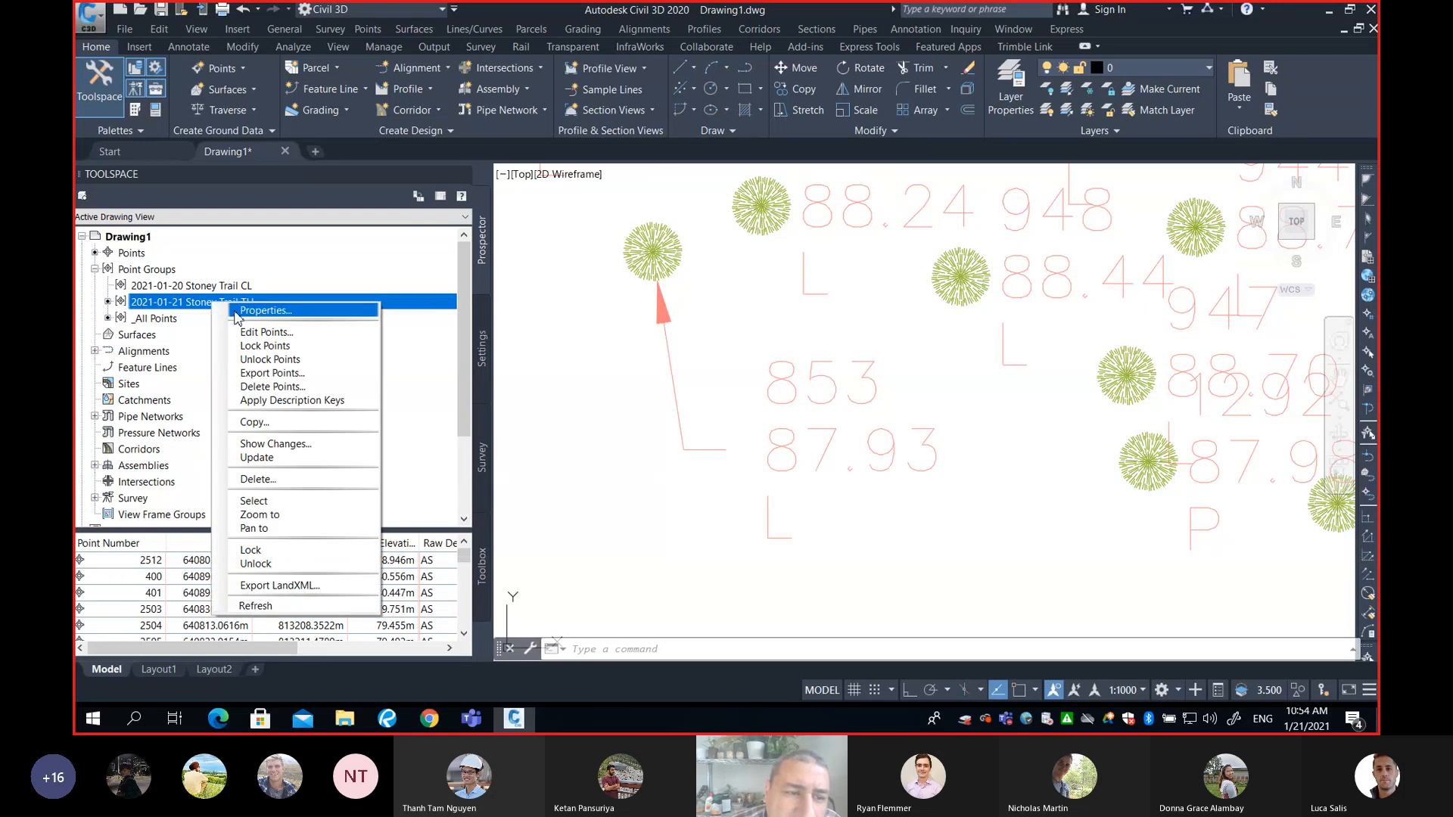
{"action": "left_click", "coordinate": [239, 312]}
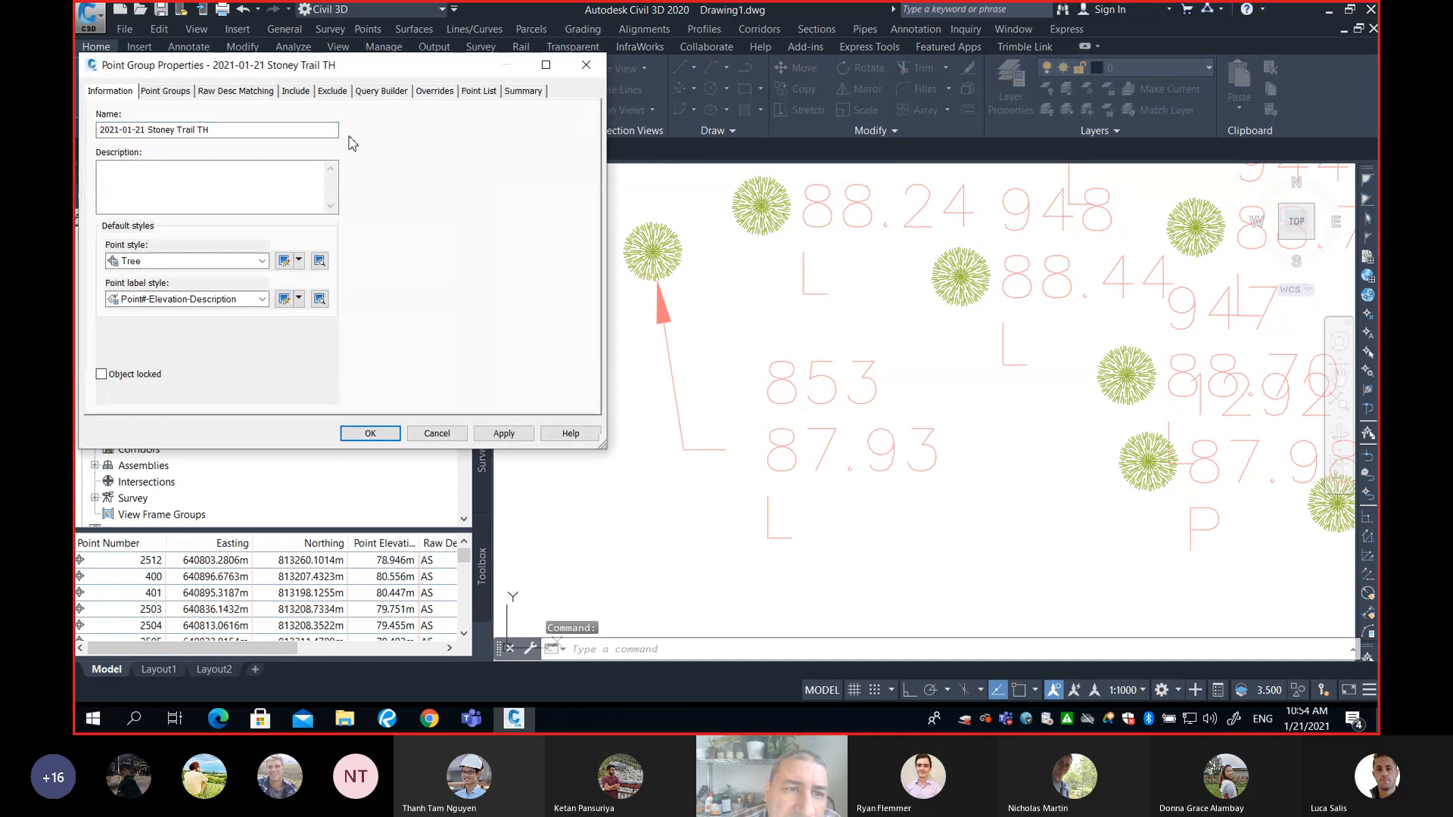
{"action": "left_click_drag", "start_coordinate": [379, 66], "coordinate": [386, 41]}
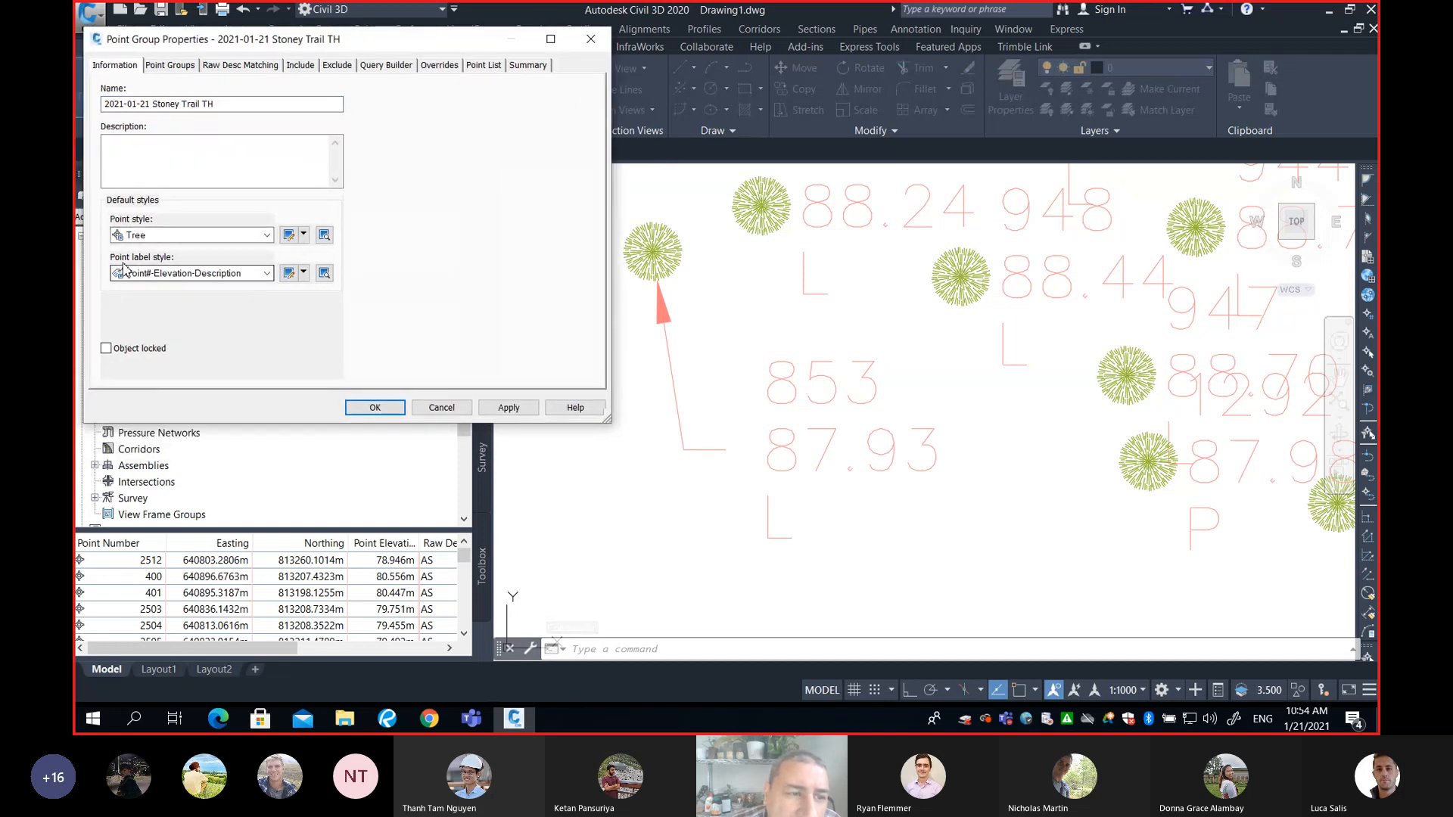
{"action": "left_click", "coordinate": [187, 276]}
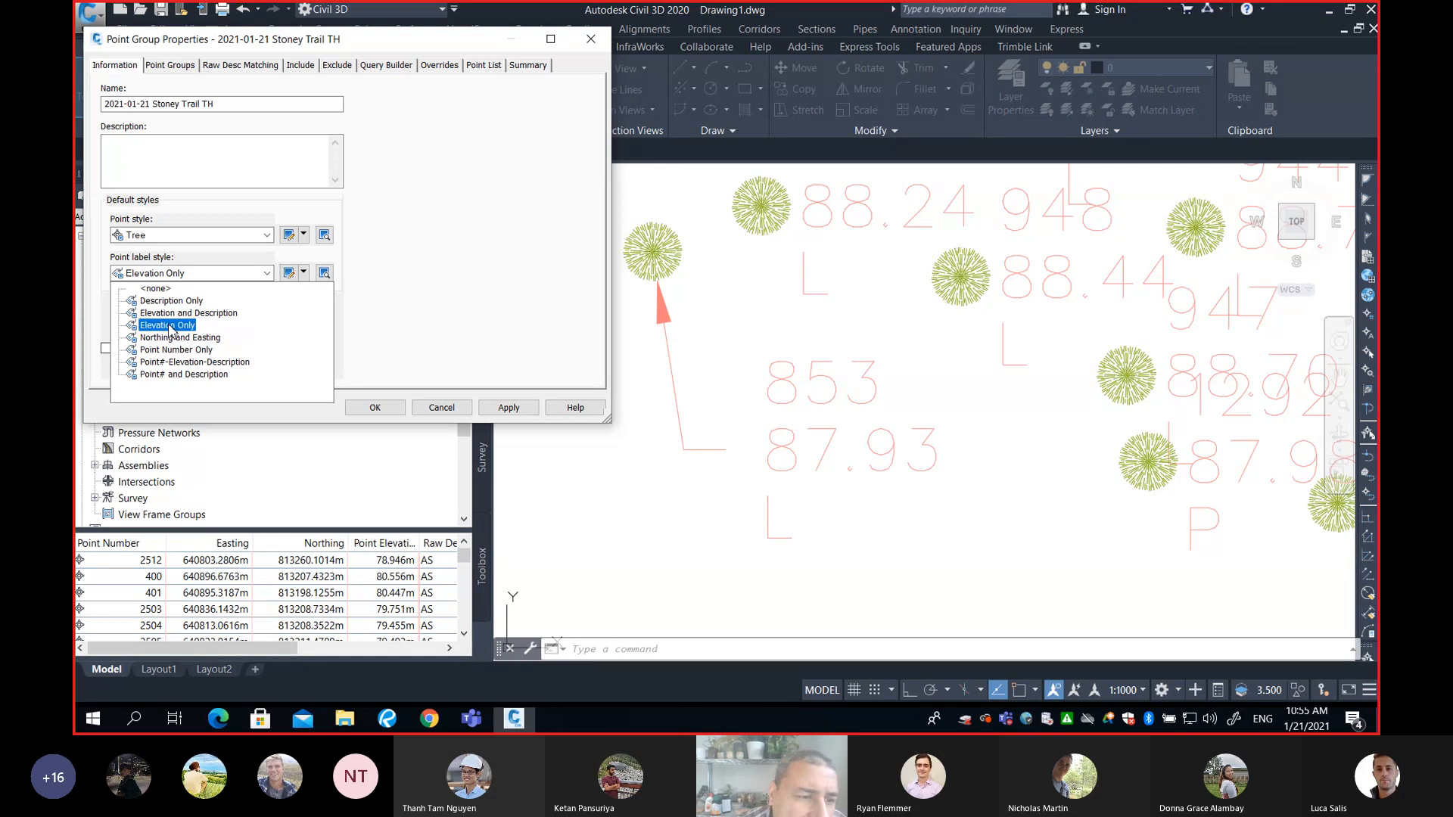
{"action": "left_click", "coordinate": [169, 325]}
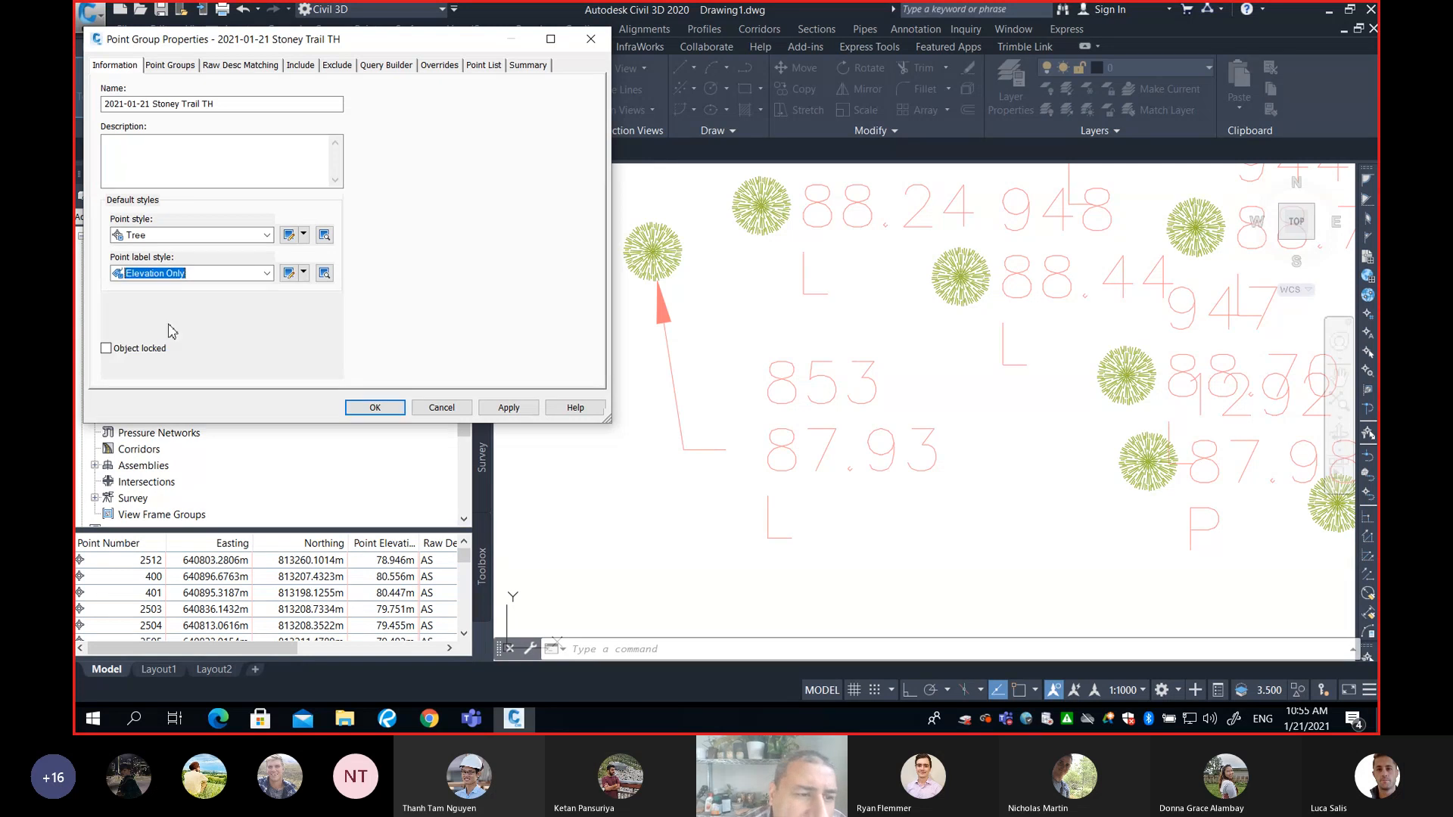
{"action": "left_click", "coordinate": [509, 408]}
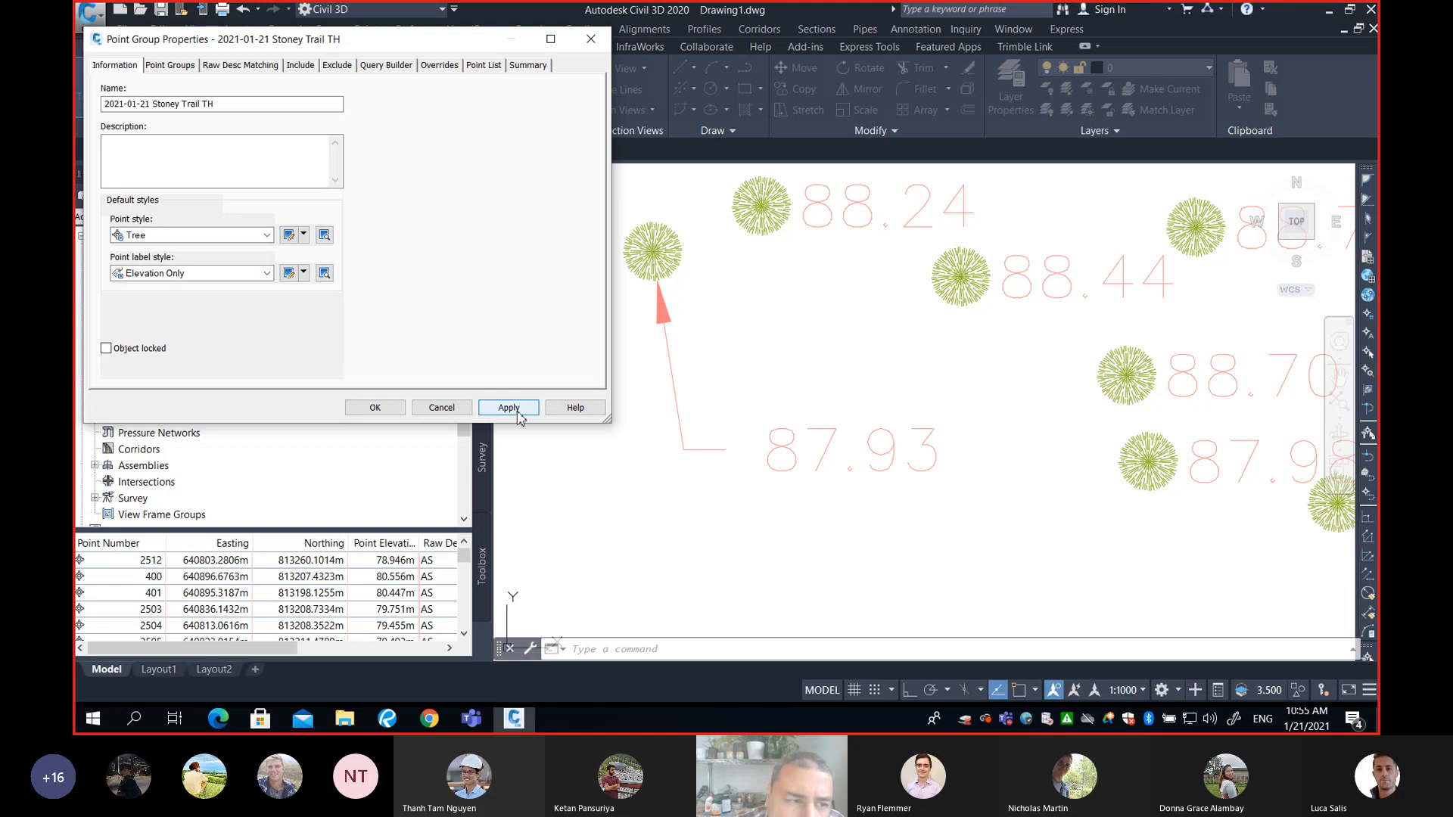
Apply the Description Only point label style to the 2021-01-21 Stoney Trail TH point group
{"action": "left_click", "coordinate": [212, 273]}
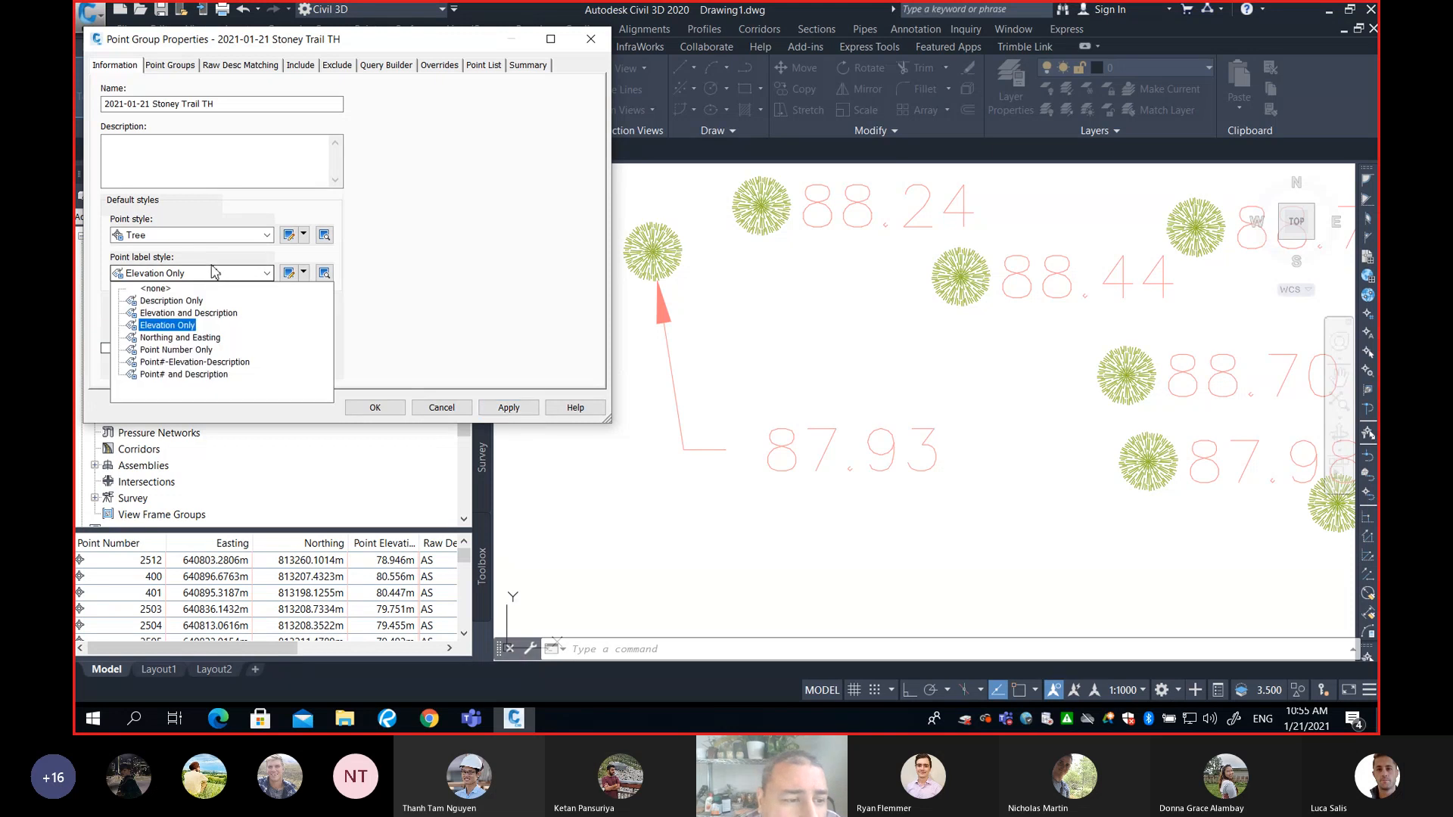
{"action": "left_click", "coordinate": [182, 300]}
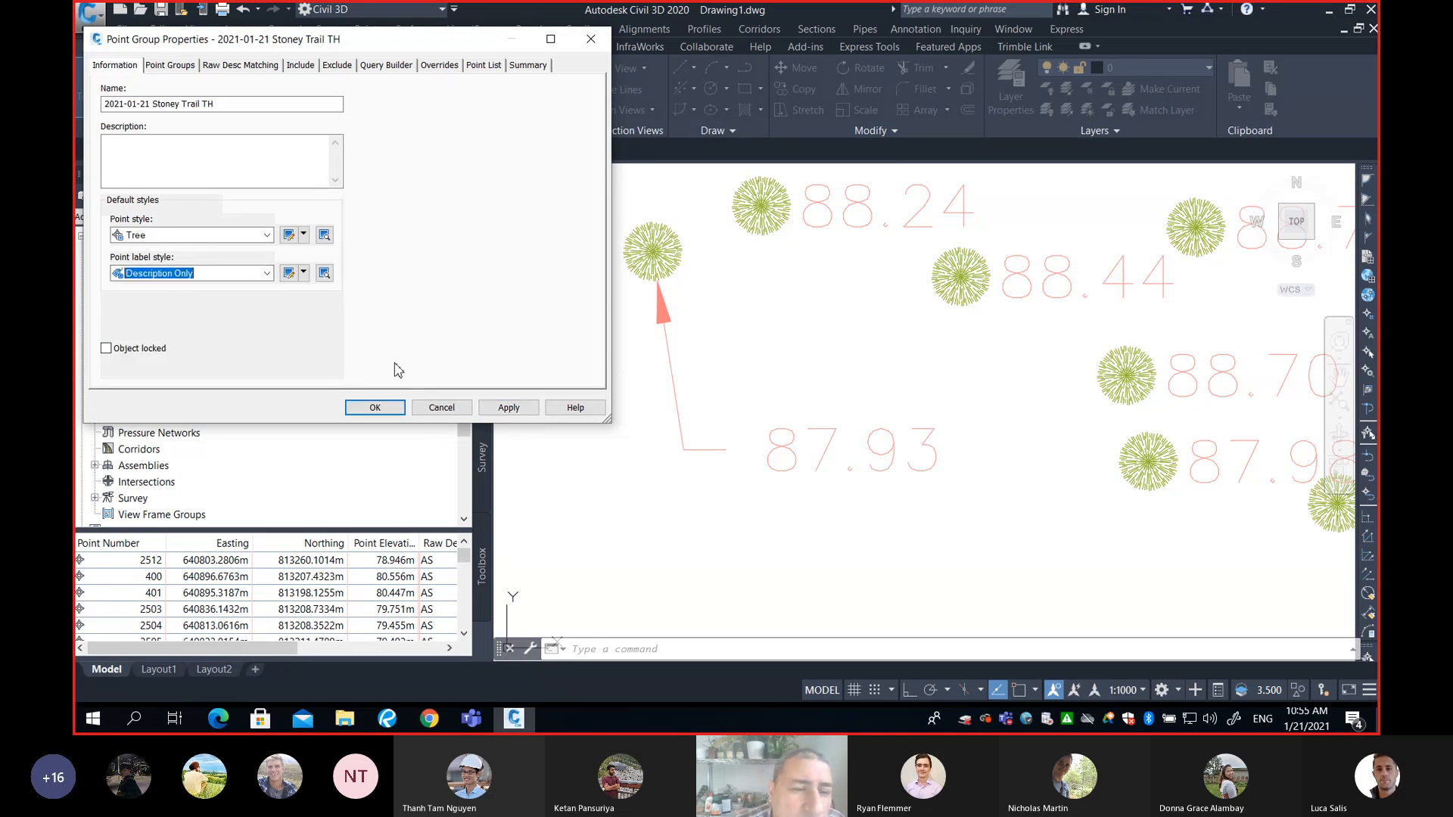
{"action": "left_click", "coordinate": [509, 409]}
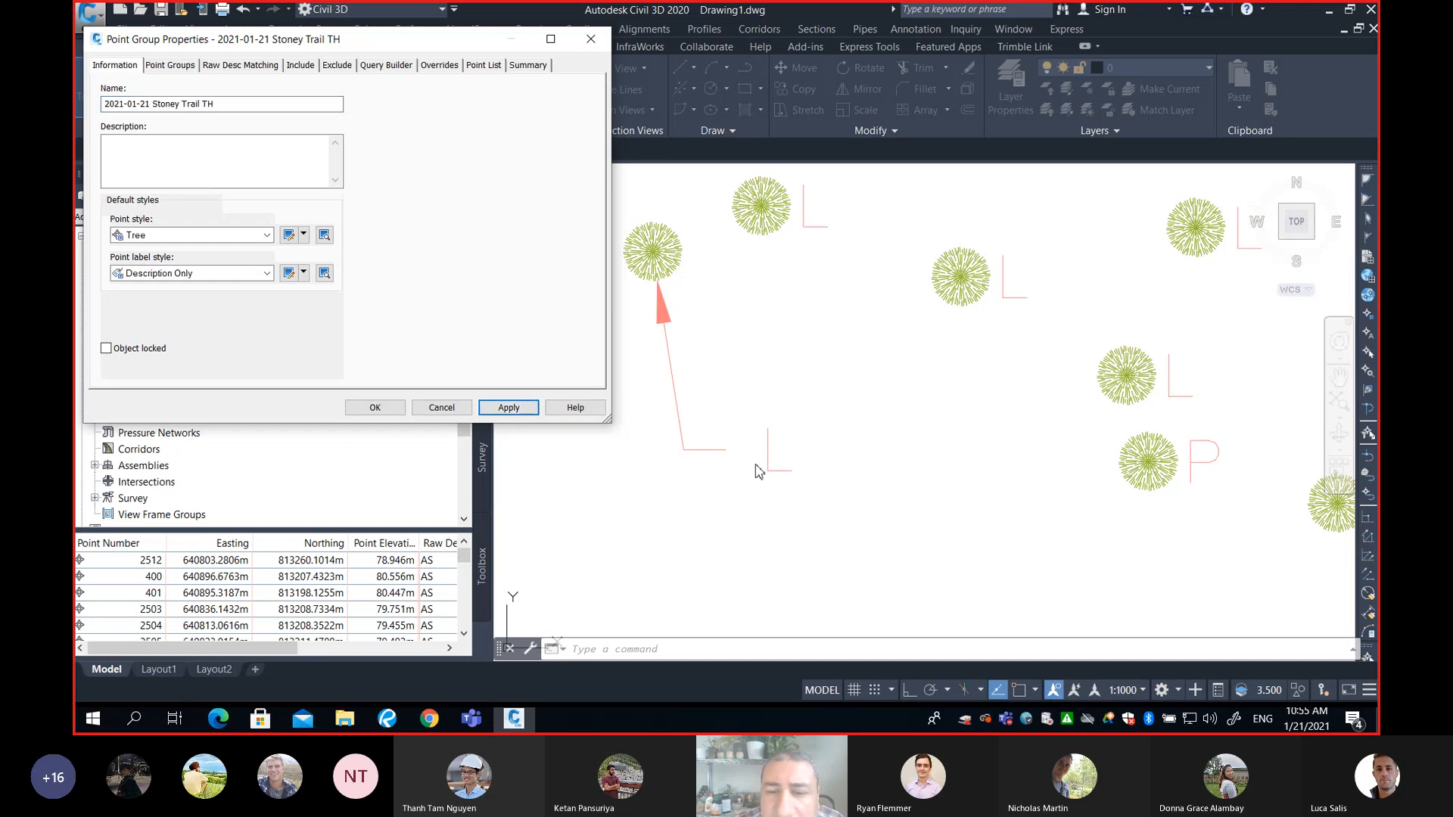
Apply <none> as the group's point label style to hide the labels and close the point group properties
{"action": "left_click", "coordinate": [150, 271]}
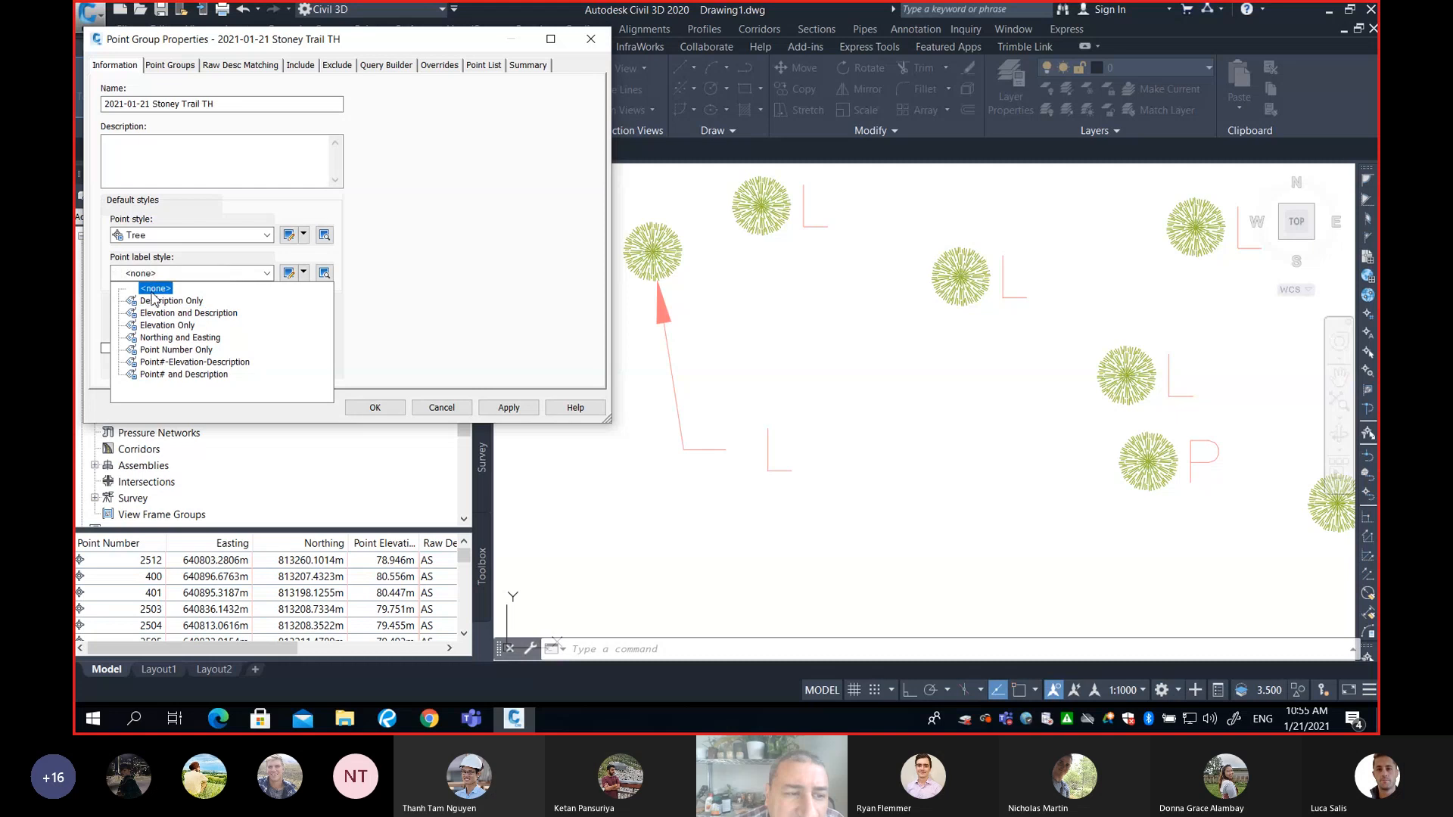
{"action": "left_click", "coordinate": [156, 288]}
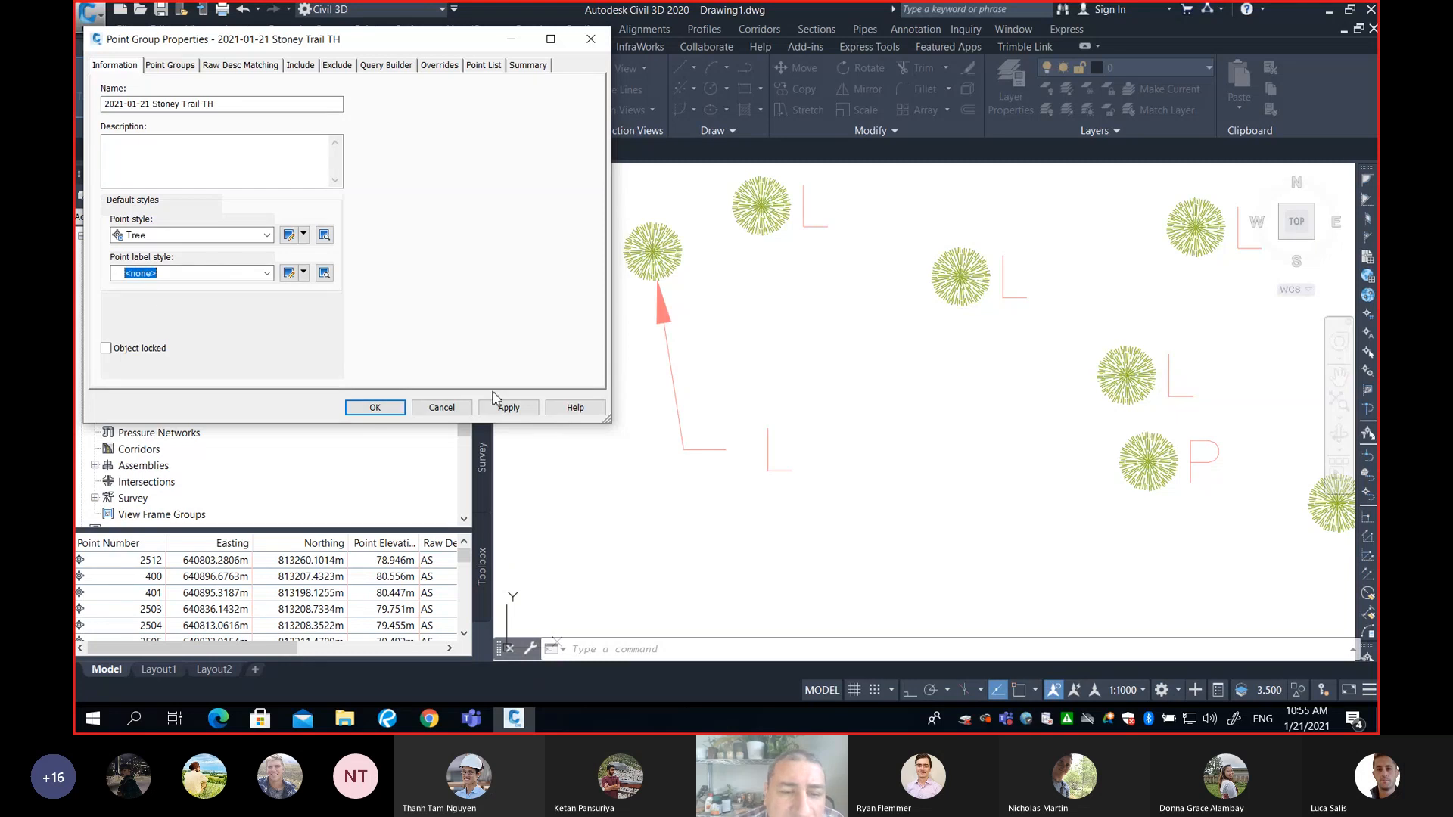
{"action": "left_click", "coordinate": [515, 408]}
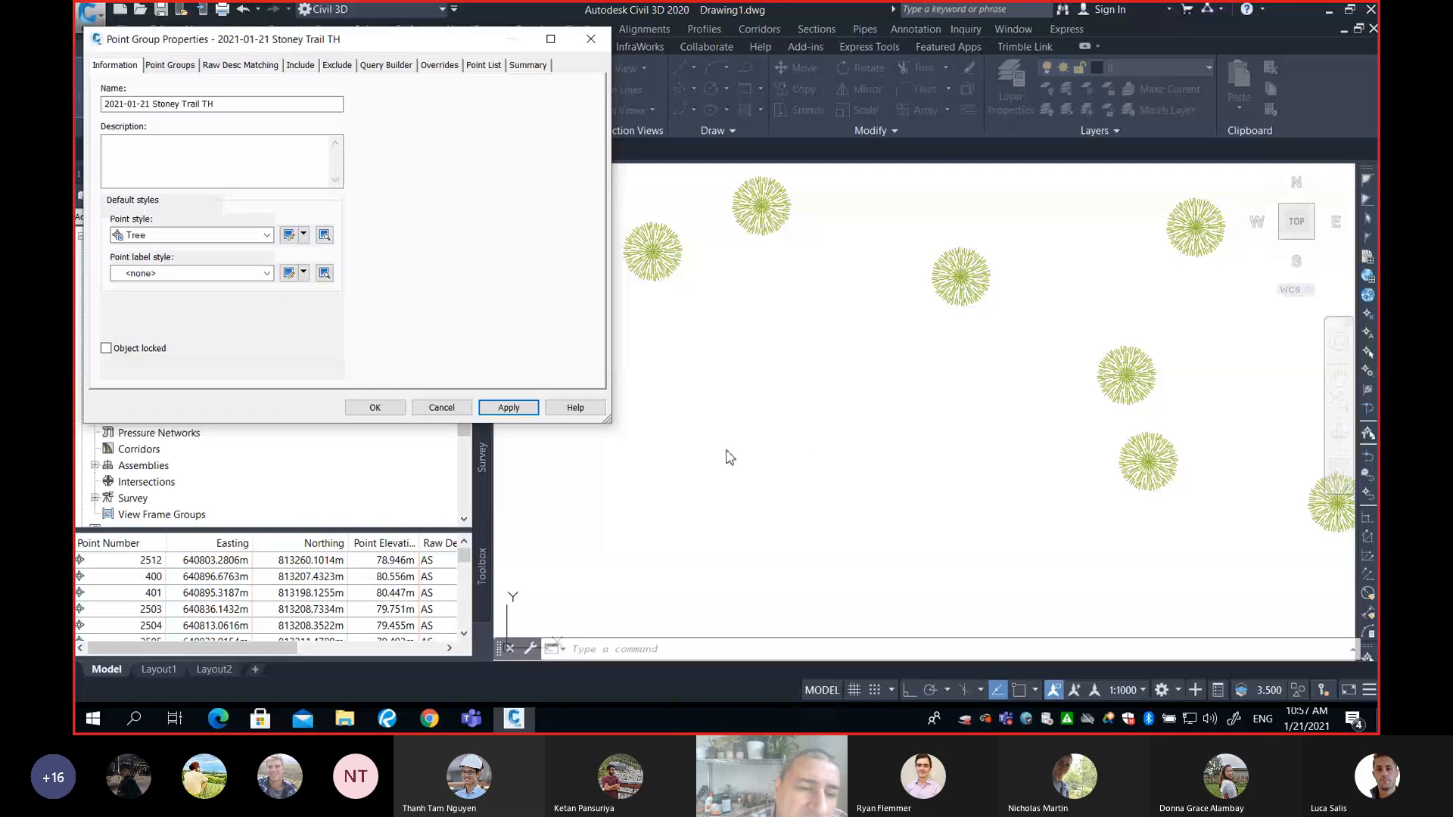
{"action": "left_click", "coordinate": [386, 408]}
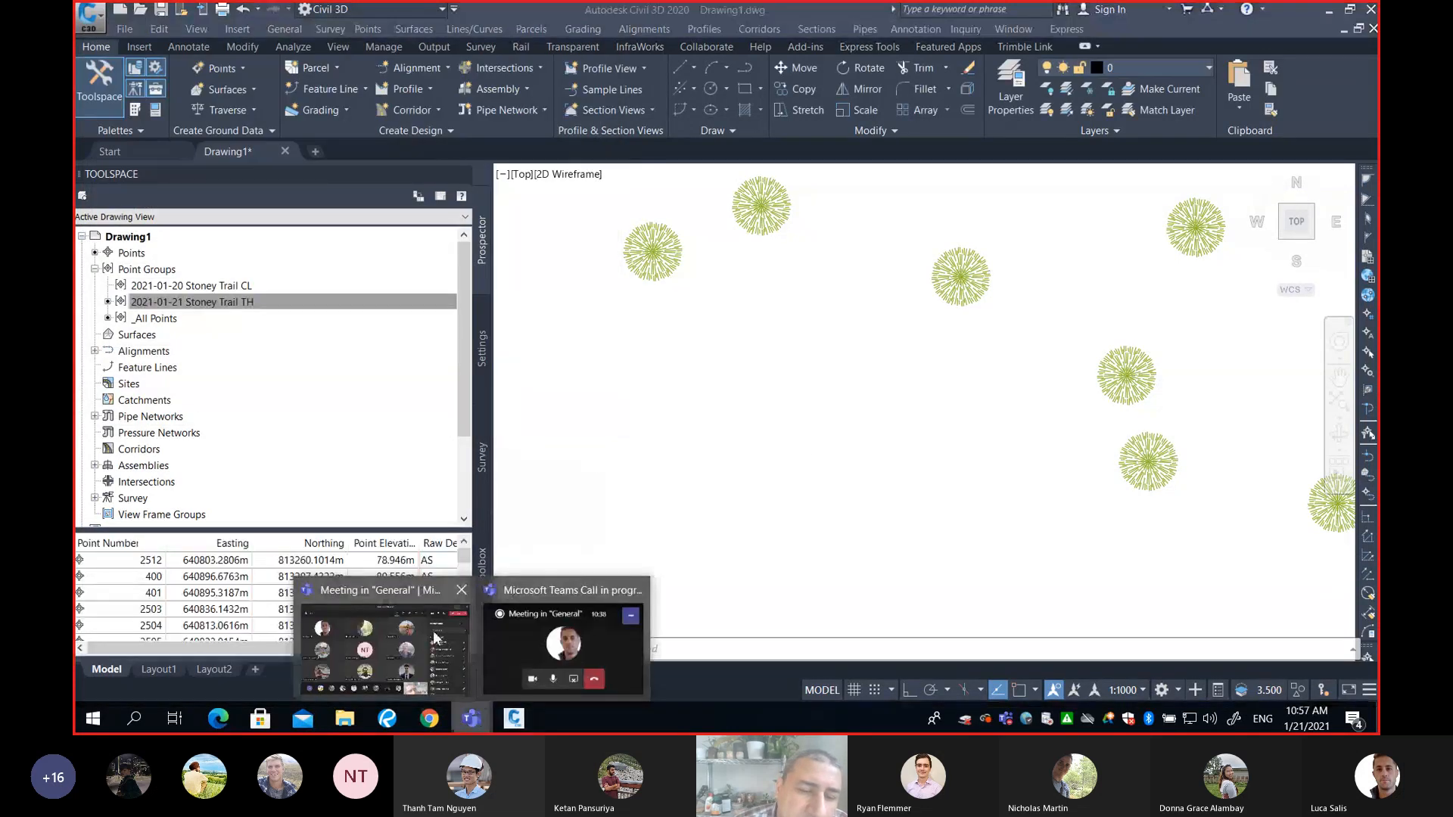
Switch to the Microsoft Teams meeting window and open its additional meeting actions
{"action": "left_click", "coordinate": [472, 718]}
{"action": "left_click", "coordinate": [1013, 73]}
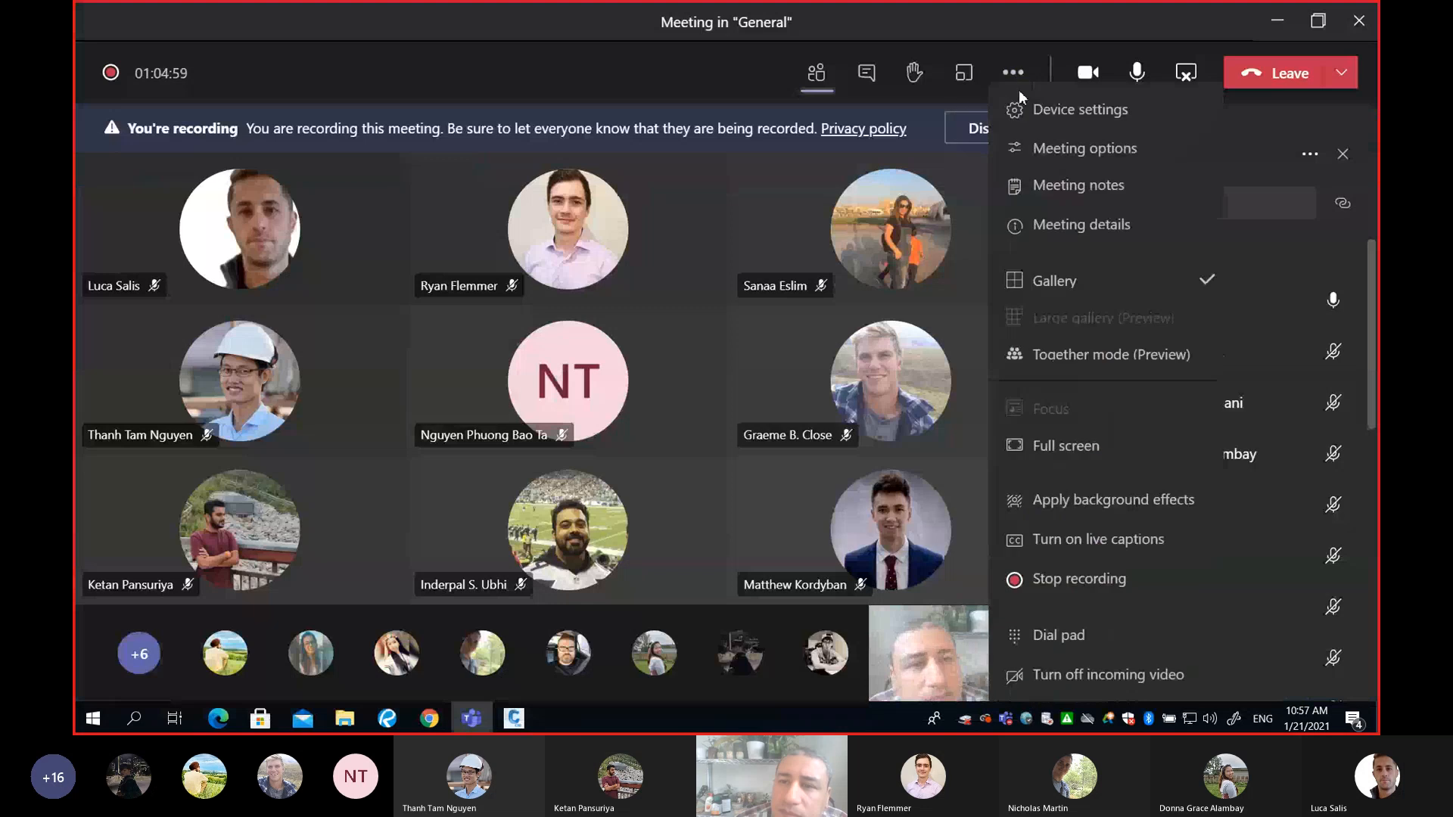